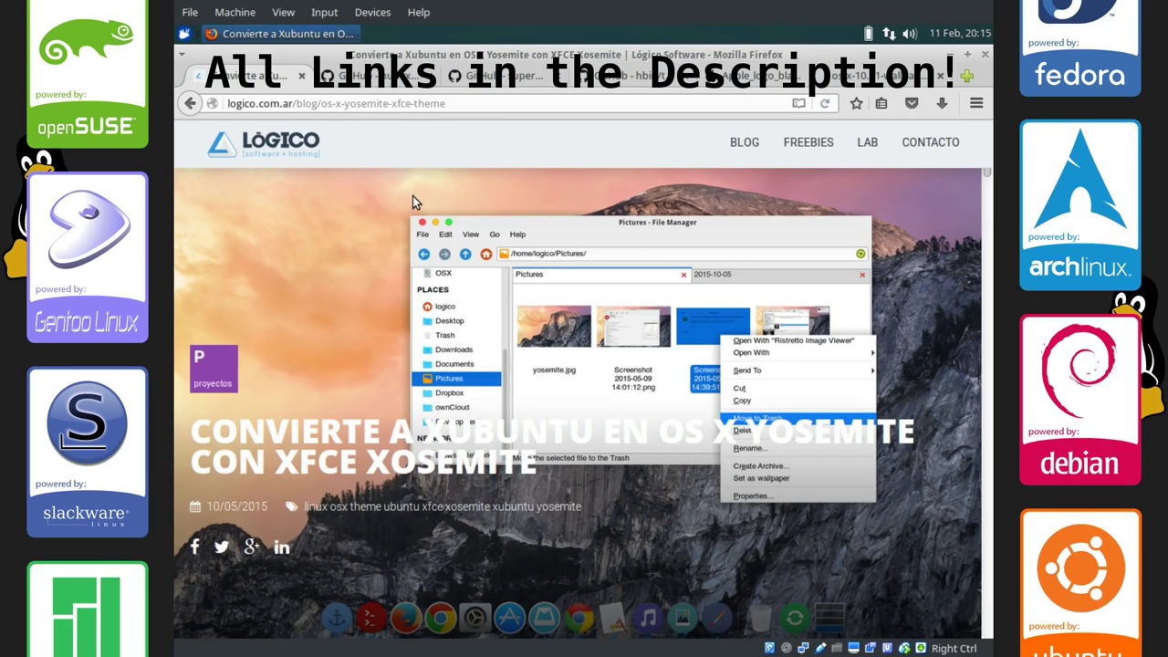
Download the Xosemite GTK+ theme archive from the Lógico article, saving files of this type automatically from now on
{"action": "left_click", "coordinate": [383, 76]}
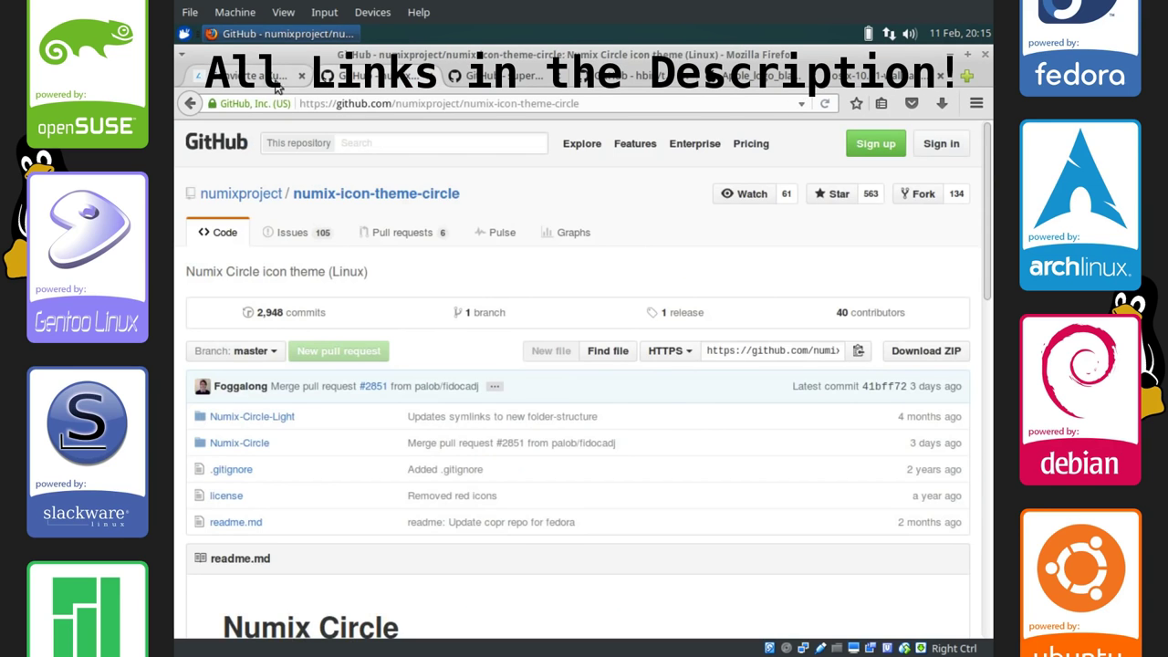
{"action": "left_click", "coordinate": [257, 81]}
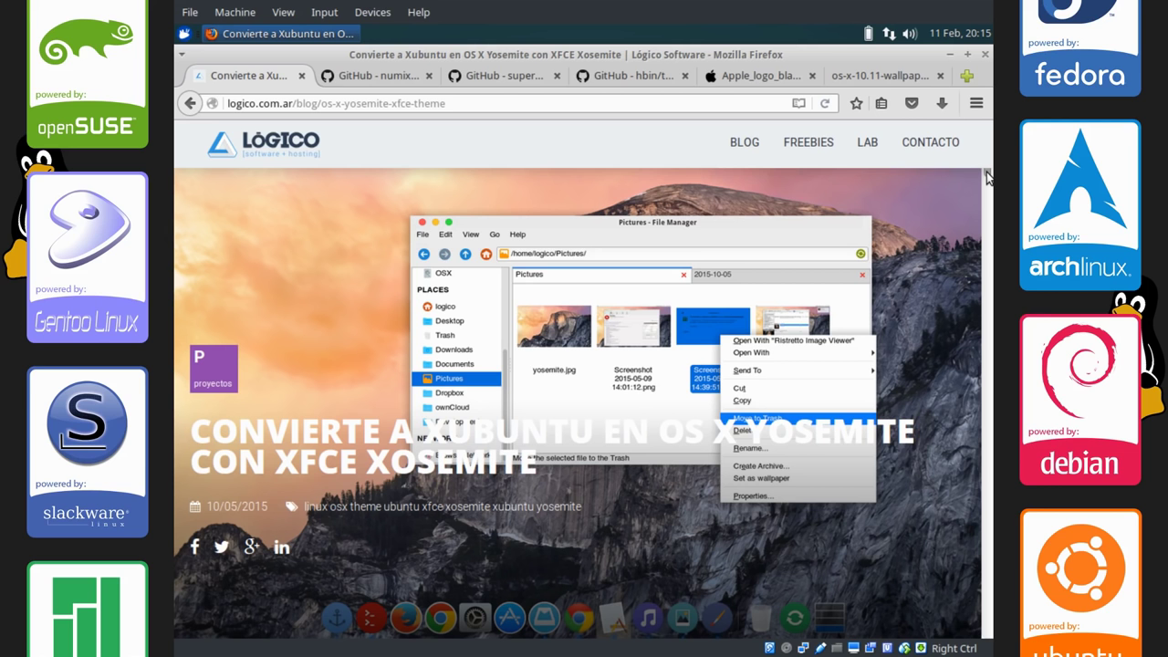
{"action": "scroll", "coordinate": [966, 190], "scroll_direction": "down", "scroll_amount": 4}
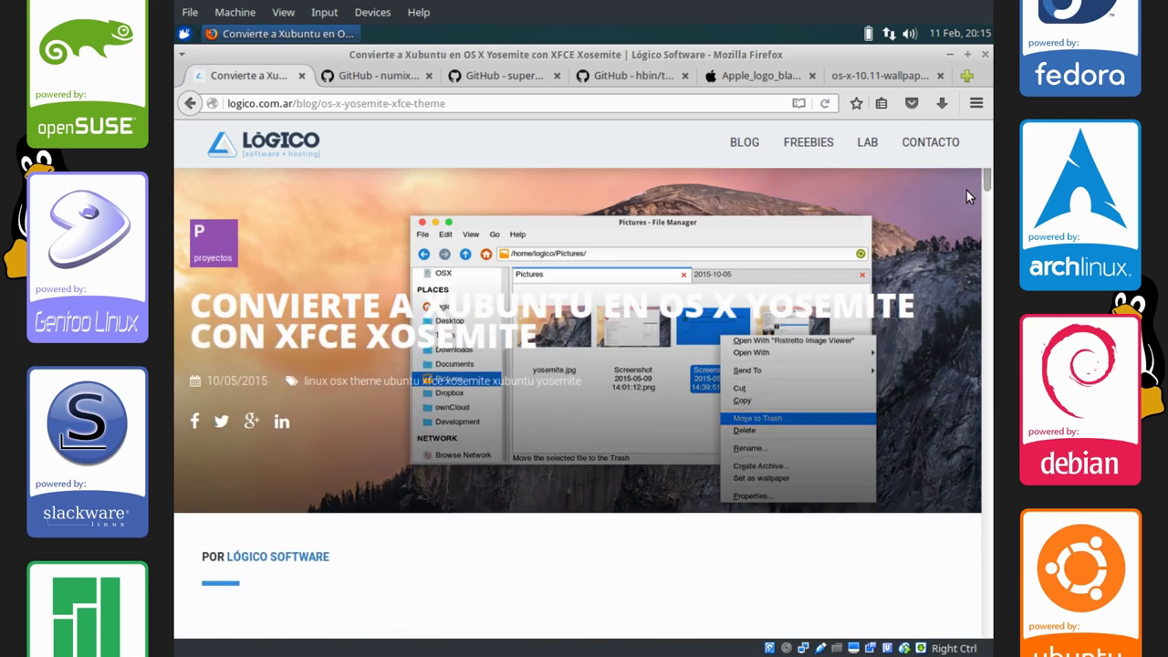
{"action": "scroll", "coordinate": [958, 203], "scroll_direction": "down", "scroll_amount": 10}
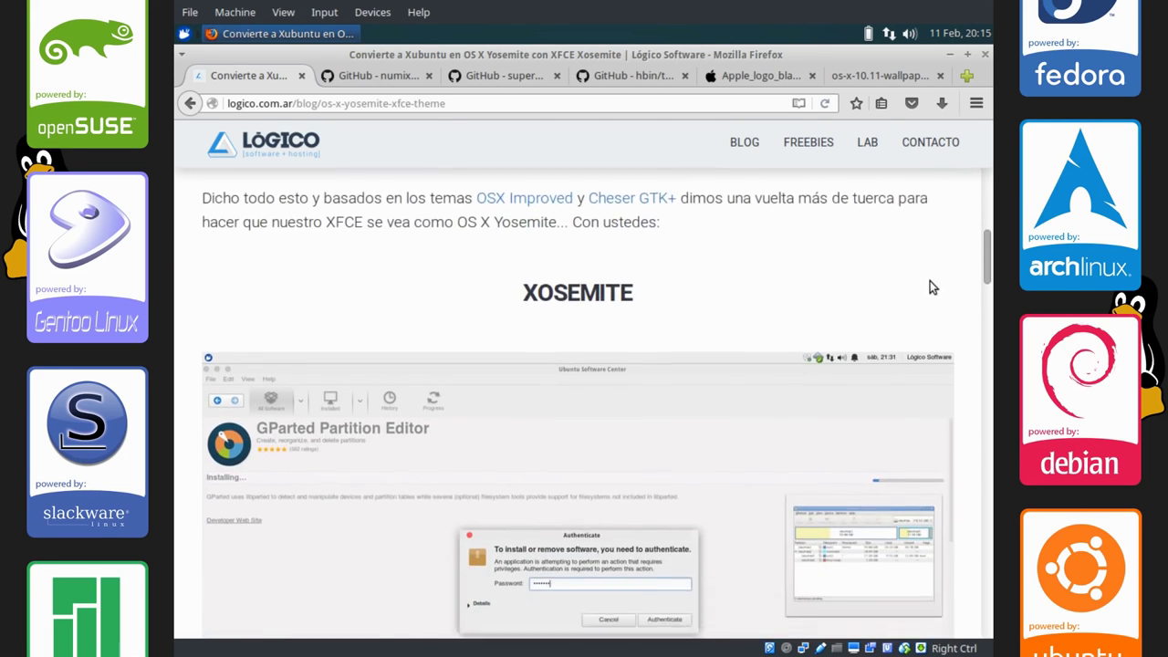
{"action": "scroll", "coordinate": [921, 301], "scroll_direction": "down", "scroll_amount": 2}
{"action": "scroll", "coordinate": [928, 279], "scroll_direction": "up", "scroll_amount": 3}
{"action": "scroll", "coordinate": [918, 305], "scroll_direction": "down", "scroll_amount": 8}
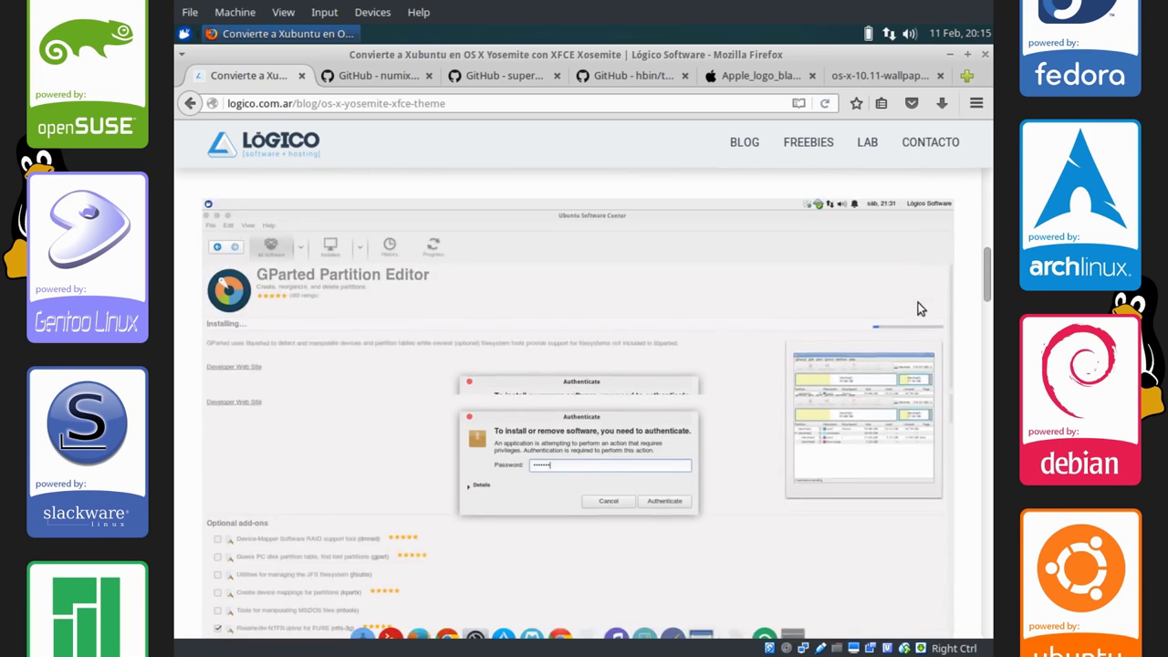
{"action": "scroll", "coordinate": [884, 370], "scroll_direction": "down", "scroll_amount": 15}
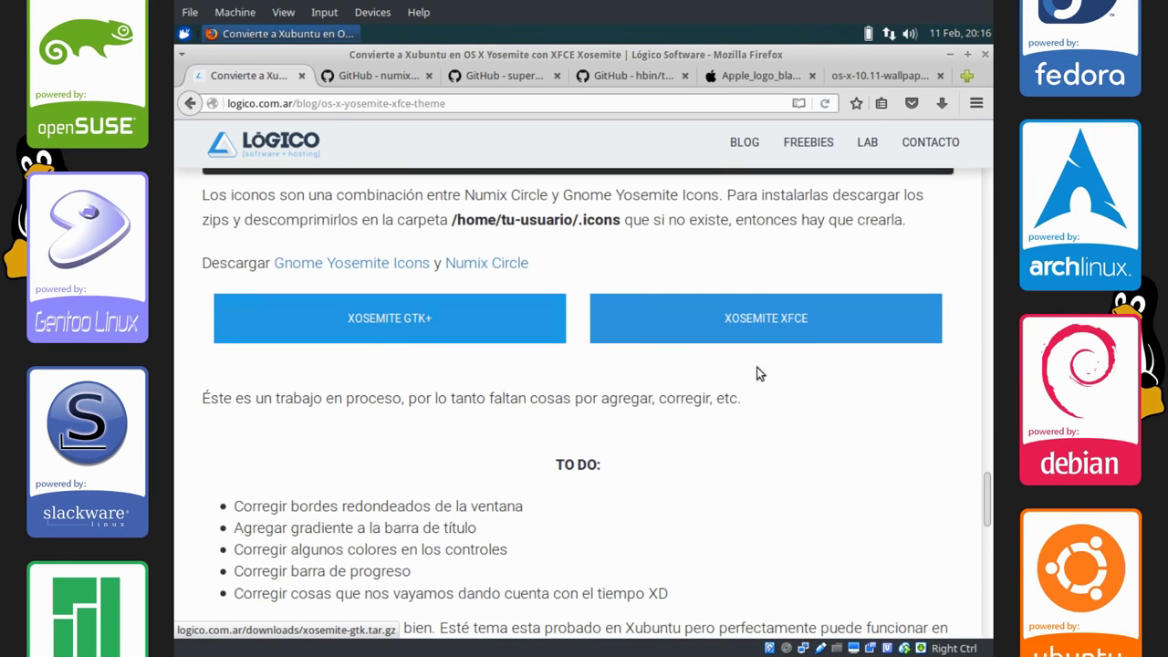
{"action": "left_click", "coordinate": [473, 326]}
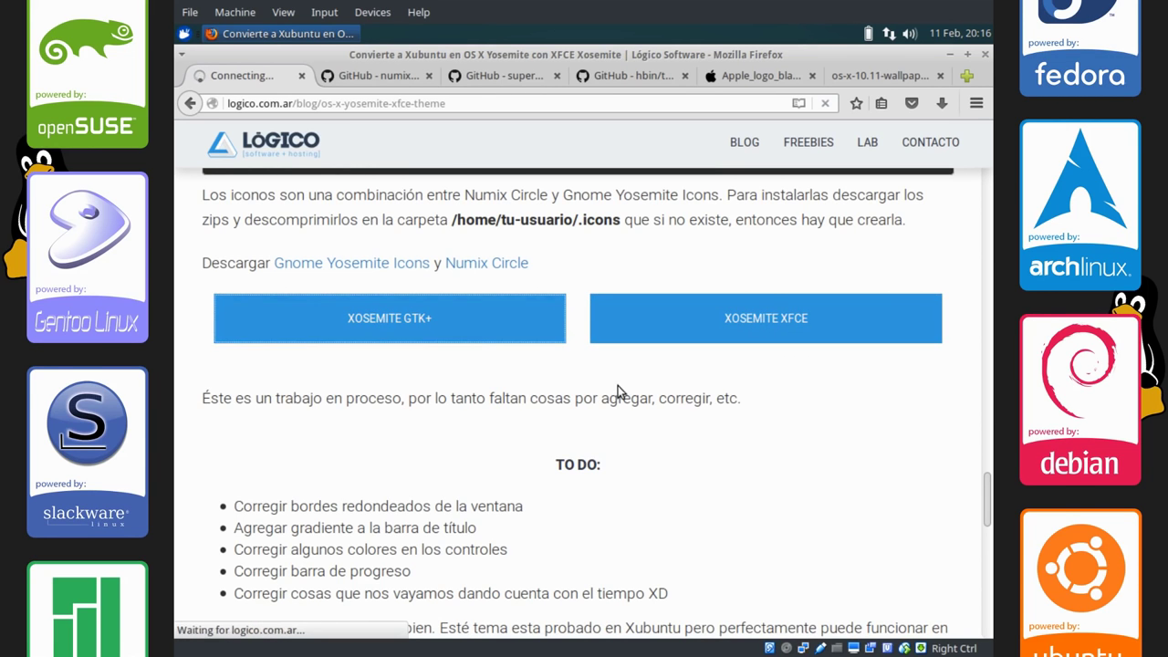
{"action": "left_click", "coordinate": [457, 364]}
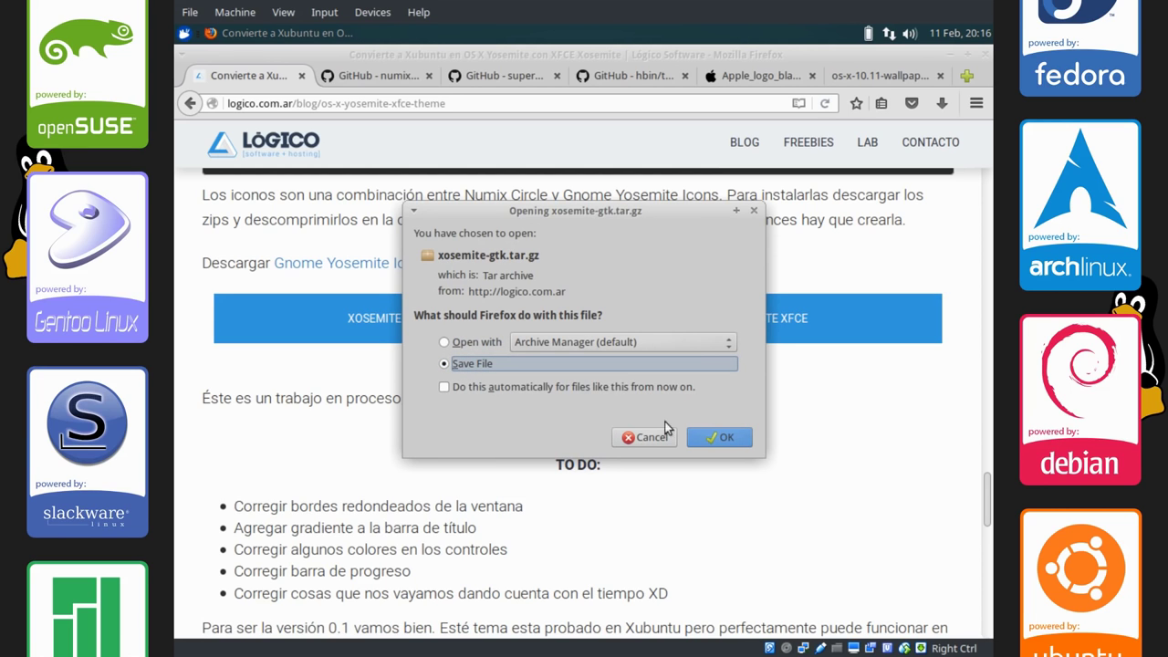
{"action": "left_click", "coordinate": [446, 387]}
{"action": "left_click", "coordinate": [723, 465]}
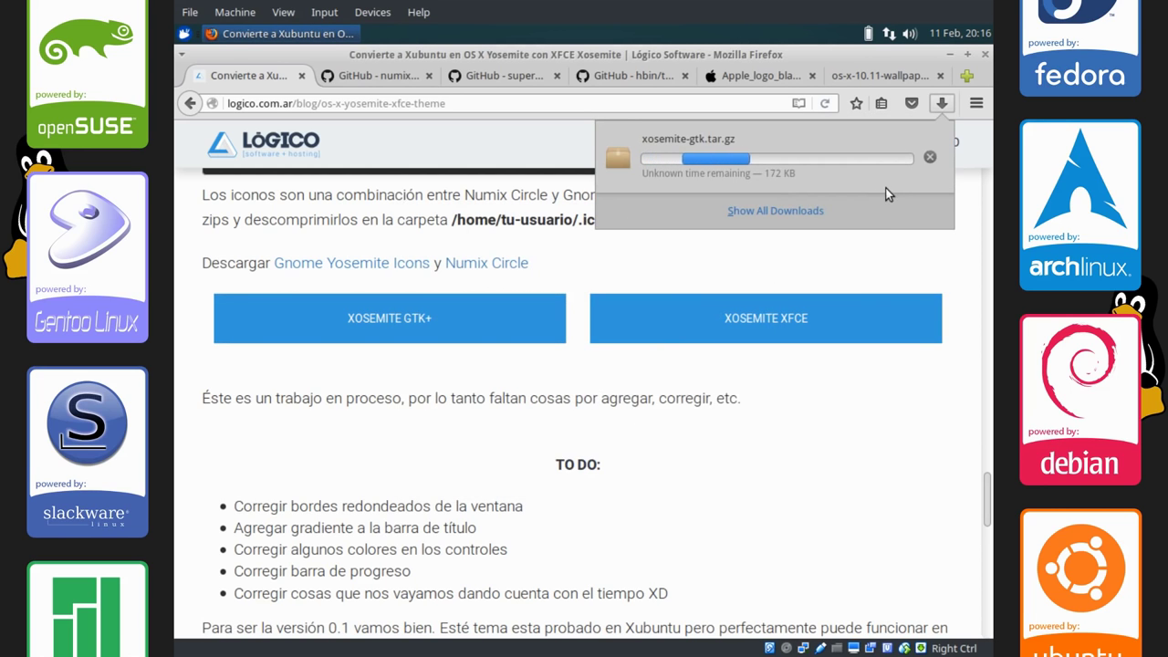
Download the Xosemite XFCE theme archive and check the browser's downloads list
{"action": "left_click", "coordinate": [847, 387]}
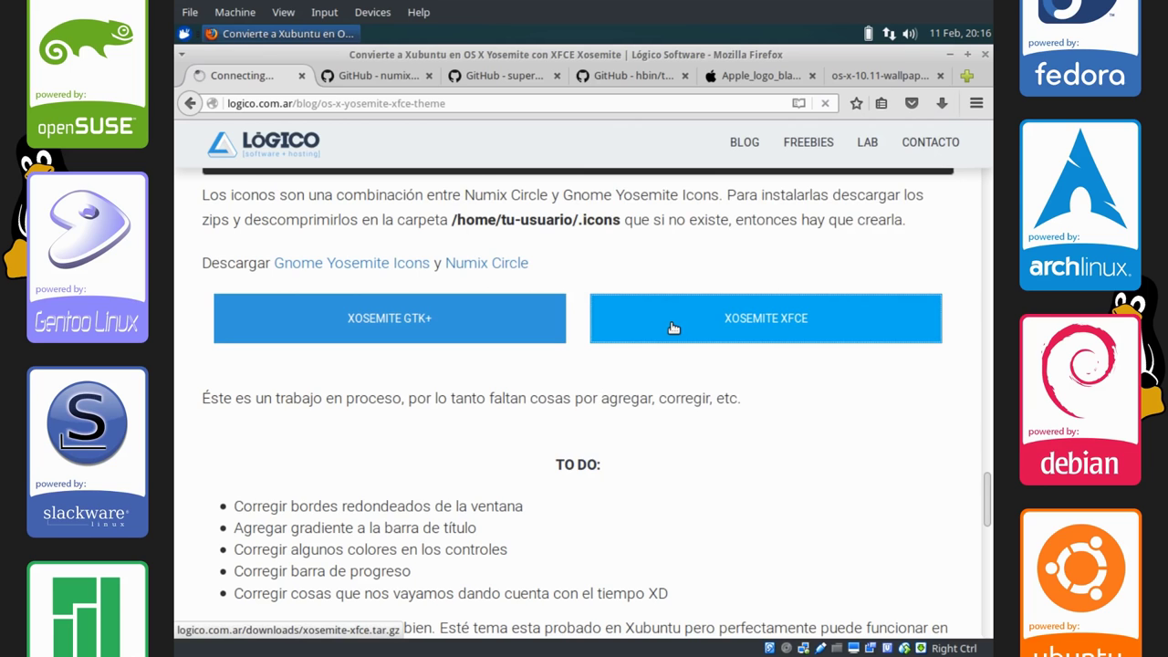
{"action": "left_click", "coordinate": [945, 103]}
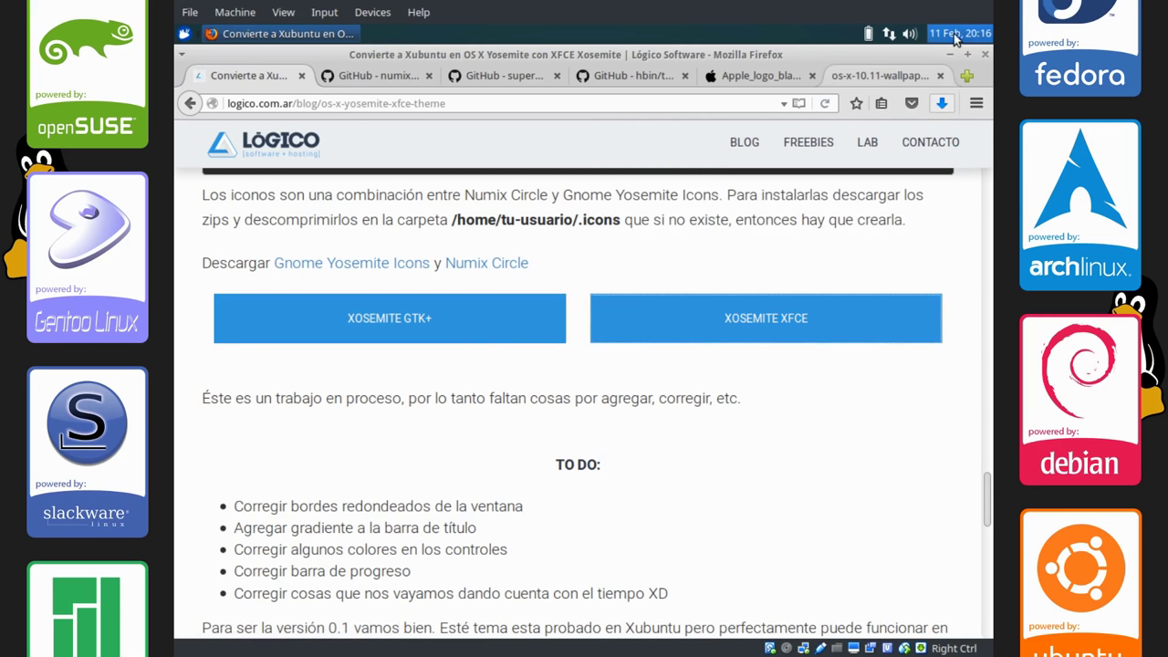
{"action": "left_click", "coordinate": [945, 102]}
Minimize the browser and open two file manager windows, one showing Downloads and the other the home folder
{"action": "left_click", "coordinate": [950, 56]}
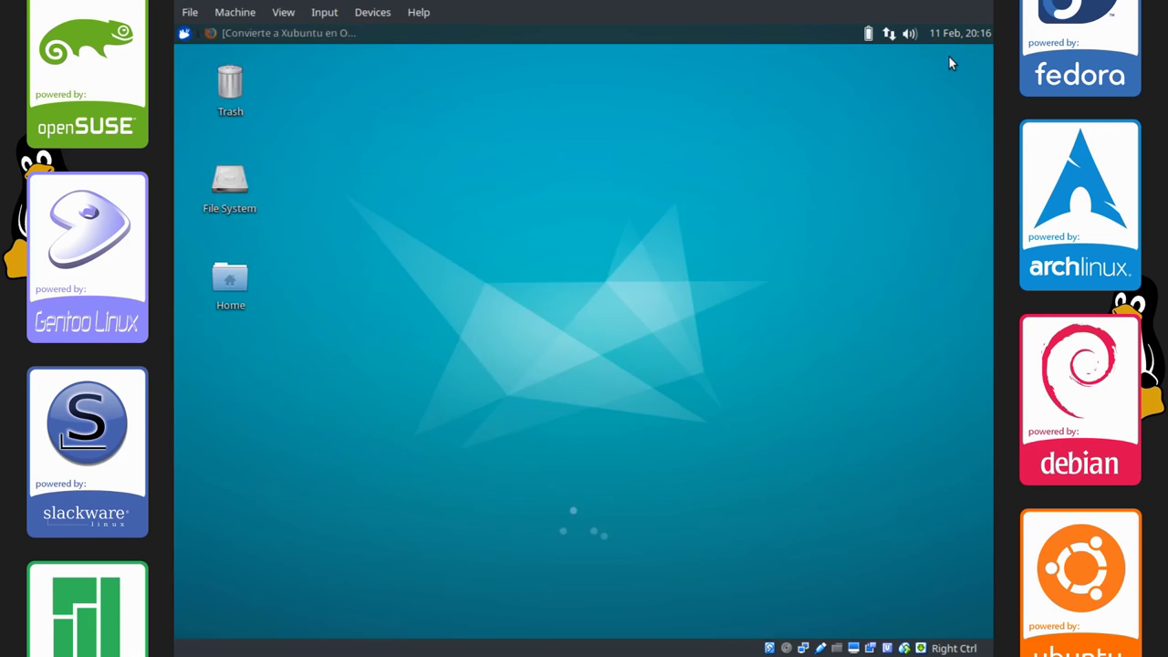
{"action": "left_click", "coordinate": [183, 32]}
{"action": "left_click", "coordinate": [234, 149]}
{"action": "left_click", "coordinate": [184, 35]}
{"action": "left_click", "coordinate": [231, 125]}
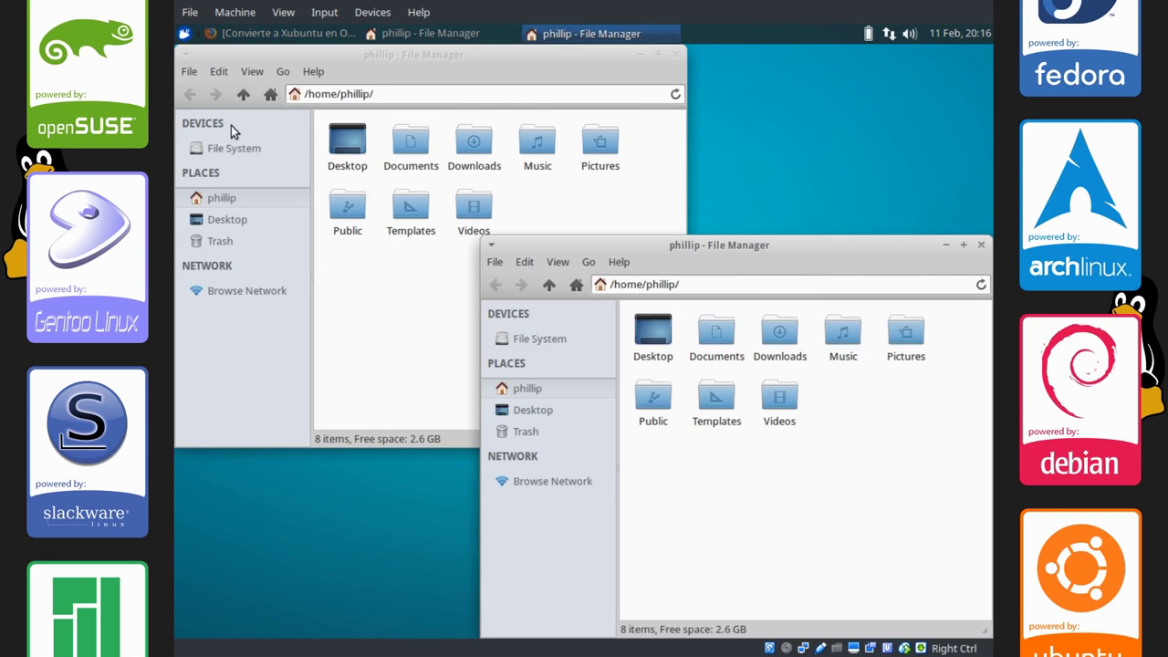
{"action": "double_click", "coordinate": [467, 143]}
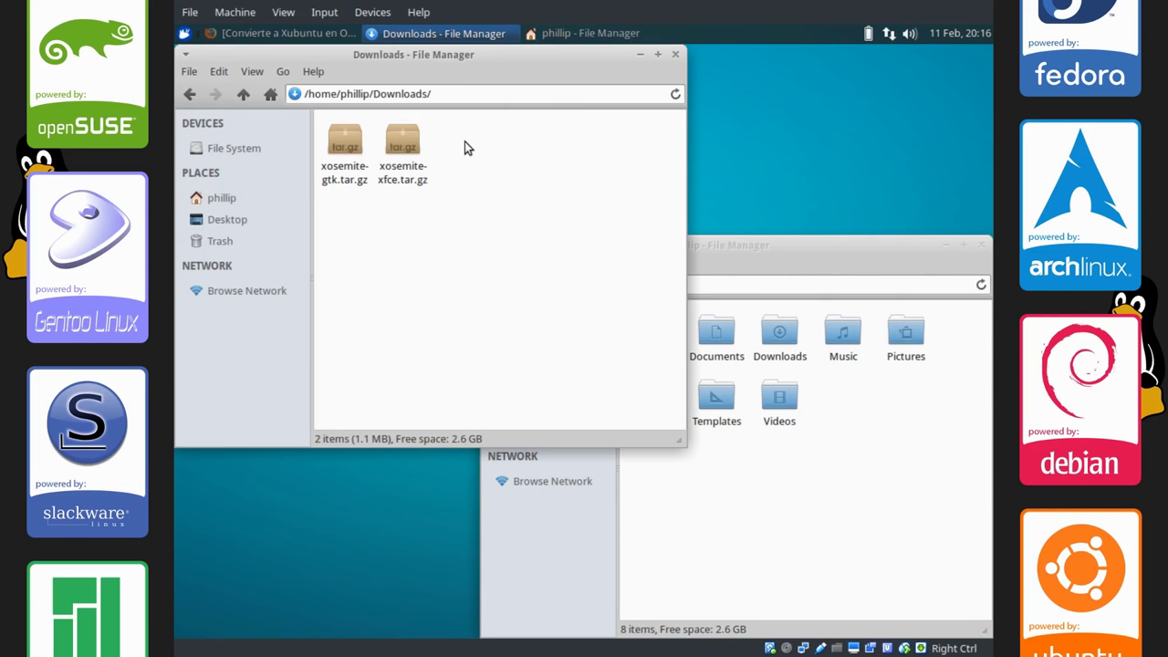
{"action": "left_click_drag", "start_coordinate": [773, 249], "coordinate": [628, 196]}
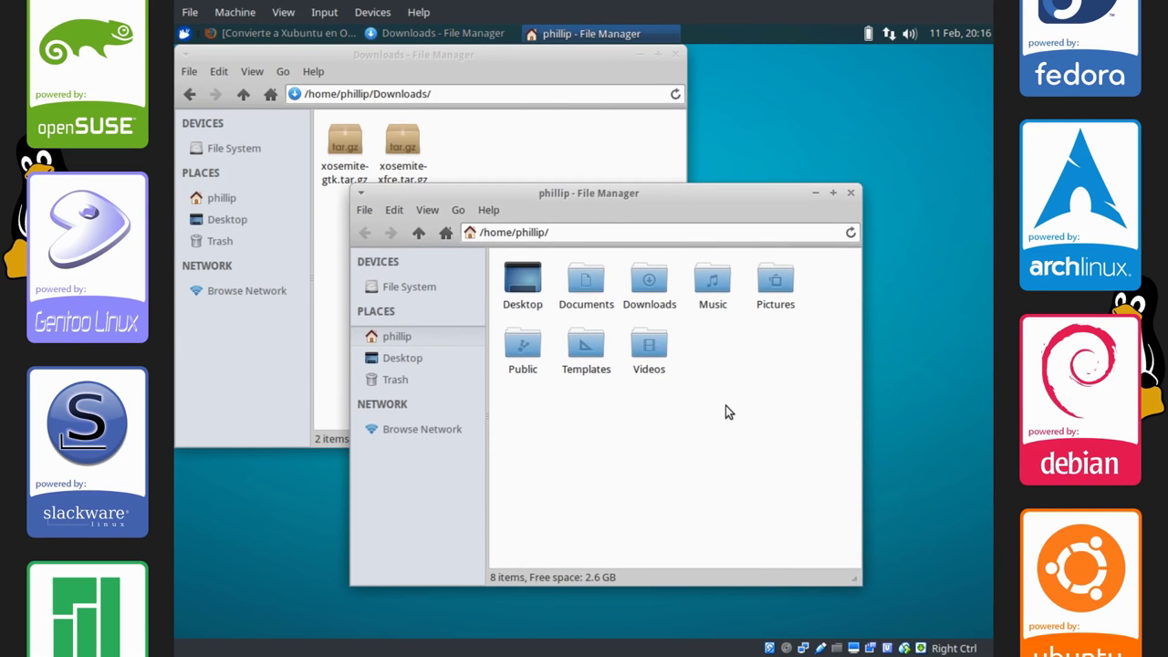
Show the hidden files in the home folder
{"action": "left_click", "coordinate": [427, 209]}
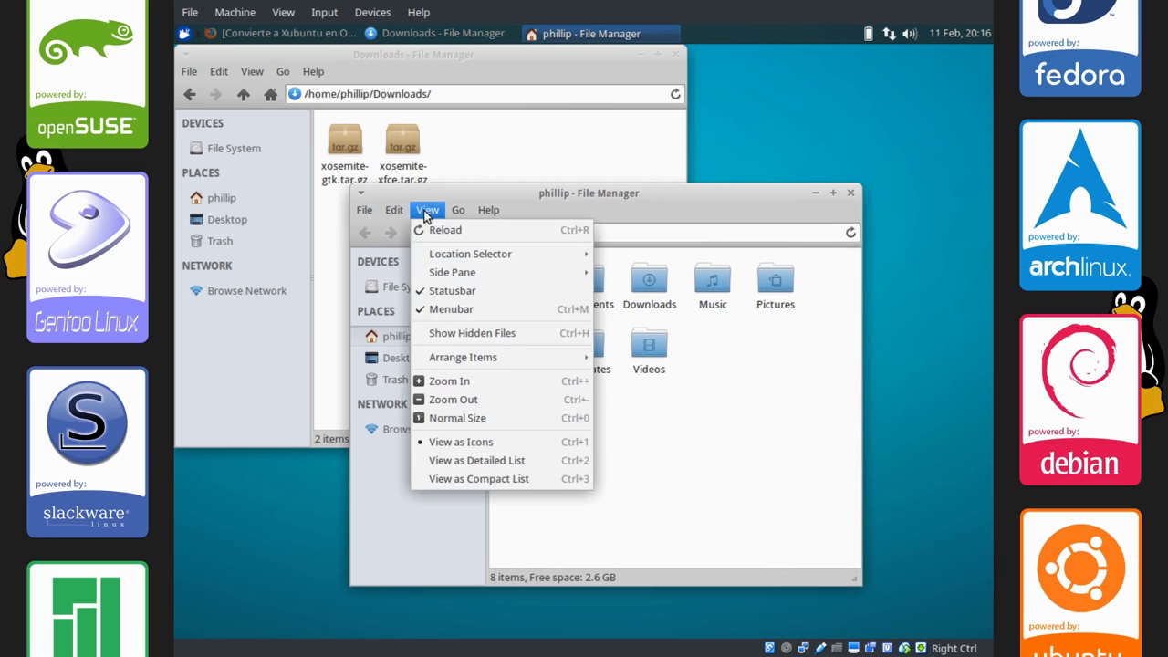
{"action": "left_click", "coordinate": [484, 333]}
{"action": "key", "text": "ctrl+h"}
{"action": "key", "text": "ctrl+h"}
Create a new folder named .themes in the home folder
{"action": "left_click_drag", "start_coordinate": [857, 332], "coordinate": [829, 306]}
{"action": "right_click", "coordinate": [830, 306]}
{"action": "left_click", "coordinate": [845, 314]}
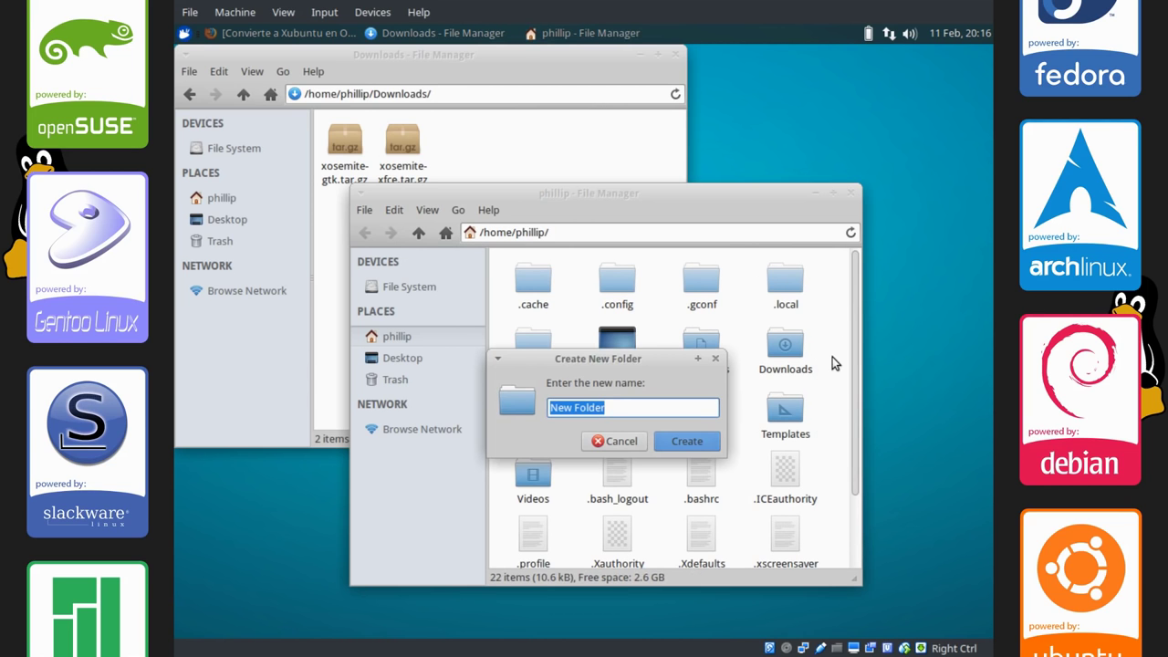
{"action": "type", "text": "."}
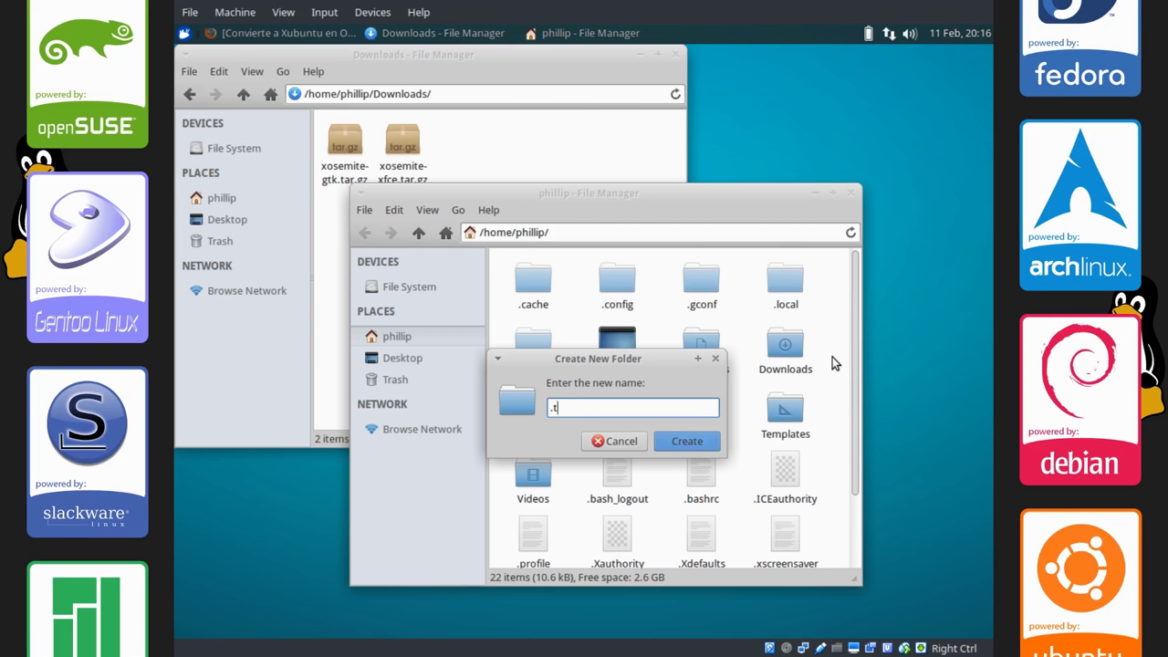
{"action": "type", "text": "themes"}
{"action": "key", "text": "Return"}
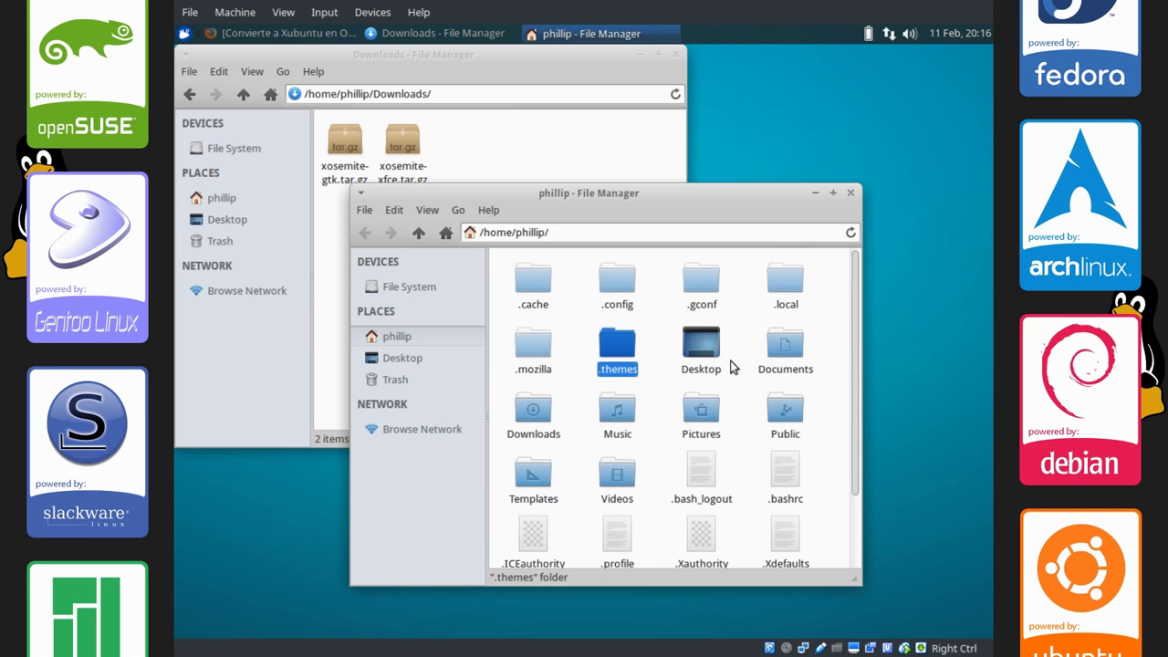
Open the .themes folder and both Xosemite archives, arranging the windows so that their contents are accessible together
{"action": "double_click", "coordinate": [617, 347]}
{"action": "left_click_drag", "start_coordinate": [660, 188], "coordinate": [867, 172]}
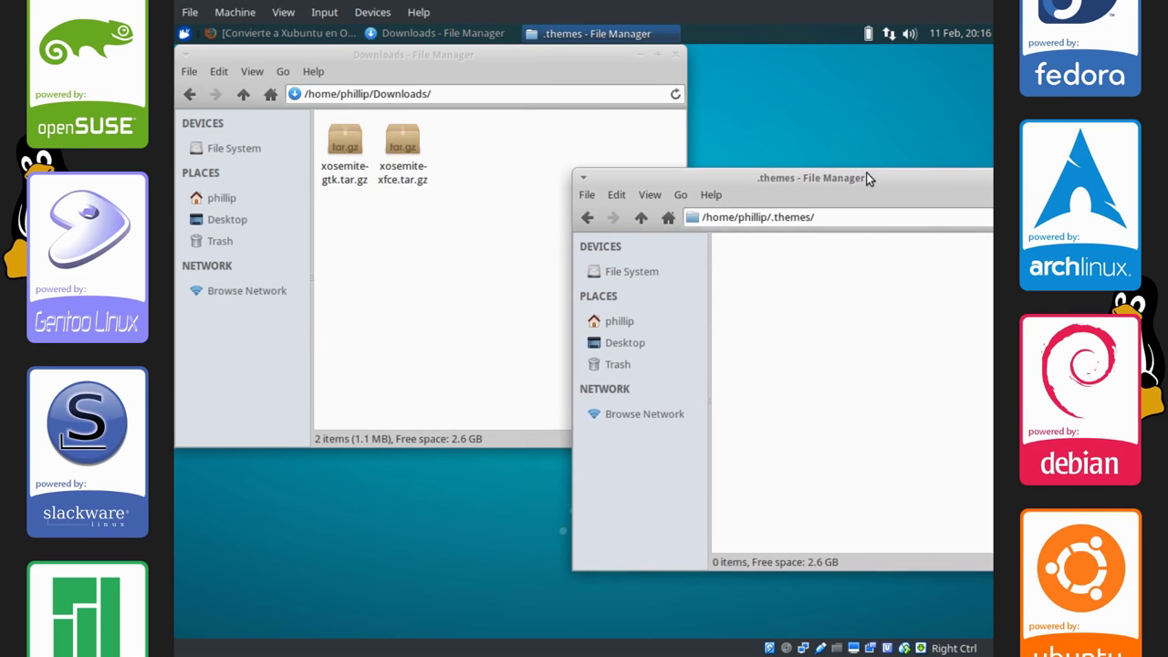
{"action": "double_click", "coordinate": [399, 150]}
{"action": "double_click", "coordinate": [344, 146]}
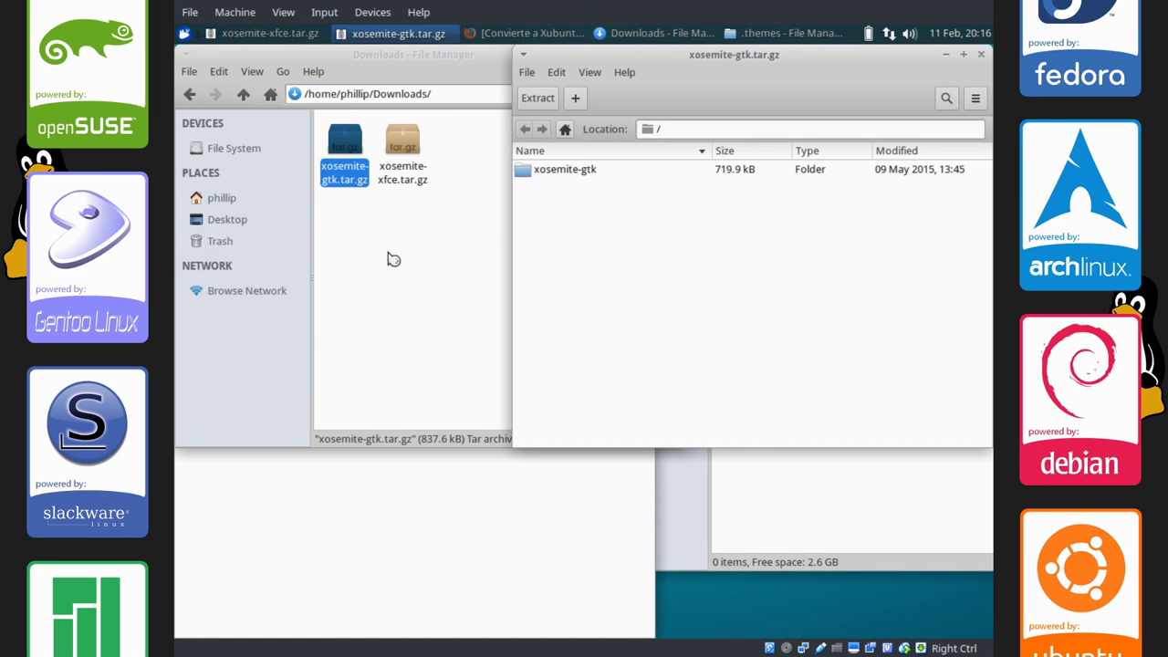
{"action": "left_click", "coordinate": [465, 533]}
{"action": "left_click", "coordinate": [776, 512]}
{"action": "left_click_drag", "start_coordinate": [742, 233], "coordinate": [652, 218]}
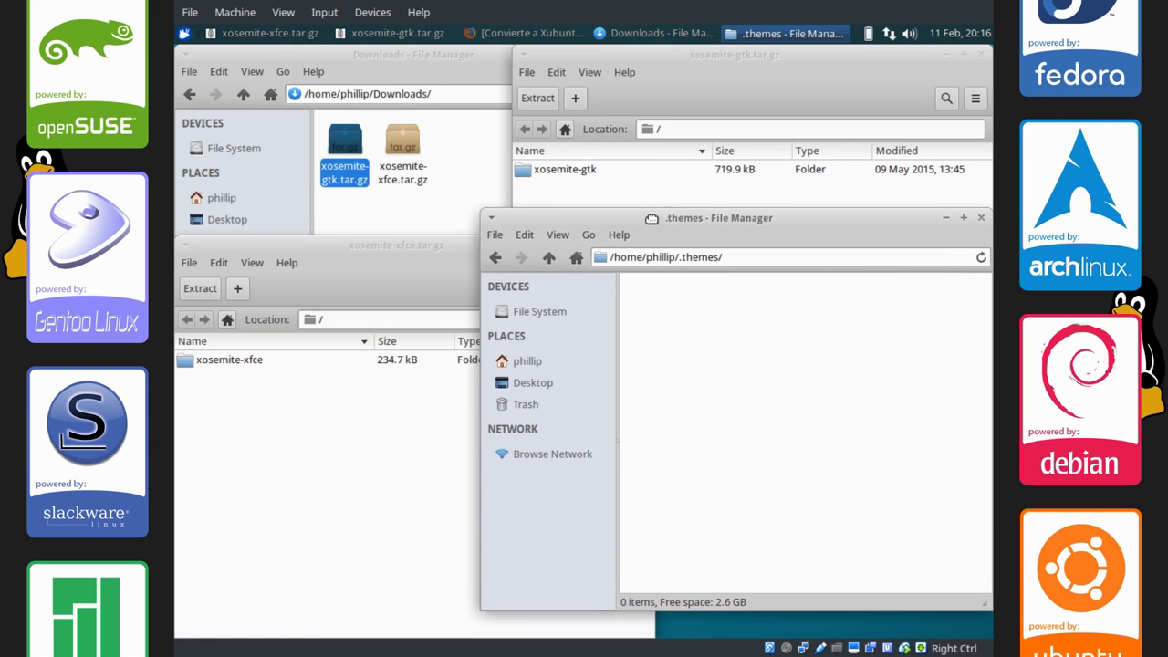
Extract the xosemite-gtk and xosemite-xfce folders into .themes, and close the archive and file manager windows
{"action": "left_click_drag", "start_coordinate": [547, 173], "coordinate": [726, 513]}
{"action": "left_click_drag", "start_coordinate": [338, 359], "coordinate": [806, 403]}
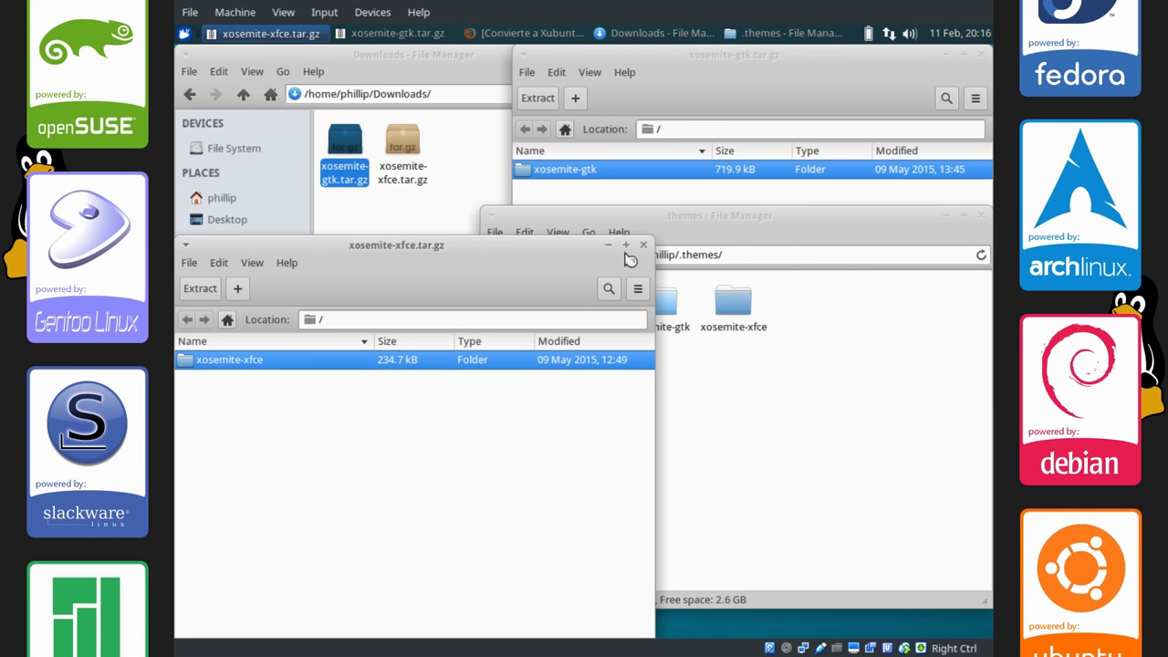
{"action": "left_click", "coordinate": [644, 244]}
{"action": "left_click_drag", "start_coordinate": [646, 219], "coordinate": [473, 248]}
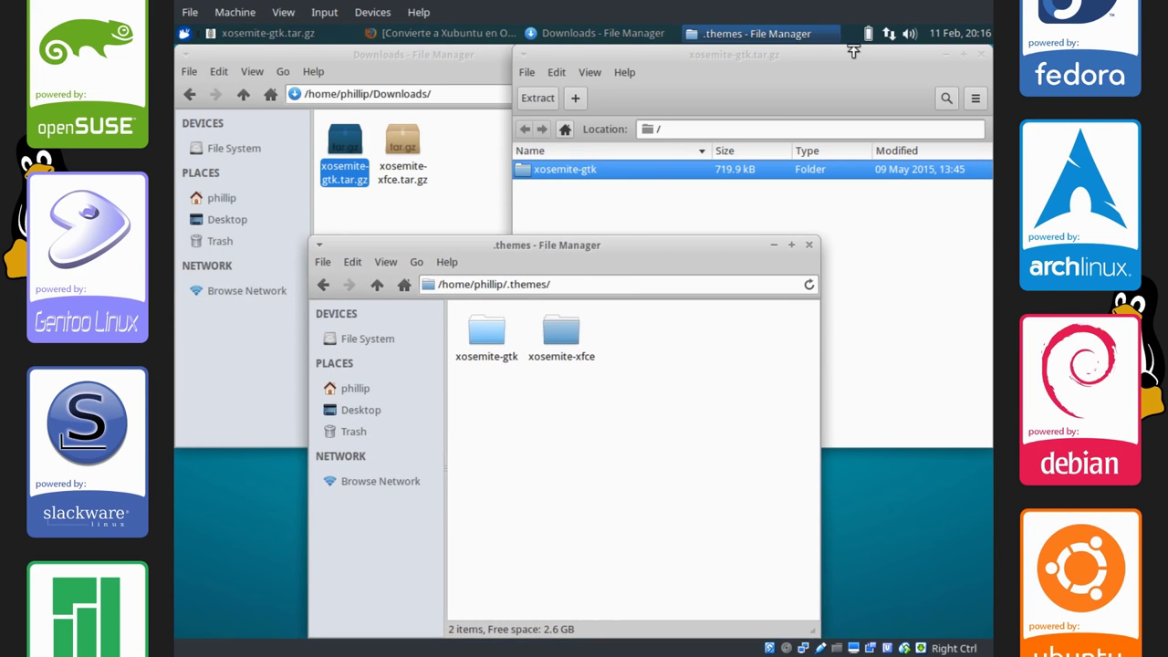
{"action": "left_click", "coordinate": [977, 56]}
{"action": "key", "text": "ctrl+q"}
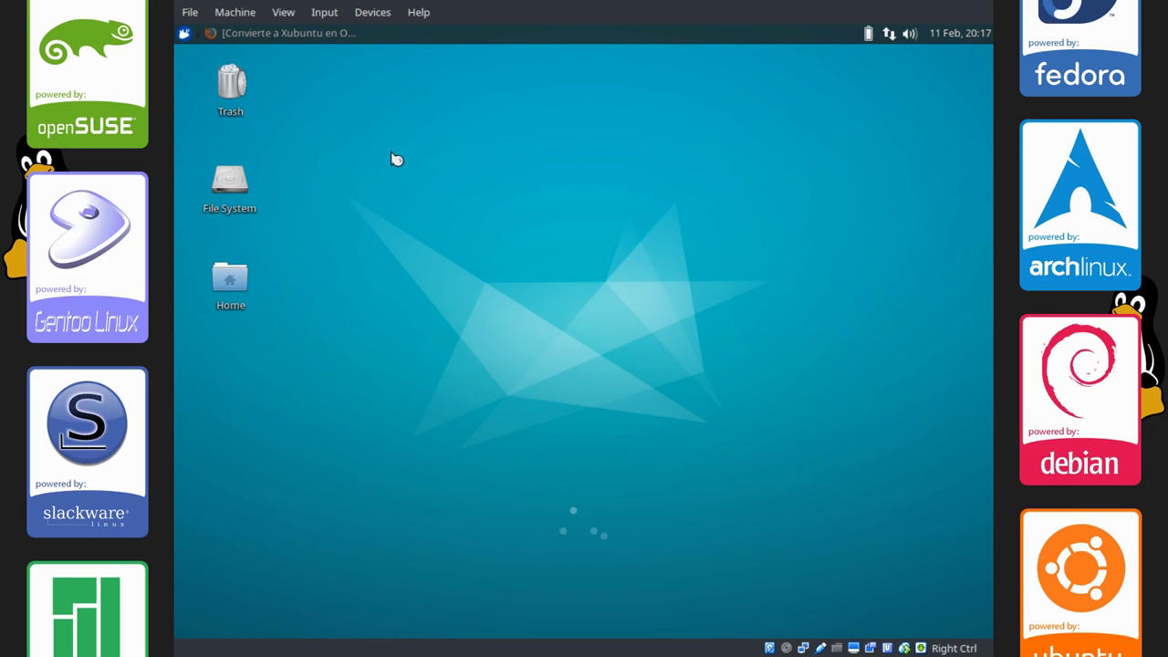
Set the desktop's appearance style to xosemite-gtk
{"action": "left_click", "coordinate": [185, 34]}
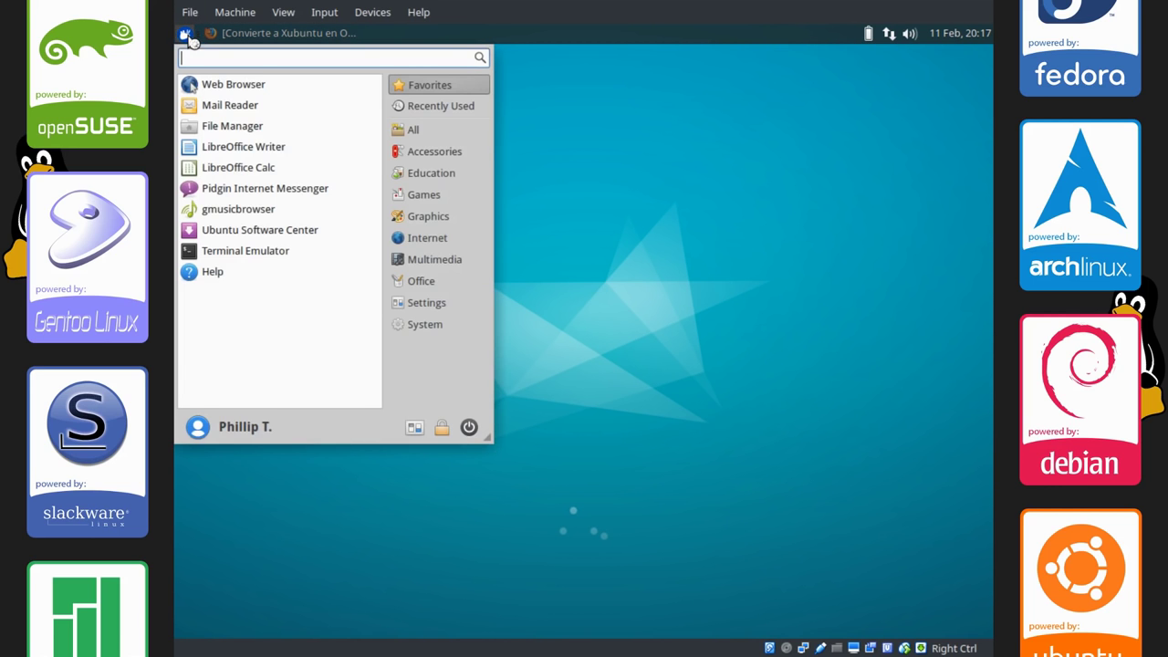
{"action": "left_click", "coordinate": [413, 428]}
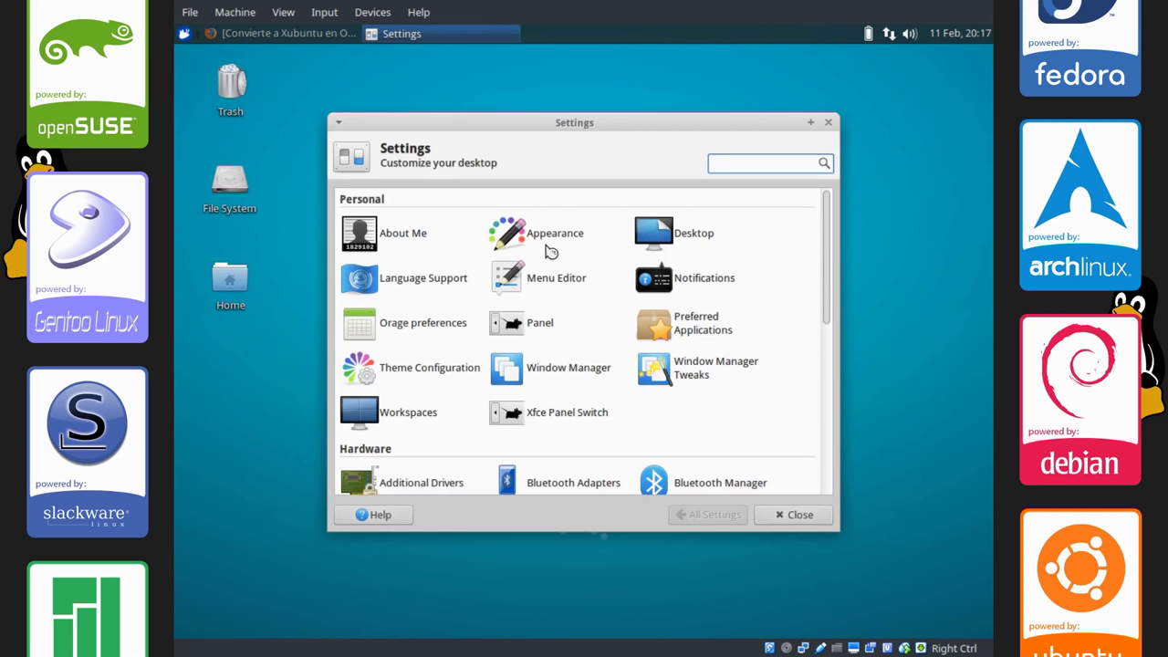
{"action": "left_click", "coordinate": [504, 236]}
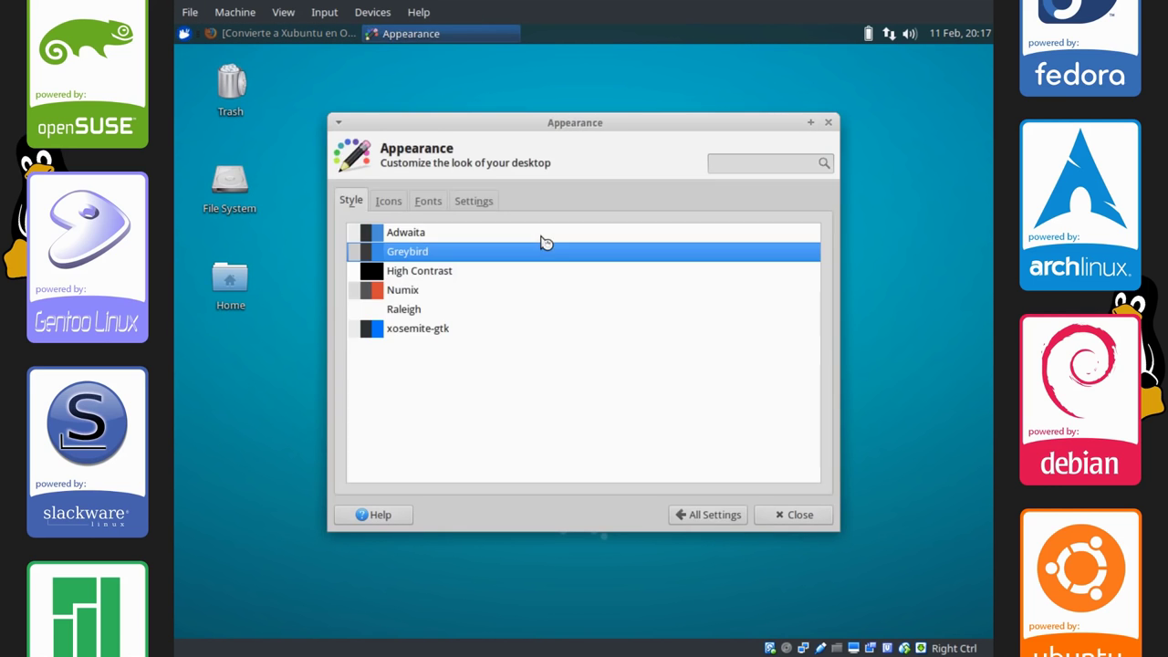
{"action": "left_click", "coordinate": [423, 330]}
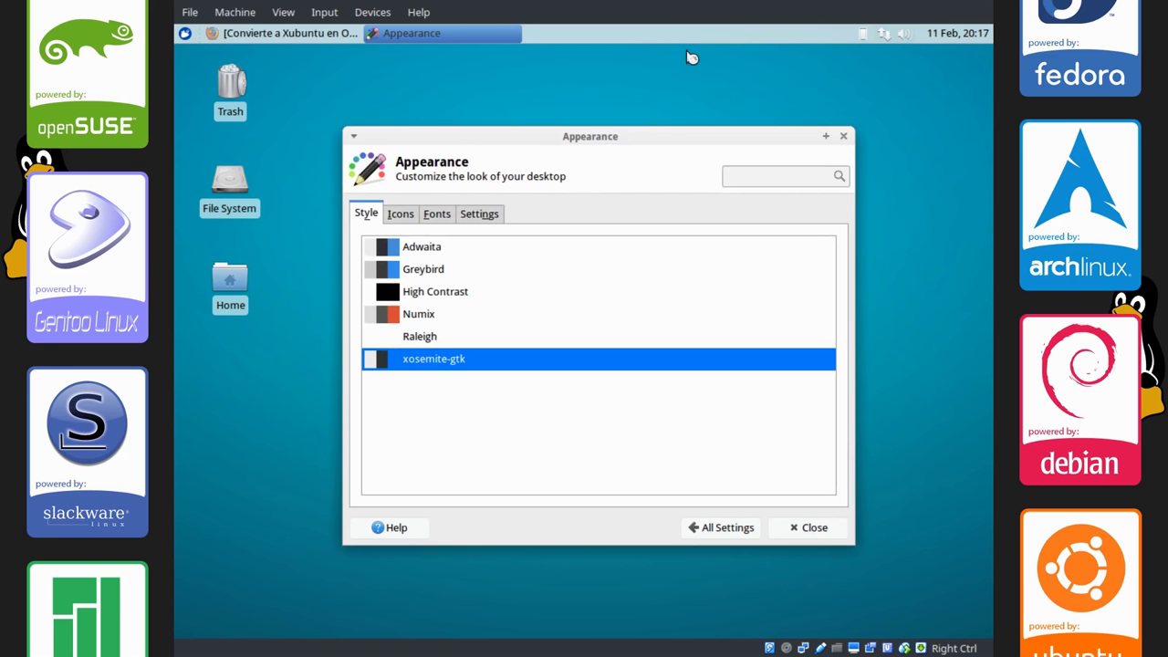
Open the home folder to examine how the new style looks in a file manager window, and close it
{"action": "double_click", "coordinate": [230, 283]}
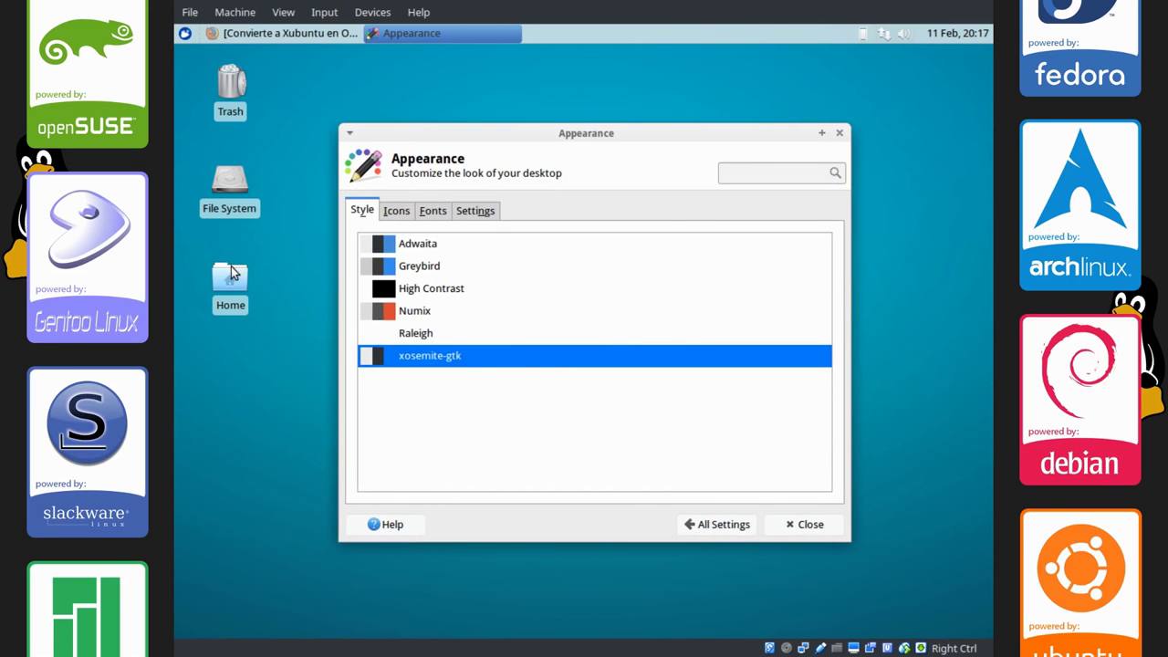
{"action": "left_click_drag", "start_coordinate": [409, 249], "coordinate": [468, 195]}
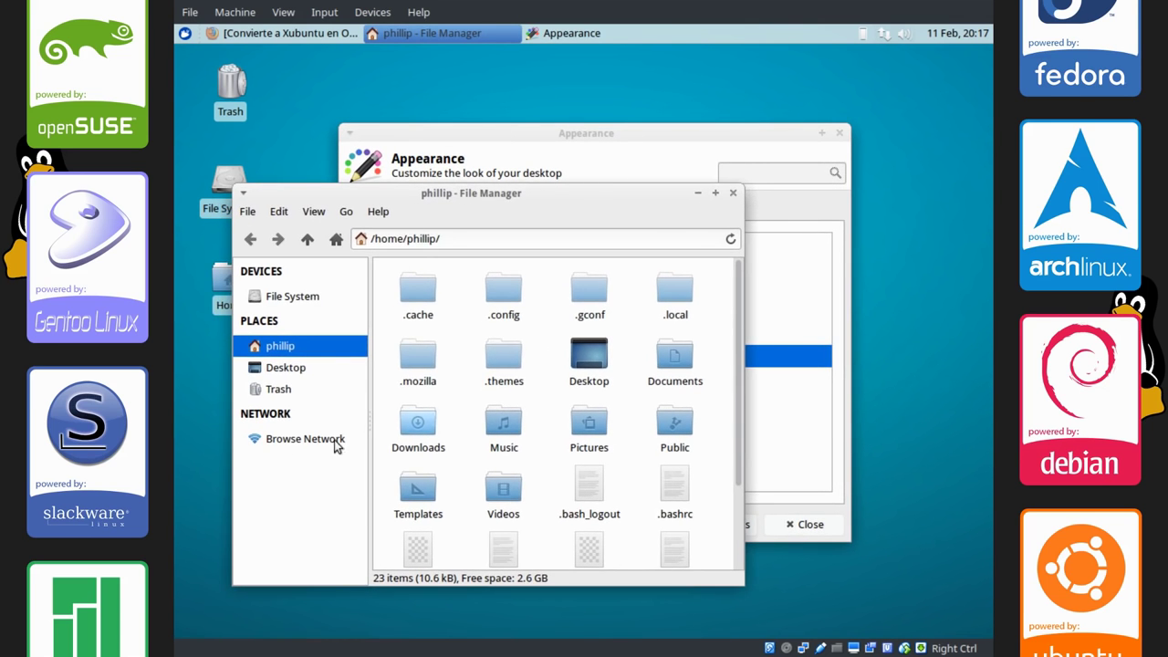
{"action": "left_click", "coordinate": [733, 192]}
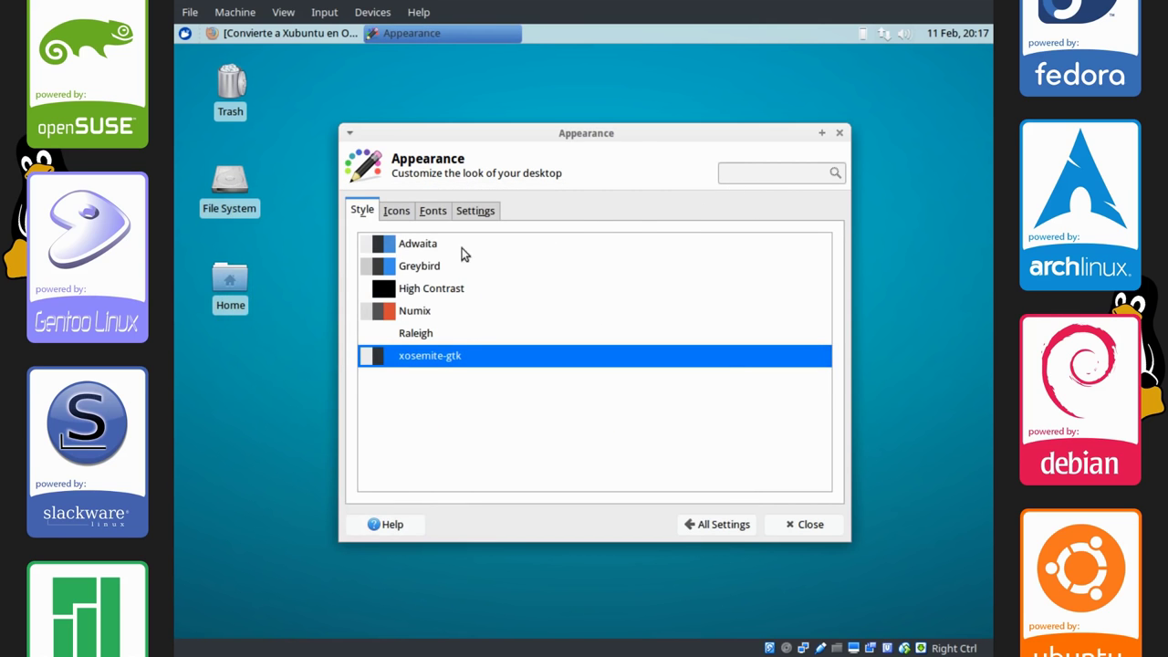
Set the window manager theme to xosemite-xfce
{"action": "left_click", "coordinate": [686, 525]}
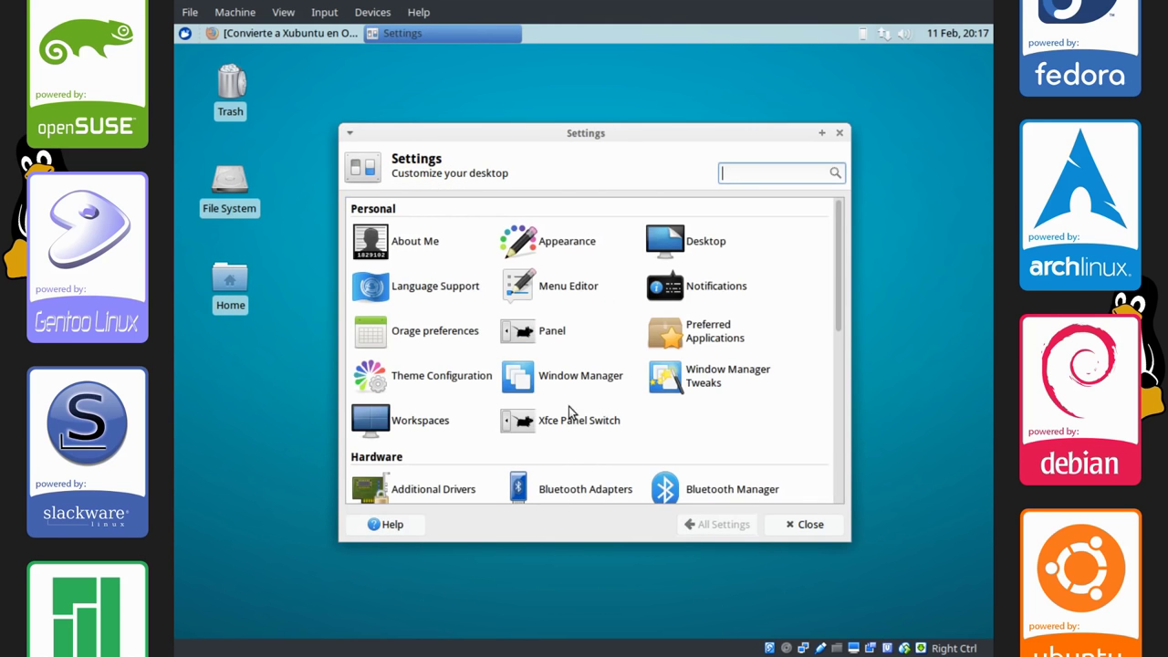
{"action": "left_click", "coordinate": [561, 380]}
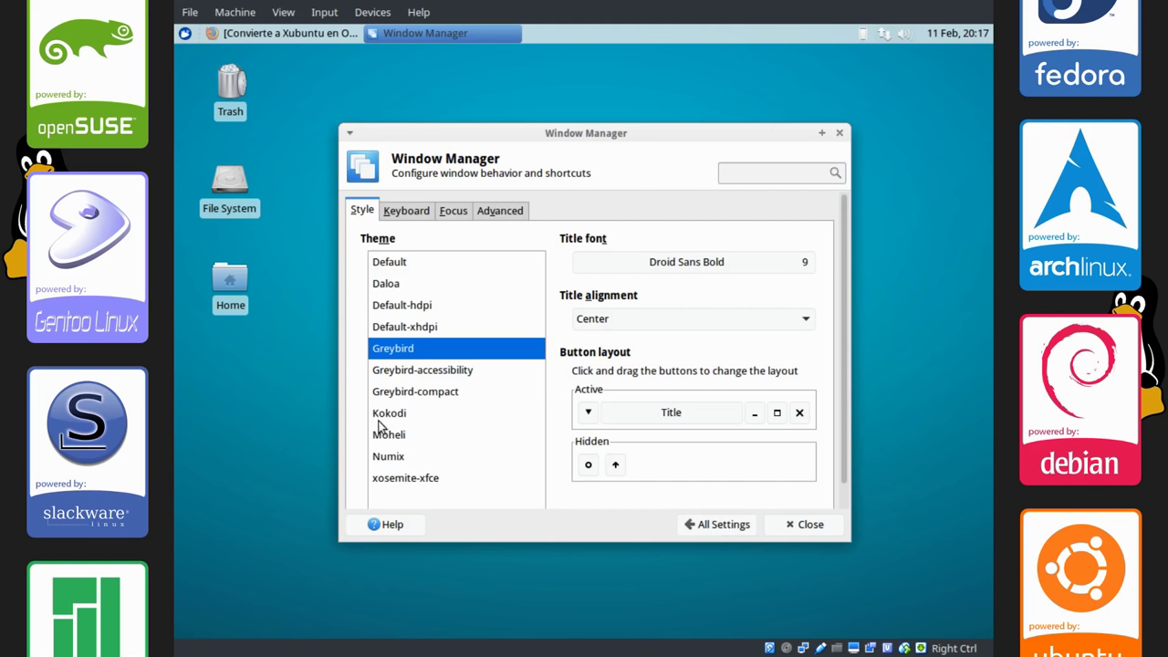
{"action": "left_click", "coordinate": [393, 478]}
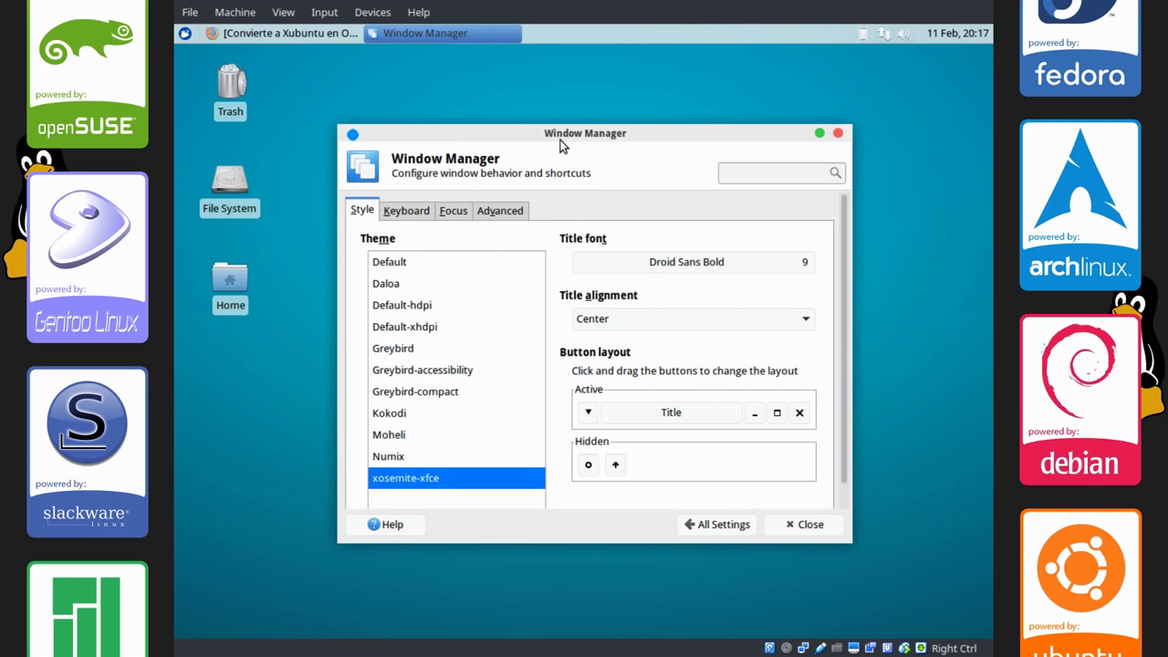
Rearrange the title bar buttons so close, maximize and minimize come before the title and the window menu comes after it
{"action": "left_click_drag", "start_coordinate": [520, 132], "coordinate": [487, 119]}
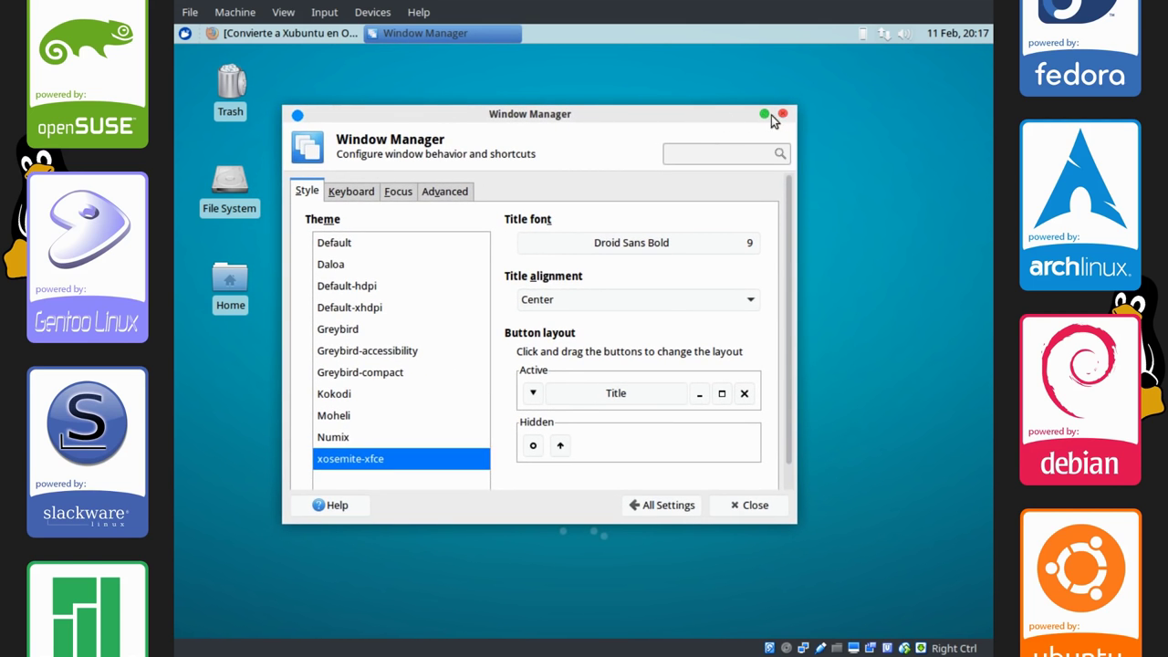
{"action": "left_click_drag", "start_coordinate": [563, 114], "coordinate": [644, 112]}
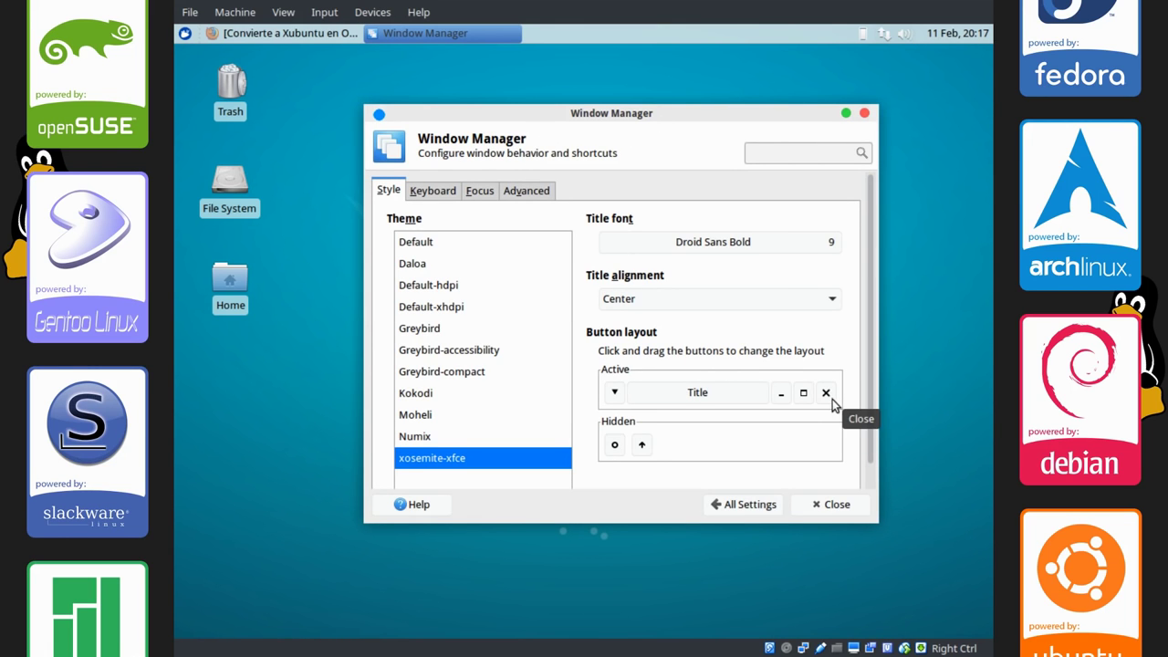
{"action": "left_click_drag", "start_coordinate": [826, 393], "coordinate": [607, 399]}
{"action": "mouse_move", "coordinate": [826, 392]}
{"action": "left_mouse_down"}
{"action": "mouse_move", "coordinate": [637, 395]}
{"action": "mouse_move", "coordinate": [761, 396]}
{"action": "mouse_move", "coordinate": [649, 397]}
{"action": "mouse_move", "coordinate": [661, 404]}
{"action": "mouse_move", "coordinate": [834, 392]}
{"action": "left_mouse_up"}
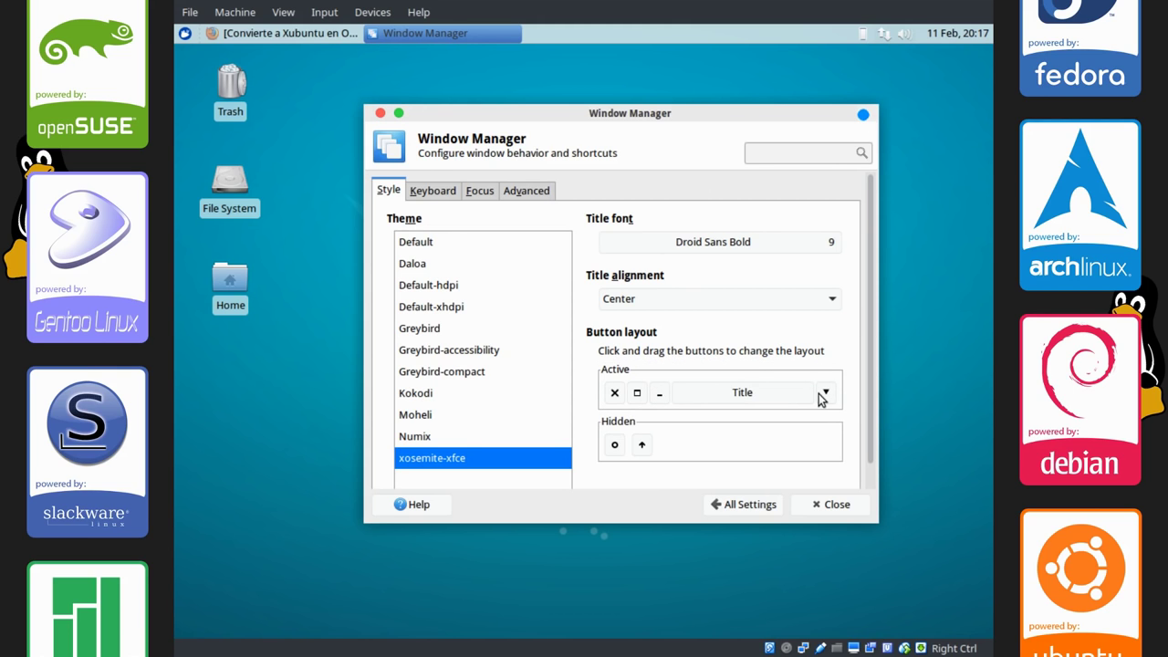
Check the window menu button, move it to the hidden buttons in the title bar layout, and close the window manager settings
{"action": "left_click", "coordinate": [863, 119]}
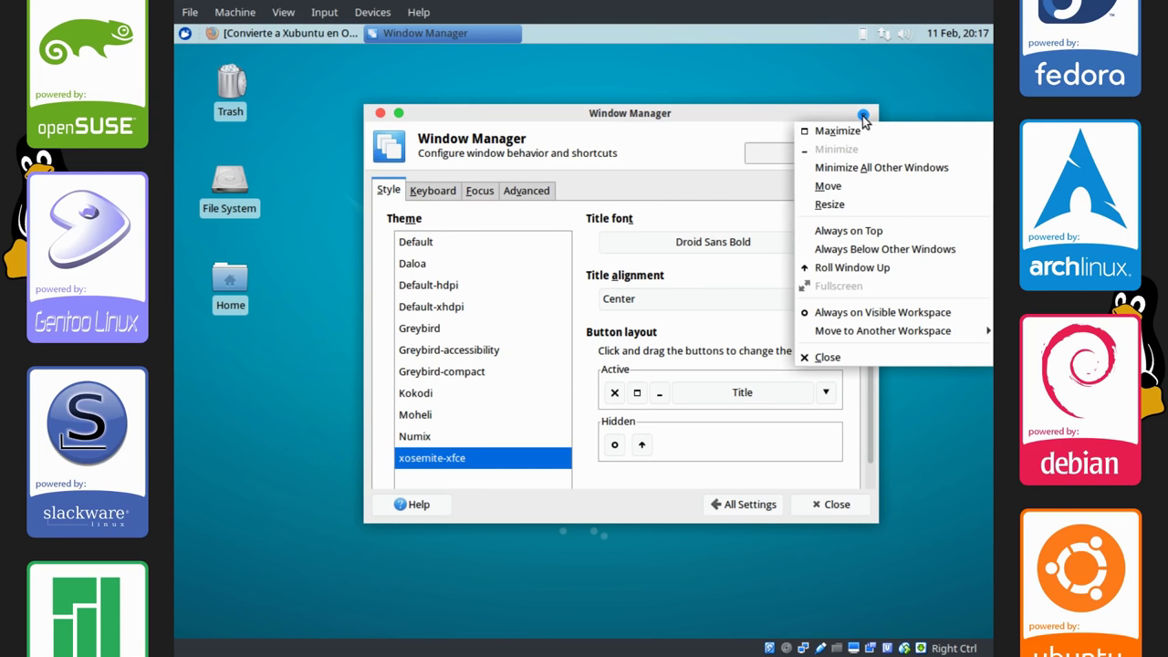
{"action": "left_click", "coordinate": [908, 454]}
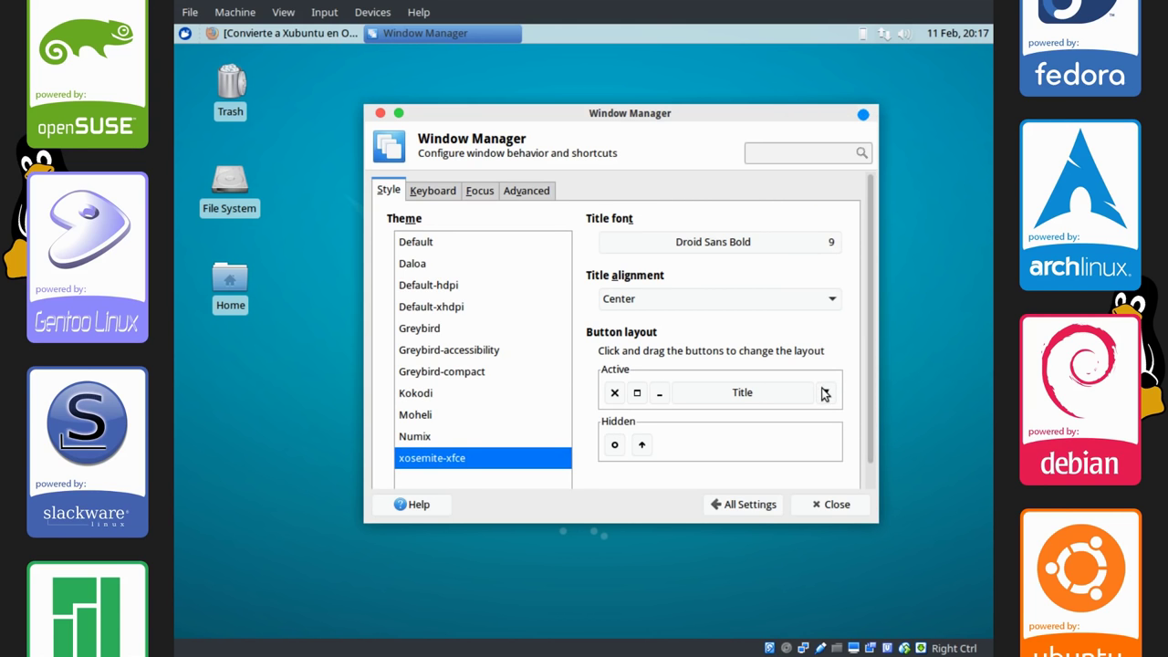
{"action": "mouse_move", "coordinate": [826, 393]}
{"action": "left_mouse_down"}
{"action": "mouse_move", "coordinate": [821, 444]}
{"action": "mouse_move", "coordinate": [832, 392]}
{"action": "left_mouse_up"}
{"action": "left_click", "coordinate": [863, 119]}
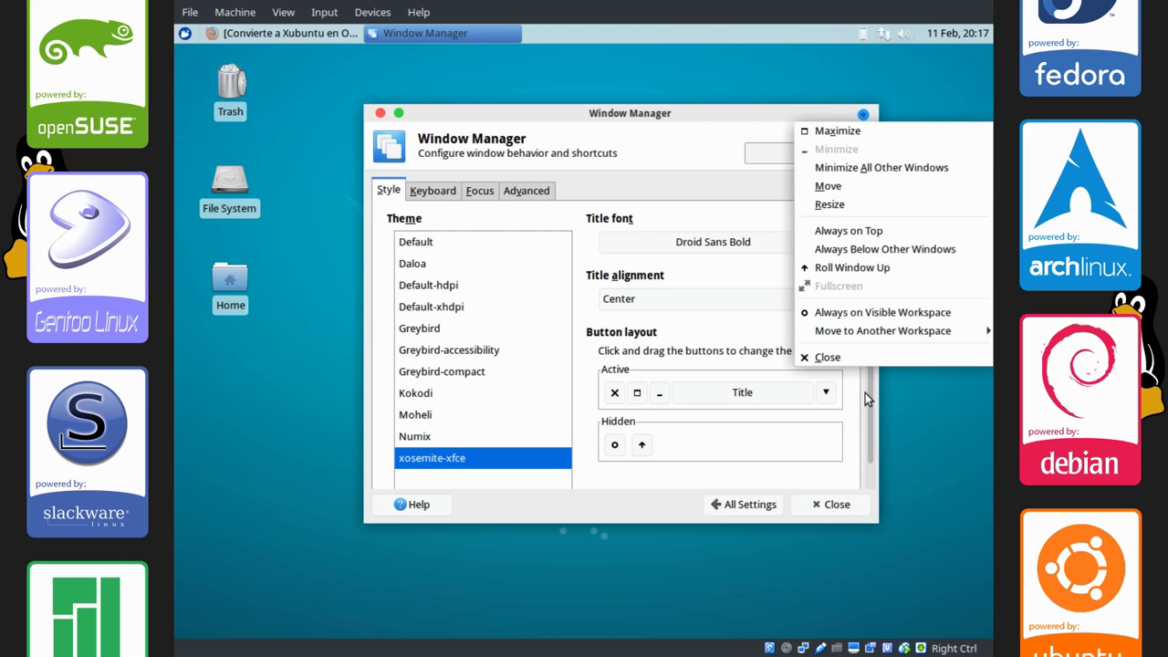
{"action": "left_click", "coordinate": [825, 392]}
{"action": "left_click_drag", "start_coordinate": [824, 393], "coordinate": [829, 465]}
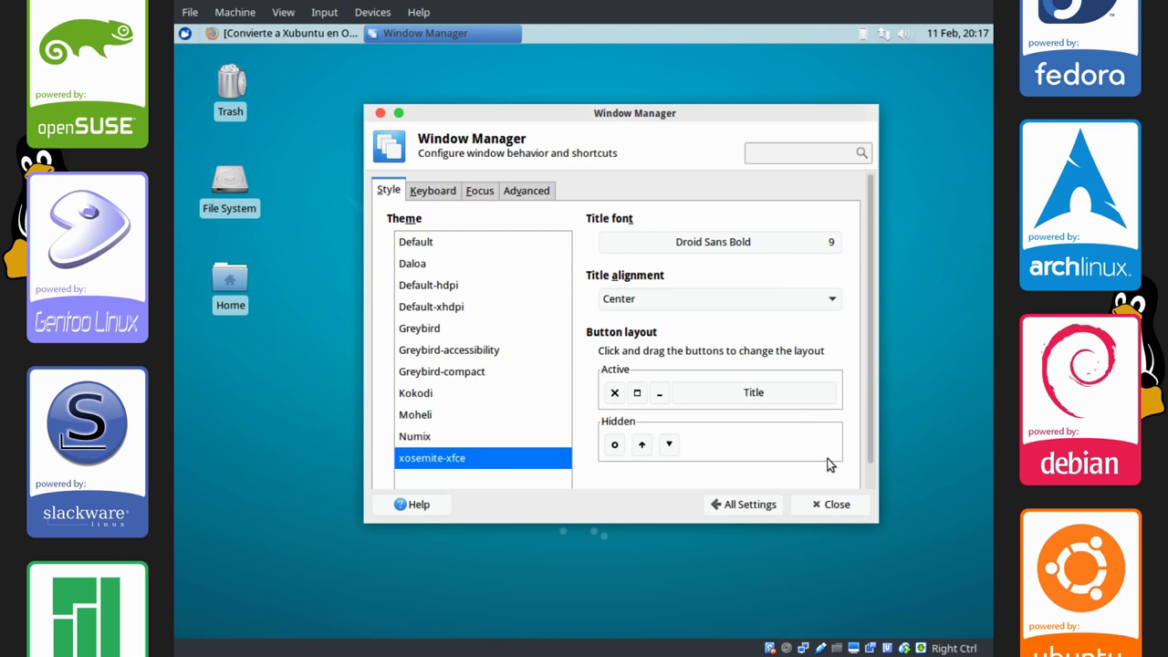
{"action": "left_click", "coordinate": [831, 505]}
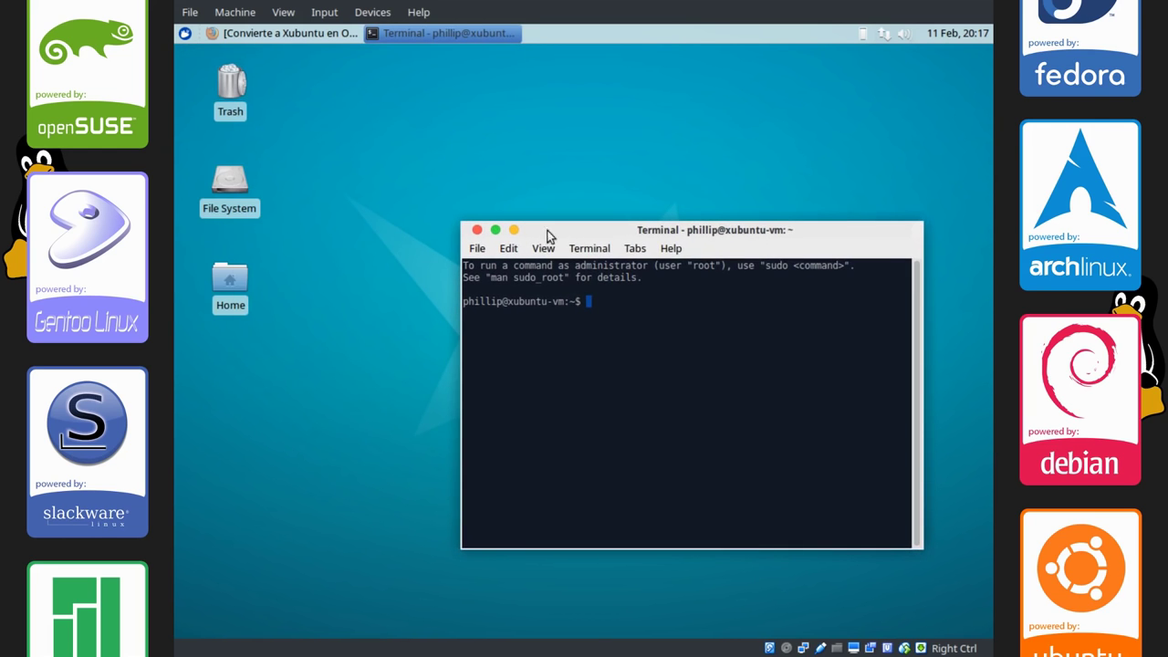
Close the terminal, switch to Firefox, and copy the command sudo add-apt-repository ppa:numix/ppa from the numix-icon-theme-circle GitHub page
{"action": "left_click", "coordinate": [477, 230]}
{"action": "left_click", "coordinate": [283, 33]}
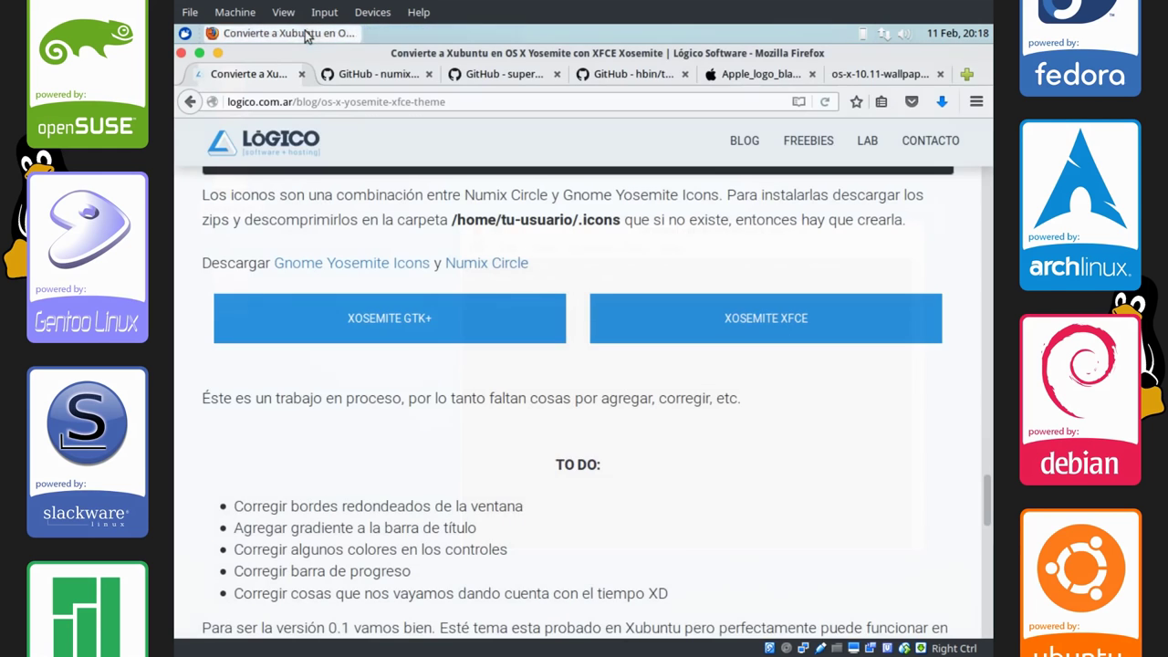
{"action": "left_click", "coordinate": [384, 75]}
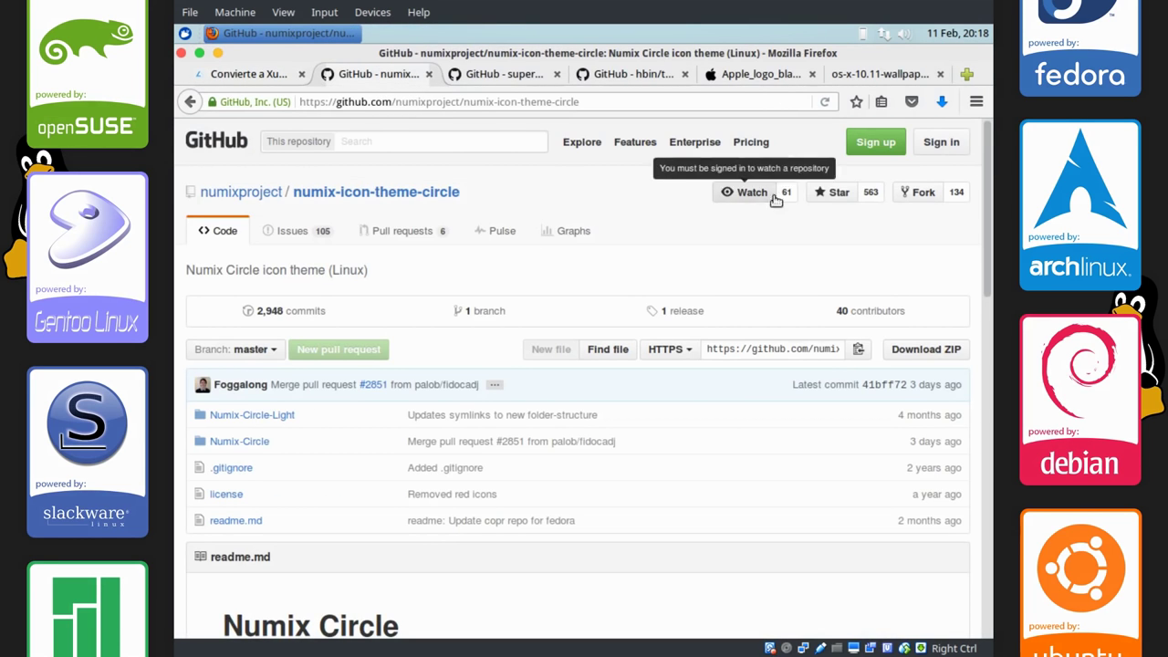
{"action": "left_click_drag", "start_coordinate": [986, 225], "coordinate": [878, 413]}
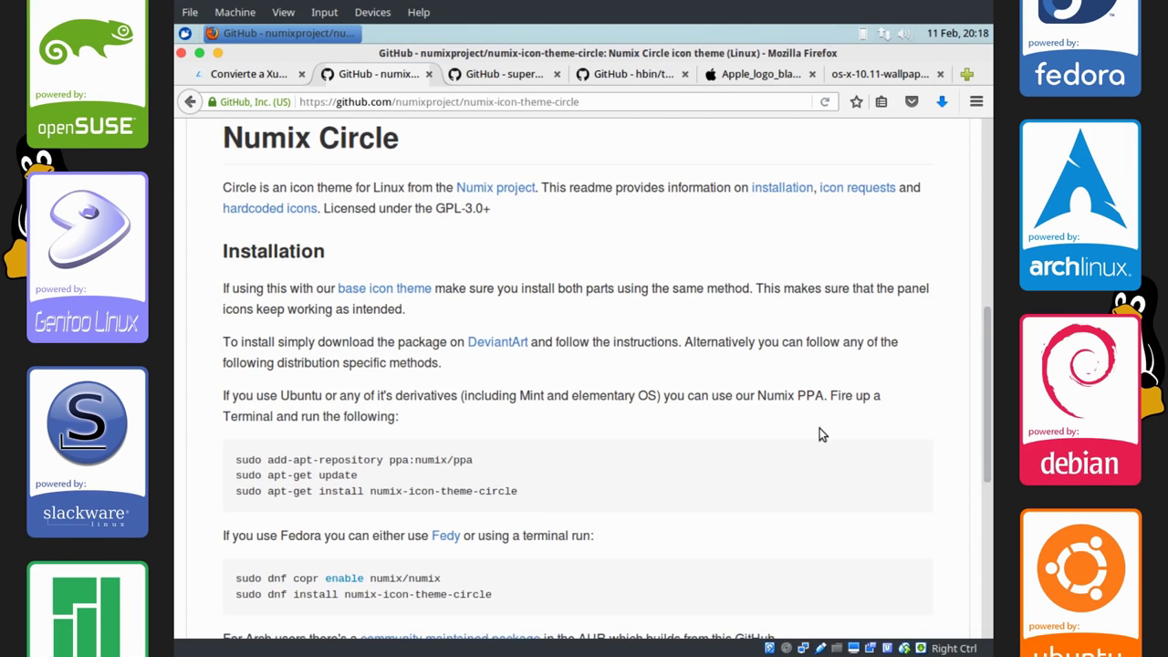
{"action": "left_click_drag", "start_coordinate": [982, 369], "coordinate": [981, 435]}
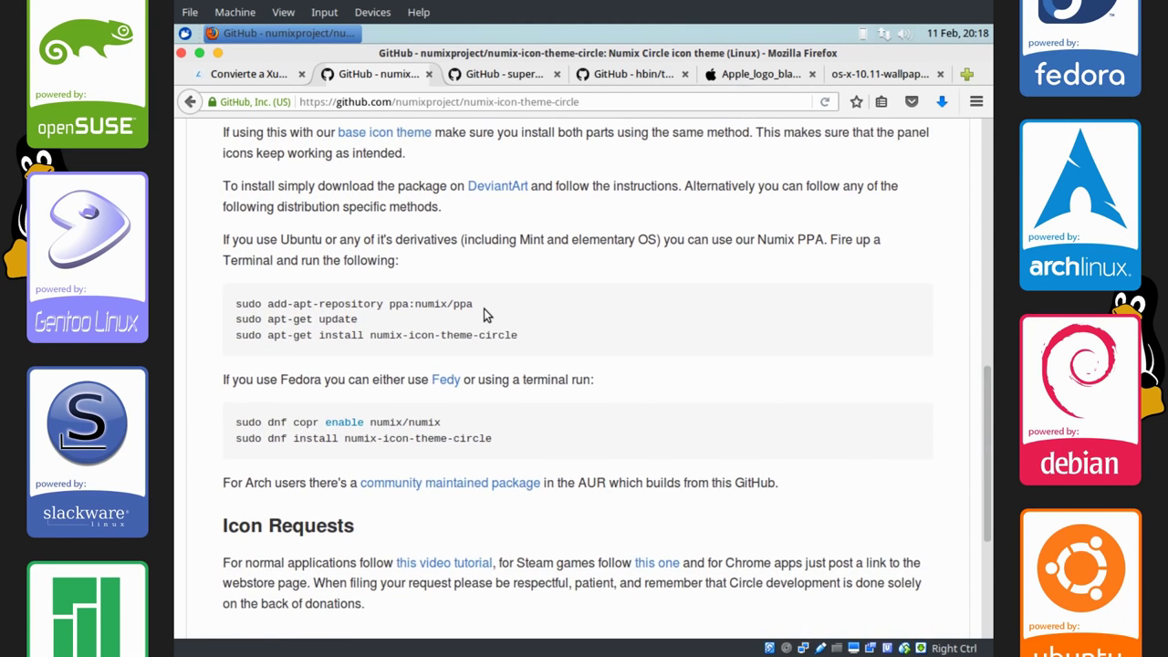
{"action": "left_click_drag", "start_coordinate": [475, 306], "coordinate": [233, 314]}
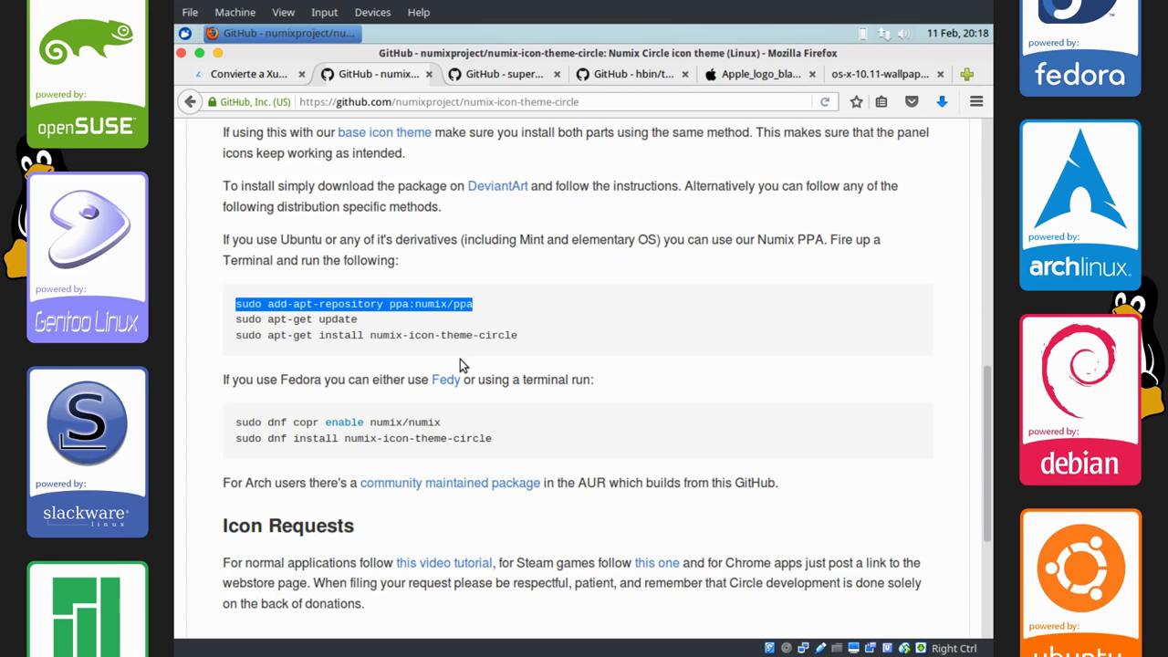
{"action": "left_click", "coordinate": [391, 308]}
{"action": "mouse_move", "coordinate": [486, 307]}
{"action": "left_mouse_down"}
{"action": "mouse_move", "coordinate": [262, 307]}
{"action": "mouse_move", "coordinate": [492, 302]}
{"action": "left_mouse_up"}
{"action": "key", "text": "ctrl+c"}
{"action": "left_click", "coordinate": [261, 307]}
{"action": "left_click", "coordinate": [481, 305]}
Run sudo add-apt-repository ppa:numix/ppa in a new terminal beside the browser, entering the account password and accepting the repository
{"action": "key", "text": "ctrl+alt+t"}
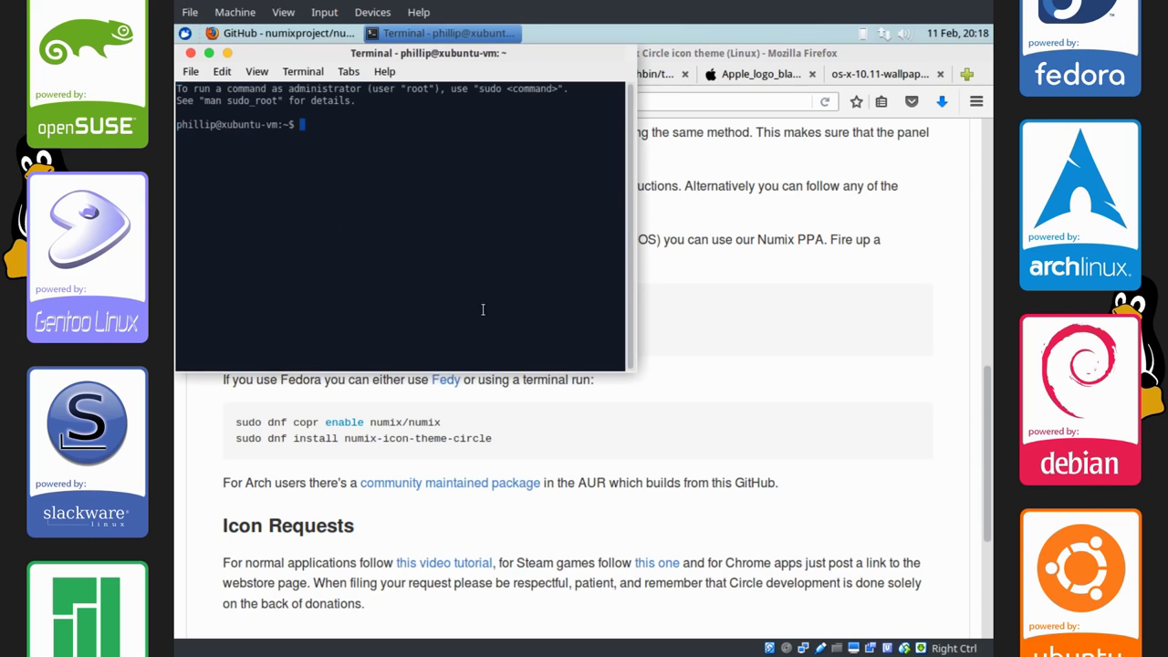
{"action": "left_click_drag", "start_coordinate": [696, 64], "coordinate": [969, 149]}
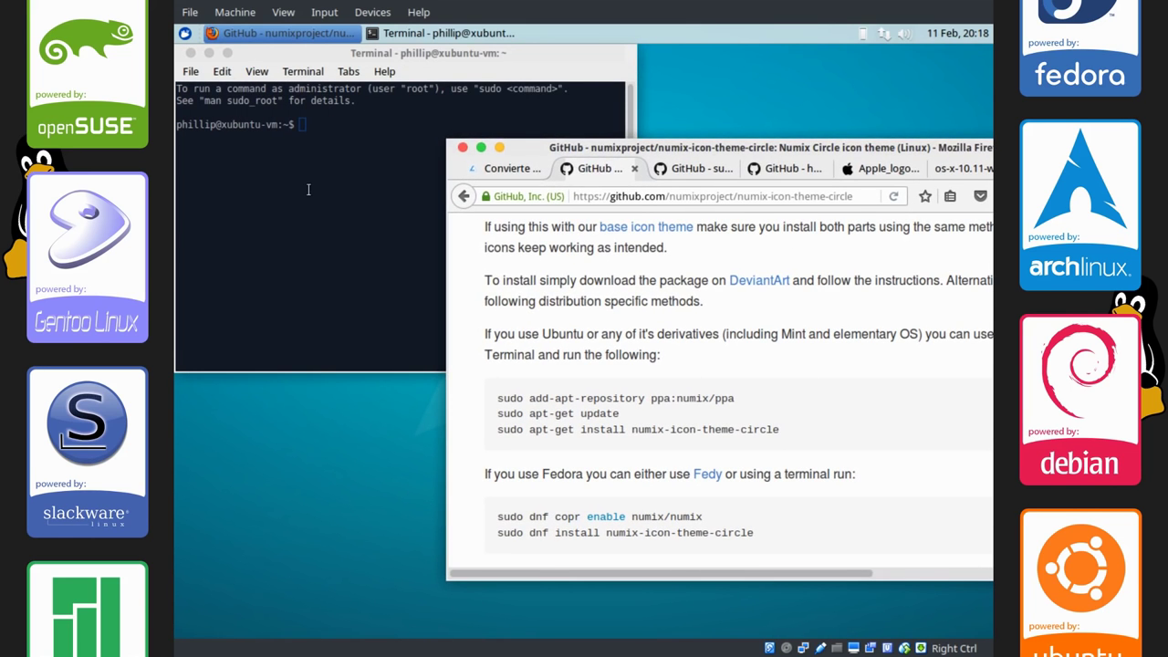
{"action": "middle_click", "coordinate": [309, 189]}
{"action": "key", "text": "Return"}
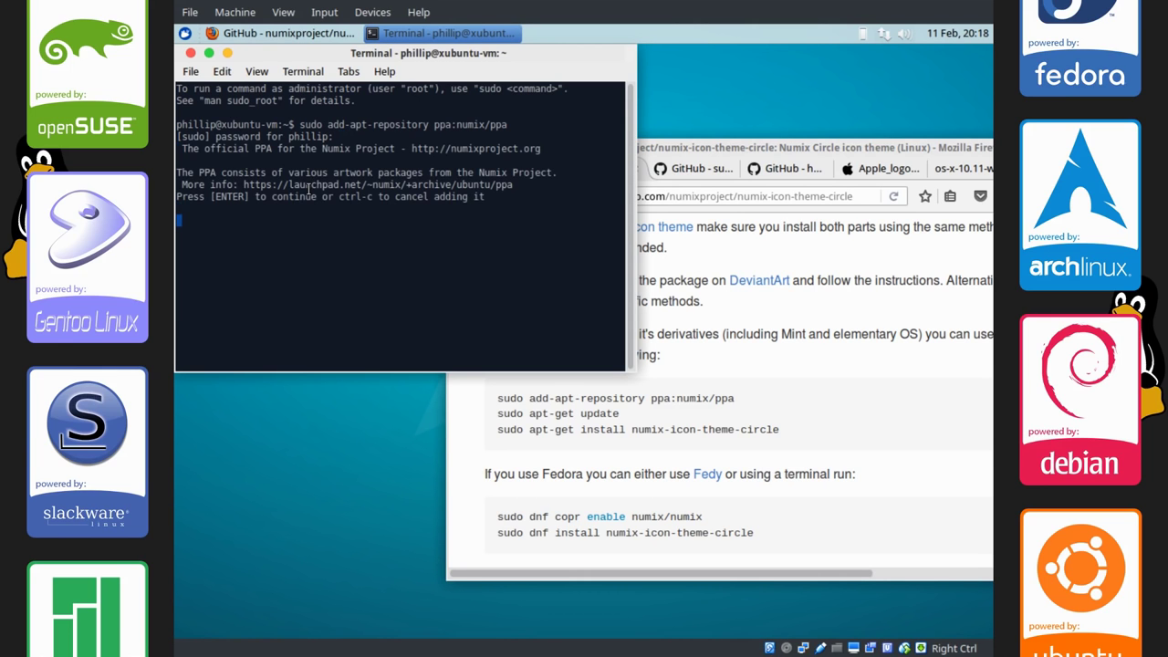
{"action": "key", "text": "Return"}
Copy the sudo apt-get update command from the GitHub page and run it in the terminal
{"action": "left_click", "coordinate": [804, 384]}
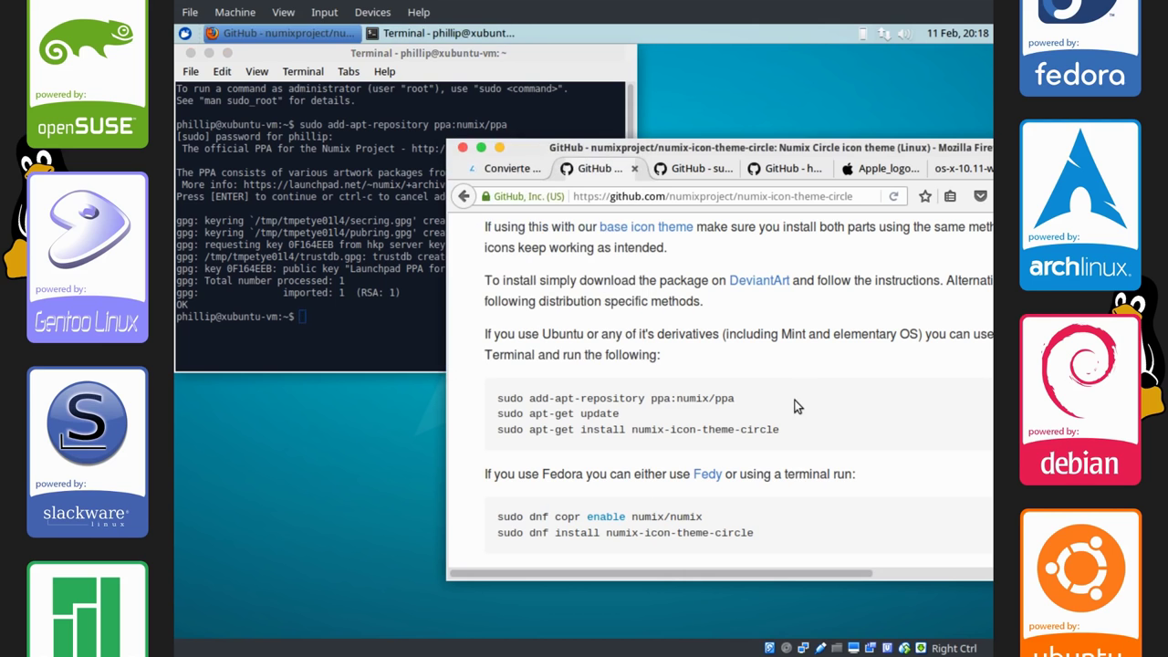
{"action": "left_click_drag", "start_coordinate": [618, 417], "coordinate": [462, 392]}
{"action": "key", "text": "ctrl+c"}
{"action": "left_click", "coordinate": [315, 317]}
{"action": "middle_click", "coordinate": [315, 316]}
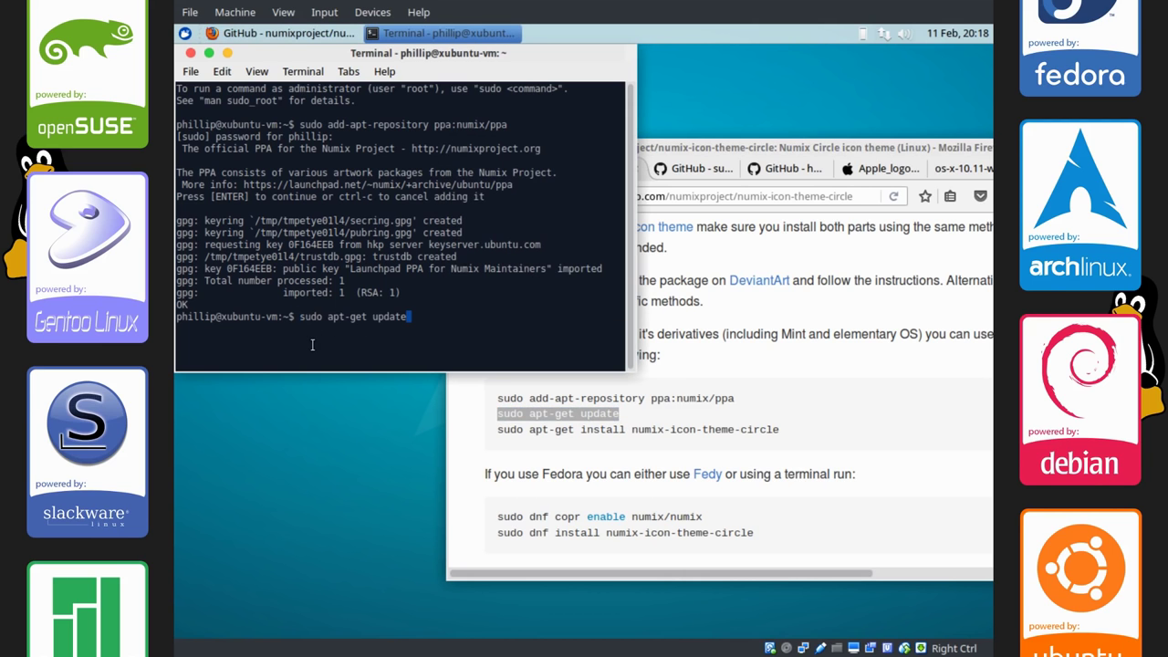
{"action": "key", "text": "Return"}
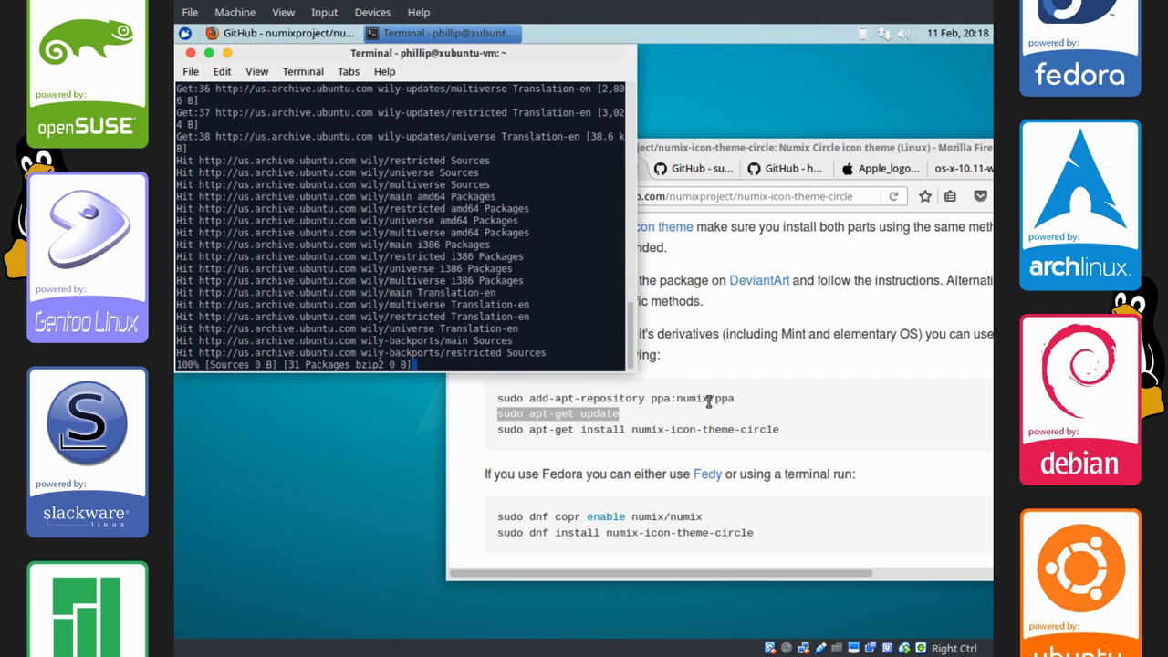
Copy sudo apt-get install numix-icon-theme-circle from the GitHub page, run it in the terminal, and answer y to install the packages
{"action": "left_click", "coordinate": [709, 410]}
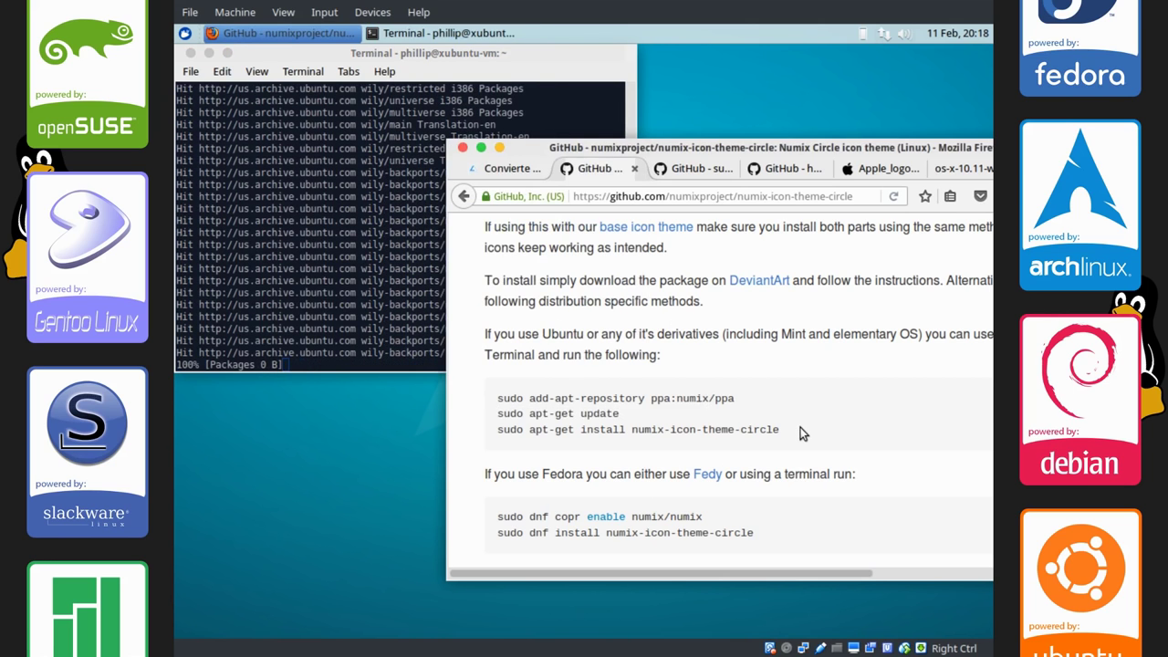
{"action": "left_click_drag", "start_coordinate": [797, 428], "coordinate": [498, 435]}
{"action": "key", "text": "ctrl+c"}
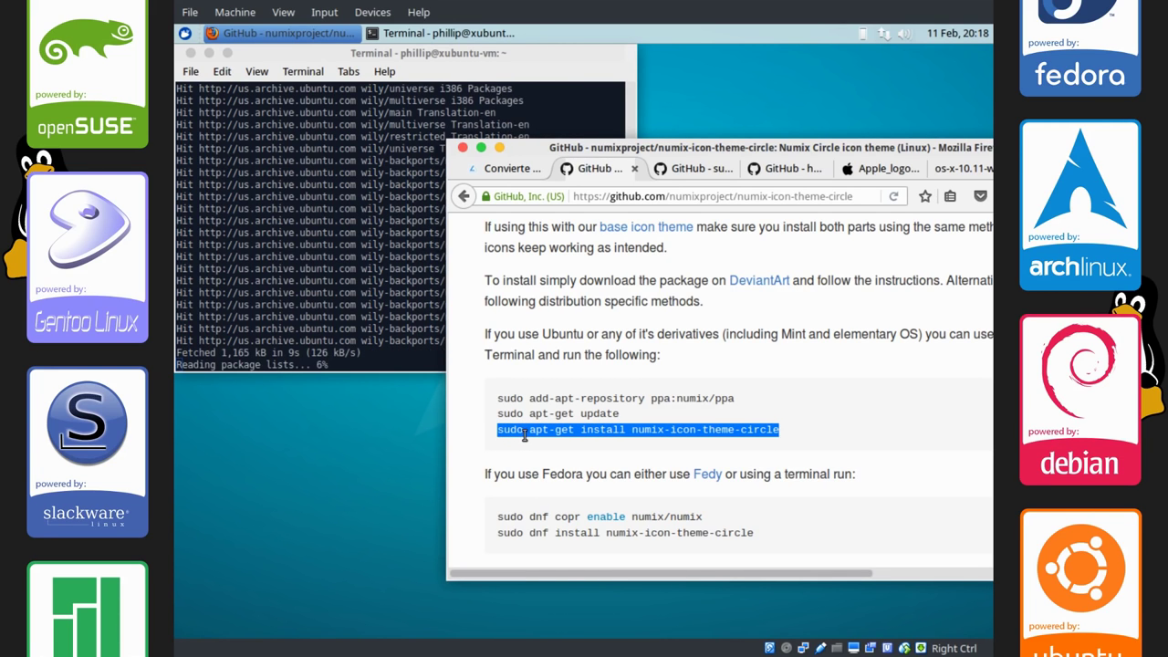
{"action": "left_click", "coordinate": [388, 359]}
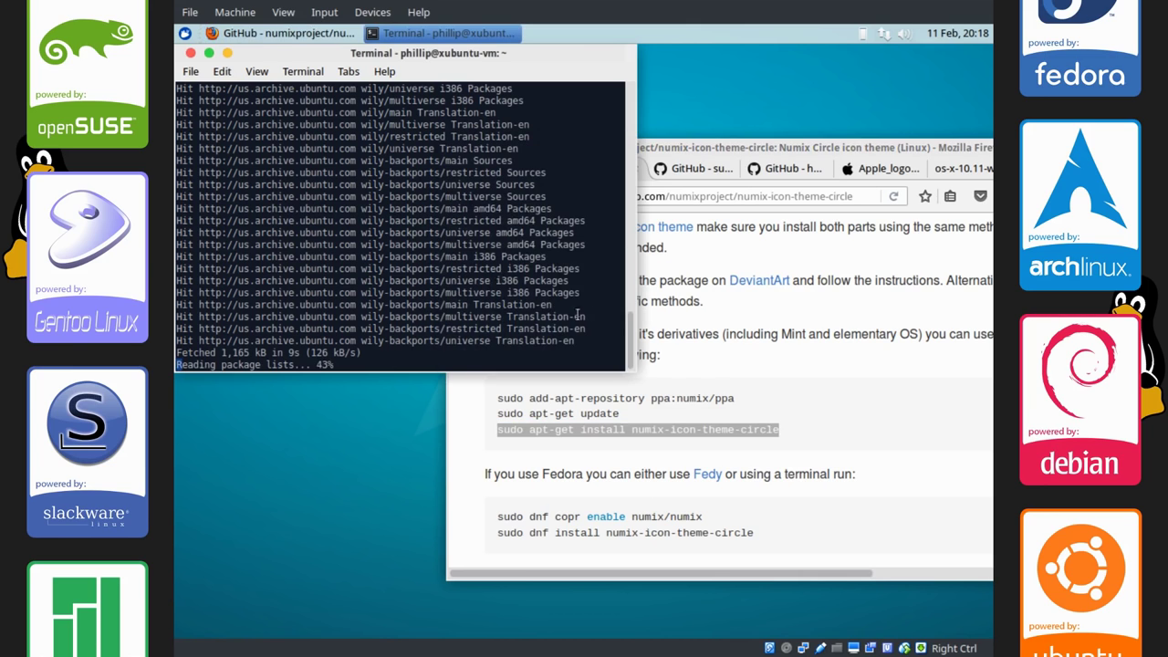
{"action": "left_click", "coordinate": [801, 421]}
{"action": "left_click", "coordinate": [590, 100]}
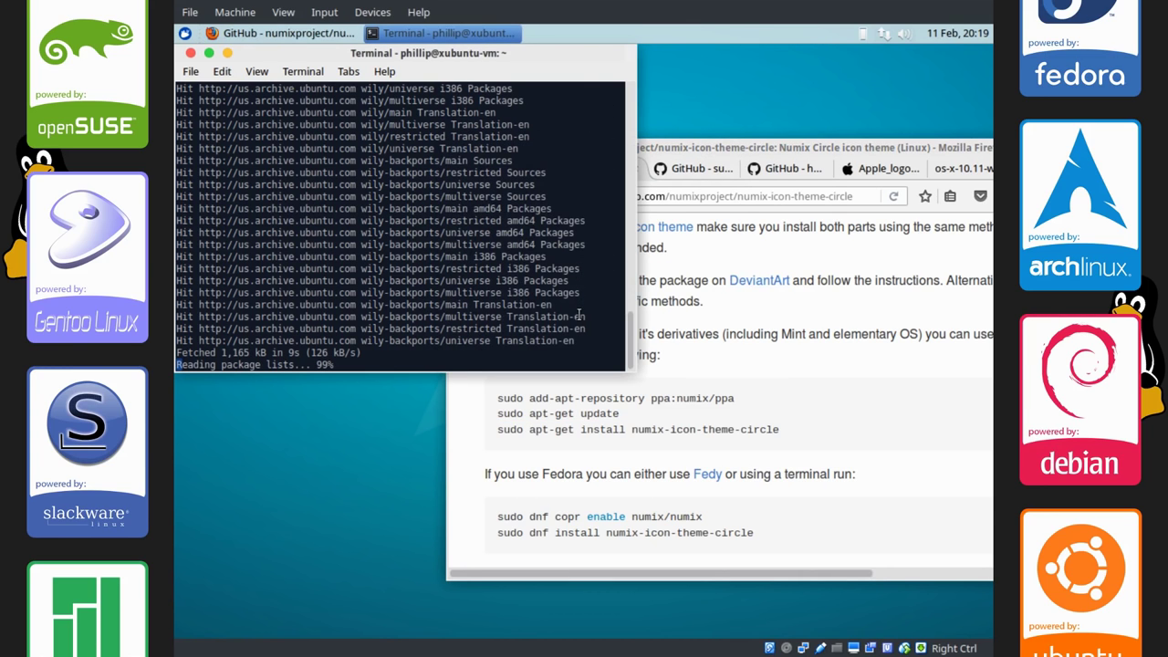
{"action": "key", "text": "ctrl+shift+v"}
{"action": "key", "text": "Return"}
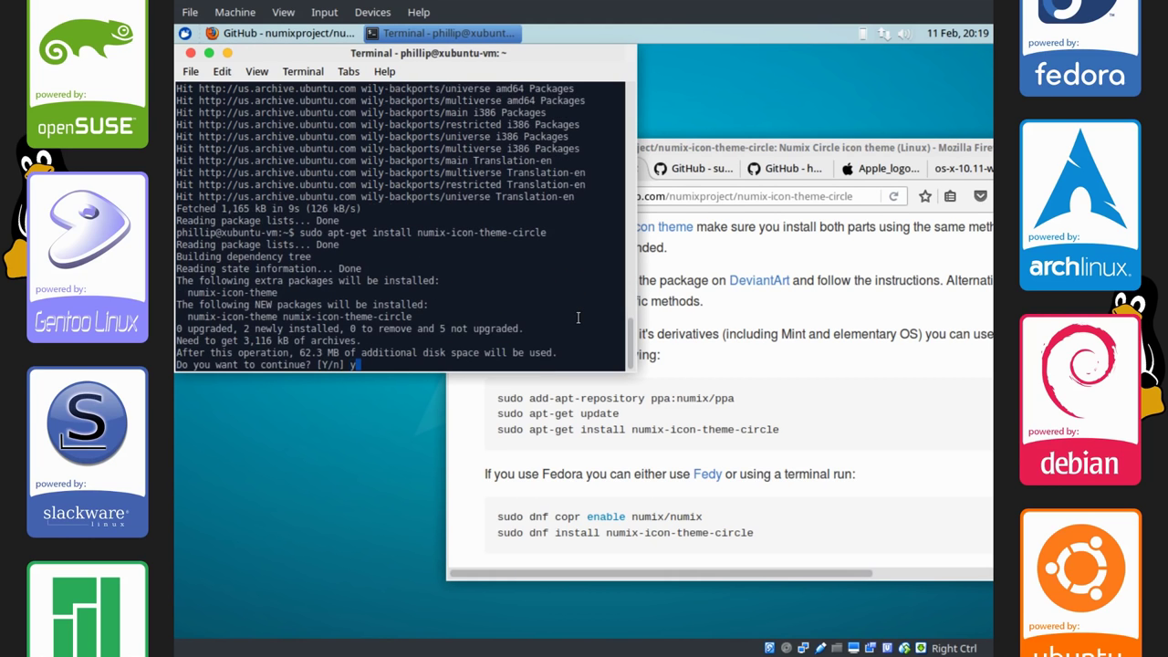
{"action": "key", "text": "Return"}
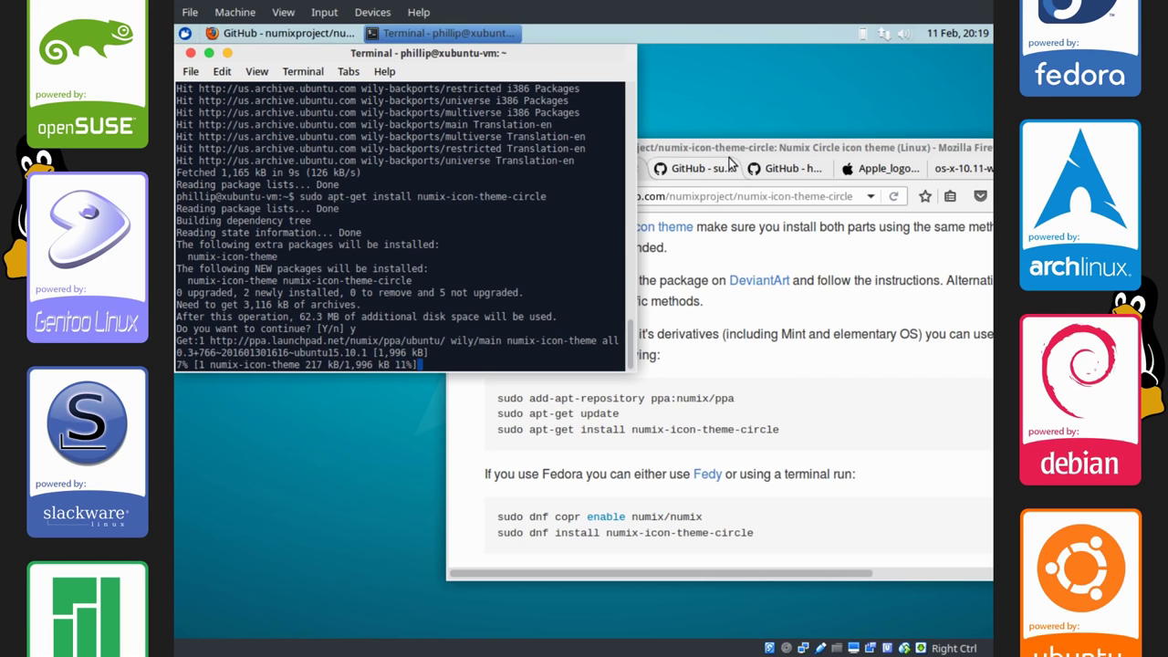
Set the desktop's icon theme to Numix Circle Light, and close the Appearance settings and the terminal
{"action": "left_click_drag", "start_coordinate": [719, 147], "coordinate": [506, 53]}
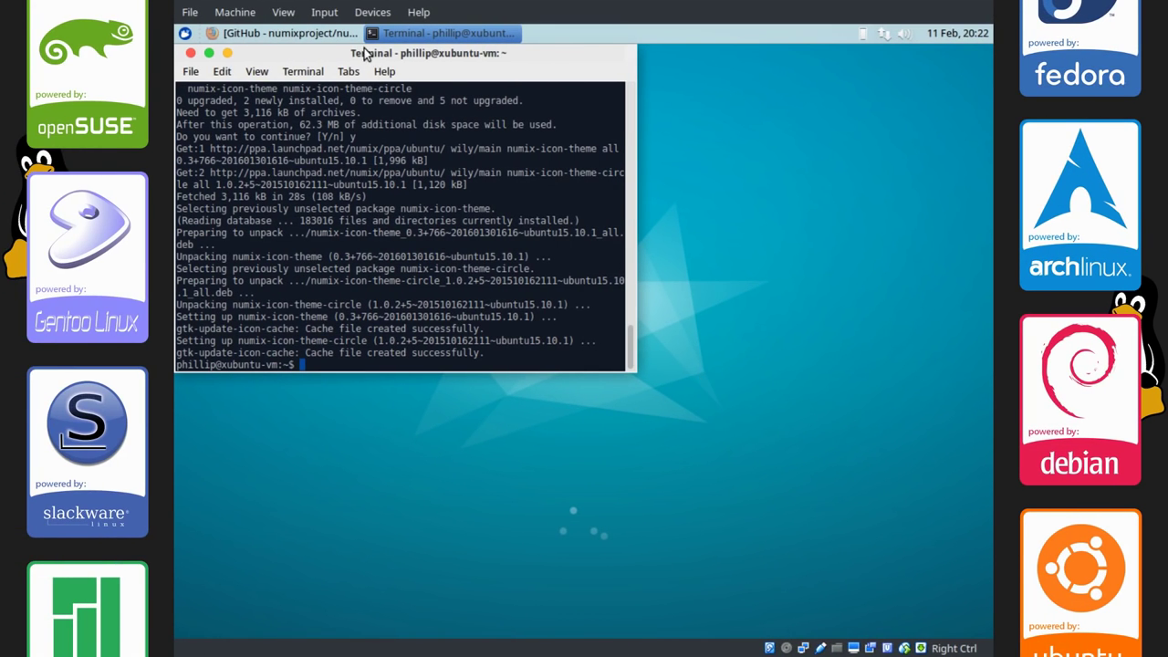
{"action": "left_click_drag", "start_coordinate": [364, 53], "coordinate": [716, 214]}
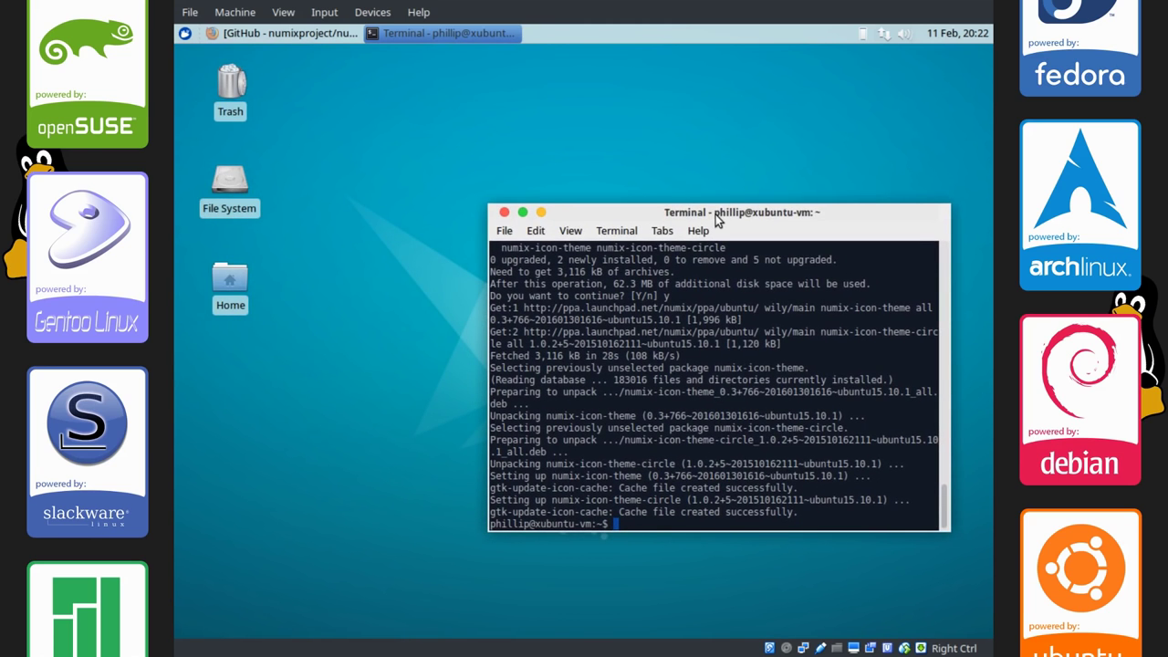
{"action": "left_click", "coordinate": [185, 34]}
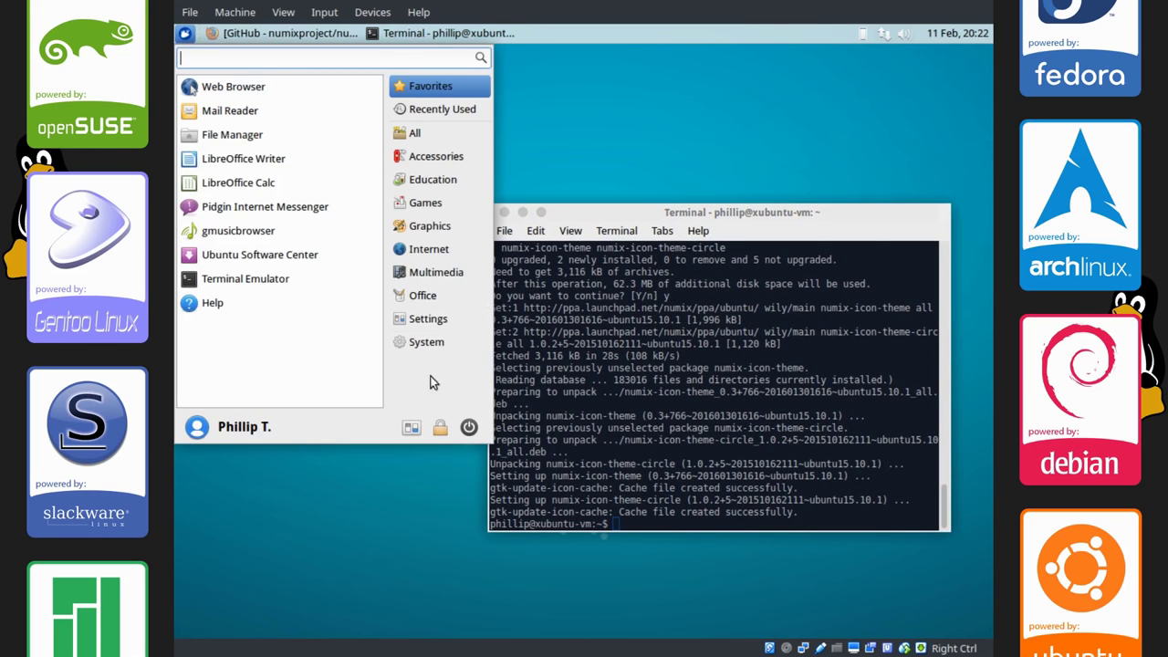
{"action": "left_click", "coordinate": [413, 428]}
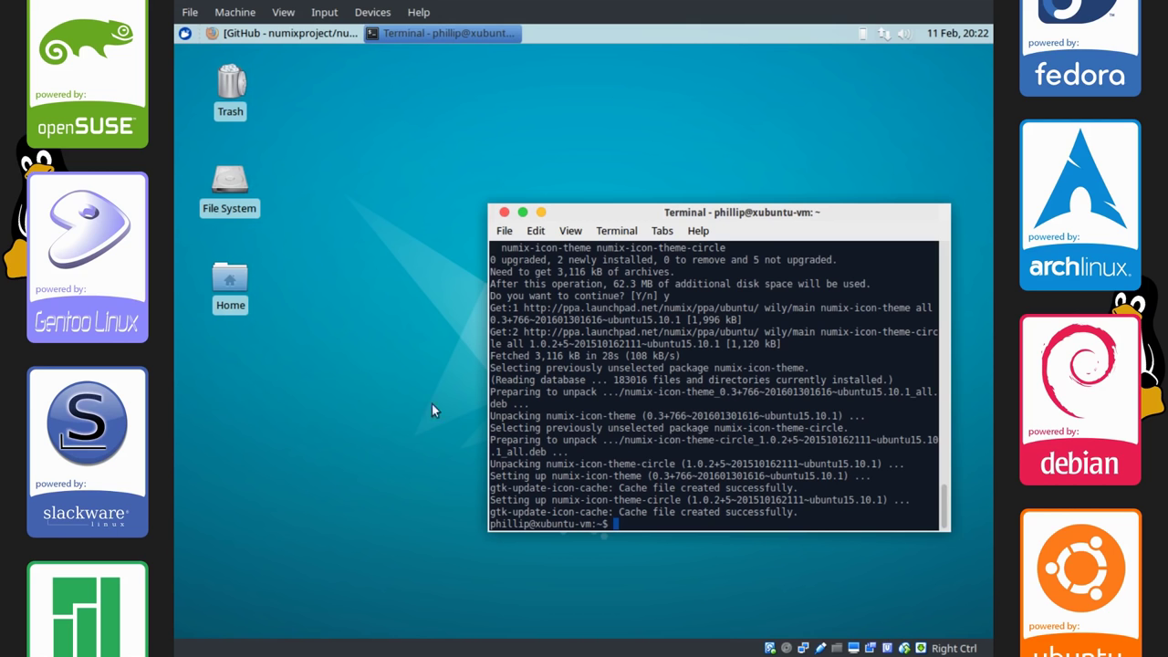
{"action": "left_click", "coordinate": [558, 234]}
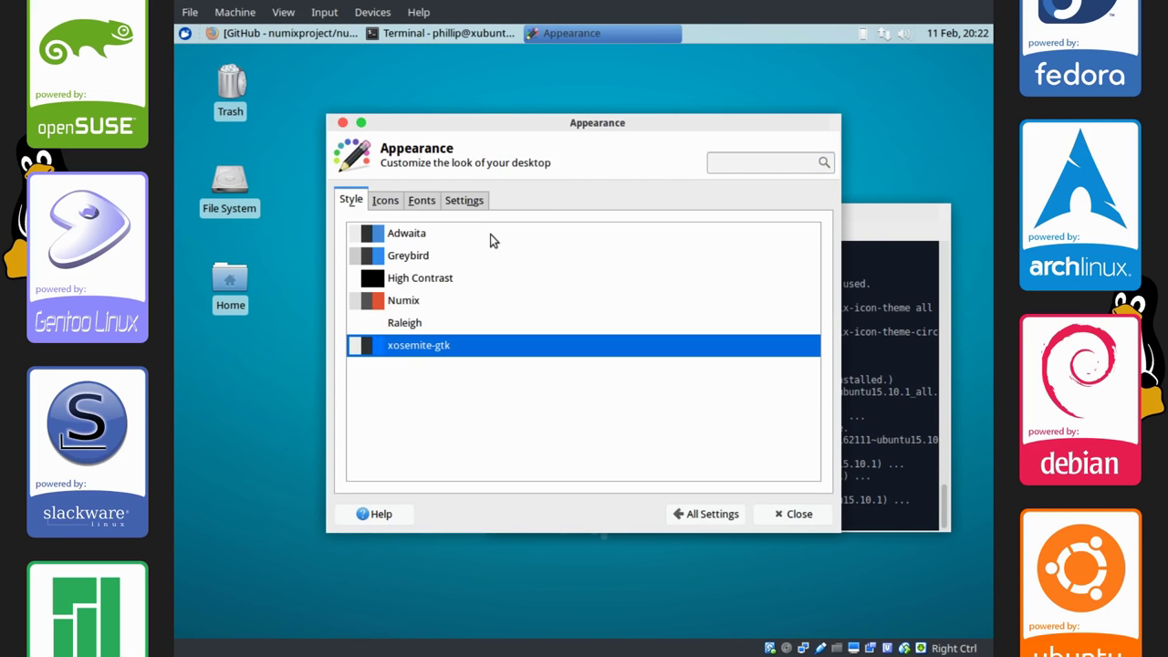
{"action": "left_click", "coordinate": [387, 202]}
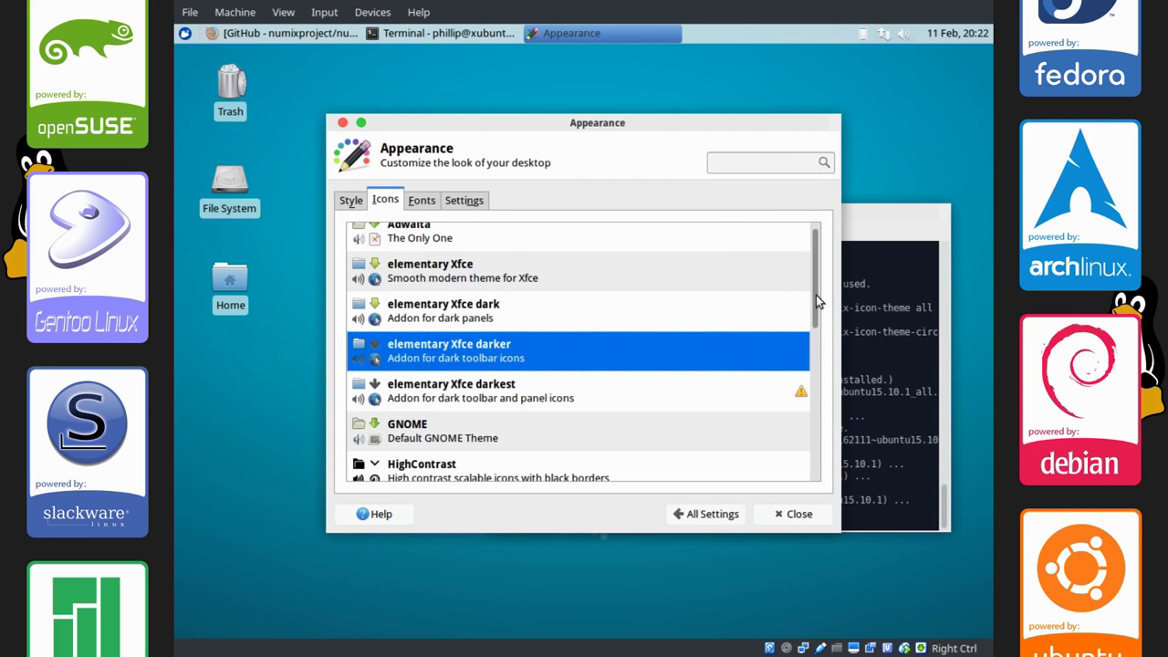
{"action": "left_click_drag", "start_coordinate": [816, 295], "coordinate": [806, 460]}
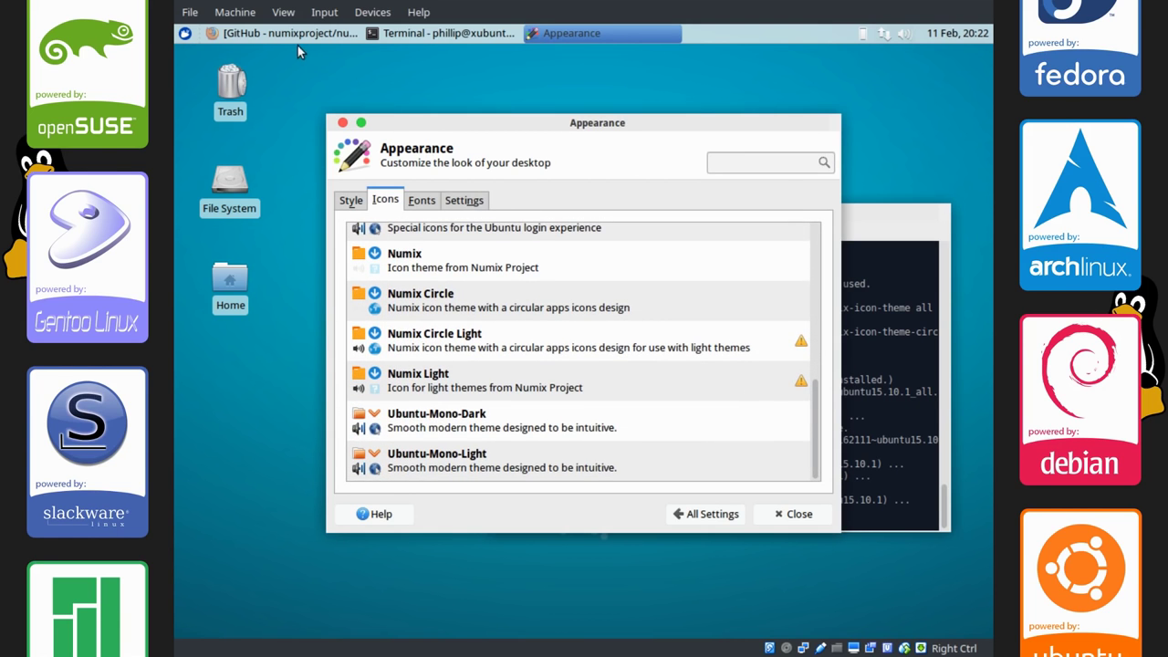
{"action": "left_click", "coordinate": [545, 345]}
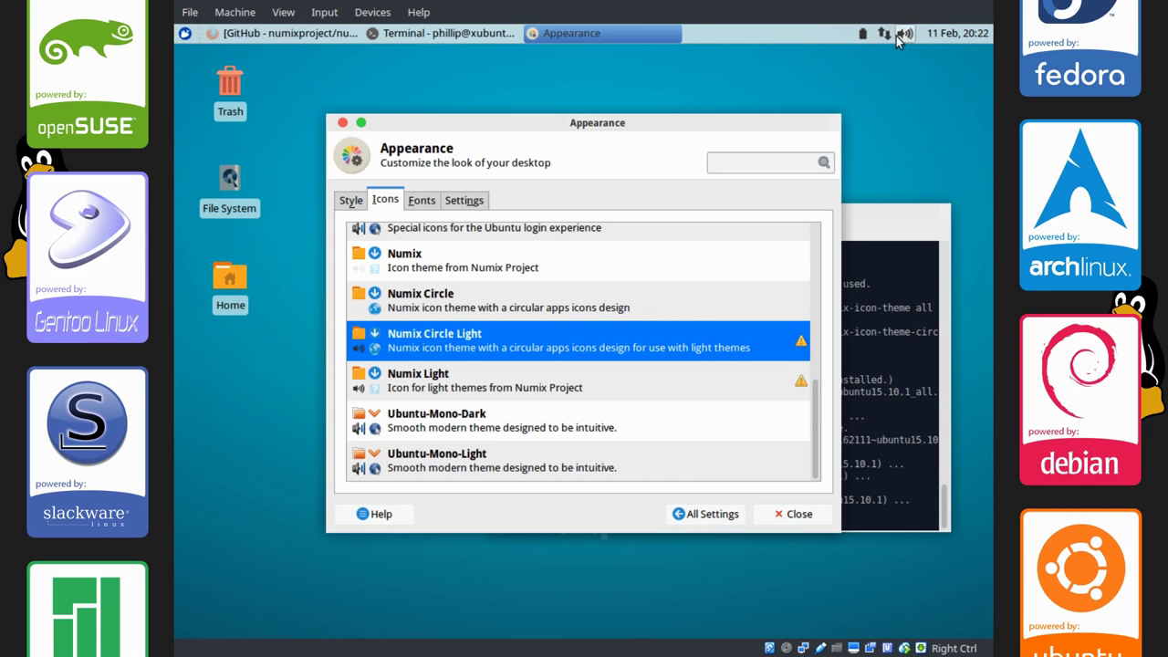
{"action": "left_click", "coordinate": [792, 514]}
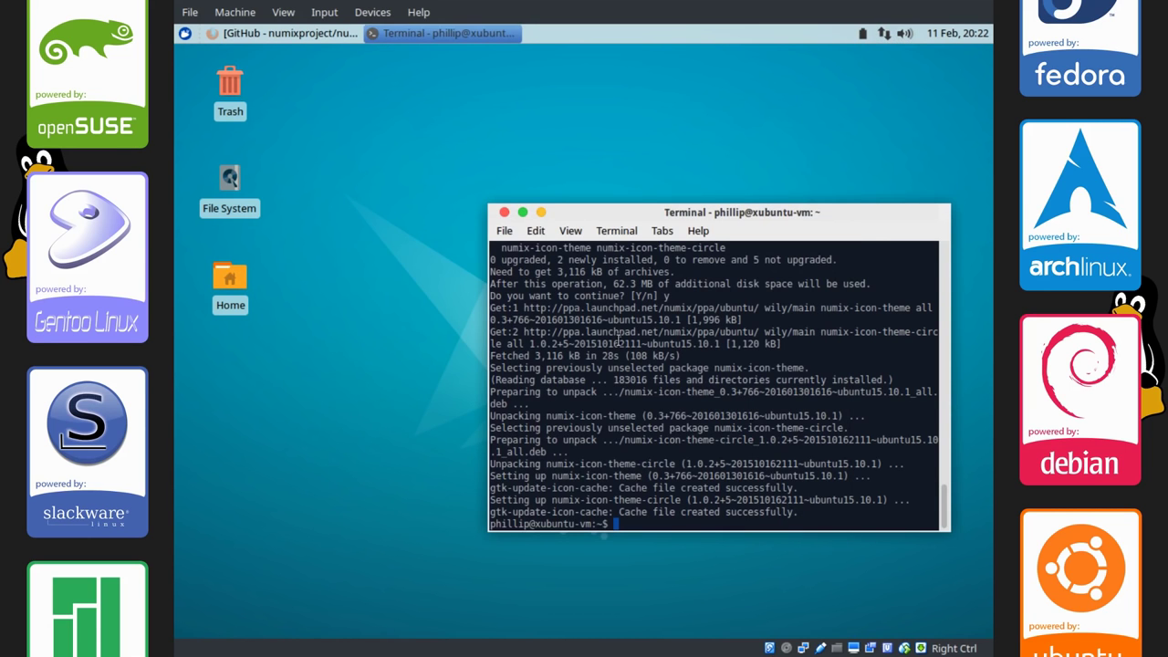
{"action": "left_click", "coordinate": [503, 212]}
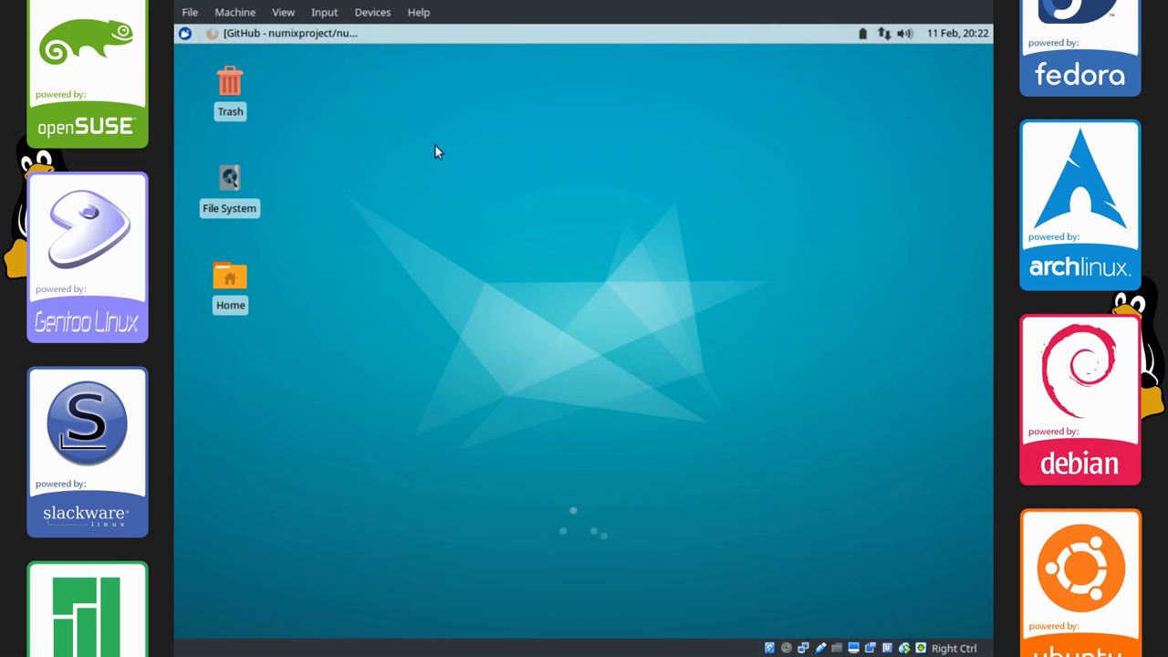
Download the YosemiteSanFranciscoFont repository as a ZIP from its GitHub page, saving the file and applying that choice automatically to similar files
{"action": "left_click", "coordinate": [292, 35]}
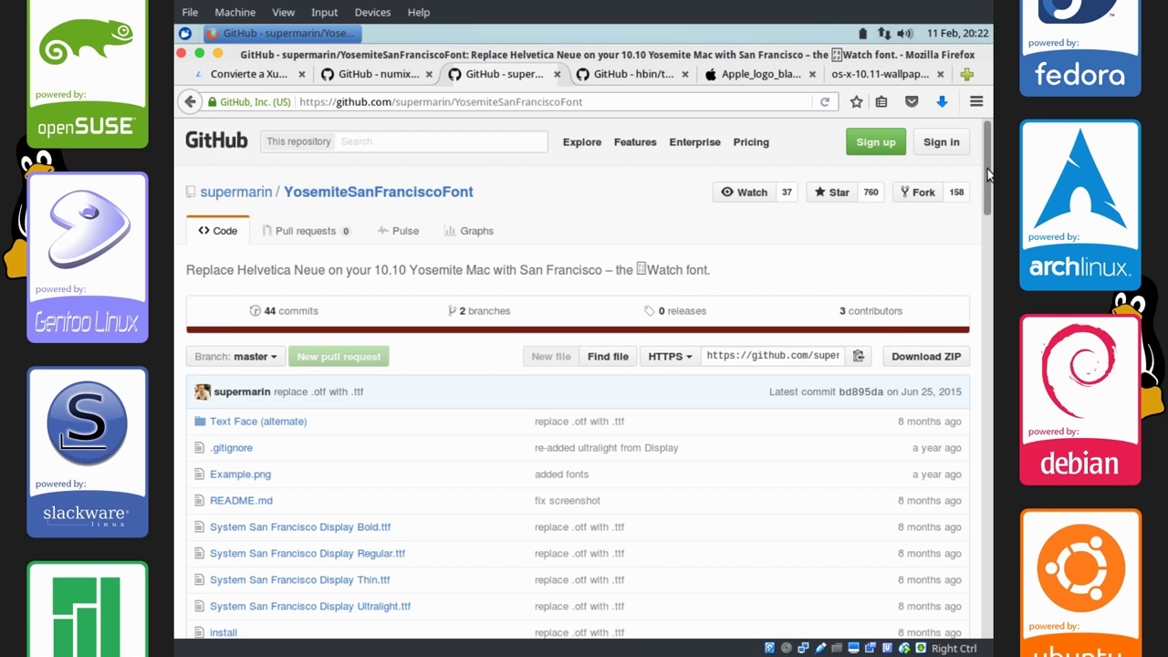
{"action": "scroll", "coordinate": [962, 219], "scroll_direction": "down", "scroll_amount": 6}
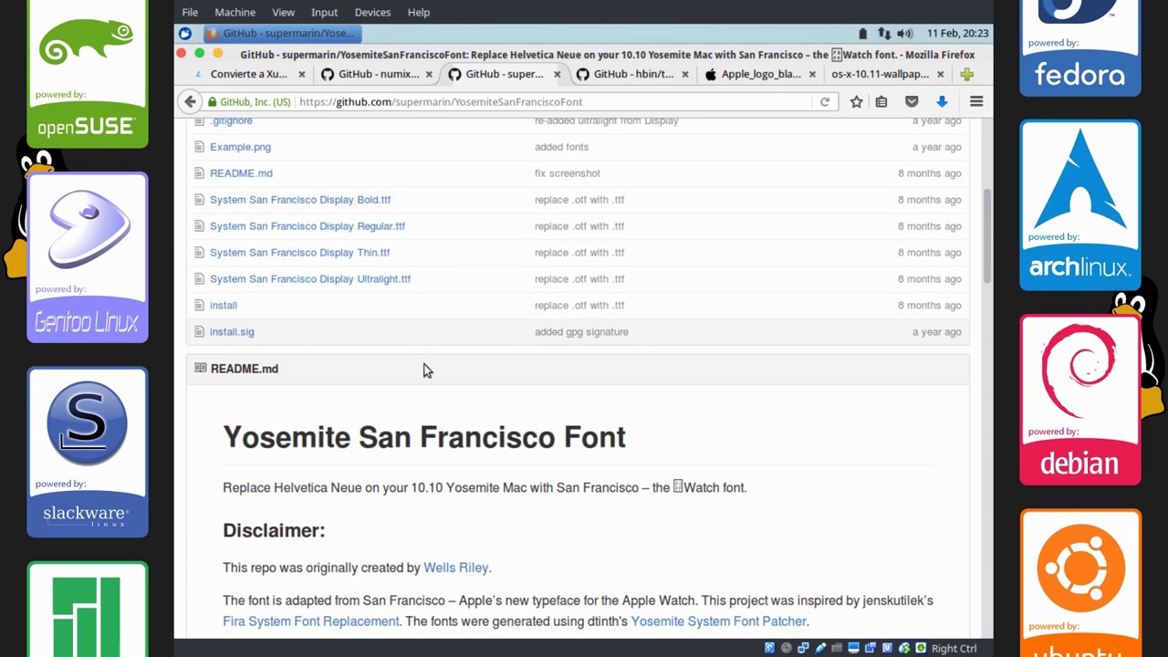
{"action": "left_click", "coordinate": [624, 77]}
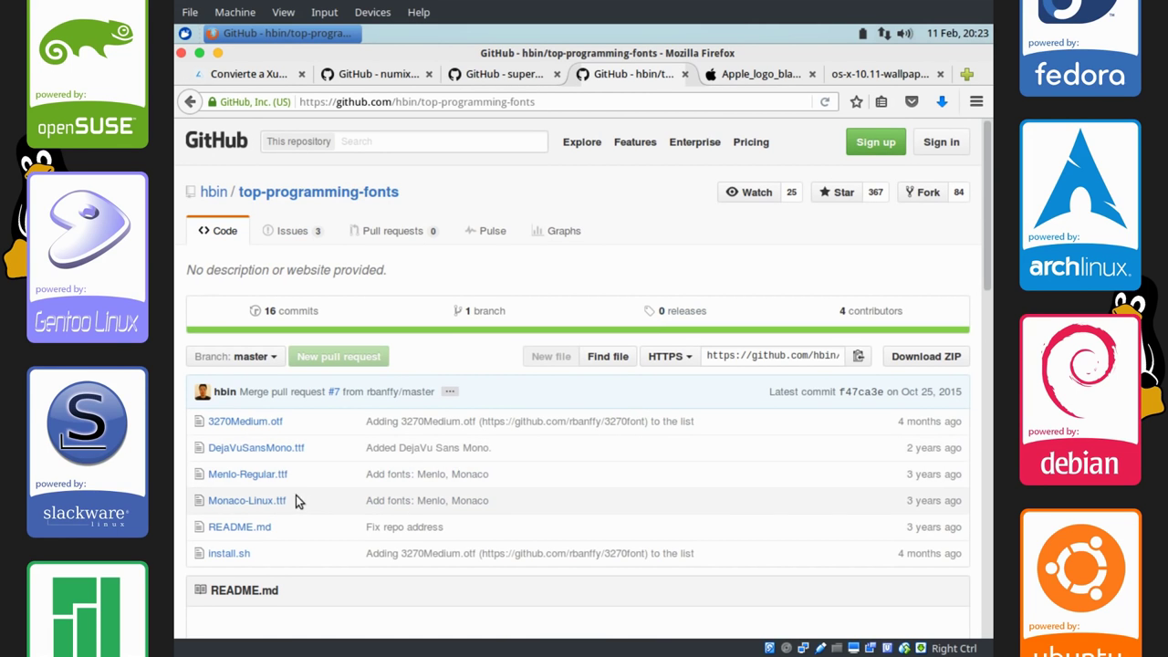
{"action": "left_click", "coordinate": [459, 75]}
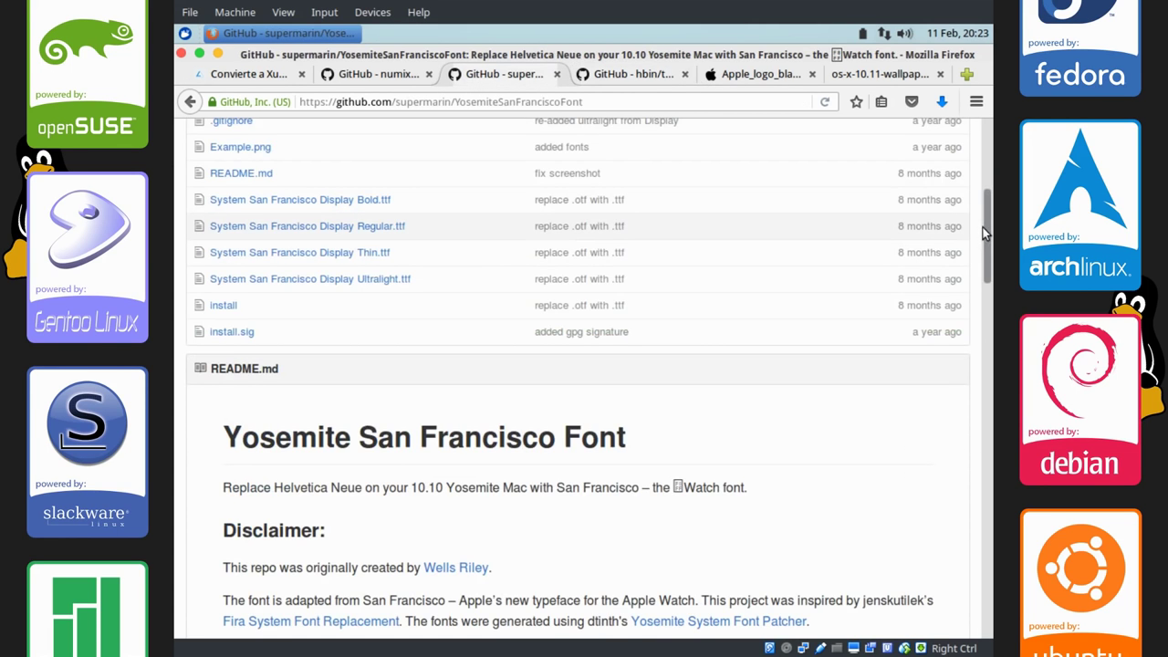
{"action": "left_click_drag", "start_coordinate": [983, 227], "coordinate": [972, 131]}
{"action": "left_click", "coordinate": [913, 361]}
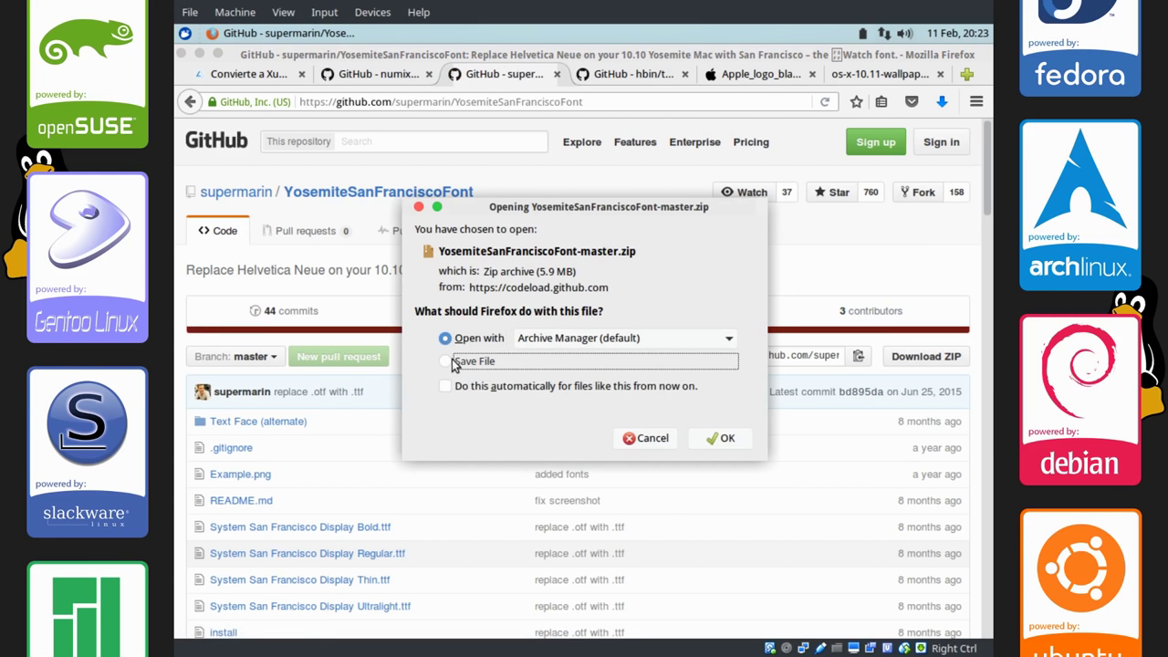
{"action": "left_click", "coordinate": [453, 363]}
{"action": "left_click", "coordinate": [608, 386]}
{"action": "left_click", "coordinate": [735, 470]}
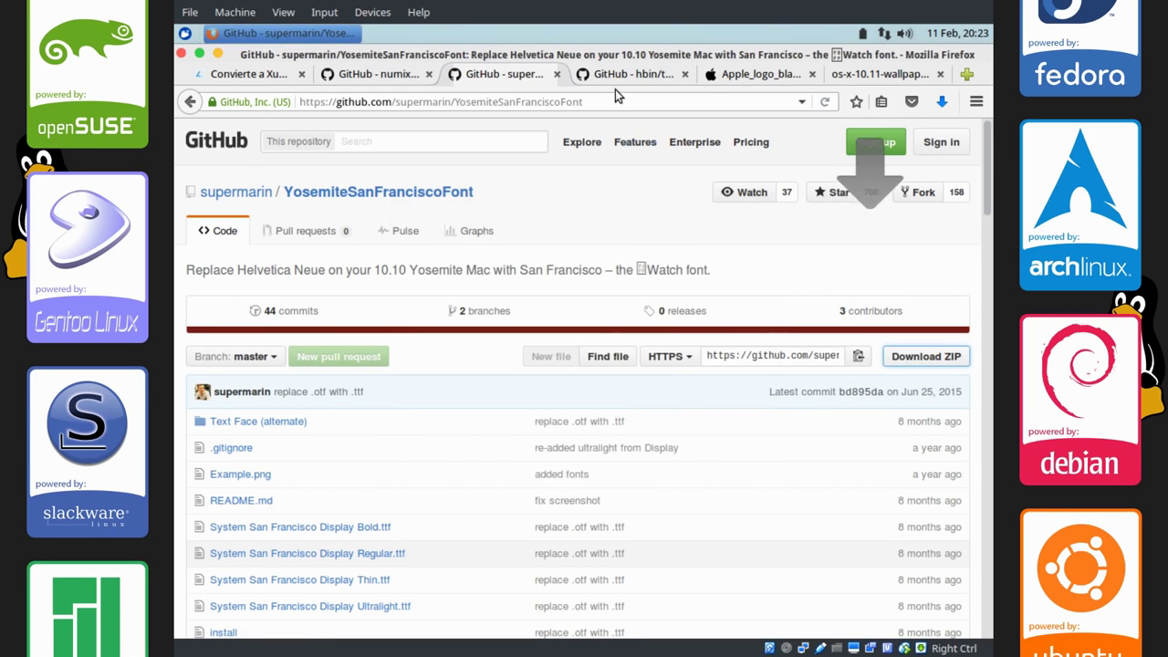
Download the top-programming-fonts repository as a ZIP from its GitHub page and minimize the browser
{"action": "left_click", "coordinate": [611, 75]}
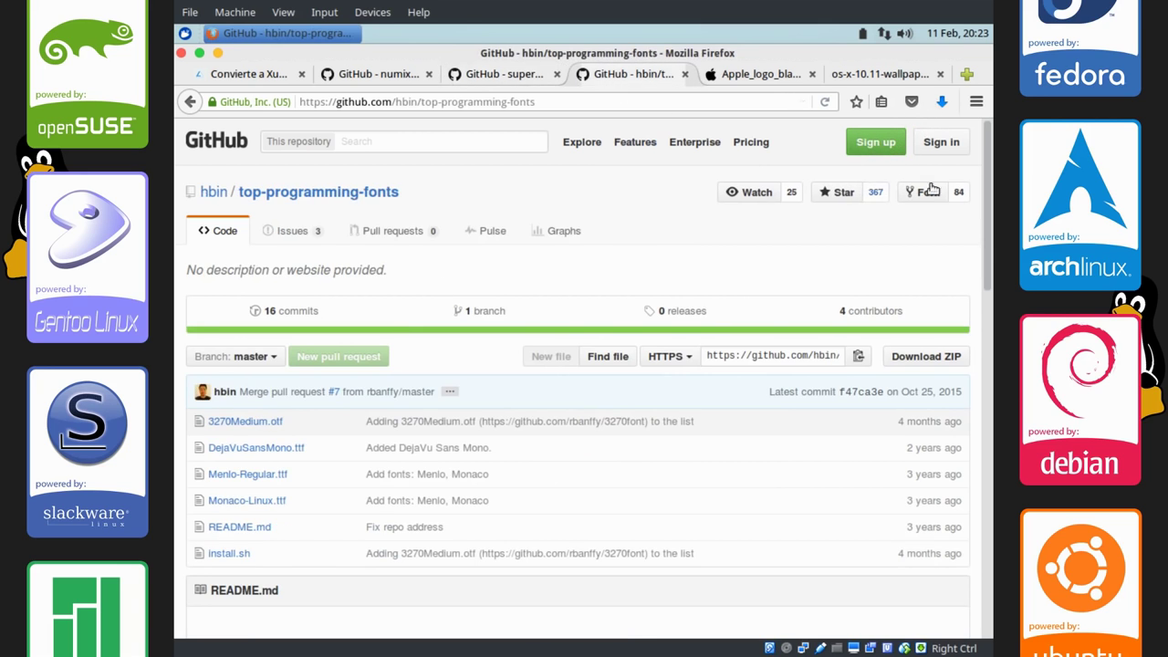
{"action": "left_click", "coordinate": [920, 365]}
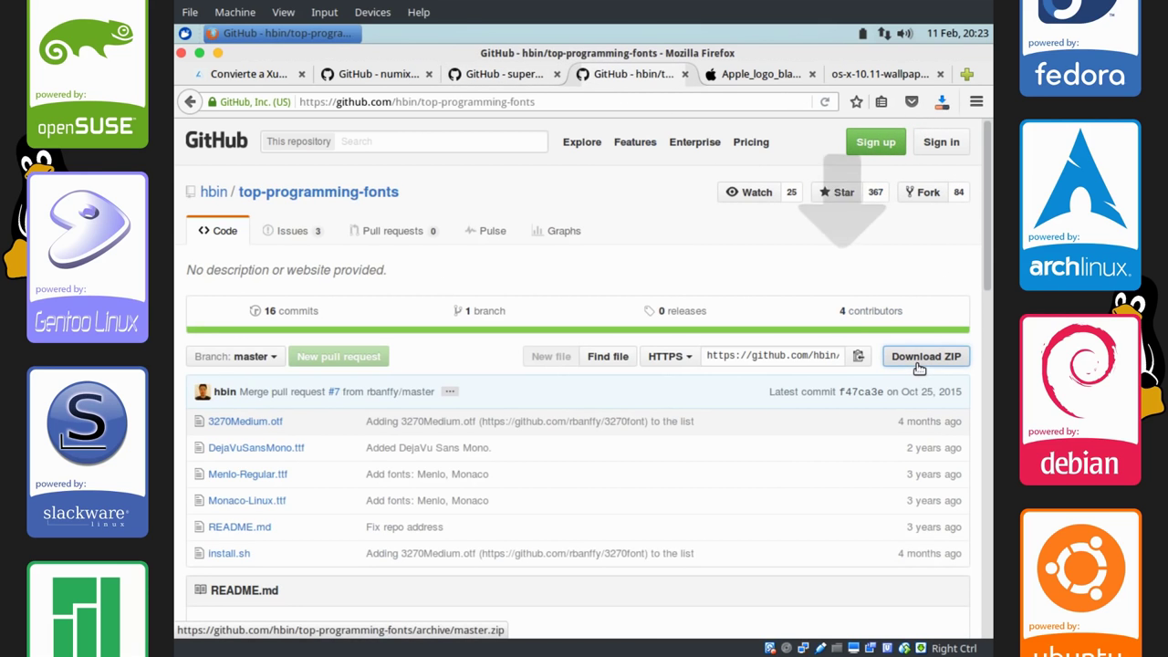
{"action": "left_click", "coordinate": [218, 53]}
Open two File Manager windows side by side, keeping one in the home folder and showing Downloads in the other
{"action": "left_click", "coordinate": [185, 34]}
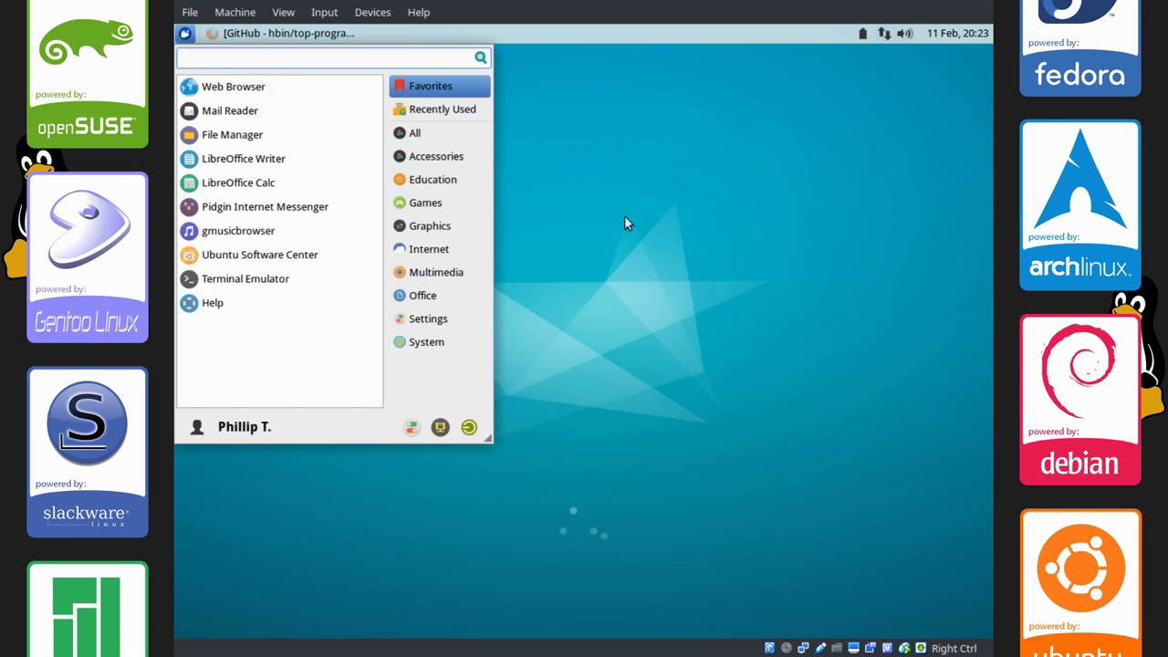
{"action": "left_click", "coordinate": [179, 31]}
{"action": "left_click", "coordinate": [186, 34]}
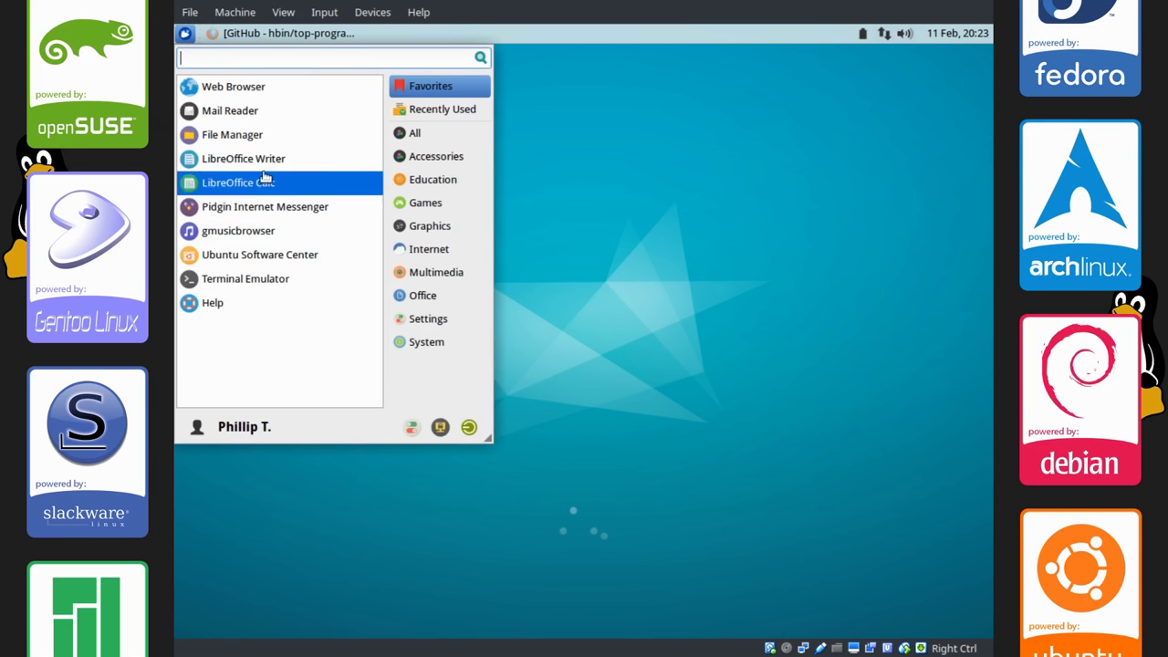
{"action": "left_click", "coordinate": [261, 161]}
{"action": "left_click", "coordinate": [182, 34]}
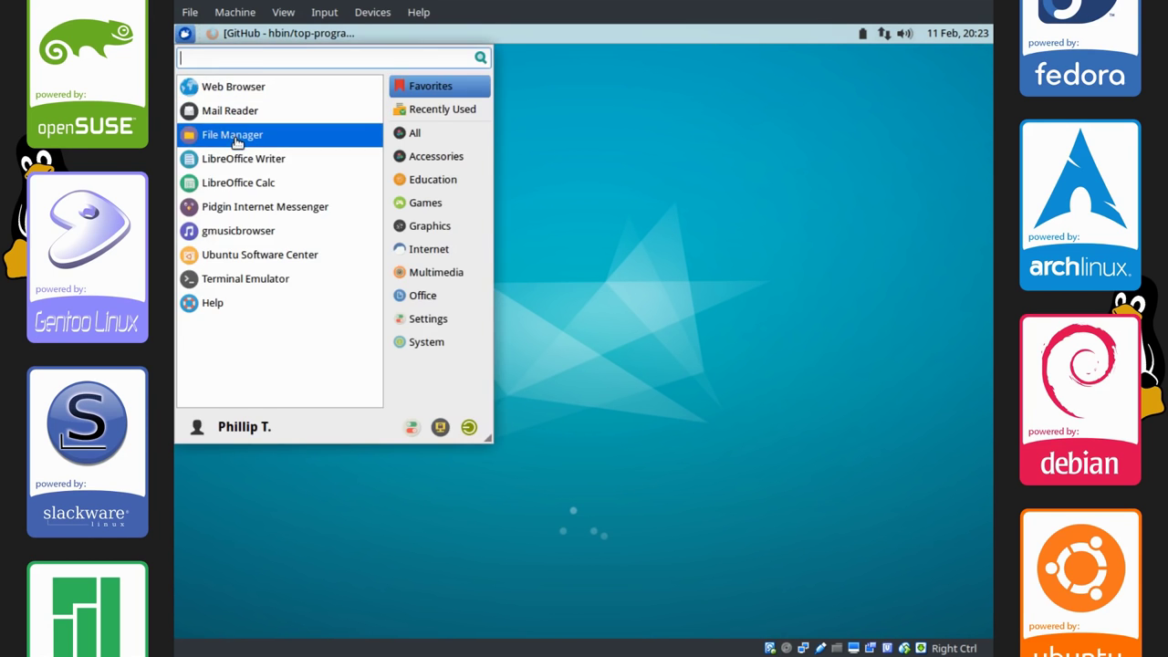
{"action": "left_click", "coordinate": [221, 136]}
{"action": "left_click_drag", "start_coordinate": [755, 247], "coordinate": [774, 216]}
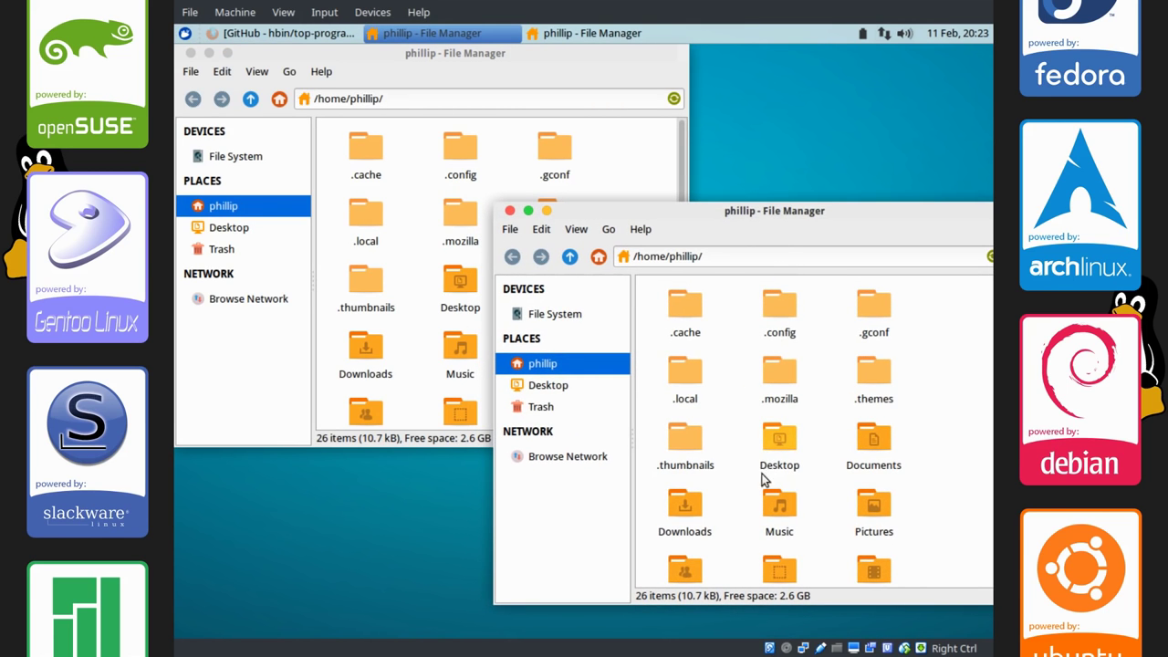
{"action": "double_click", "coordinate": [685, 506]}
Create a hidden folder named .fonts in the home folder and open it
{"action": "left_click", "coordinate": [638, 179]}
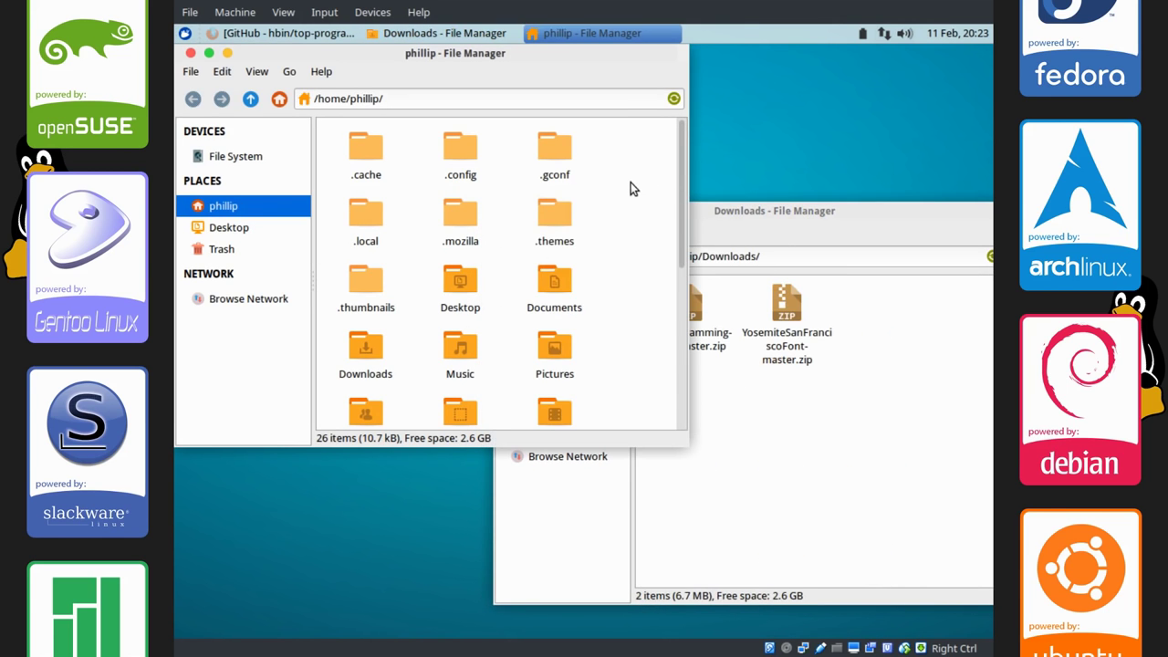
{"action": "right_click", "coordinate": [631, 187]}
{"action": "left_click", "coordinate": [647, 189]}
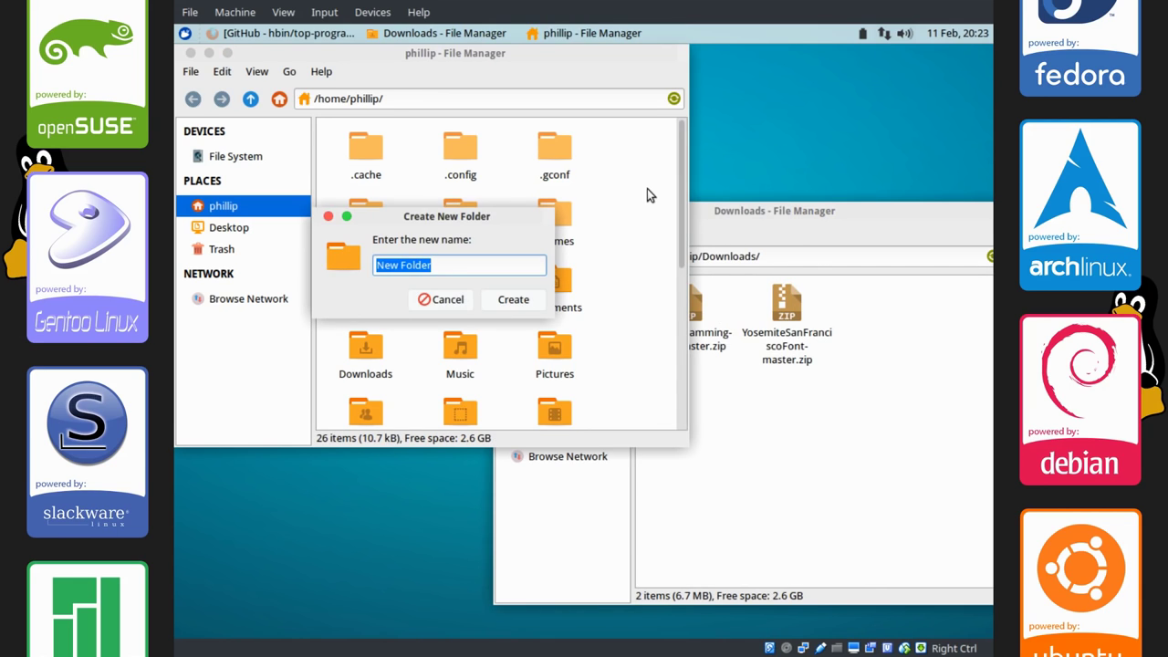
{"action": "key", "text": "BackSpace"}
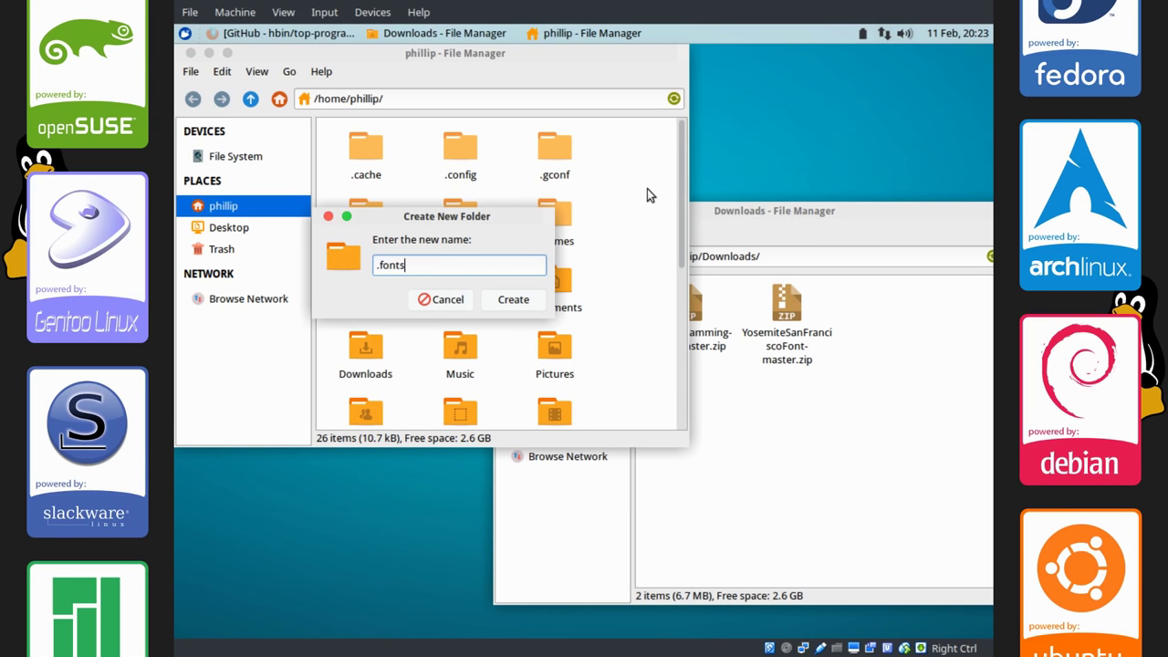
{"action": "key", "text": "Return"}
{"action": "double_click", "coordinate": [569, 152]}
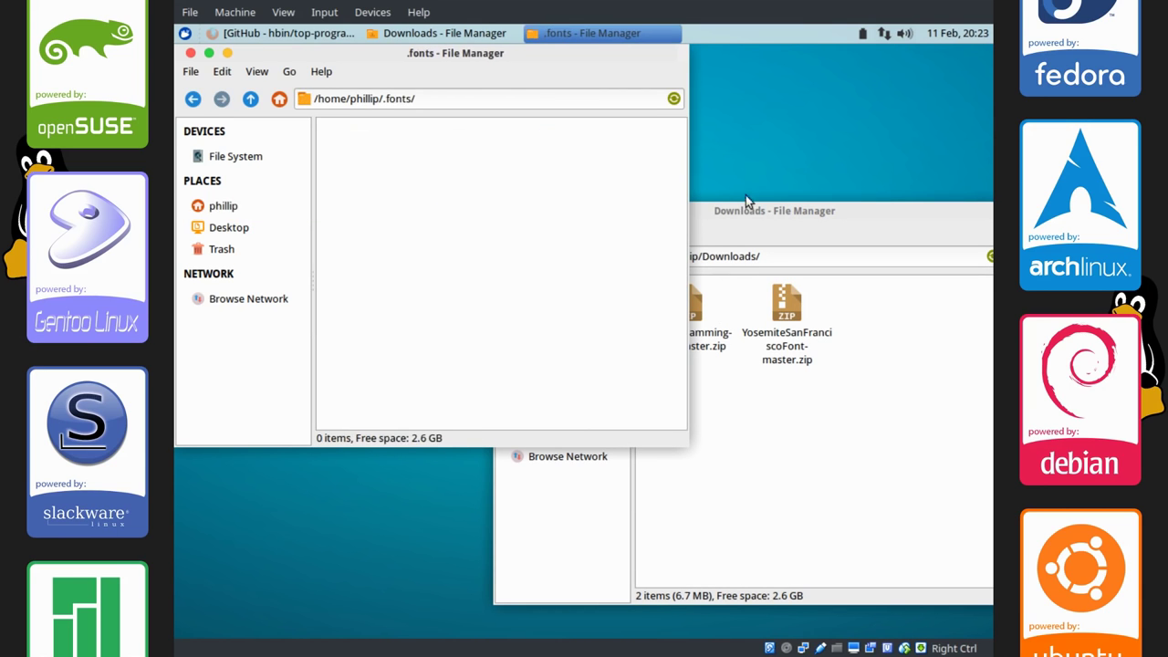
Open YosemiteSanFranciscoFont-master.zip and top-programming-fonts-master.zip from Downloads in the archive manager
{"action": "left_click_drag", "start_coordinate": [802, 215], "coordinate": [786, 274]}
{"action": "double_click", "coordinate": [772, 365]}
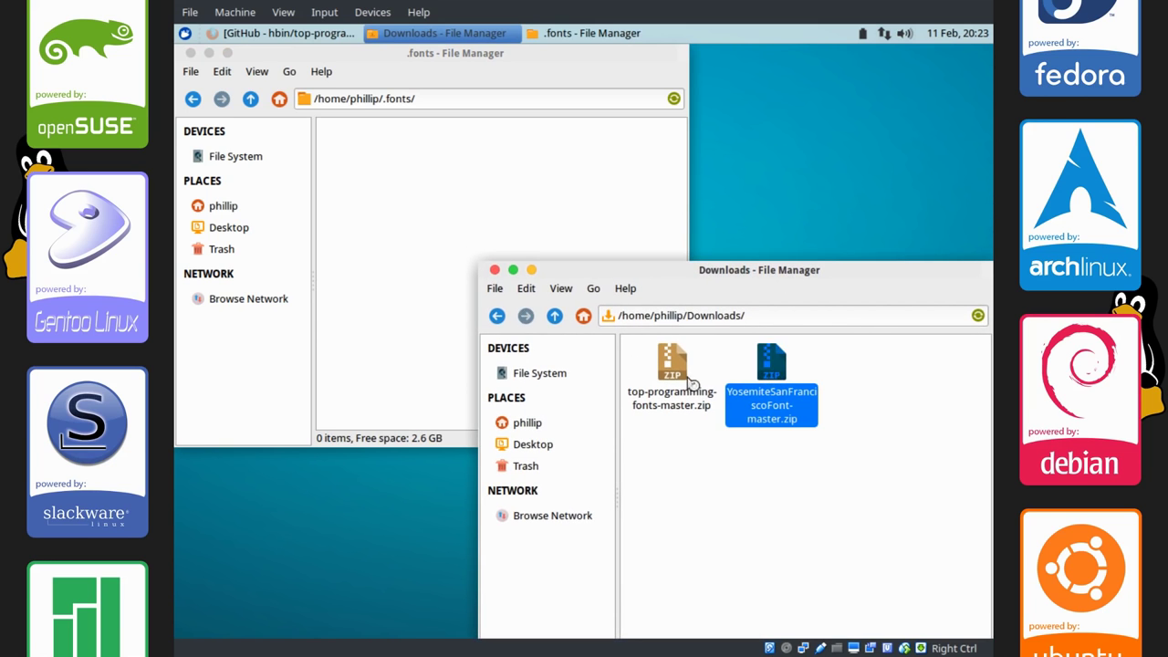
{"action": "left_click", "coordinate": [682, 508]}
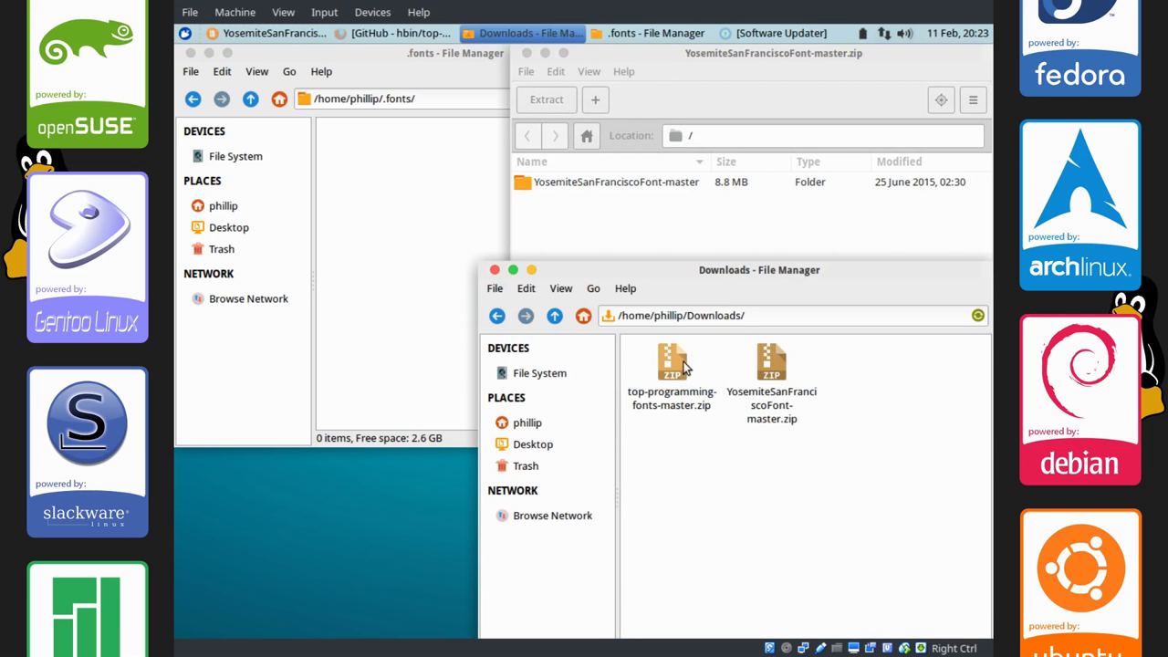
{"action": "double_click", "coordinate": [680, 365]}
Extract the four System San Francisco Display font files from the YosemiteSanFranciscoFont-master archive folder into .fonts, and close that archive
{"action": "double_click", "coordinate": [635, 183]}
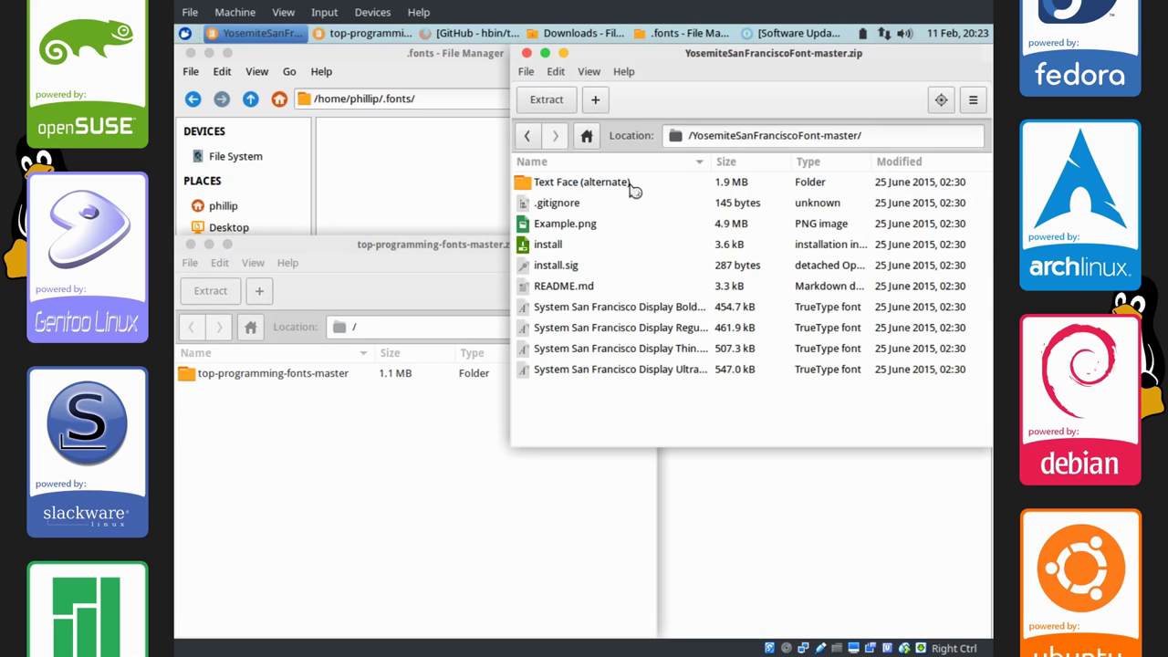
{"action": "left_click", "coordinate": [528, 135]}
{"action": "double_click", "coordinate": [560, 186]}
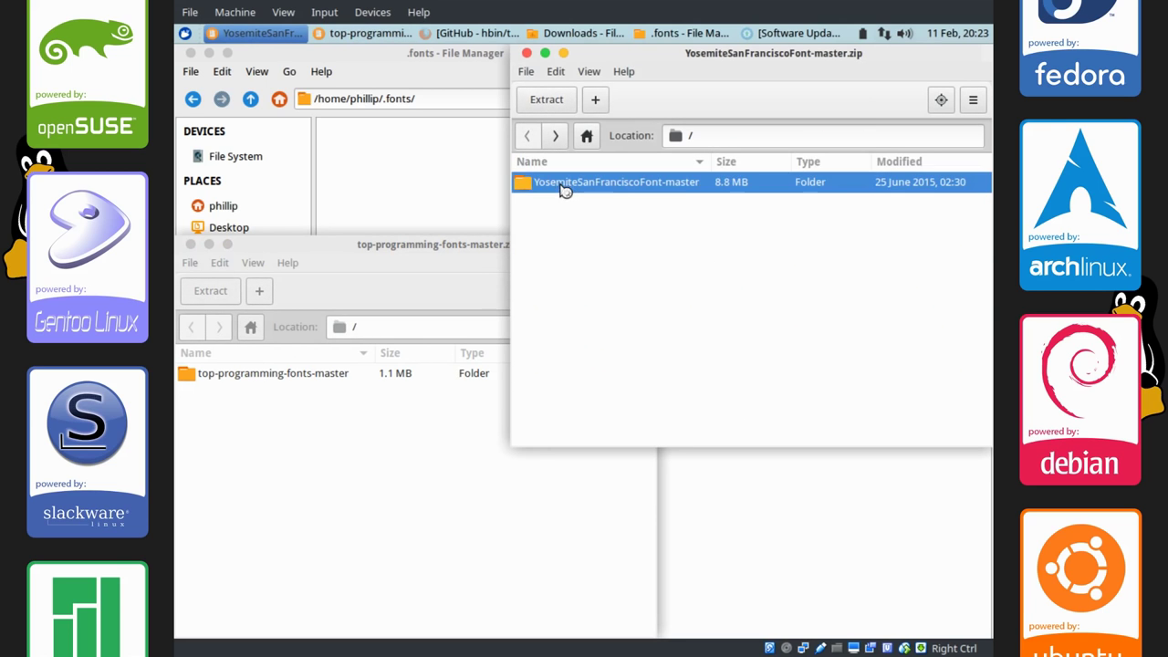
{"action": "left_click", "coordinate": [589, 310]}
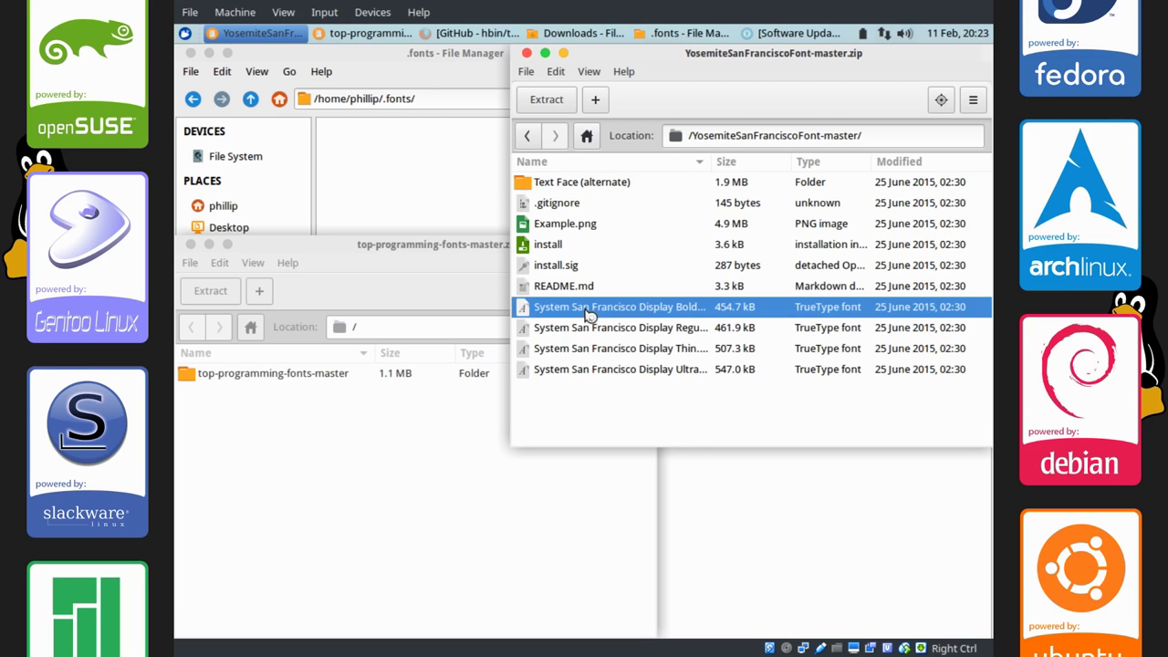
{"action": "key", "text": "shift+Down"}
{"action": "key", "text": "shift+Down"}
{"action": "key", "text": "shift+Down"}
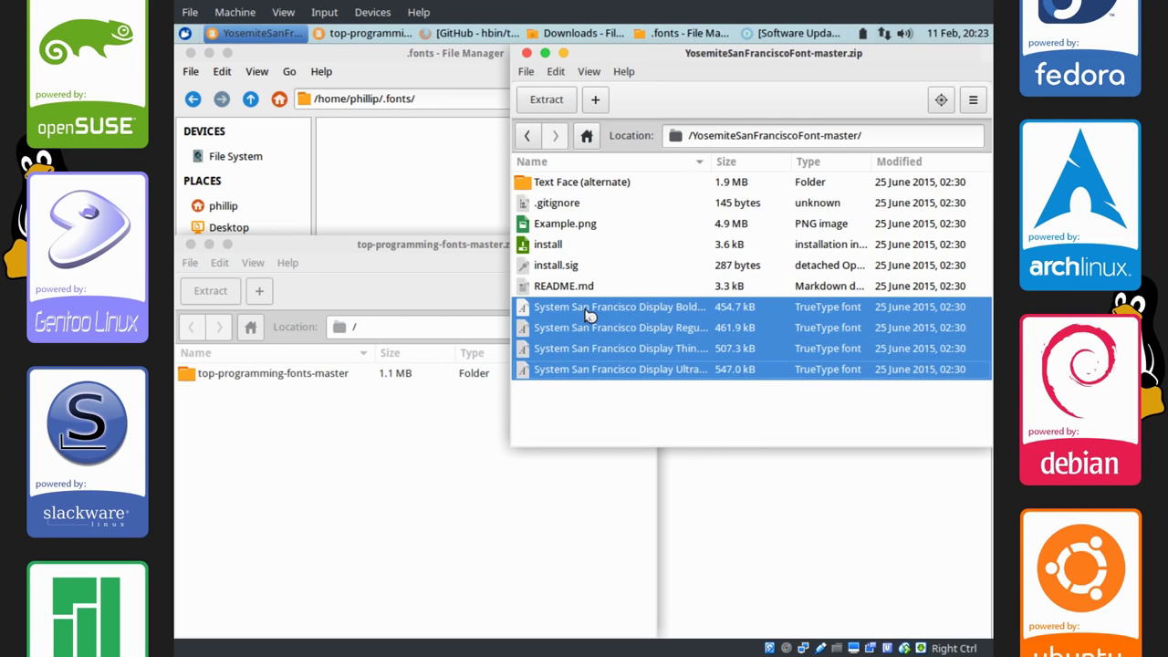
{"action": "left_click_drag", "start_coordinate": [588, 315], "coordinate": [443, 191]}
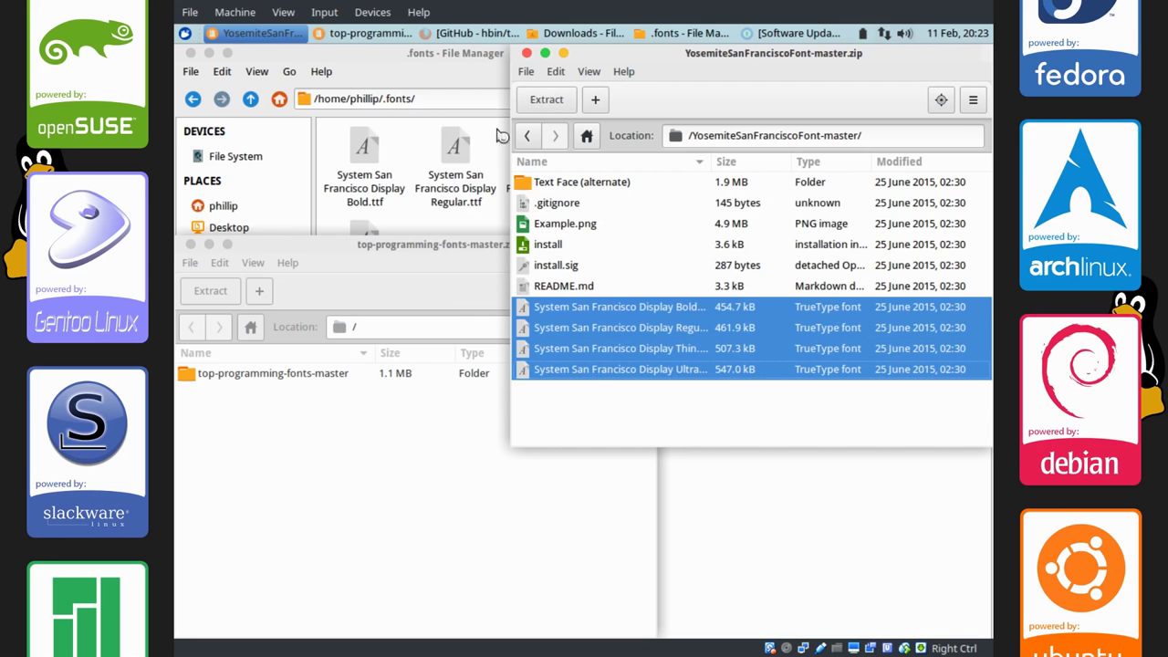
{"action": "left_click", "coordinate": [527, 54]}
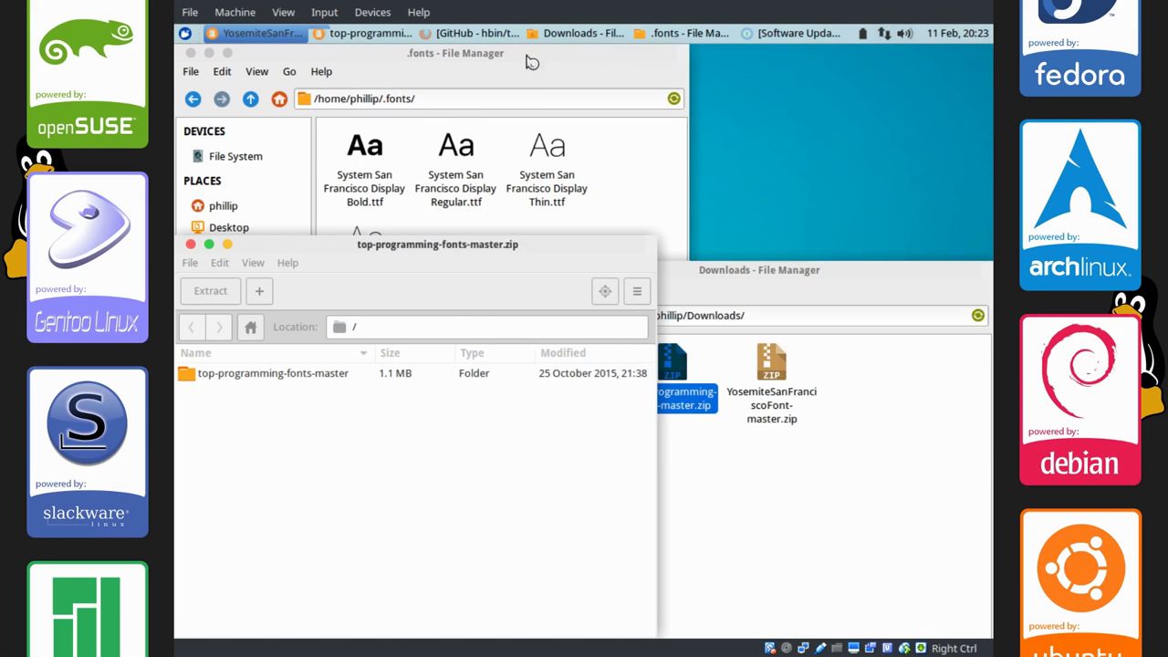
Extract Menlo-Regular.ttf from the top-programming-fonts-master archive folder into .fonts, and close the archive and both File Manager windows
{"action": "left_click_drag", "start_coordinate": [467, 248], "coordinate": [769, 110]}
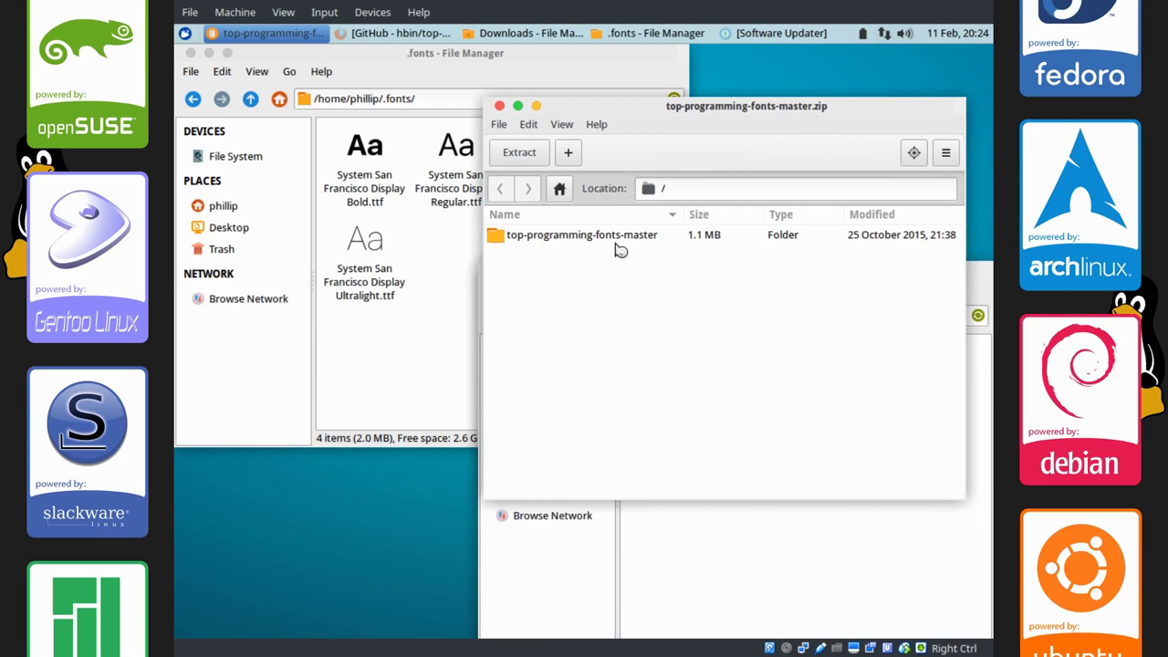
{"action": "double_click", "coordinate": [613, 239]}
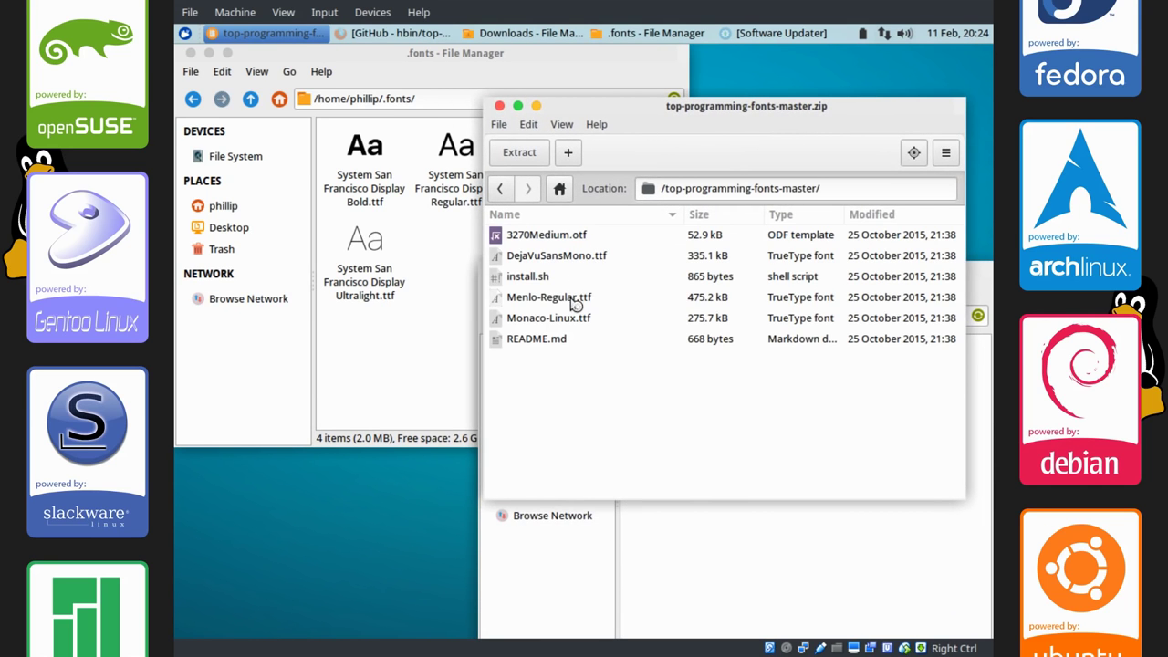
{"action": "left_click_drag", "start_coordinate": [578, 302], "coordinate": [365, 301]}
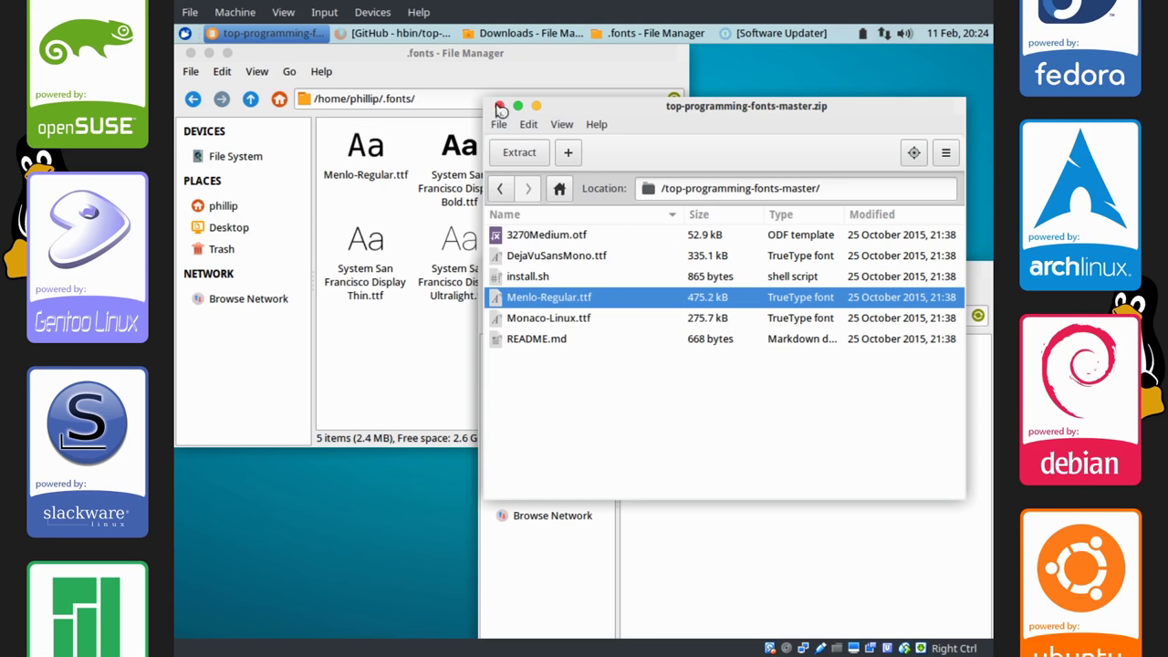
{"action": "left_click", "coordinate": [501, 107]}
{"action": "left_click", "coordinate": [494, 270]}
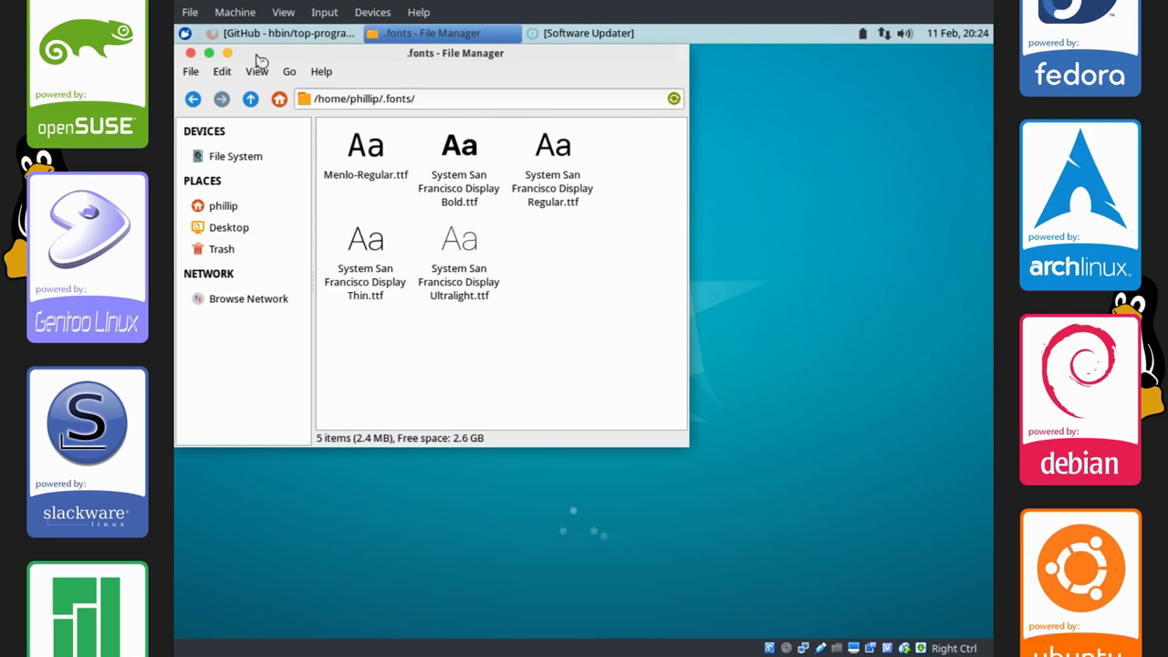
{"action": "left_click", "coordinate": [190, 54]}
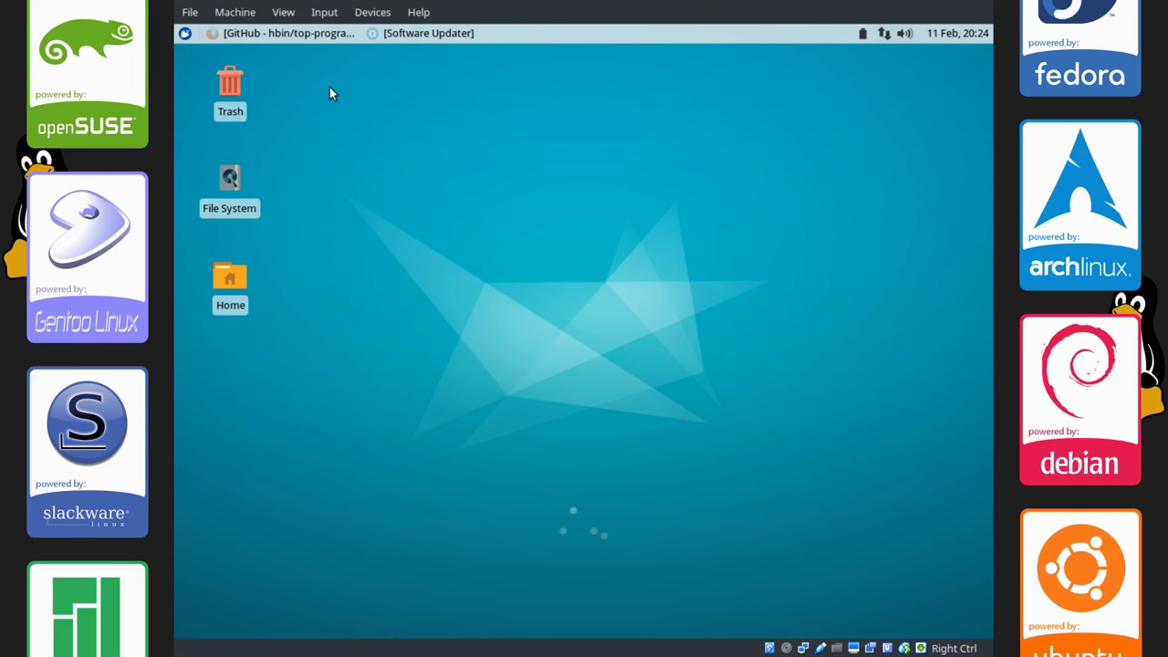
Set the desktop's default font to SFNS Display Regular in the Appearance settings
{"action": "left_click", "coordinate": [187, 34]}
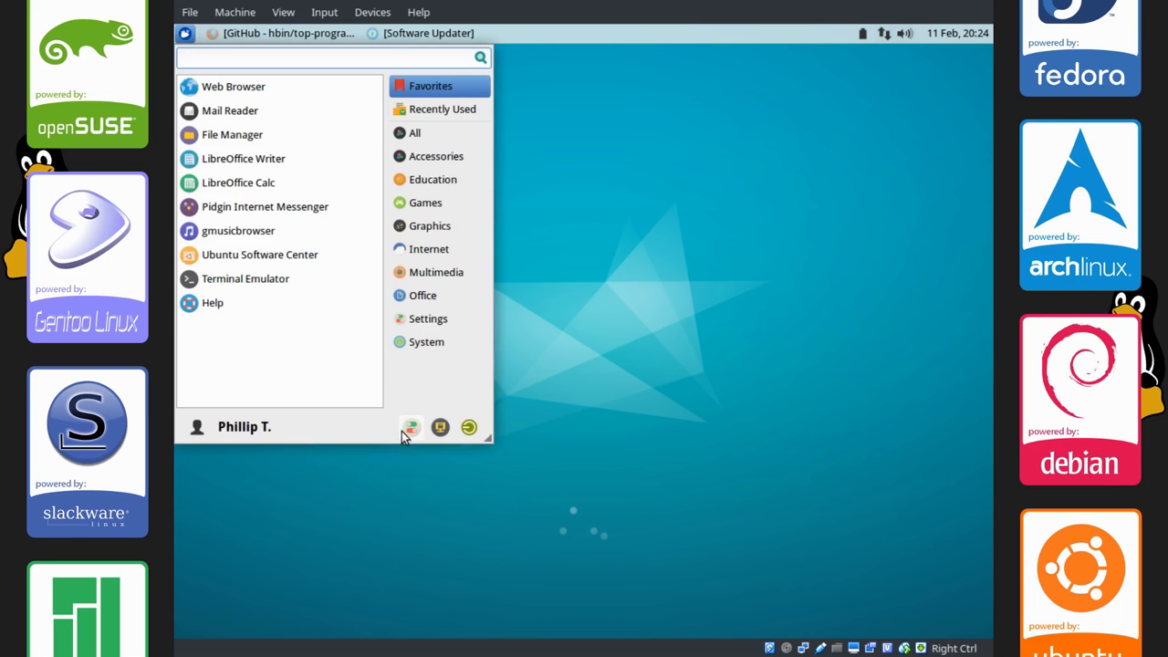
{"action": "left_click", "coordinate": [406, 428]}
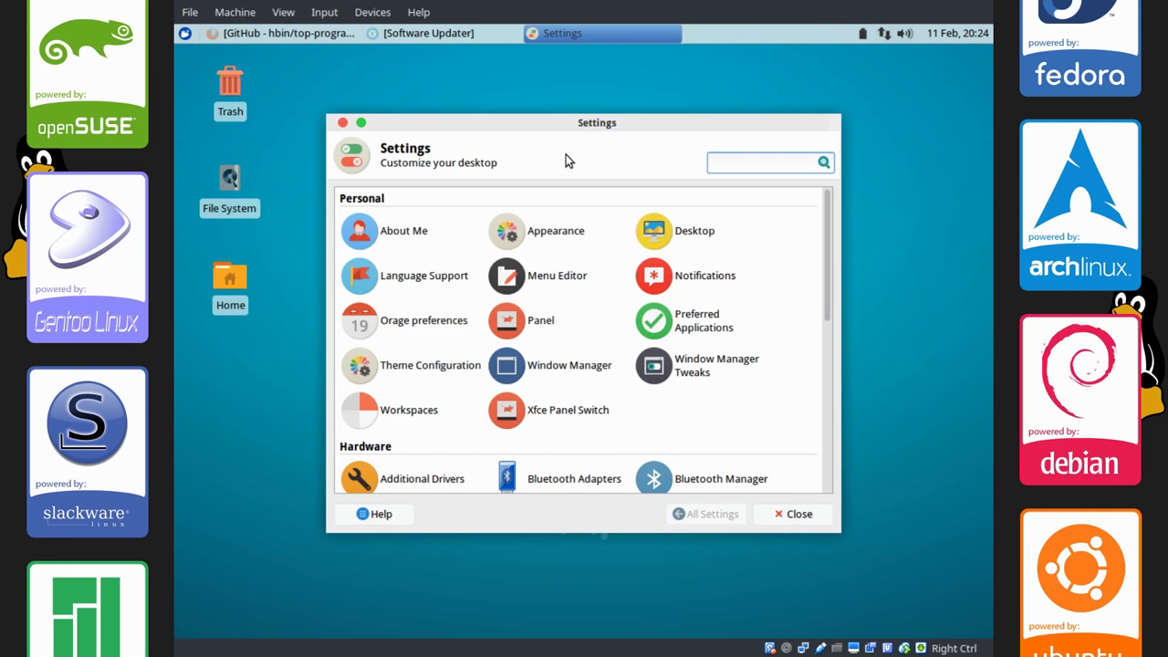
{"action": "left_click", "coordinate": [546, 199]}
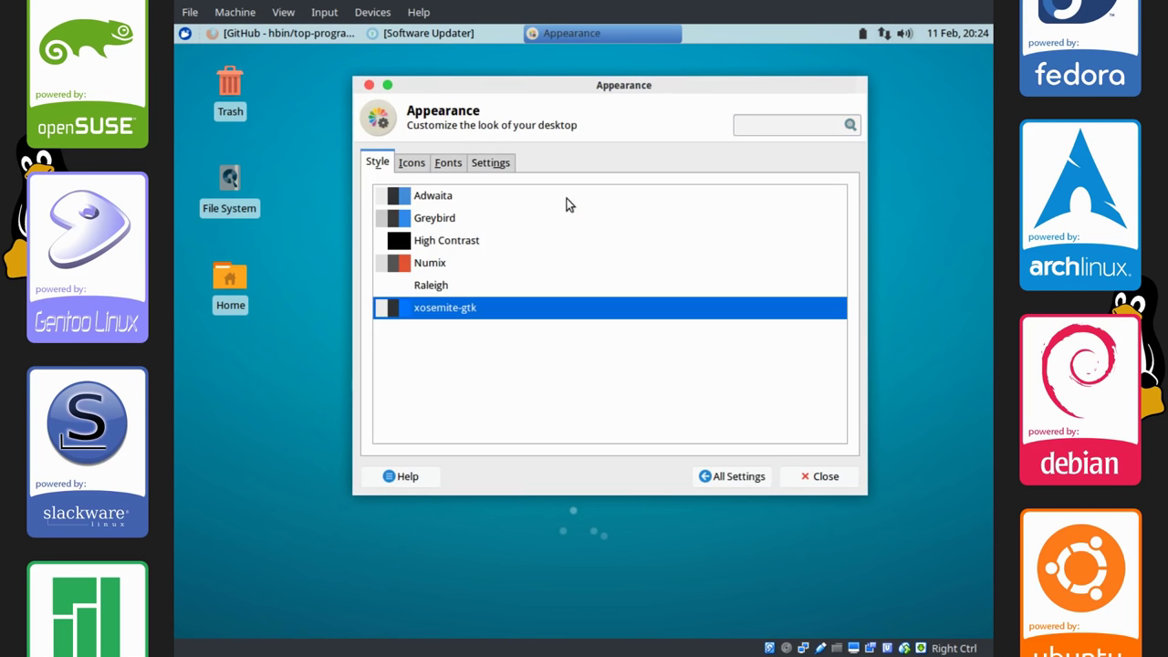
{"action": "left_click", "coordinate": [447, 164]}
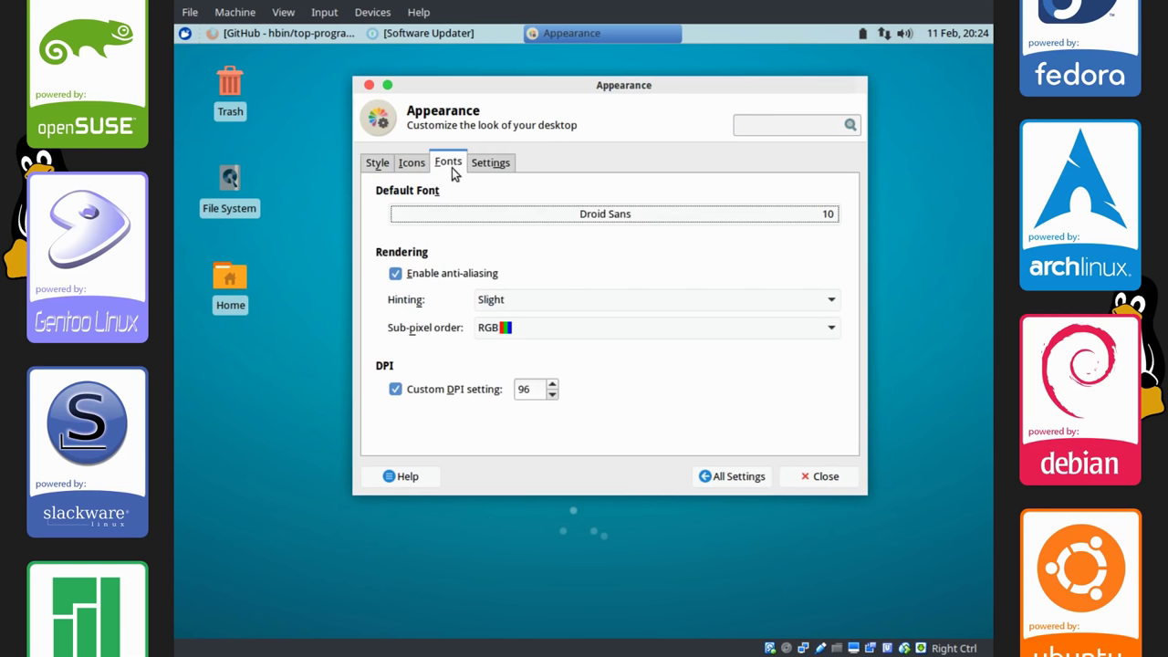
{"action": "left_click", "coordinate": [548, 215]}
{"action": "left_click_drag", "start_coordinate": [583, 241], "coordinate": [579, 315]}
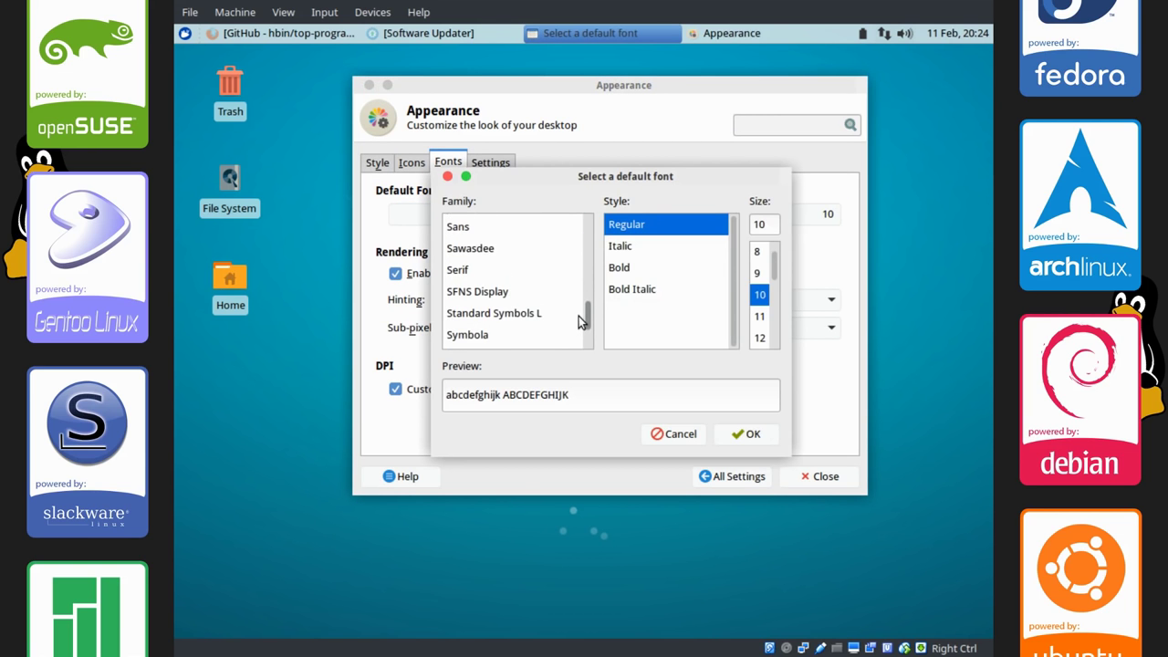
{"action": "left_click", "coordinate": [480, 292]}
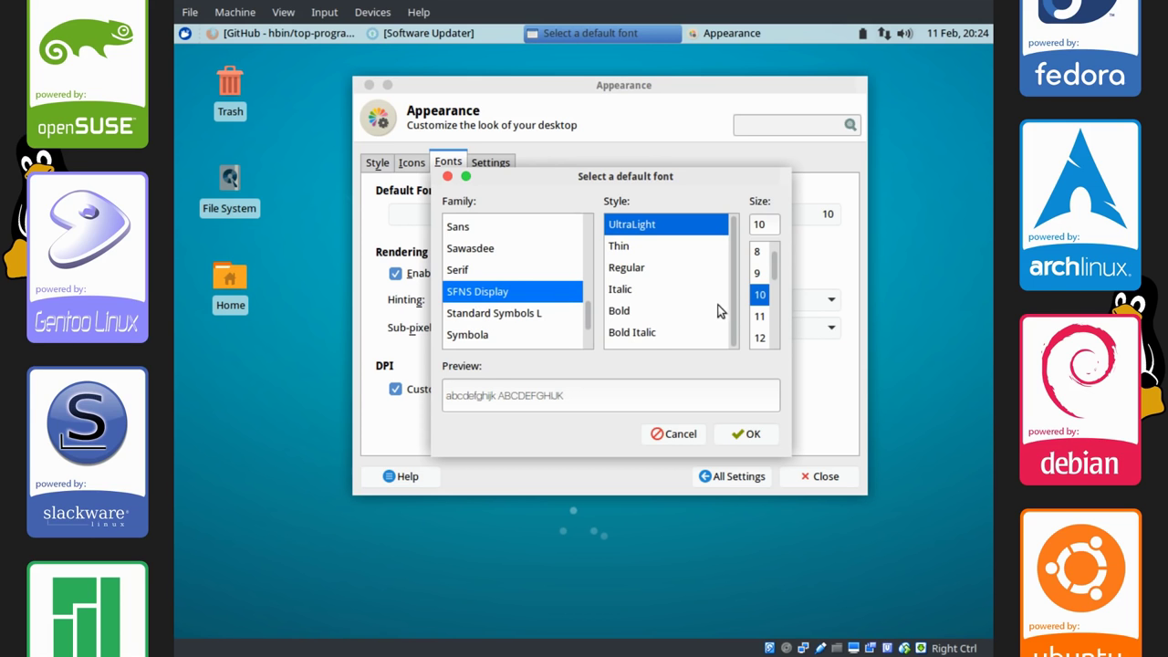
{"action": "left_click", "coordinate": [629, 268]}
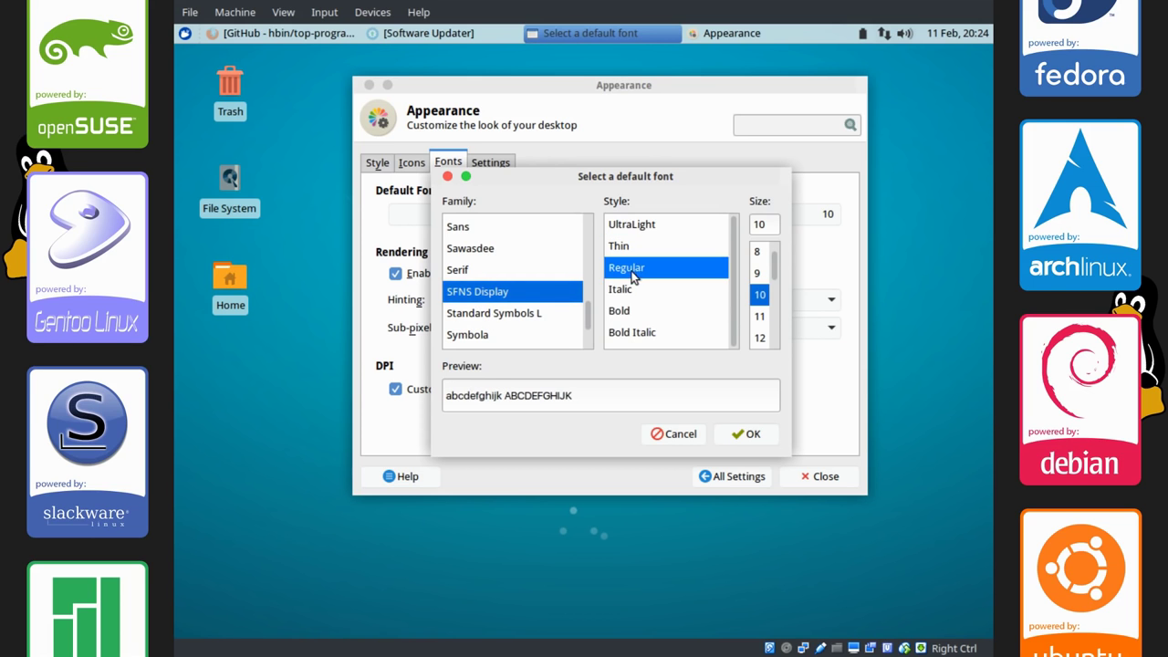
{"action": "left_click", "coordinate": [739, 434]}
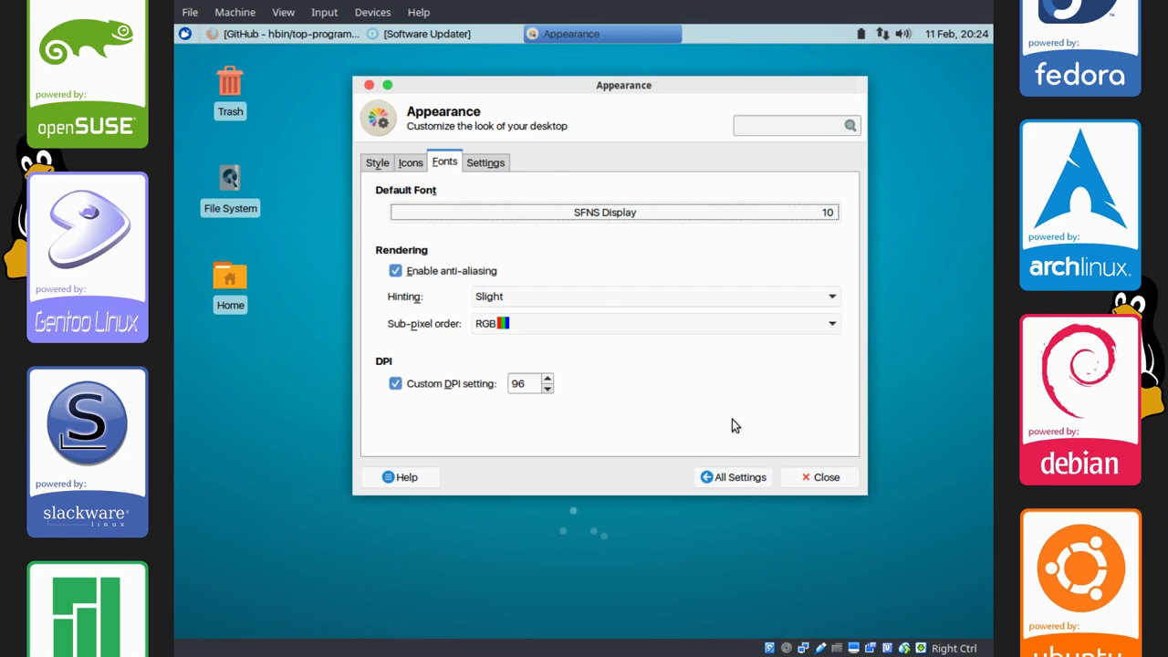
Set the window title font to SFNS Display Regular in the Window Manager settings, and close the settings
{"action": "left_click", "coordinate": [721, 478]}
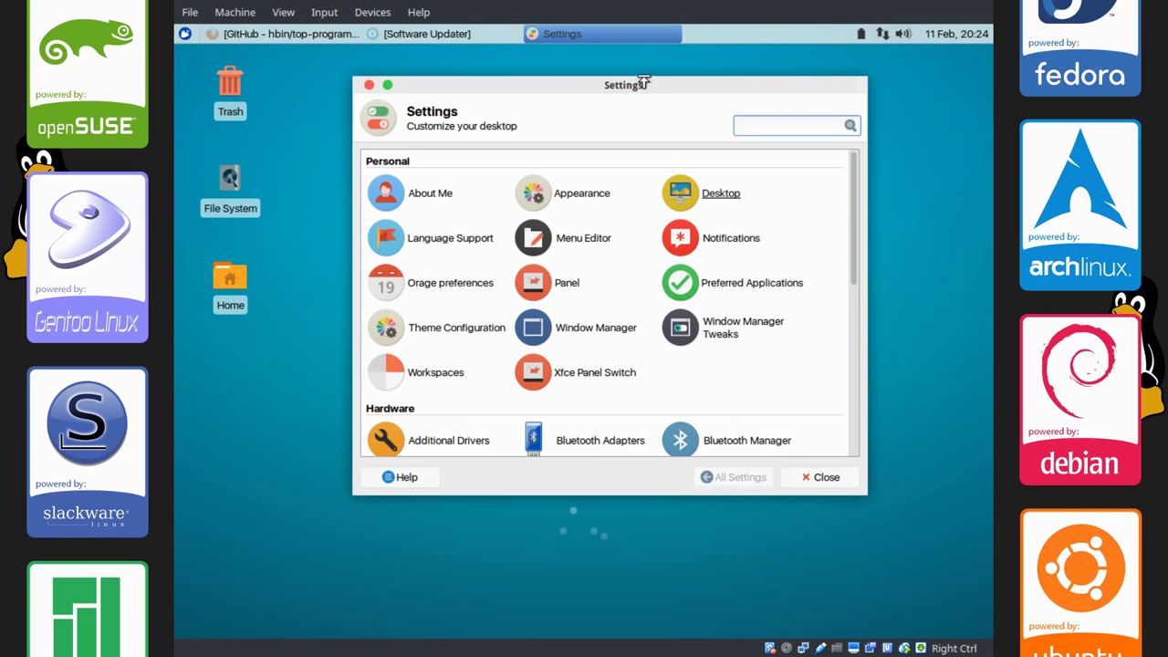
{"action": "left_click", "coordinate": [602, 331]}
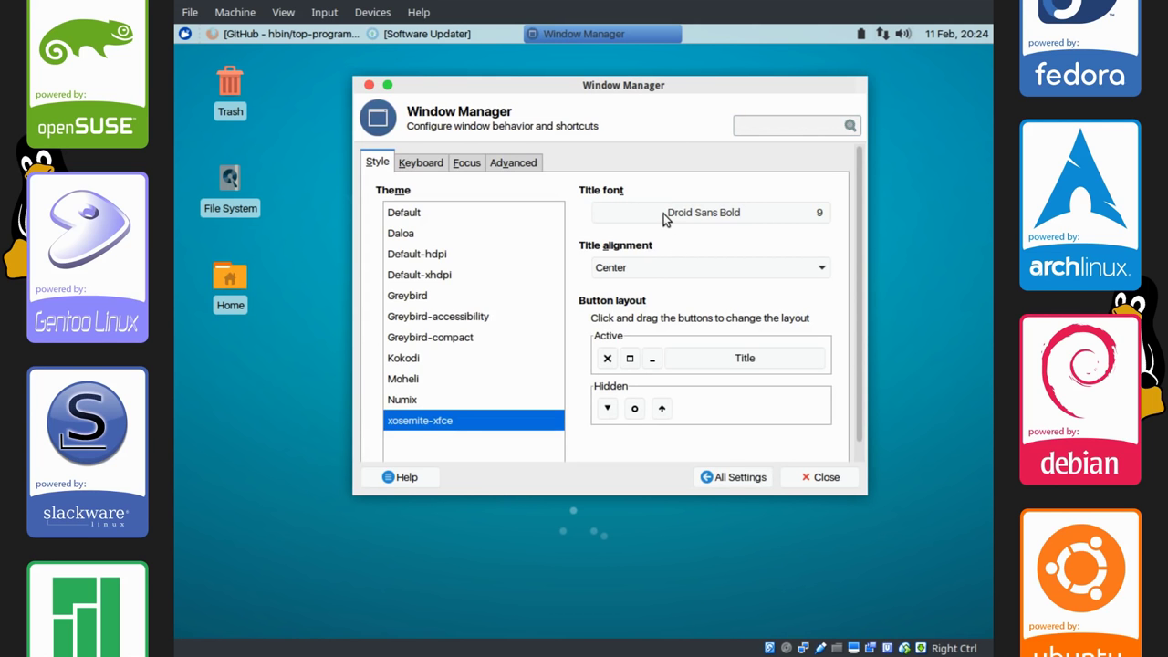
{"action": "left_click", "coordinate": [664, 214]}
{"action": "left_click_drag", "start_coordinate": [584, 258], "coordinate": [577, 321]}
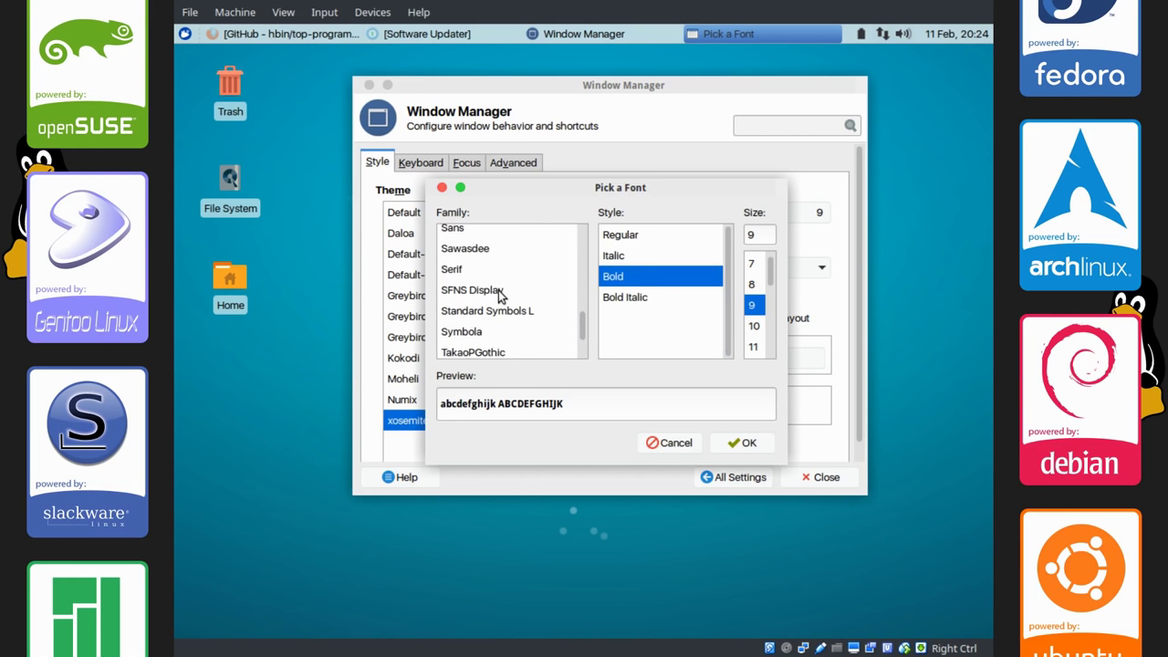
{"action": "left_click", "coordinate": [508, 289]}
{"action": "left_click", "coordinate": [617, 276]}
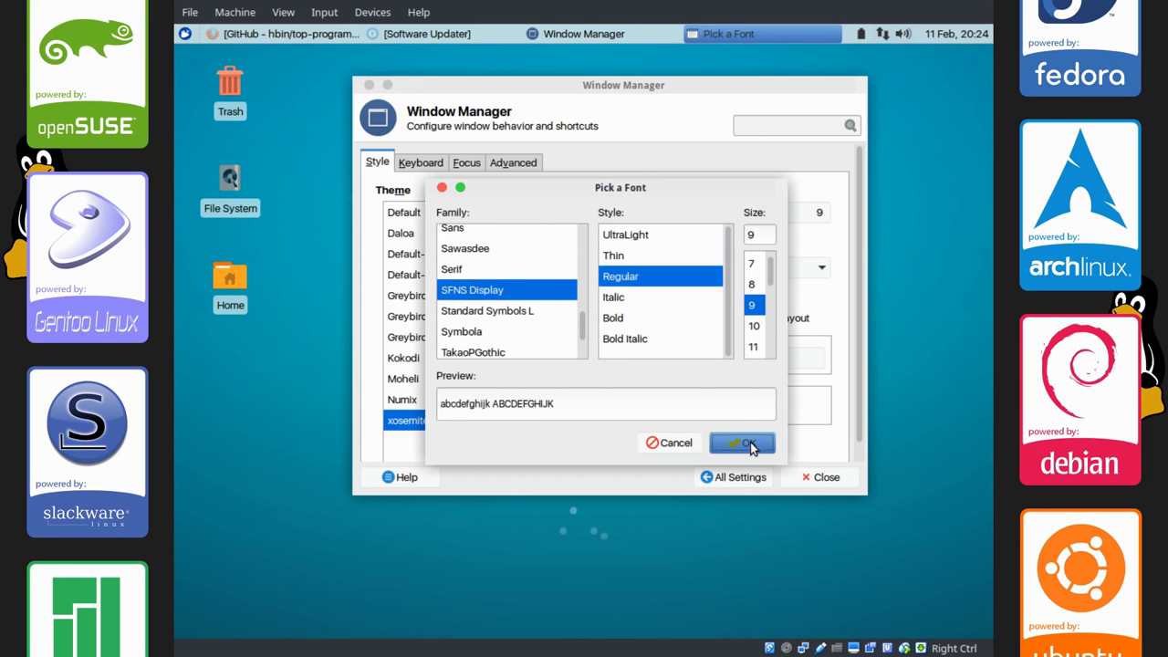
{"action": "left_click", "coordinate": [746, 444]}
{"action": "left_click_drag", "start_coordinate": [595, 84], "coordinate": [574, 119]}
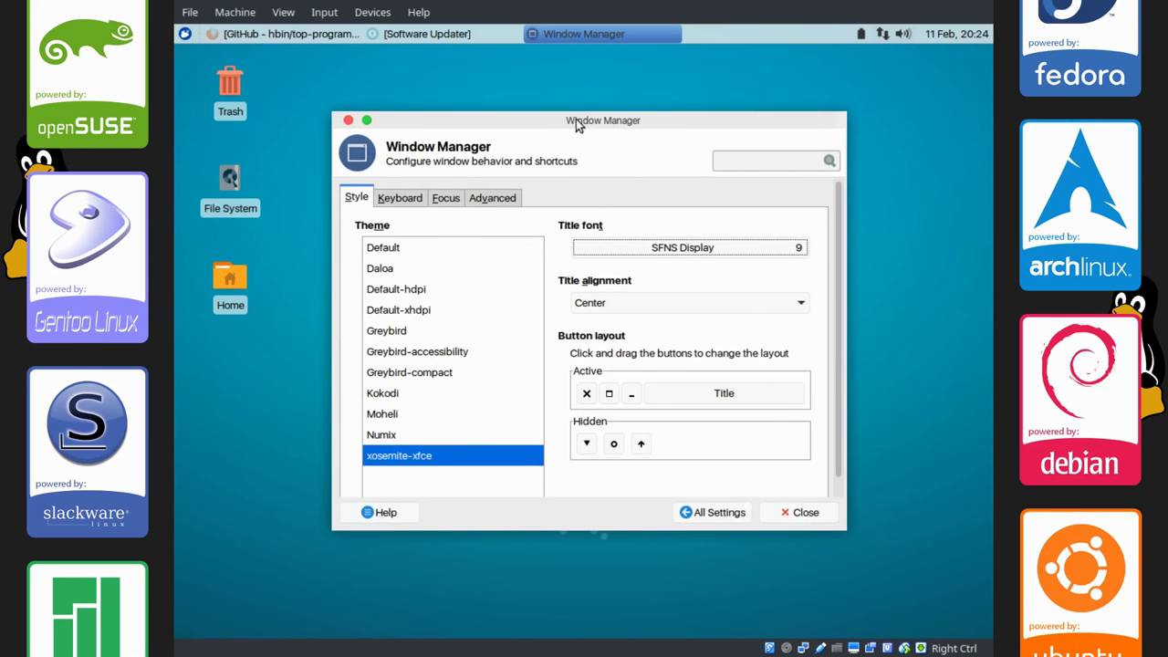
{"action": "left_click", "coordinate": [805, 513]}
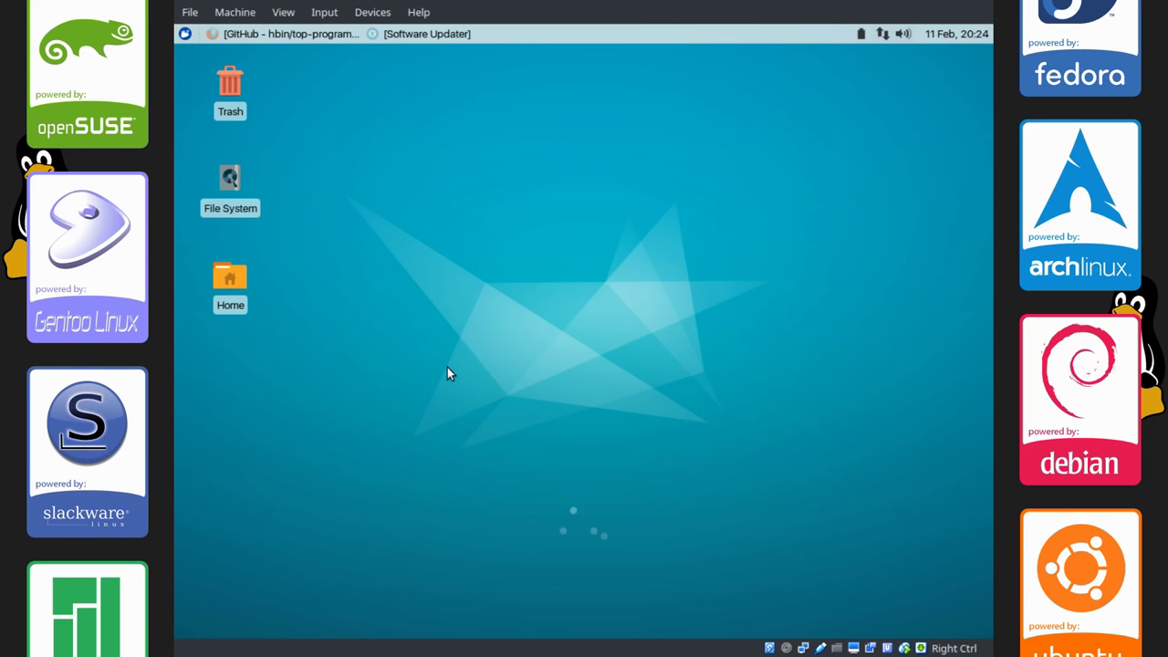
Open a terminal and the home folder side by side to check the new fonts, and close both windows
{"action": "key", "text": "ctrl+alt+t"}
{"action": "left_click_drag", "start_coordinate": [463, 56], "coordinate": [721, 130]}
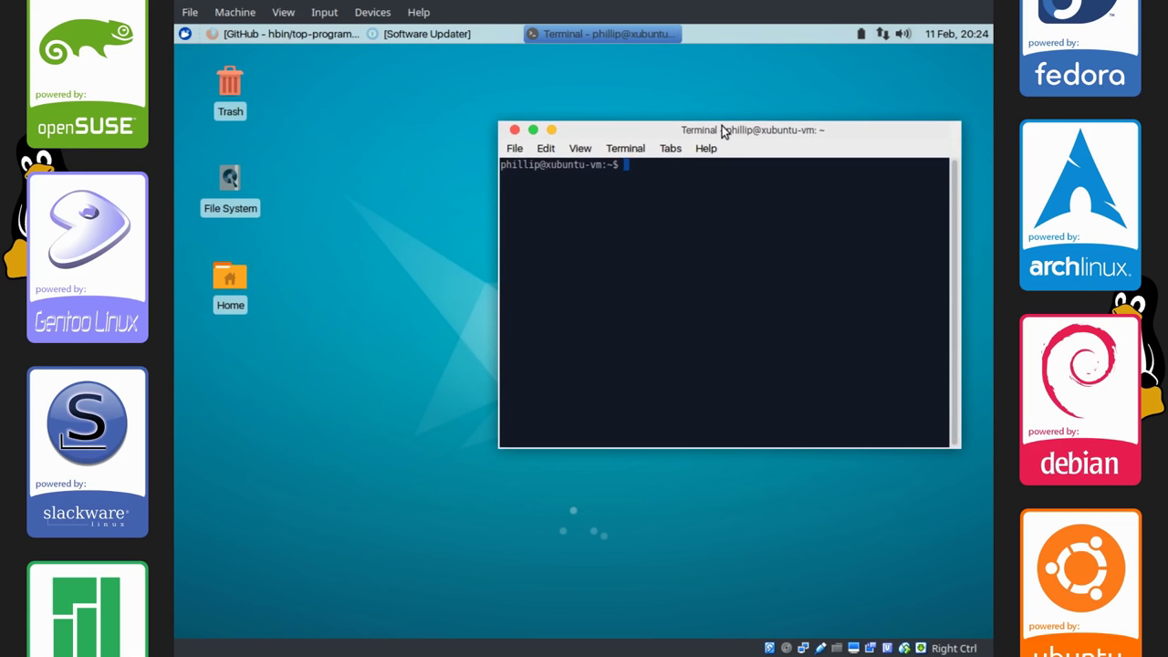
{"action": "double_click", "coordinate": [232, 281]}
{"action": "left_click_drag", "start_coordinate": [507, 248], "coordinate": [590, 219]}
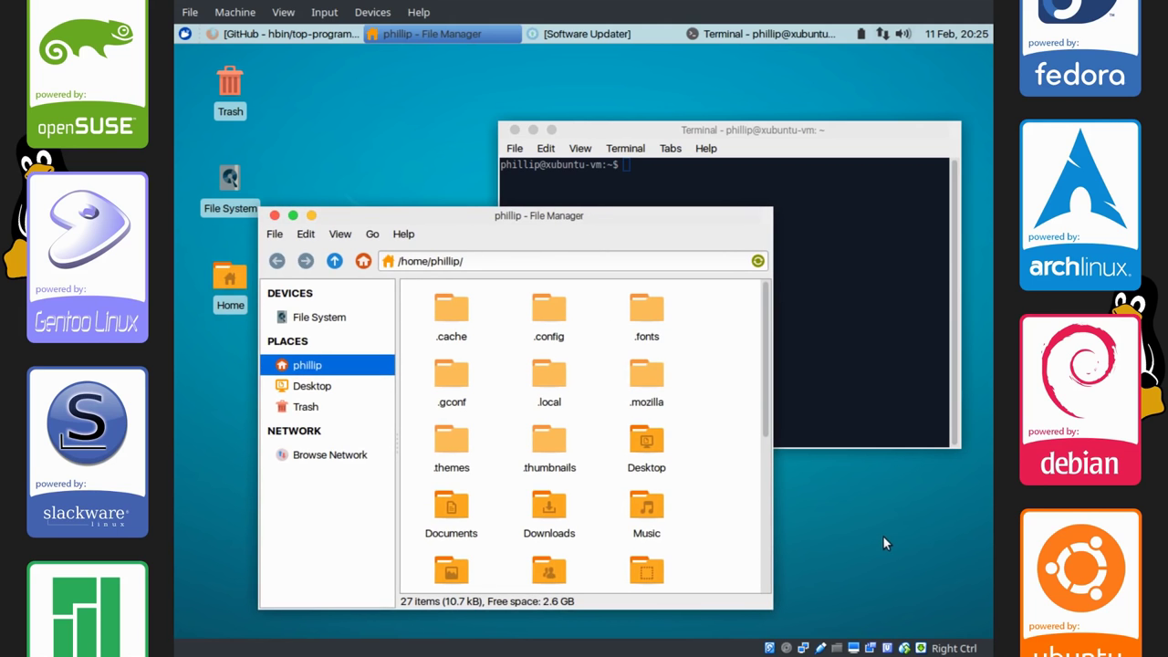
{"action": "left_click", "coordinate": [515, 129]}
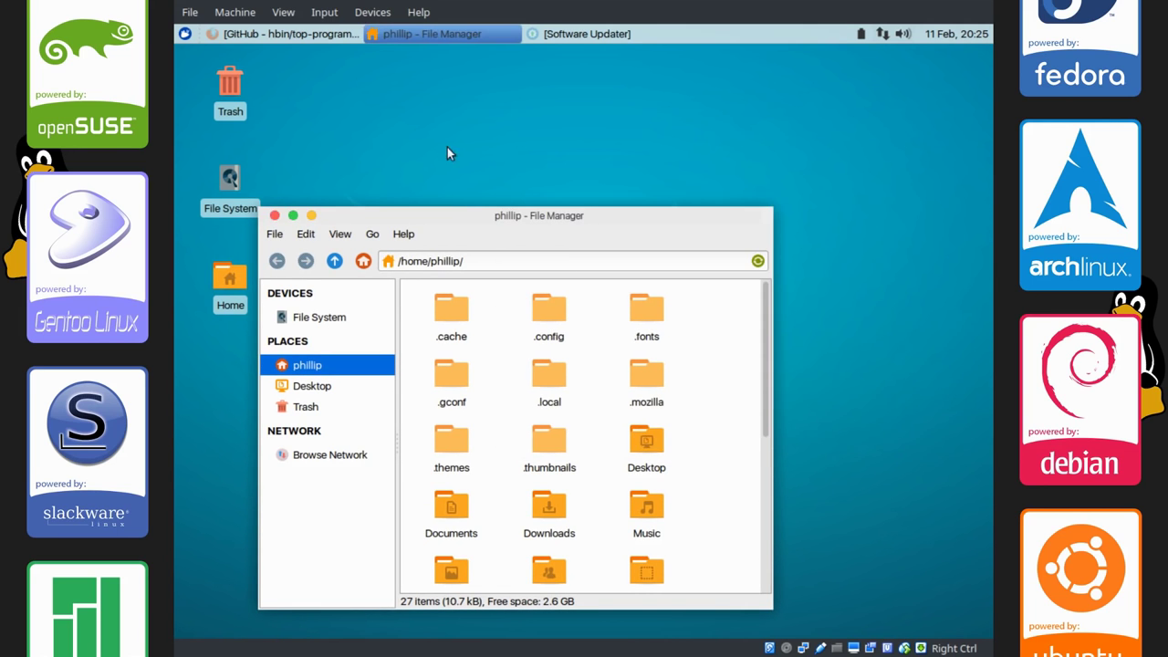
{"action": "left_click", "coordinate": [273, 216]}
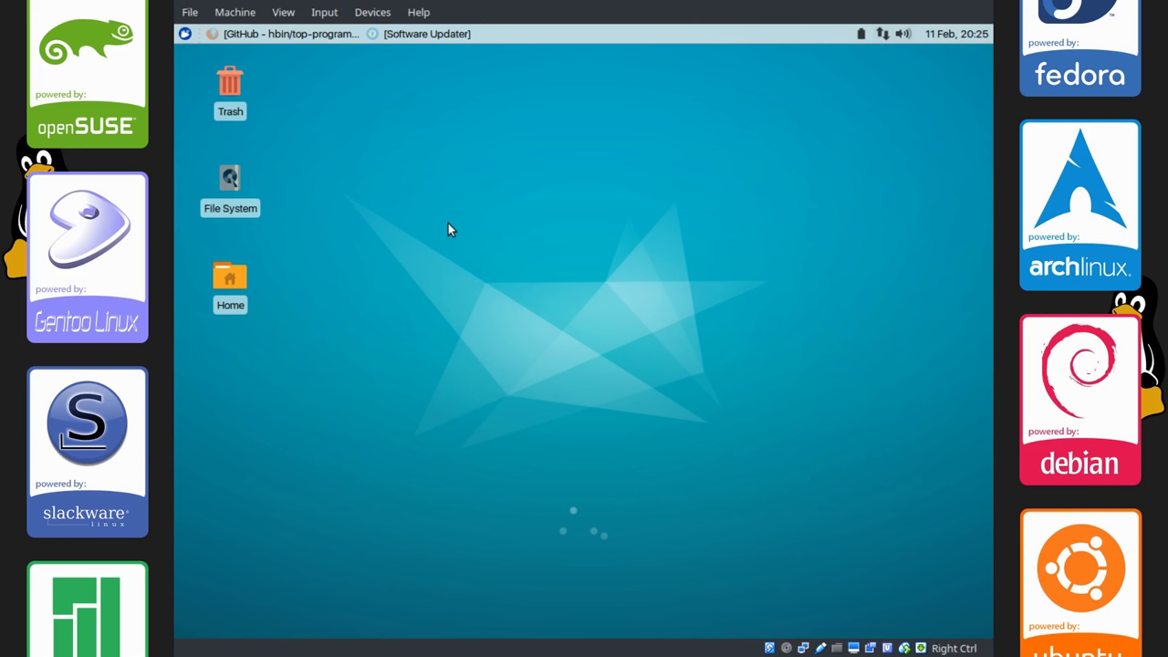
Open a new terminal and set its font to Menlo Regular in the terminal preferences, closing the preferences
{"action": "key", "text": "ctrl+alt+t"}
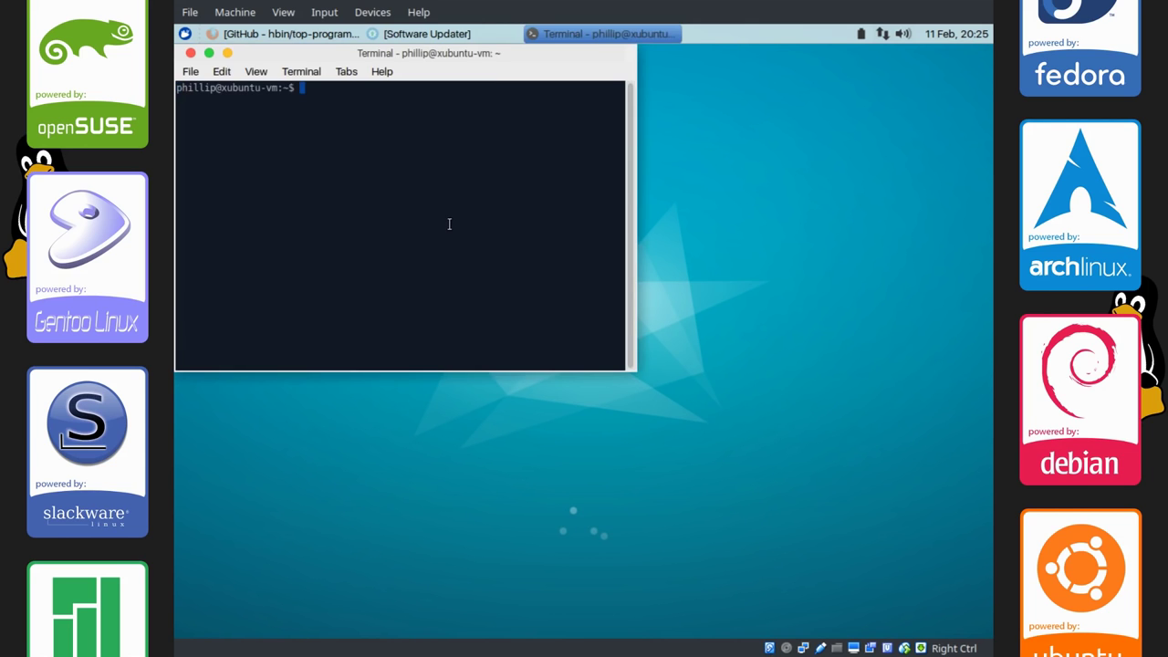
{"action": "left_click_drag", "start_coordinate": [484, 59], "coordinate": [736, 162]}
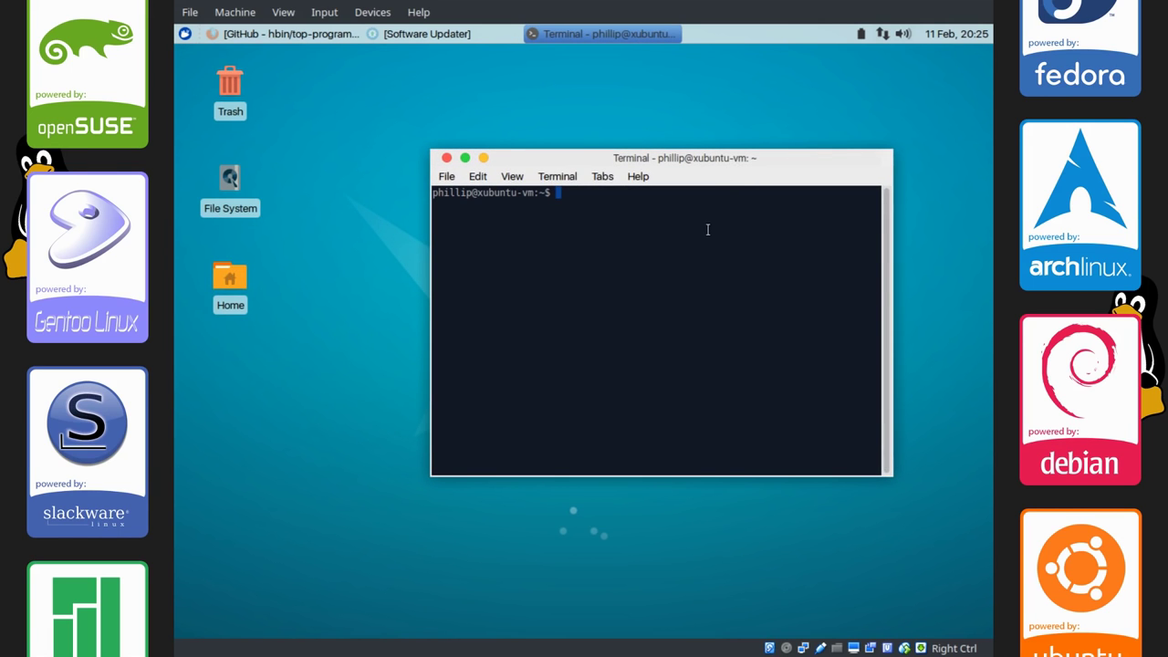
{"action": "right_click", "coordinate": [573, 303]}
{"action": "left_click", "coordinate": [591, 428]}
{"action": "left_click_drag", "start_coordinate": [624, 120], "coordinate": [408, 171]}
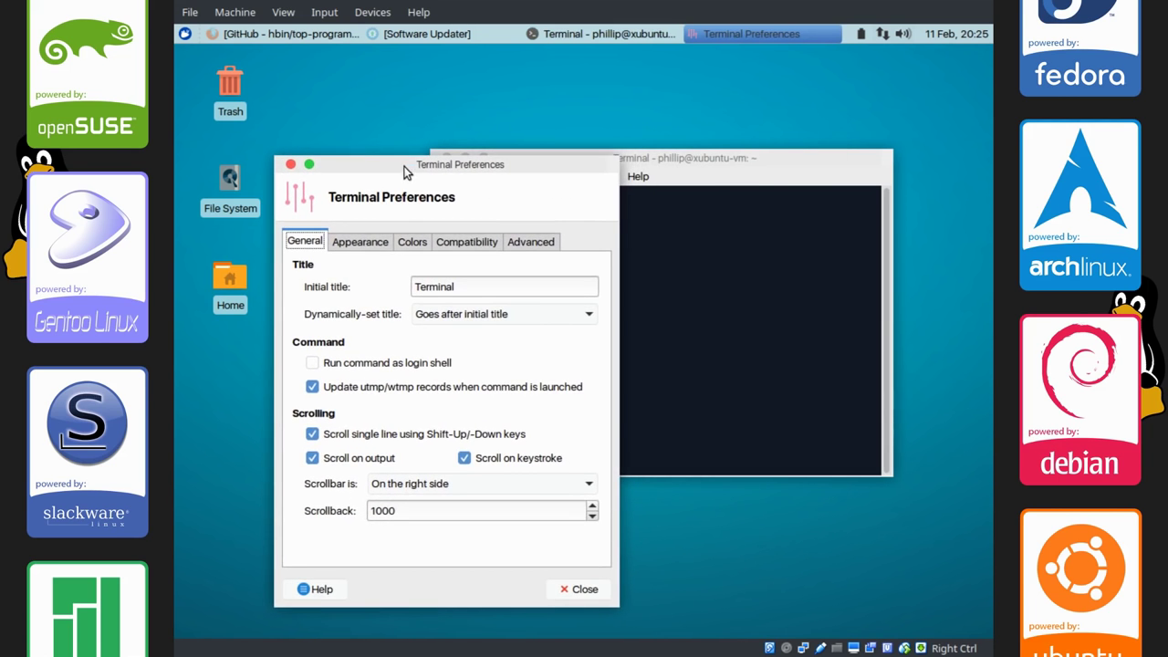
{"action": "left_click", "coordinate": [372, 247]}
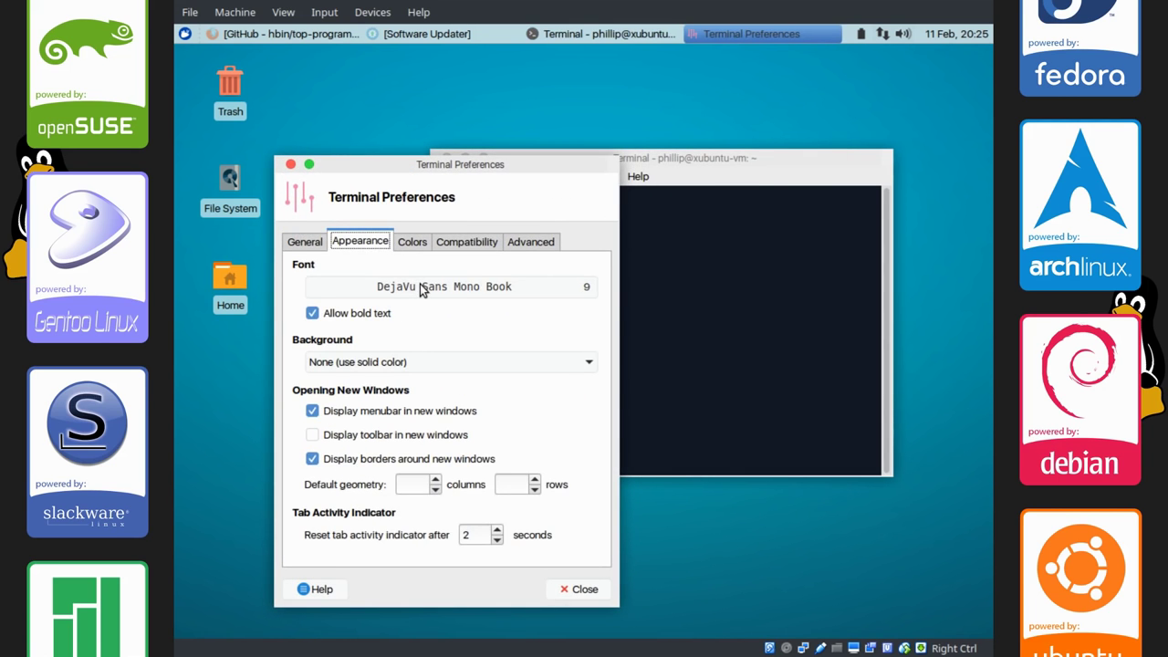
{"action": "left_click", "coordinate": [420, 288]}
{"action": "left_click_drag", "start_coordinate": [422, 317], "coordinate": [411, 375]}
{"action": "left_click", "coordinate": [318, 328]}
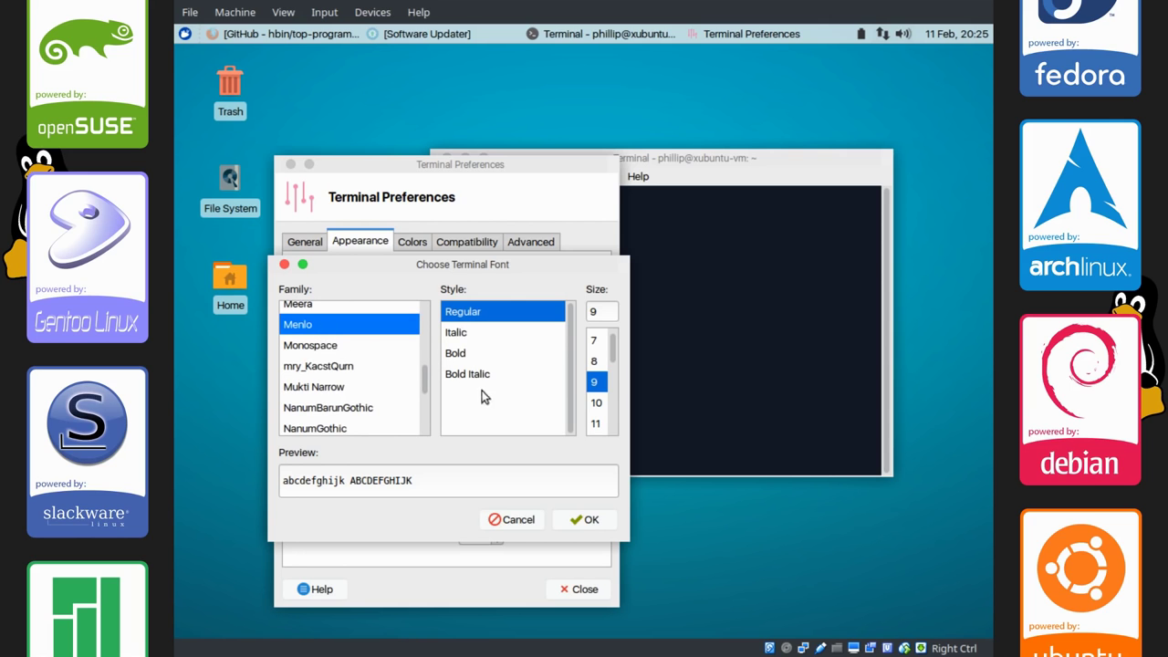
{"action": "left_click", "coordinate": [573, 521]}
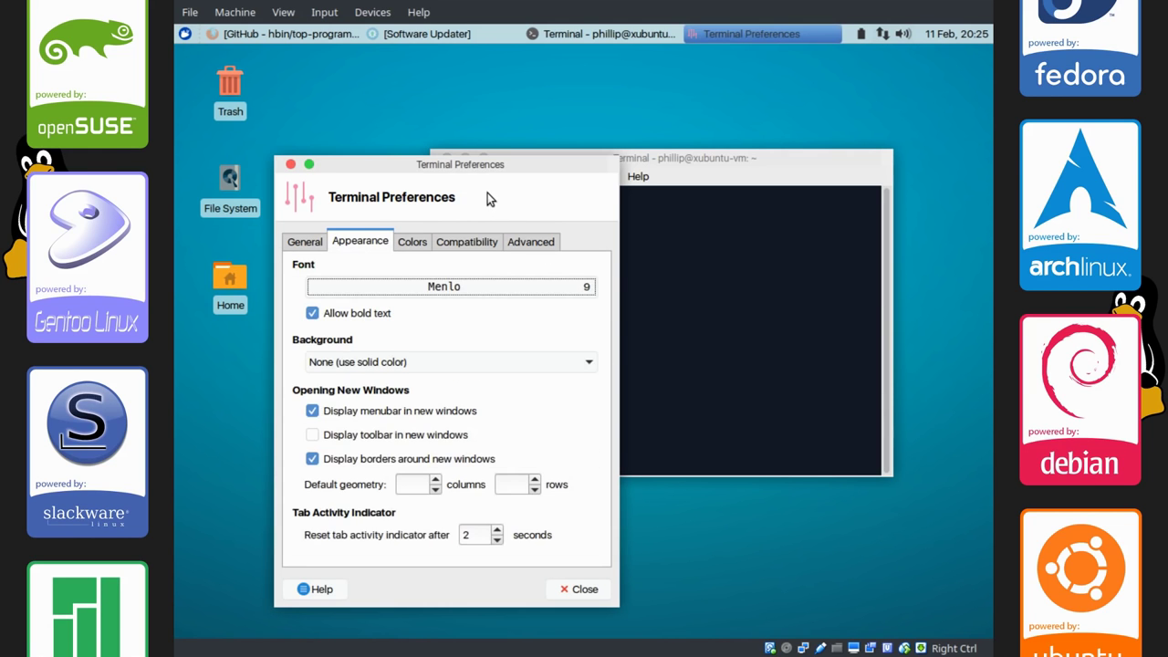
{"action": "left_click", "coordinate": [589, 585]}
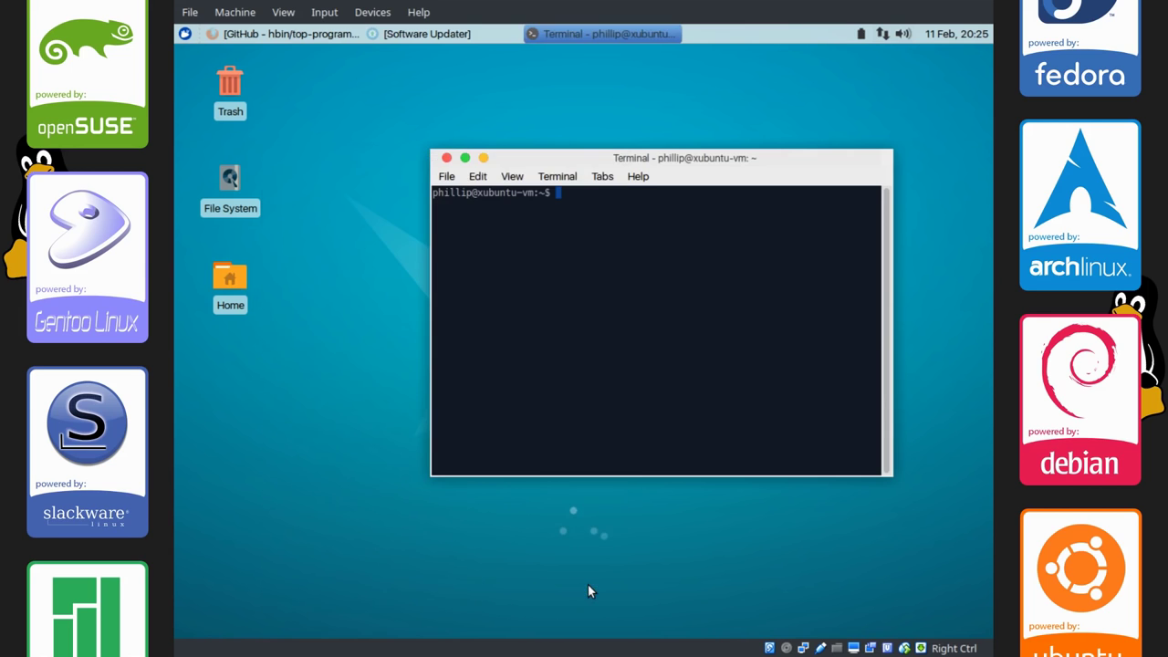
Change the terminal's background color to white (#FFFFFF) in its color preferences
{"action": "right_click", "coordinate": [591, 272]}
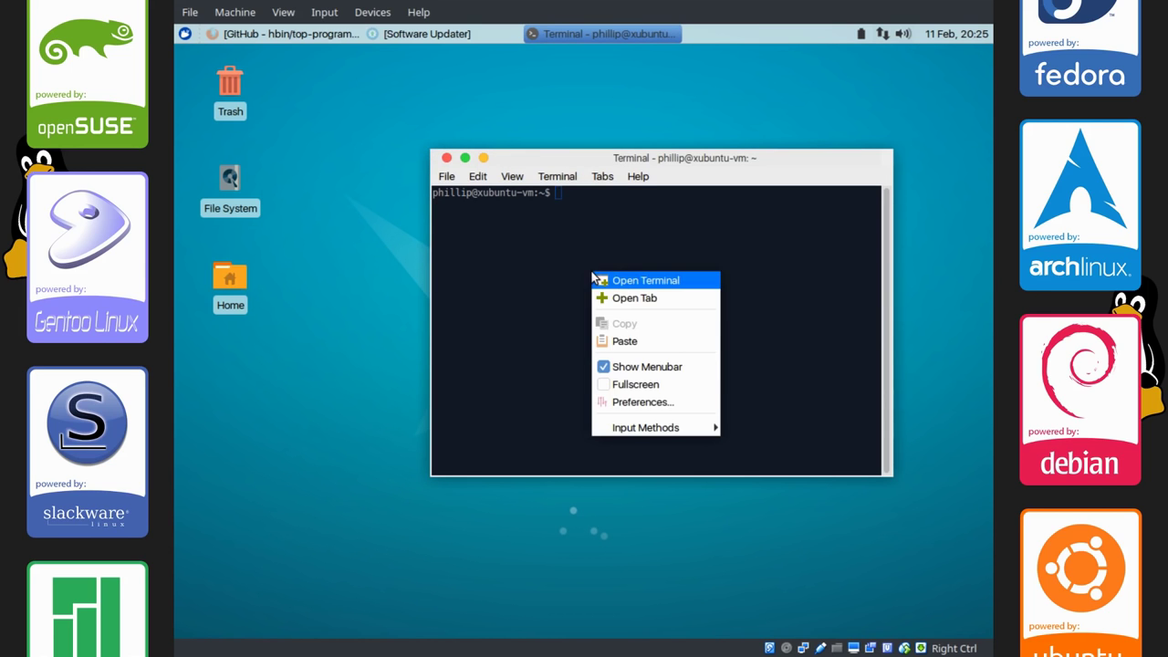
{"action": "left_click", "coordinate": [626, 401]}
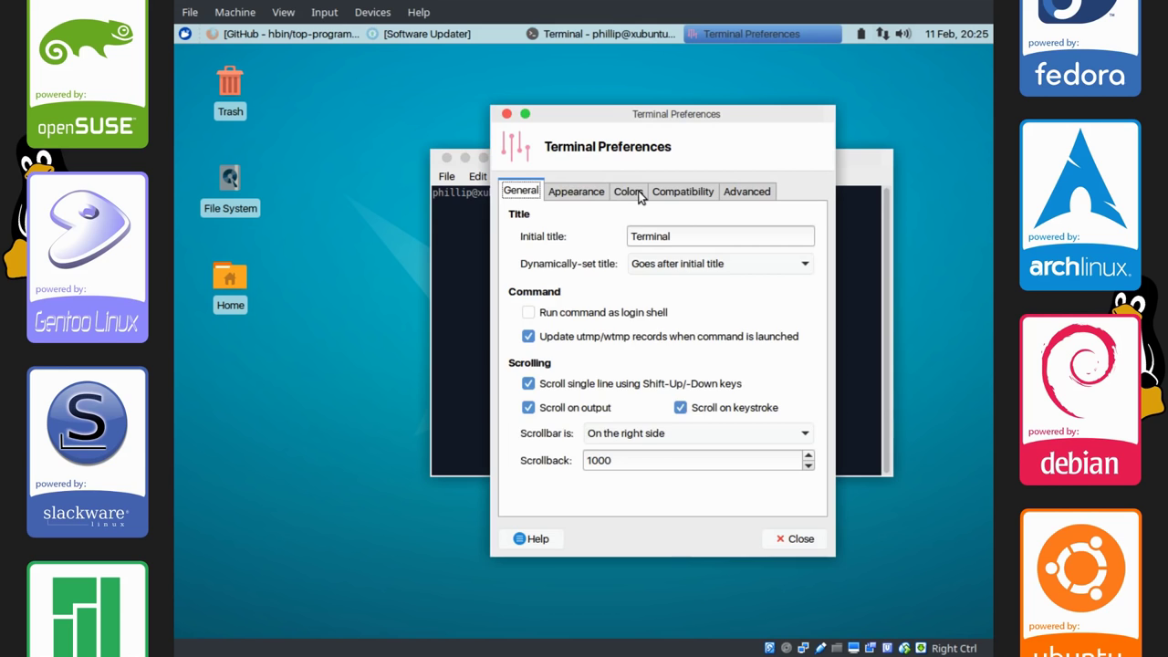
{"action": "left_click", "coordinate": [630, 192]}
{"action": "left_click_drag", "start_coordinate": [639, 125], "coordinate": [374, 115]}
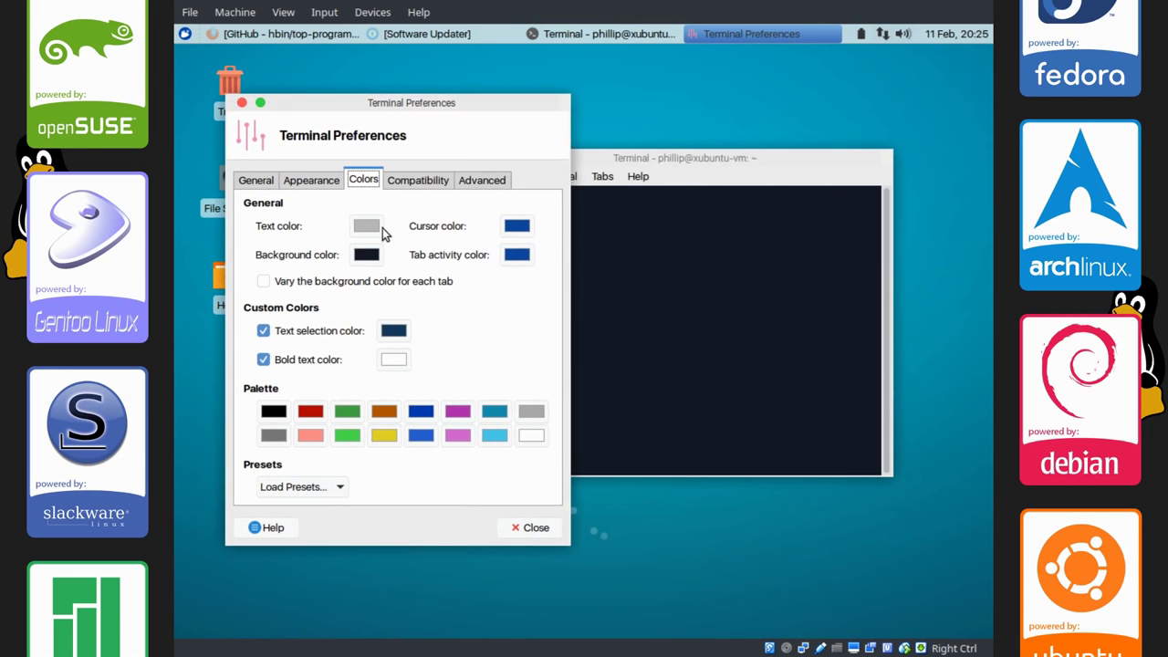
{"action": "left_click", "coordinate": [368, 260]}
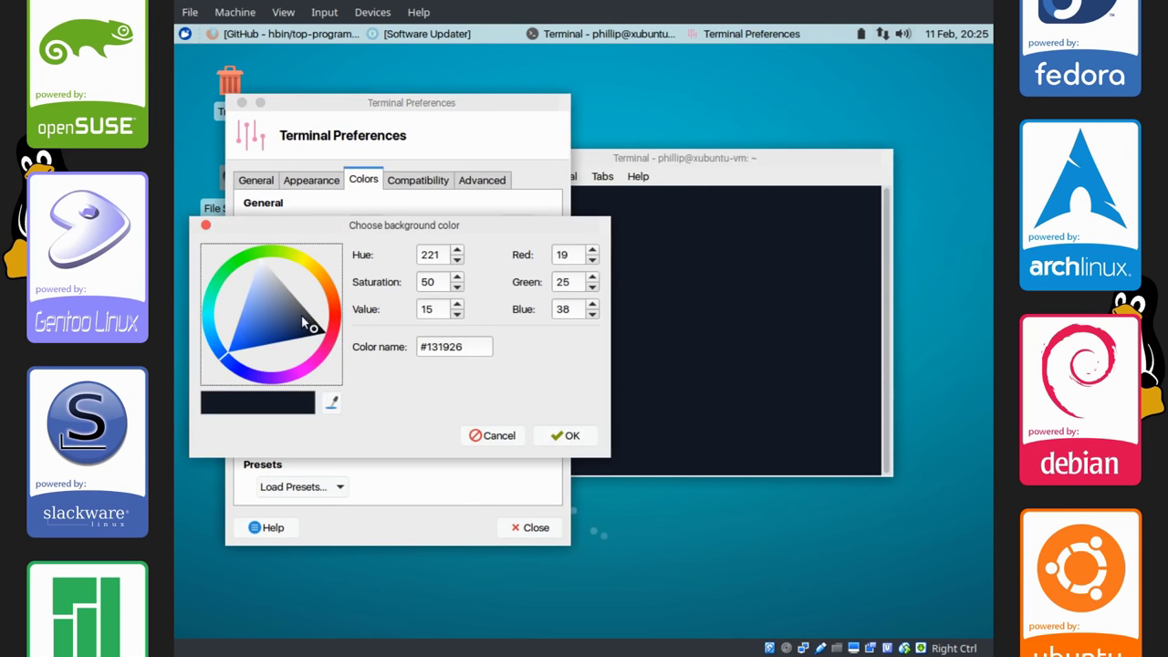
{"action": "left_click_drag", "start_coordinate": [314, 327], "coordinate": [260, 258]}
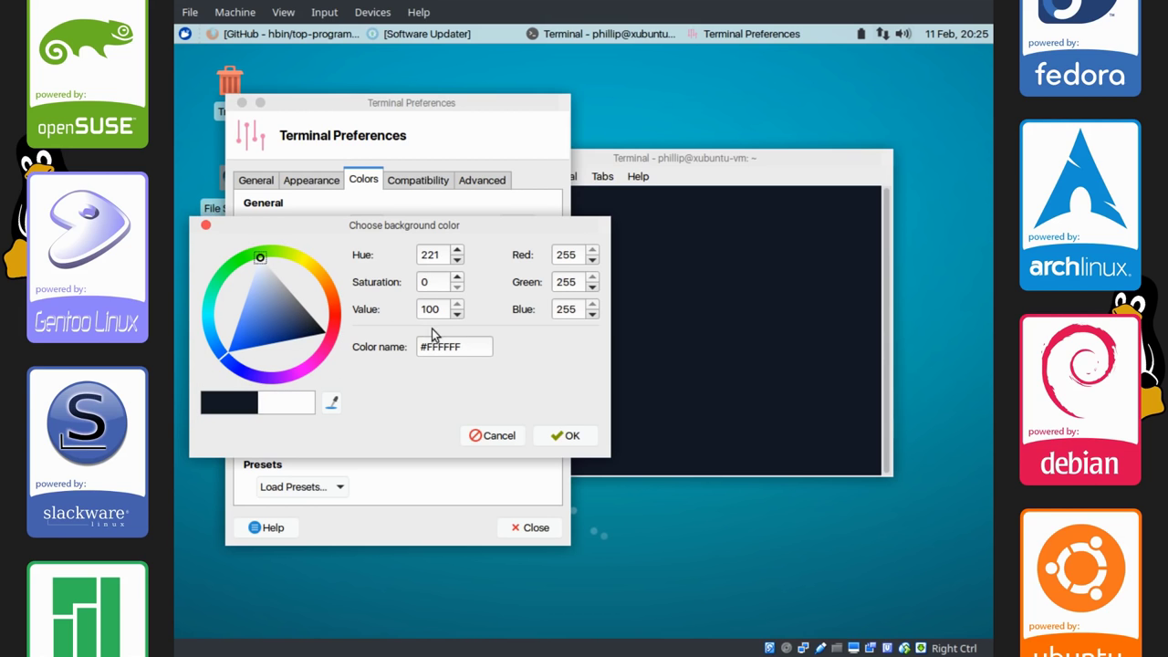
{"action": "mouse_move", "coordinate": [311, 316]}
{"action": "left_mouse_down"}
{"action": "mouse_move", "coordinate": [267, 296]}
{"action": "mouse_move", "coordinate": [297, 309]}
{"action": "mouse_move", "coordinate": [219, 208]}
{"action": "left_mouse_up"}
{"action": "double_click", "coordinate": [456, 346]}
{"action": "type", "text": "FF"}
{"action": "left_click", "coordinate": [564, 434]}
{"action": "left_click_drag", "start_coordinate": [673, 164], "coordinate": [750, 139]}
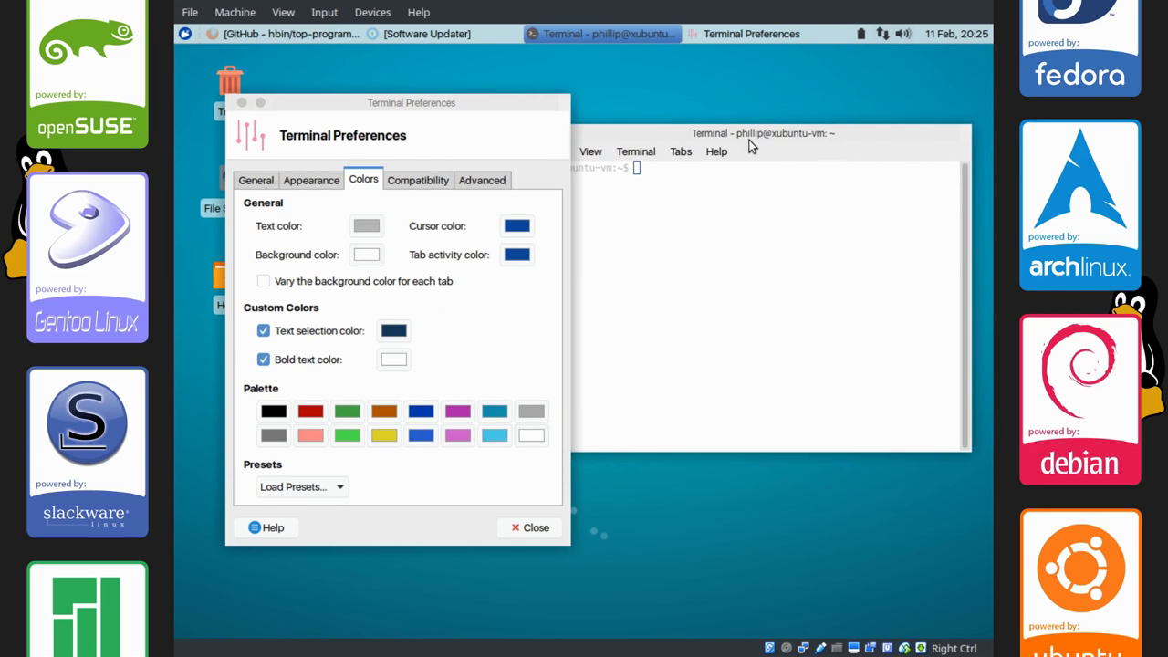
Change the terminal's text color to black (#000000), and move the preferences window aside to show the terminal prompt
{"action": "left_click", "coordinate": [367, 228]}
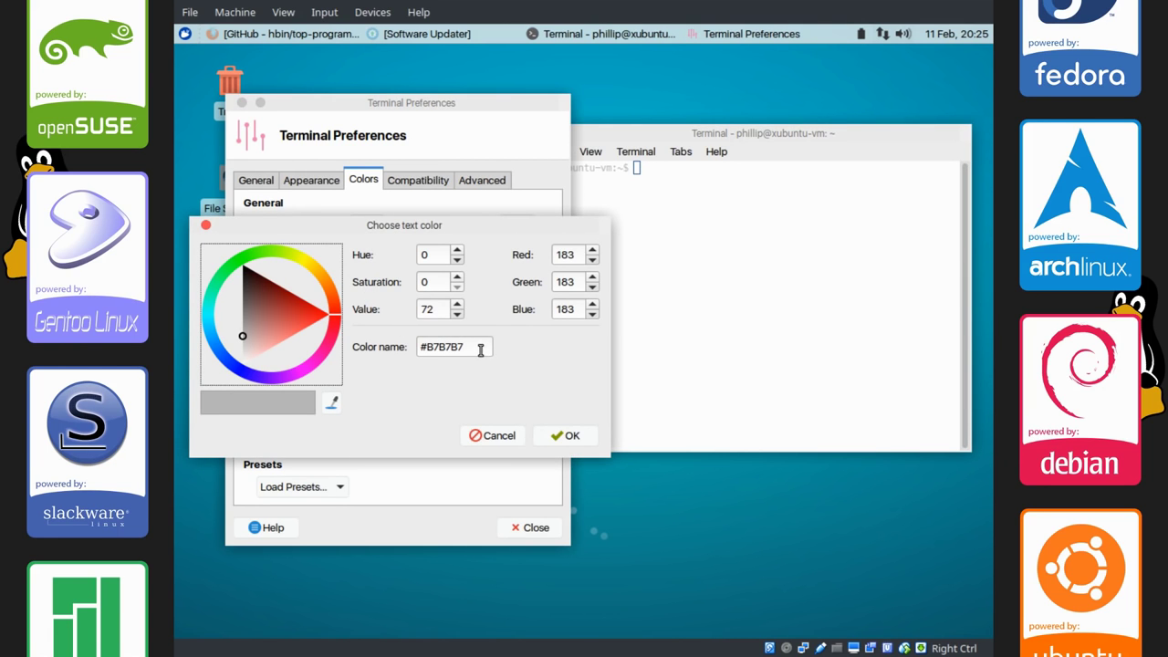
{"action": "left_click_drag", "start_coordinate": [480, 347], "coordinate": [426, 348]}
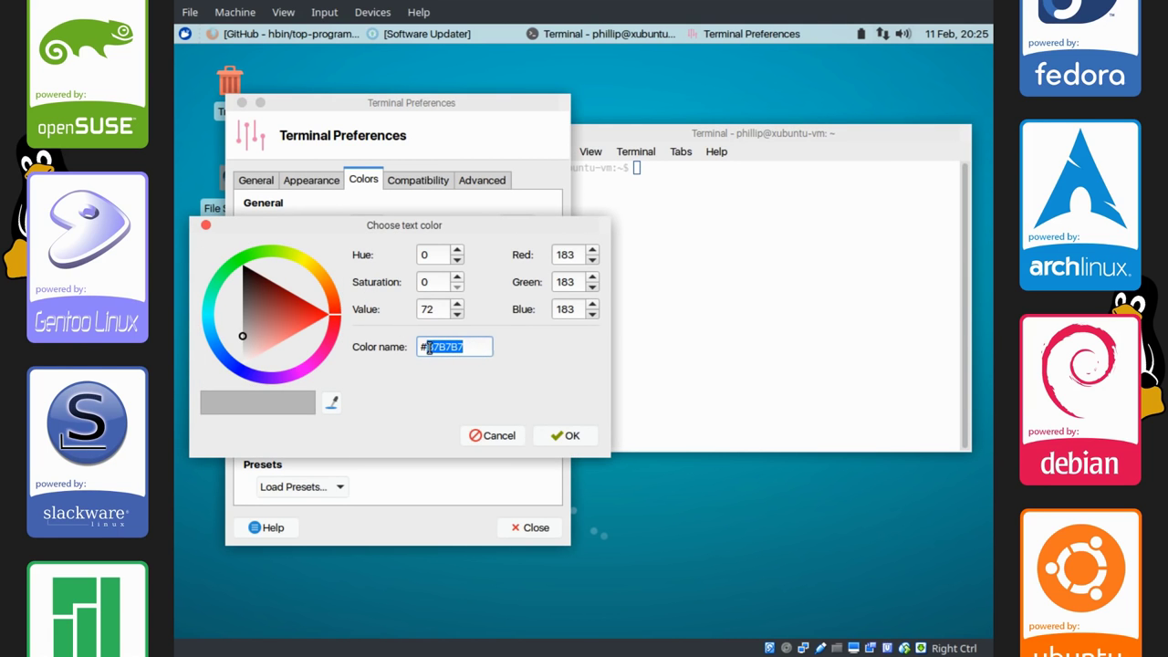
{"action": "type", "text": "000000"}
{"action": "left_click", "coordinate": [572, 436]}
{"action": "left_click", "coordinate": [704, 321]}
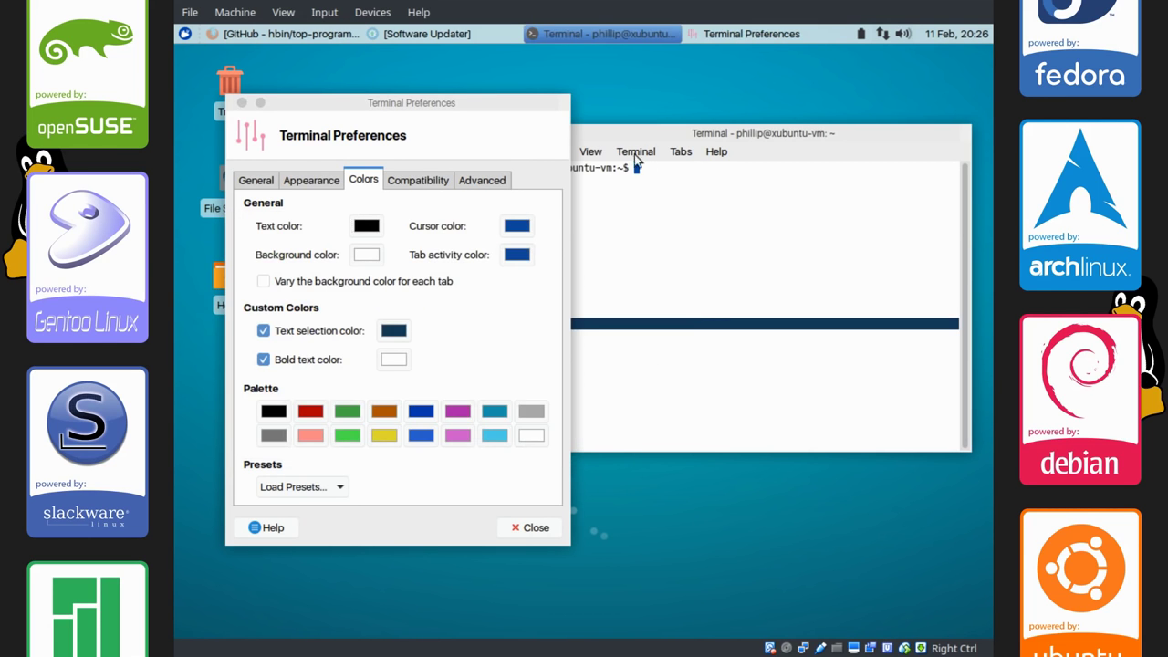
{"action": "left_click_drag", "start_coordinate": [473, 117], "coordinate": [422, 109]}
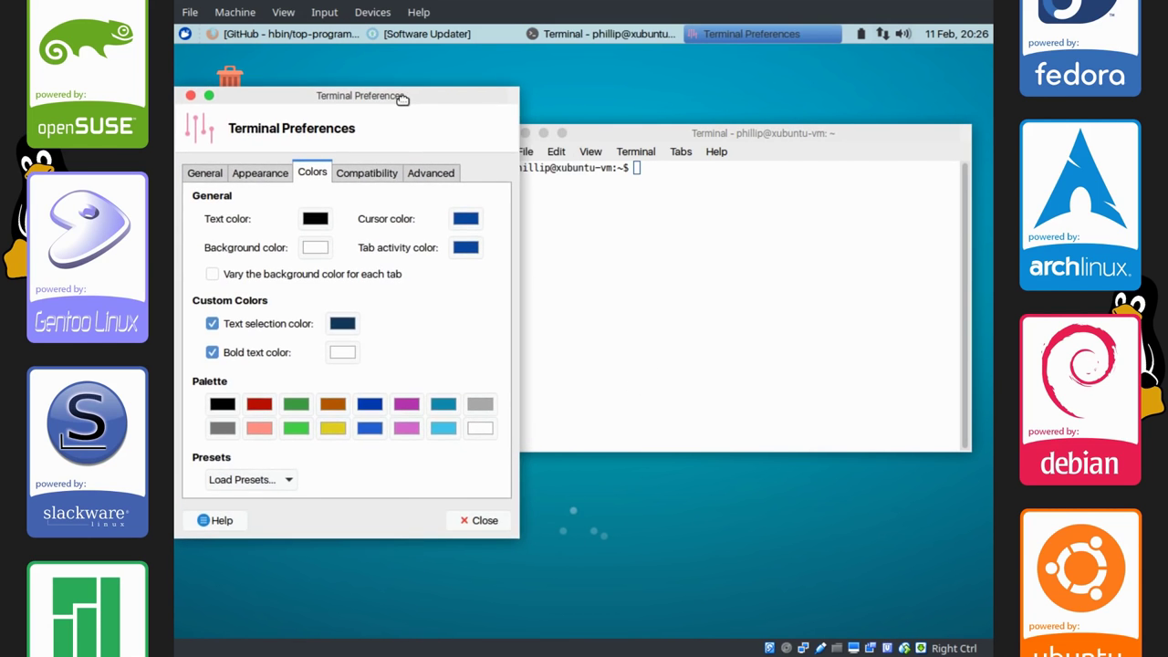
Set the terminal's cursor color to #929292 and focus the terminal to check it
{"action": "left_click", "coordinate": [622, 175]}
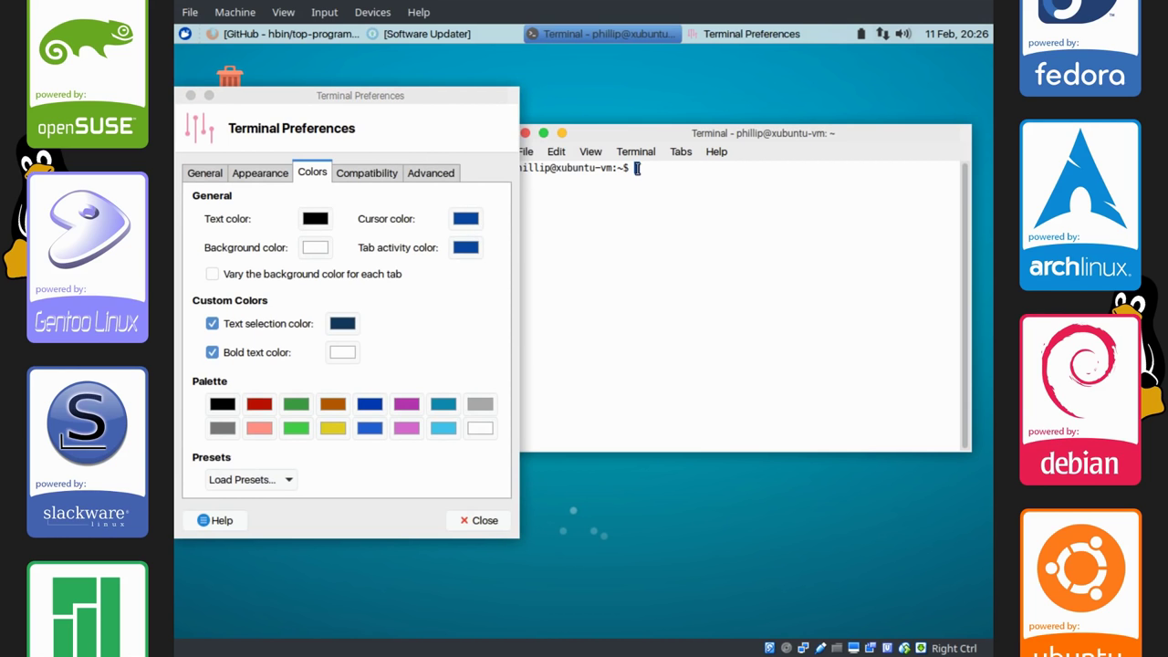
{"action": "left_click", "coordinate": [467, 218]}
{"action": "left_click_drag", "start_coordinate": [469, 339], "coordinate": [410, 339]}
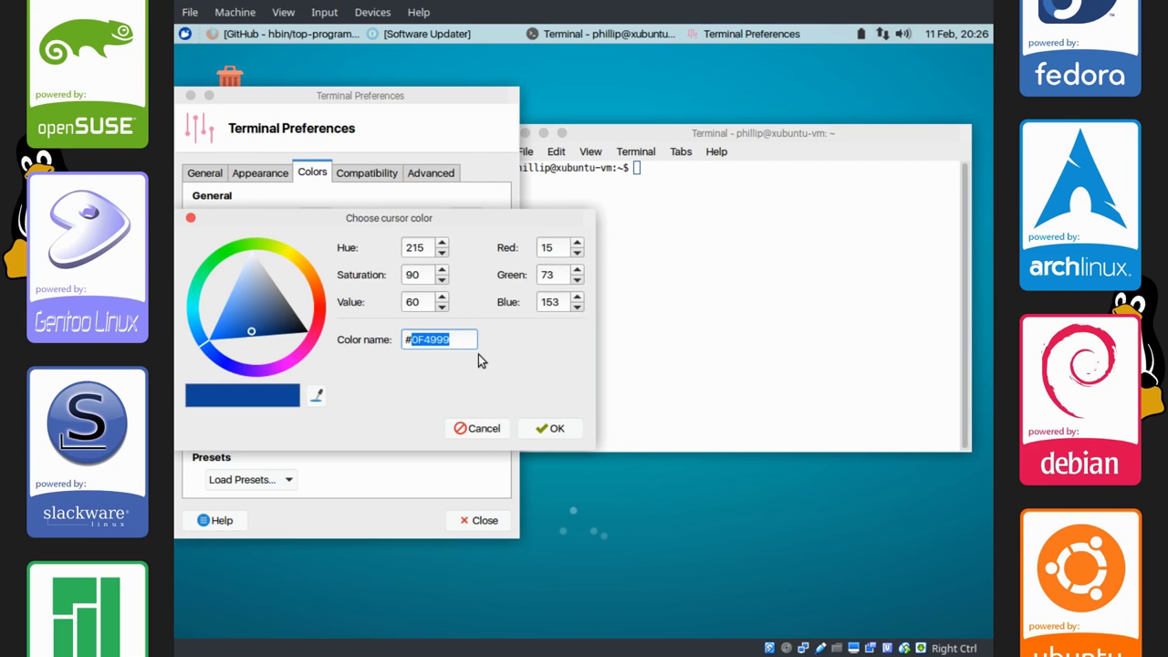
{"action": "type", "text": "929292"}
{"action": "left_click", "coordinate": [551, 428]}
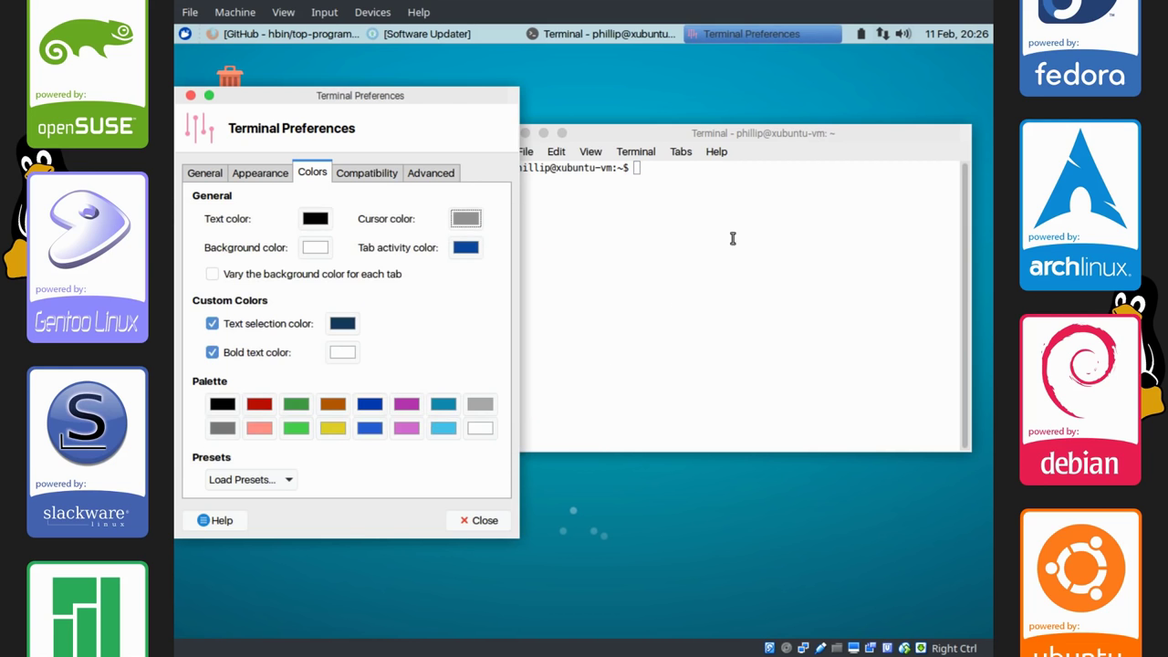
{"action": "left_click", "coordinate": [707, 182]}
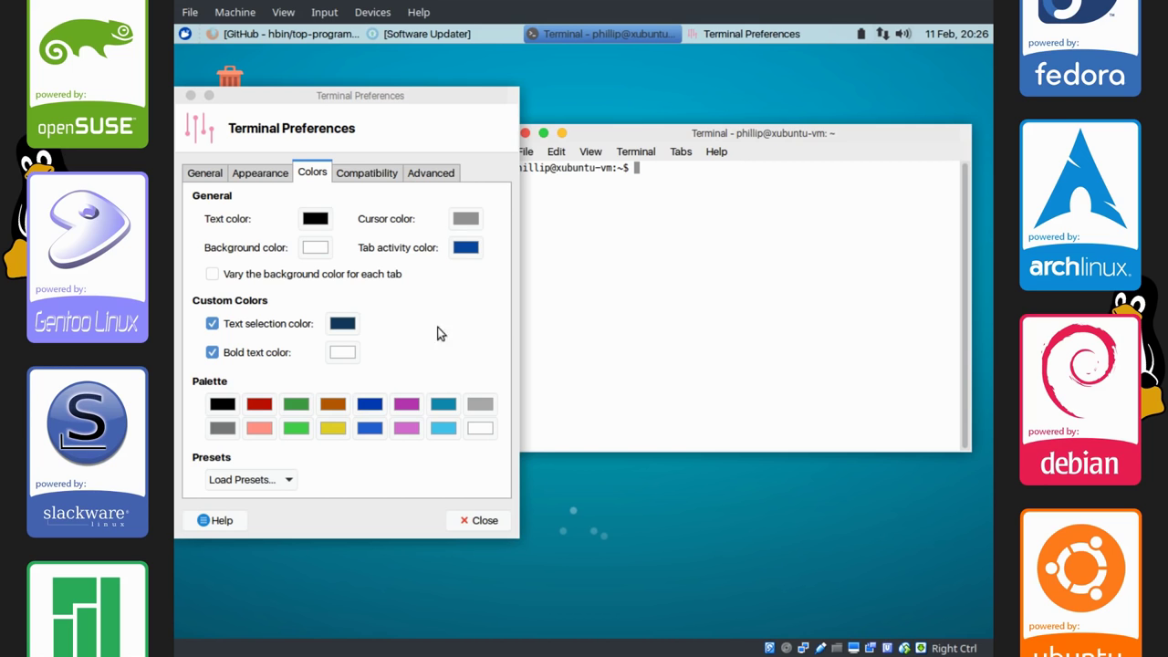
Change the terminal's bold text color to black (#000000)
{"action": "left_click", "coordinate": [342, 352]}
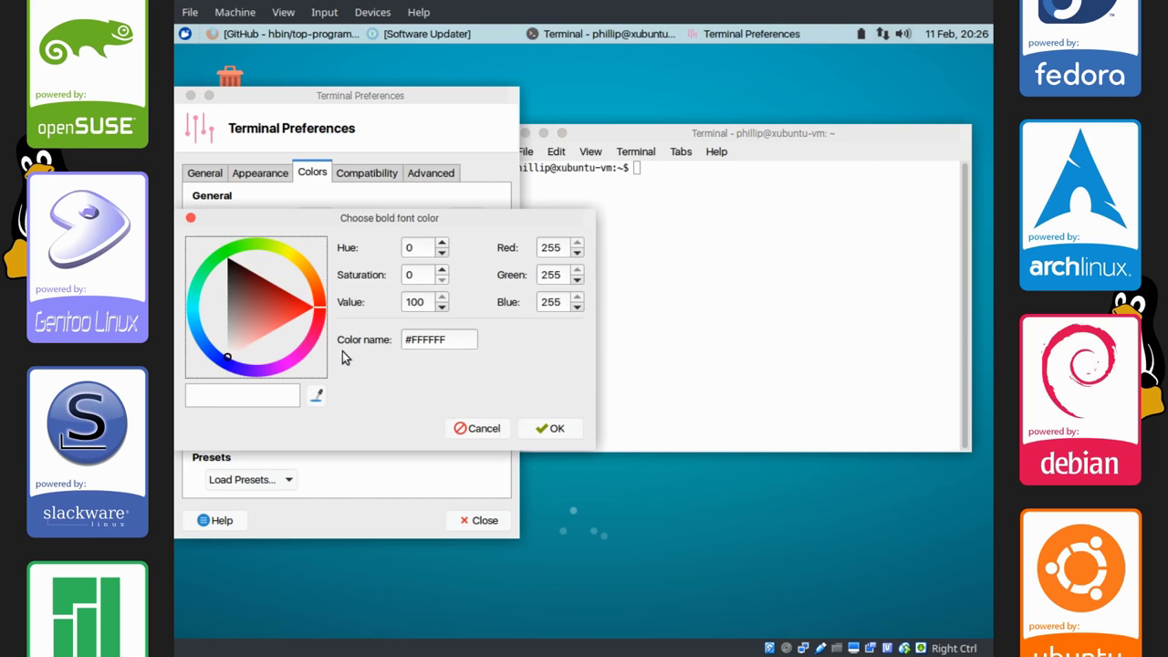
{"action": "left_click_drag", "start_coordinate": [470, 340], "coordinate": [407, 341]}
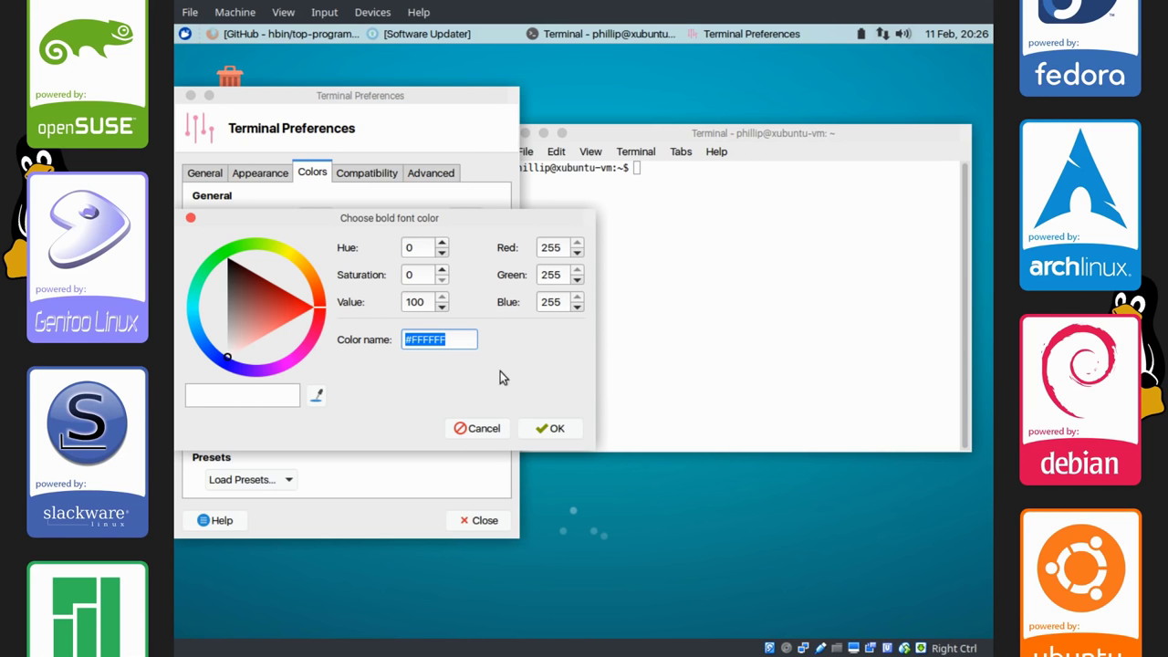
{"action": "key", "text": "End"}
{"action": "key", "text": "BackSpace"}
{"action": "key", "text": "BackSpace"}
{"action": "key", "text": "BackSpace"}
{"action": "key", "text": "BackSpace"}
{"action": "key", "text": "BackSpace"}
{"action": "key", "text": "BackSpace"}
{"action": "type", "text": "000000"}
{"action": "left_click", "coordinate": [539, 431]}
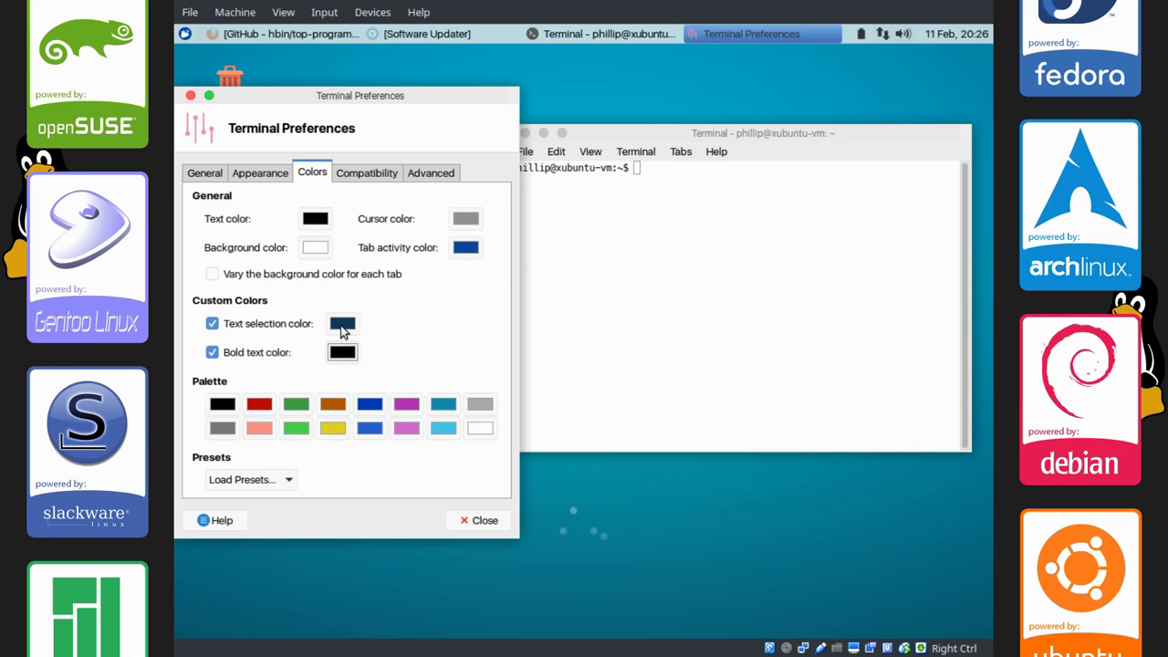
Set the terminal's text selection color to #BFBFBF and test it by selecting the prompt line
{"action": "left_click", "coordinate": [342, 324]}
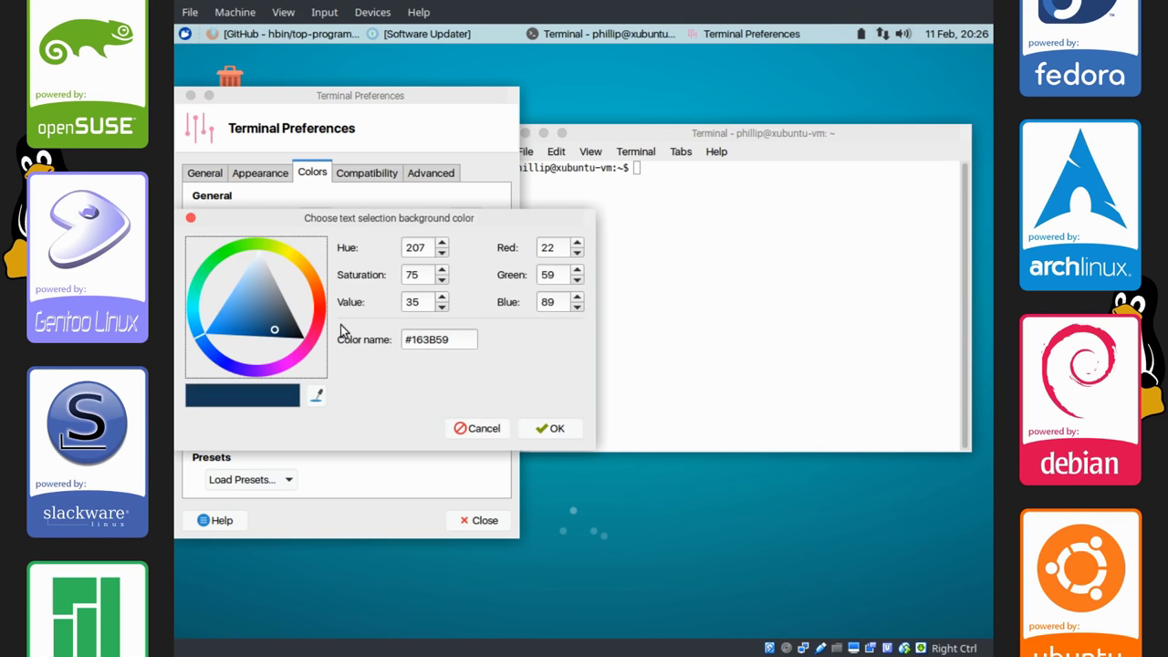
{"action": "left_click_drag", "start_coordinate": [460, 340], "coordinate": [409, 340]}
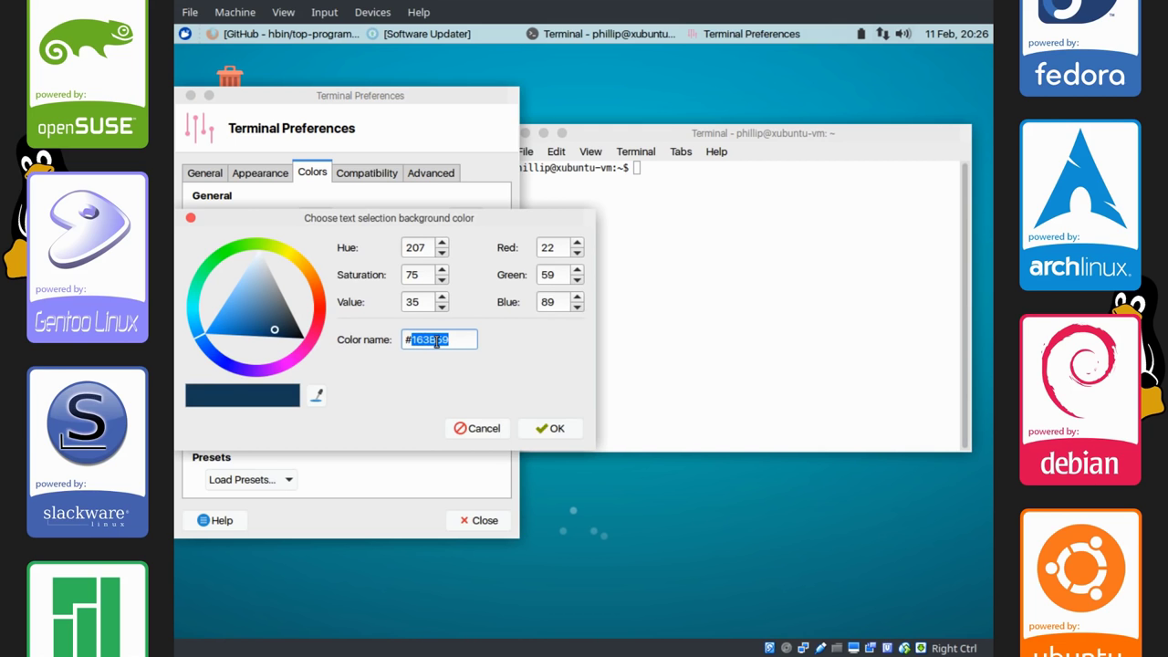
{"action": "type", "text": "BFBFBF"}
{"action": "left_click", "coordinate": [540, 427]}
{"action": "left_click_drag", "start_coordinate": [566, 311], "coordinate": [686, 258]}
{"action": "left_click_drag", "start_coordinate": [703, 183], "coordinate": [672, 230]}
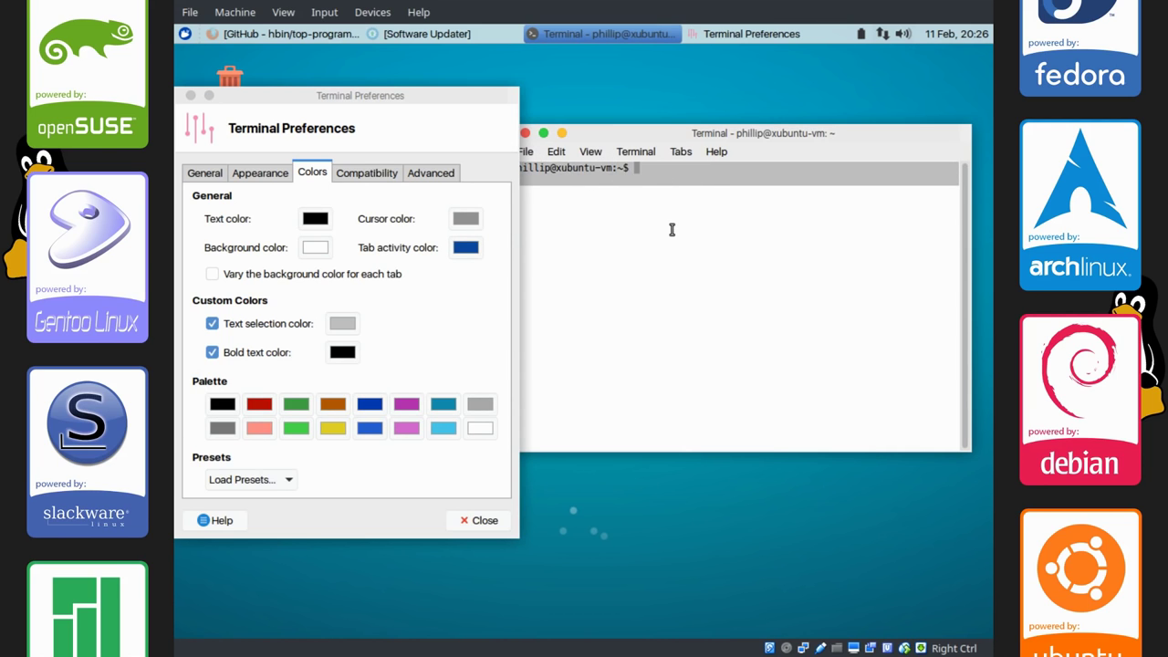
{"action": "left_click", "coordinate": [515, 252]}
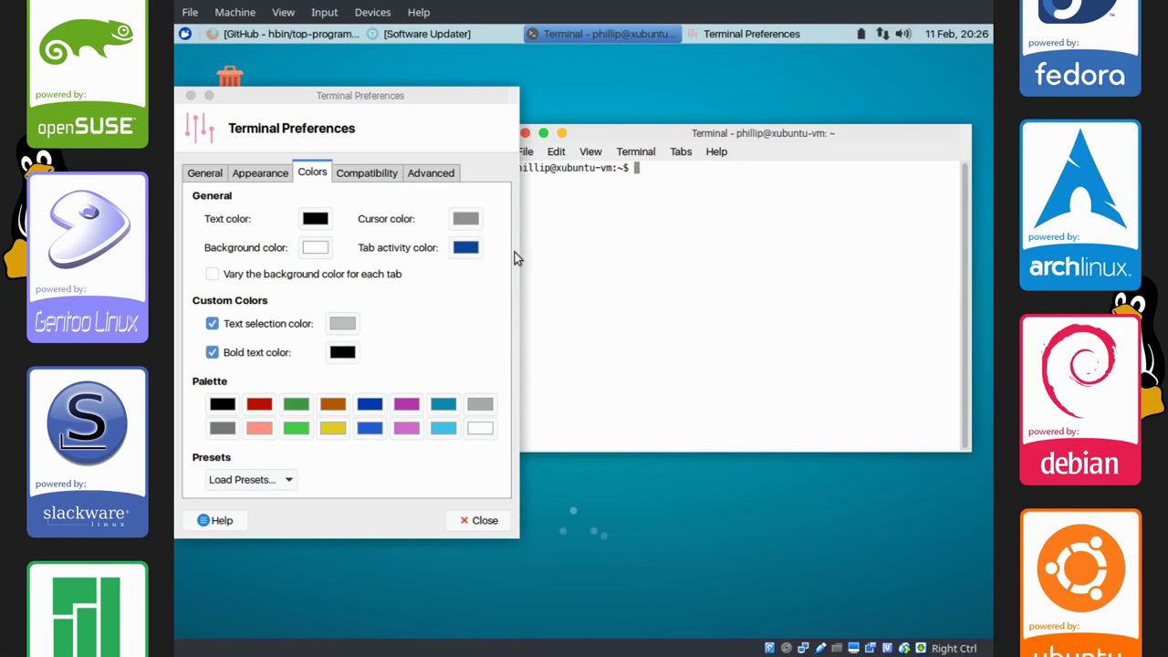
Set the terminal's tab activity color to #BFBFBF
{"action": "left_click", "coordinate": [465, 253]}
{"action": "left_click", "coordinate": [462, 345]}
{"action": "double_click", "coordinate": [411, 344]}
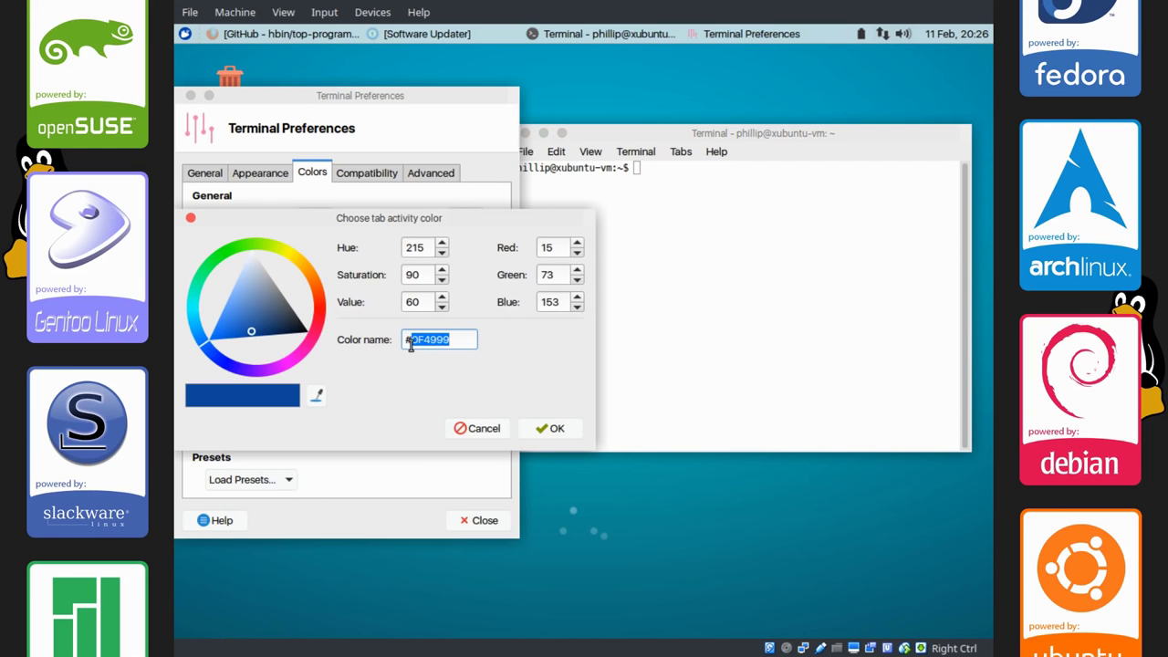
{"action": "type", "text": "BFBFBF"}
{"action": "left_click", "coordinate": [550, 428]}
{"action": "left_click", "coordinate": [641, 355]}
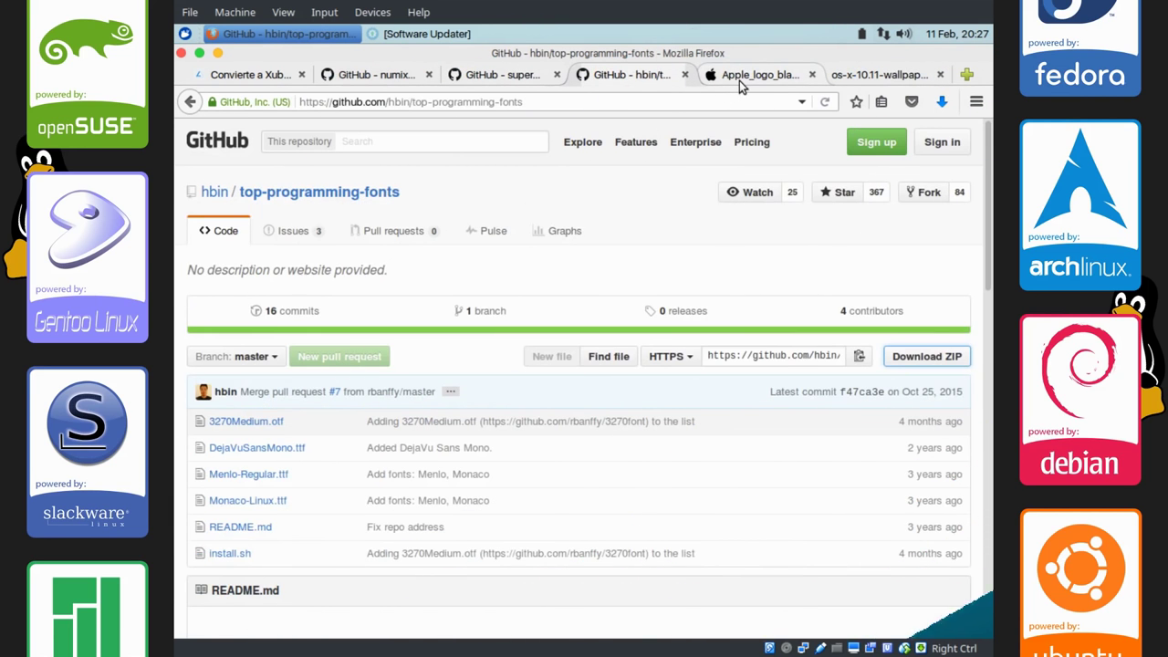
Start saving the Apple logo image from Firefox, choosing the home folder and showing hidden files
{"action": "left_click", "coordinate": [740, 79]}
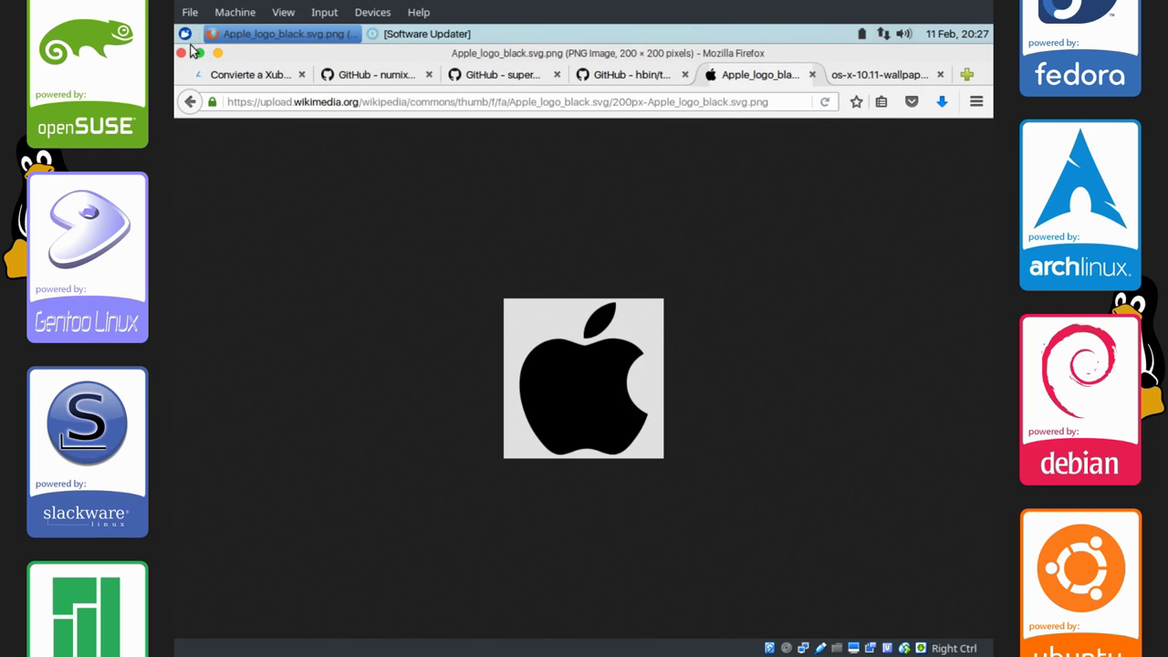
{"action": "right_click", "coordinate": [598, 359]}
{"action": "left_click", "coordinate": [621, 405]}
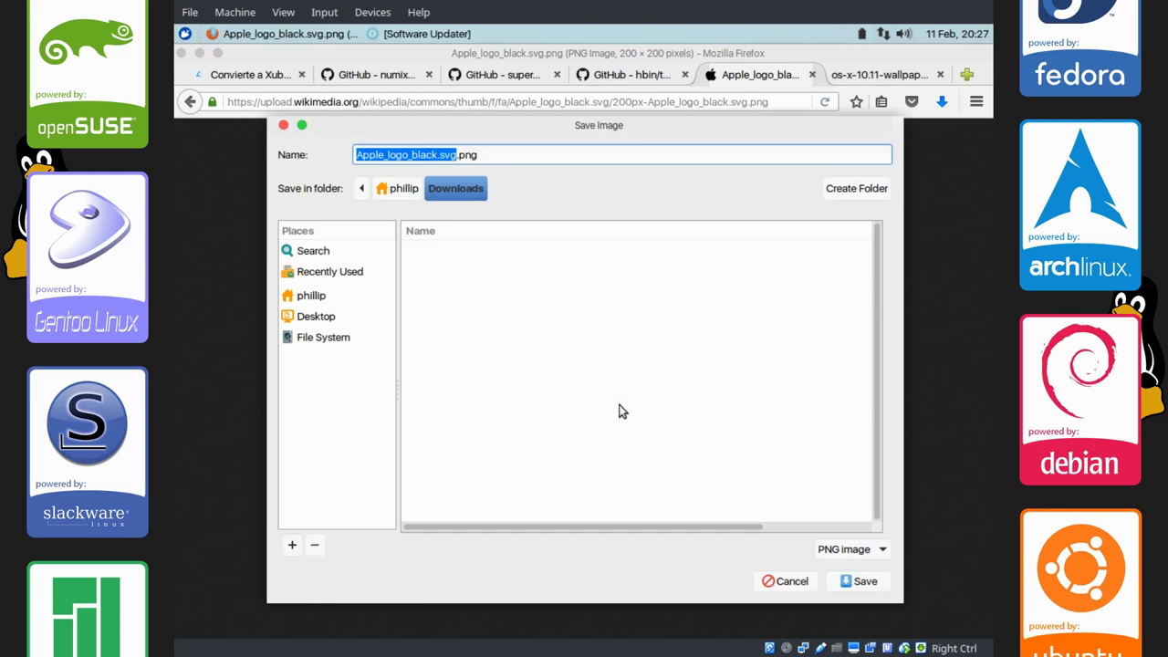
{"action": "left_click", "coordinate": [324, 296]}
{"action": "right_click", "coordinate": [626, 451]}
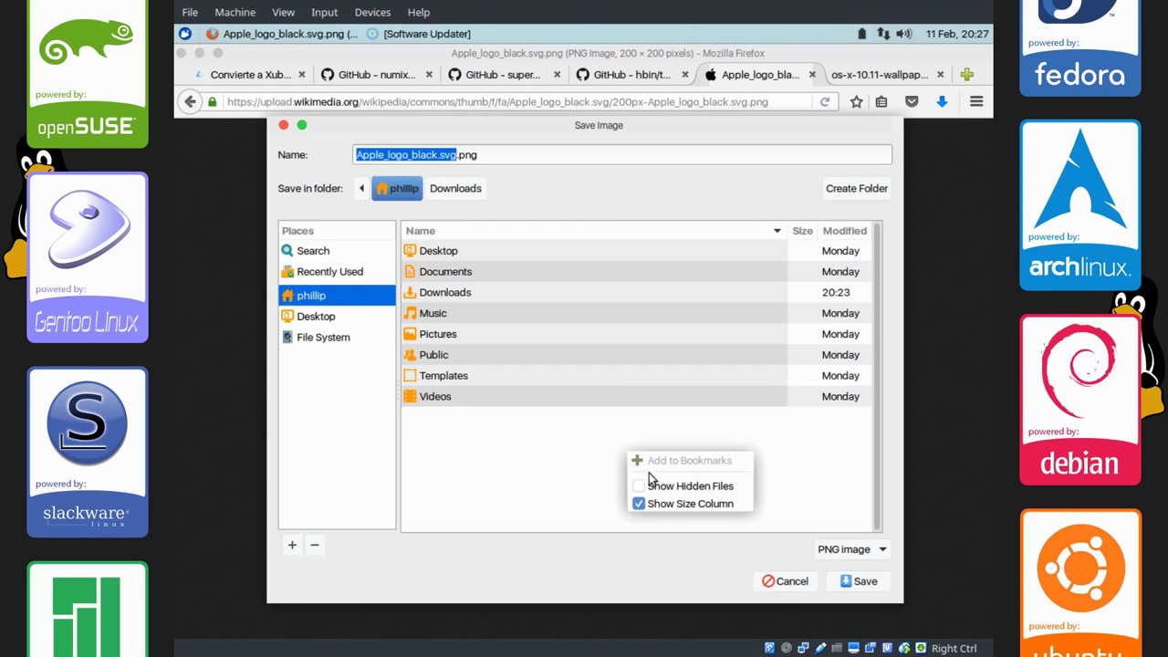
{"action": "left_click", "coordinate": [656, 488]}
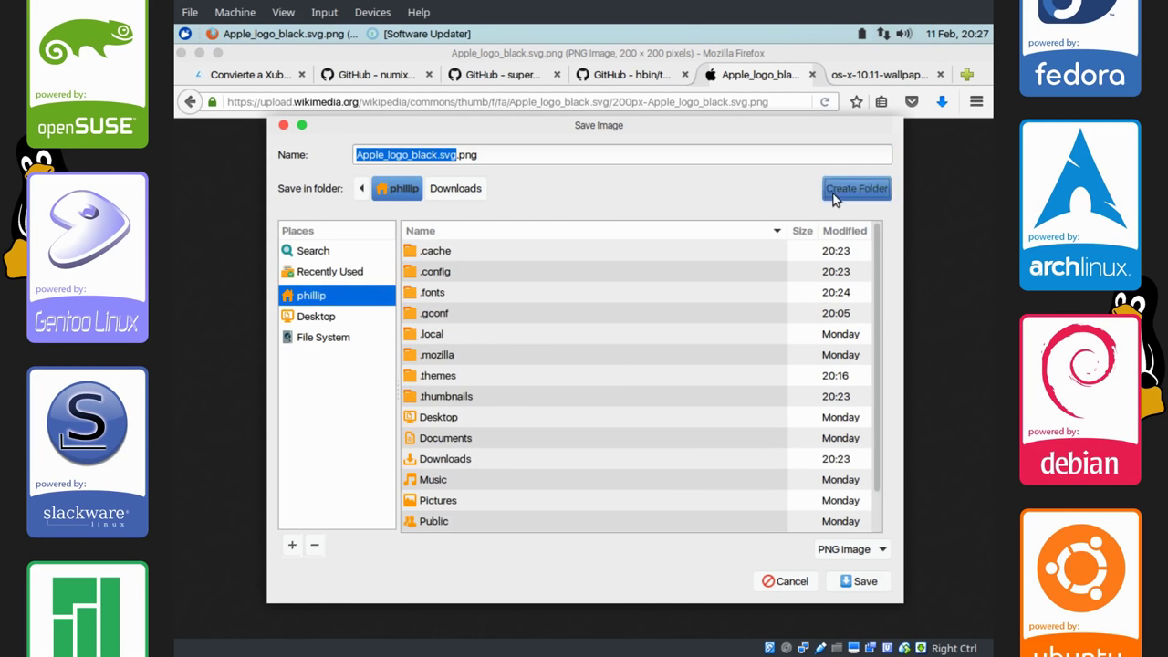
Create a hidden folder named .modifications in the home folder and save Apple_logo_black.svg.png into it
{"action": "left_click", "coordinate": [856, 188]}
{"action": "type", "text": ".mo"}
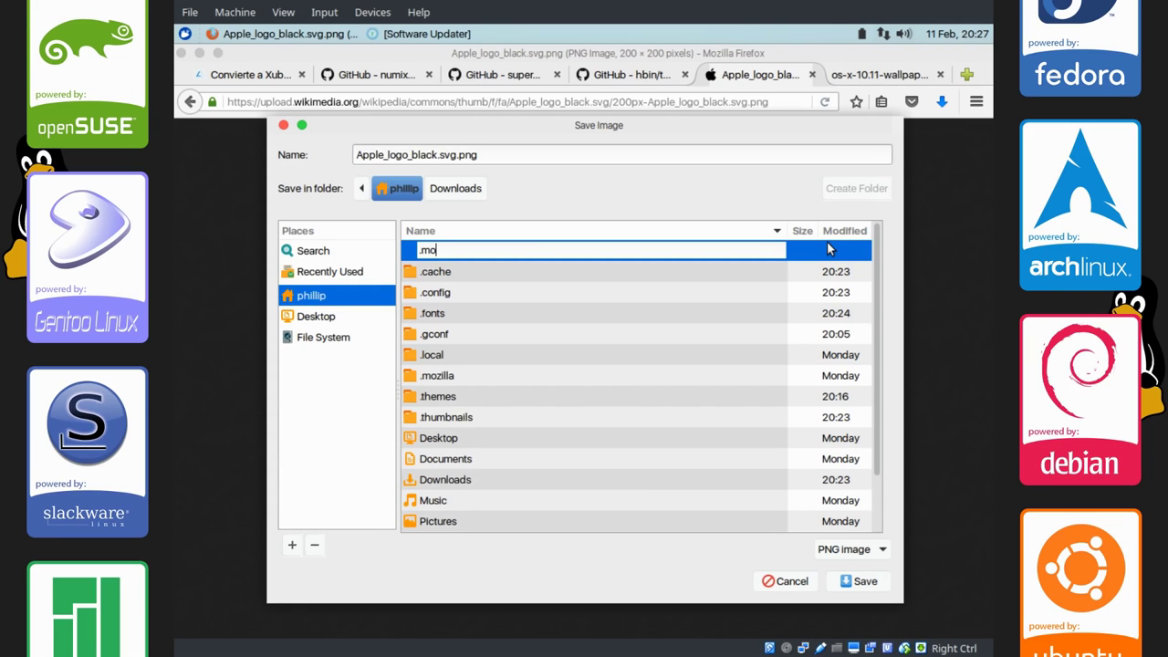
{"action": "type", "text": "difications"}
{"action": "key", "text": "Return"}
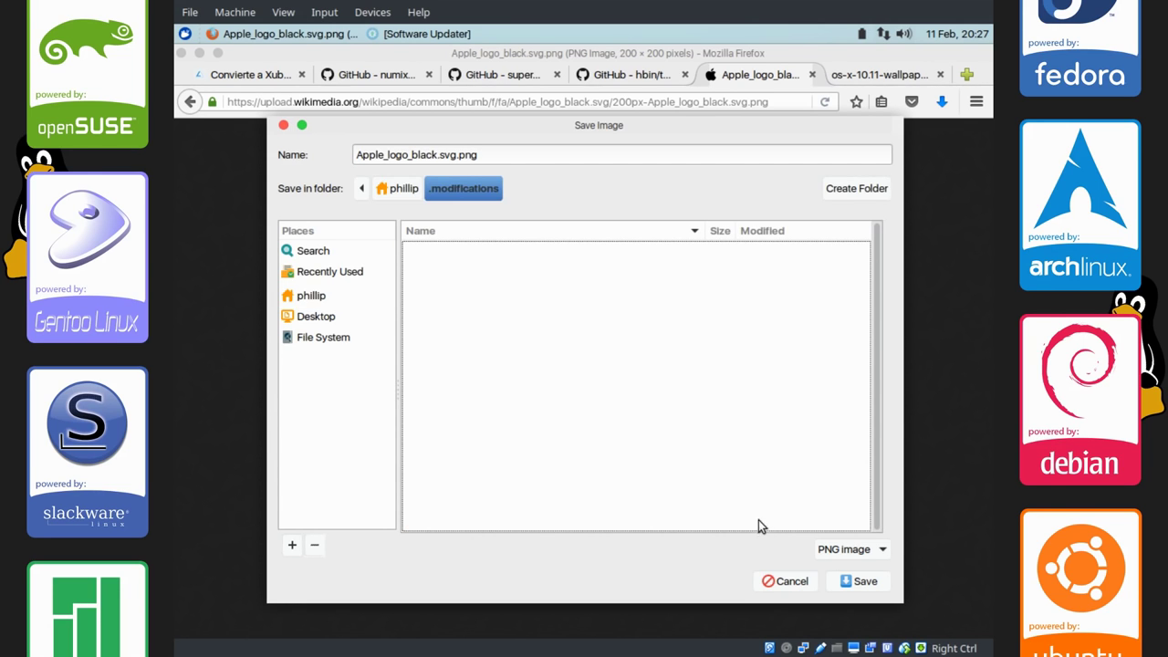
{"action": "left_click", "coordinate": [859, 582]}
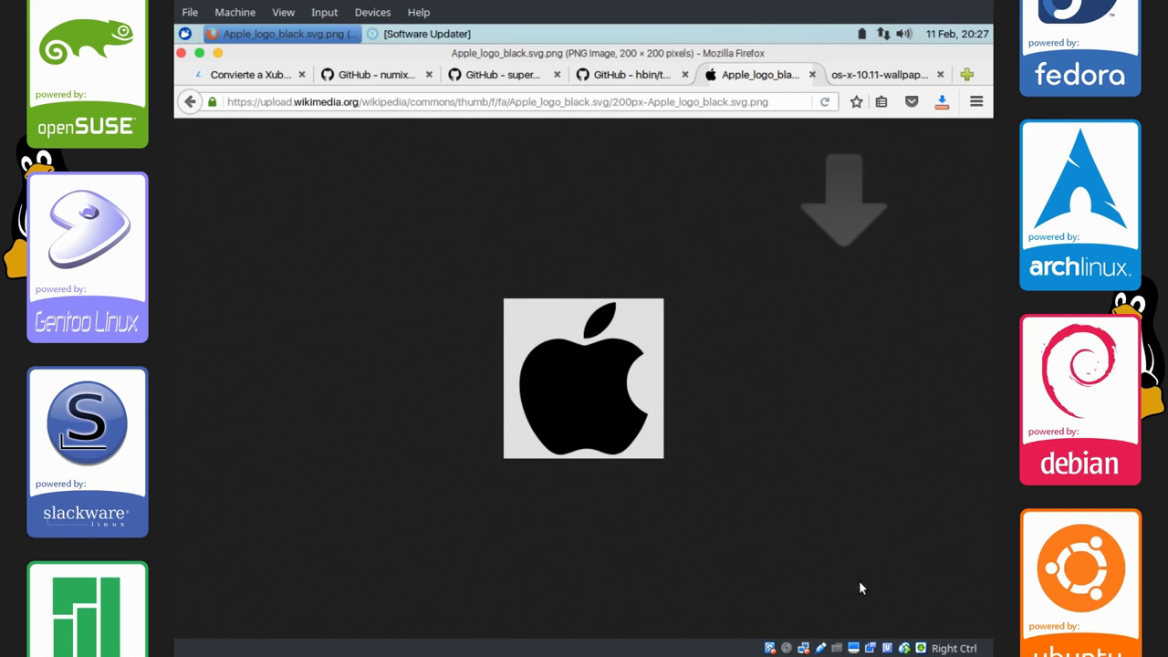
Set the Whisker Menu's panel icon to the image file Apple_logo_black.svg.png from the .modifications folder, and close its properties
{"action": "right_click", "coordinate": [184, 36]}
{"action": "left_click", "coordinate": [201, 67]}
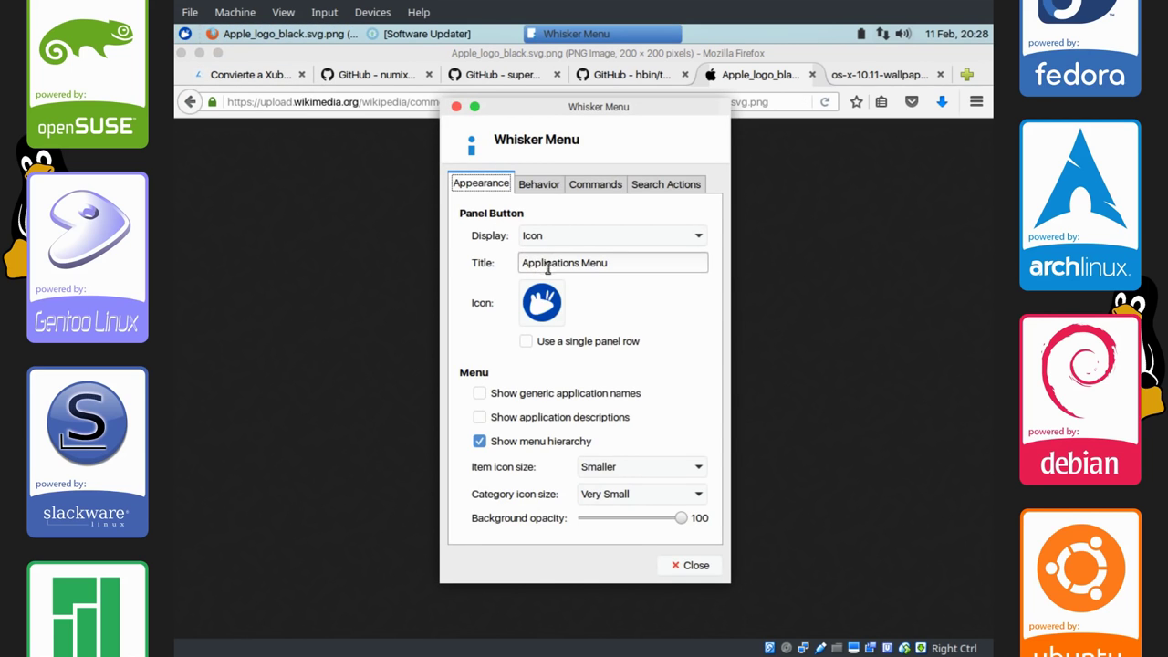
{"action": "left_click", "coordinate": [544, 304]}
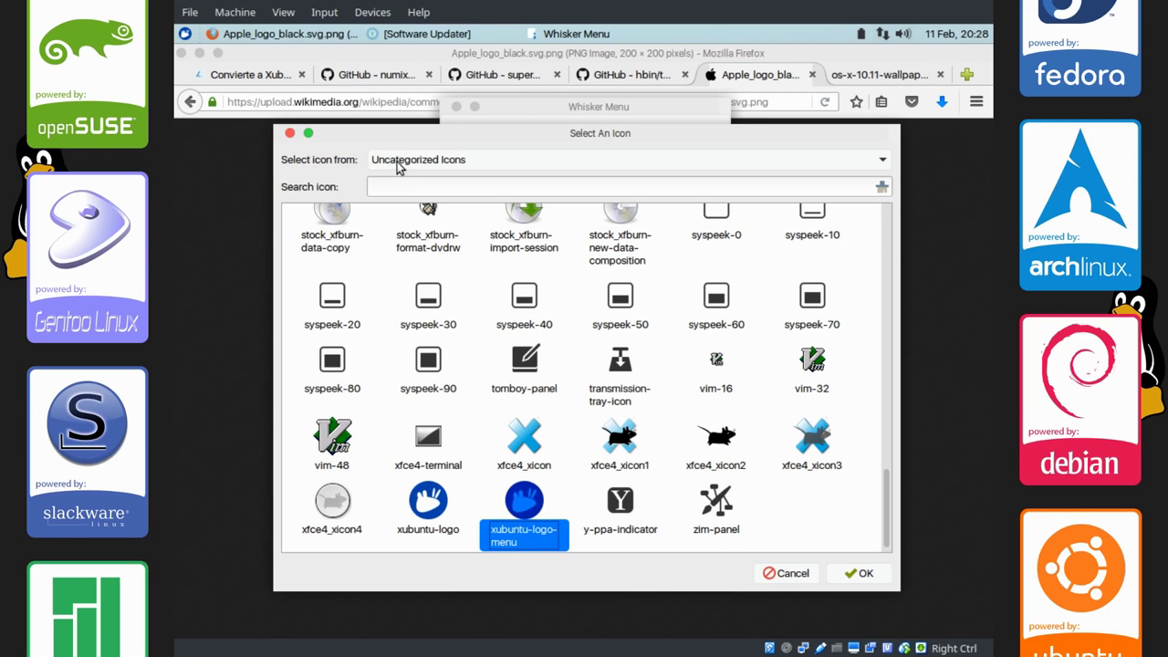
{"action": "left_click", "coordinate": [409, 165]}
{"action": "key", "text": "Escape"}
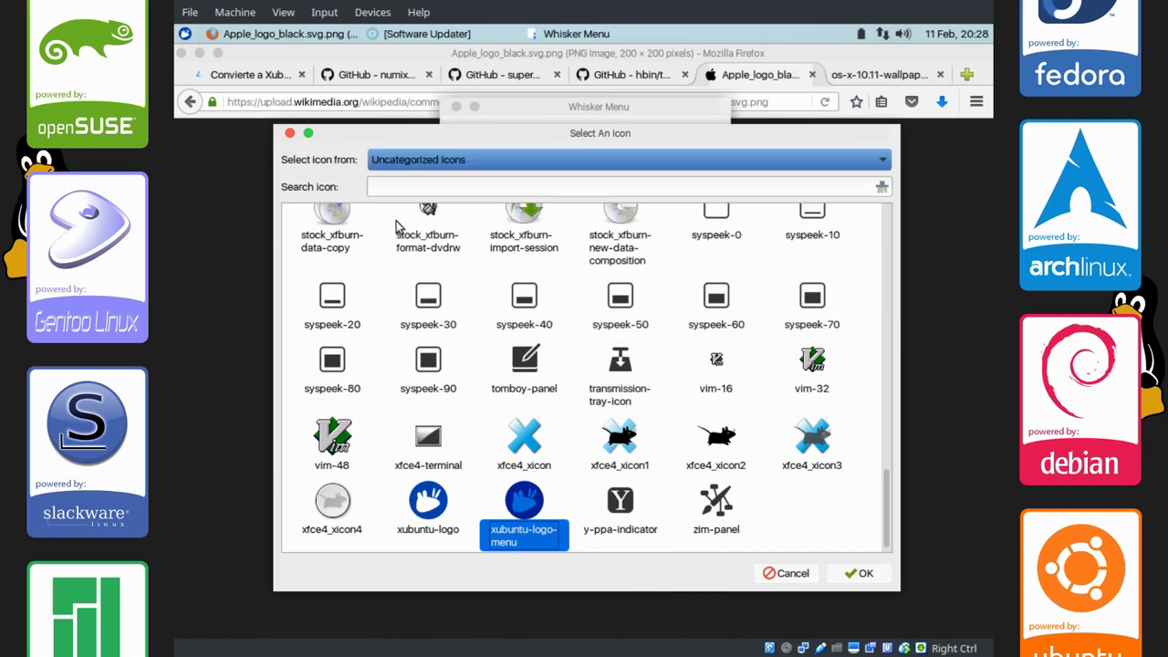
{"action": "key", "text": "Down"}
{"action": "left_click", "coordinate": [356, 290]}
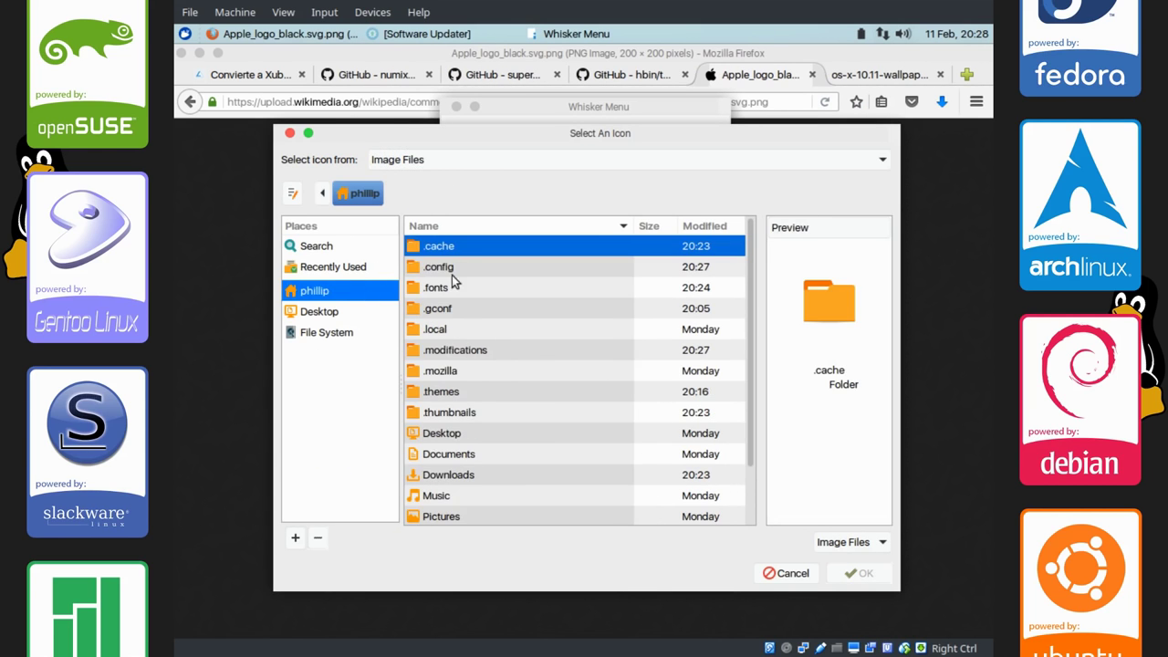
{"action": "double_click", "coordinate": [487, 350]}
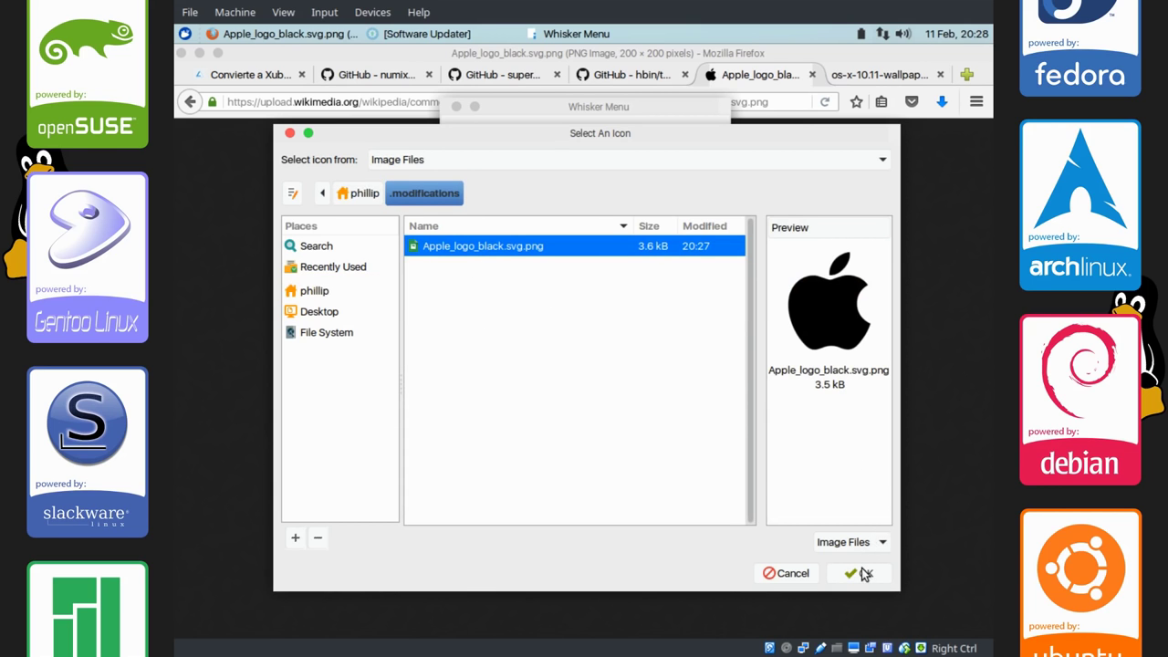
{"action": "left_click", "coordinate": [863, 573]}
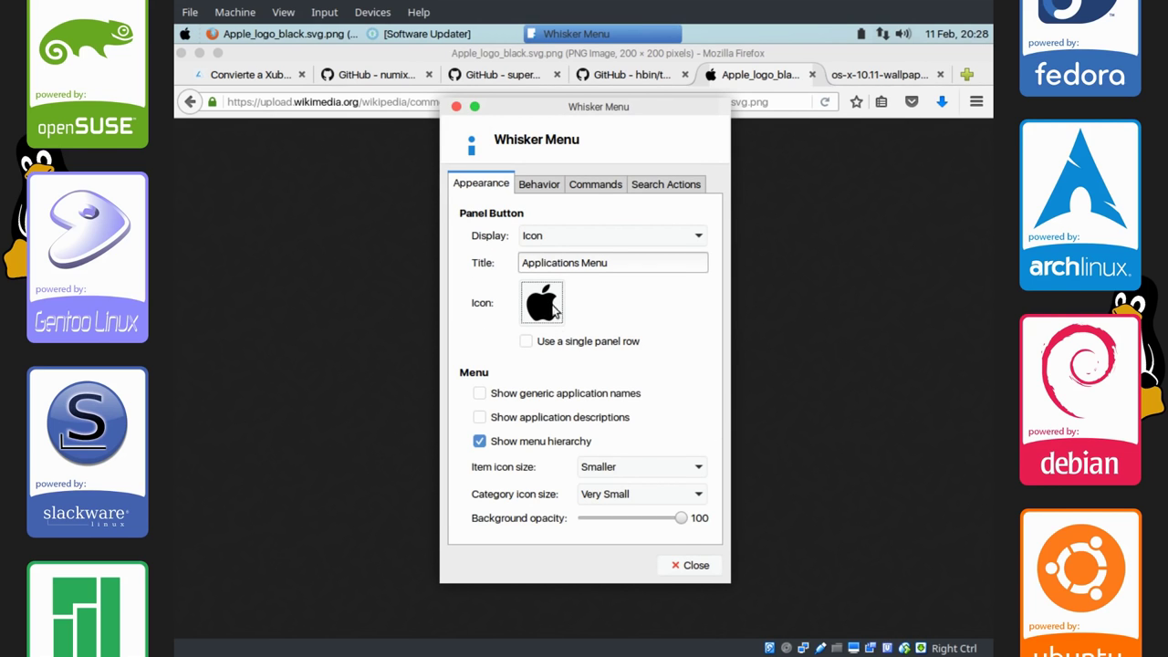
{"action": "left_click", "coordinate": [692, 567]}
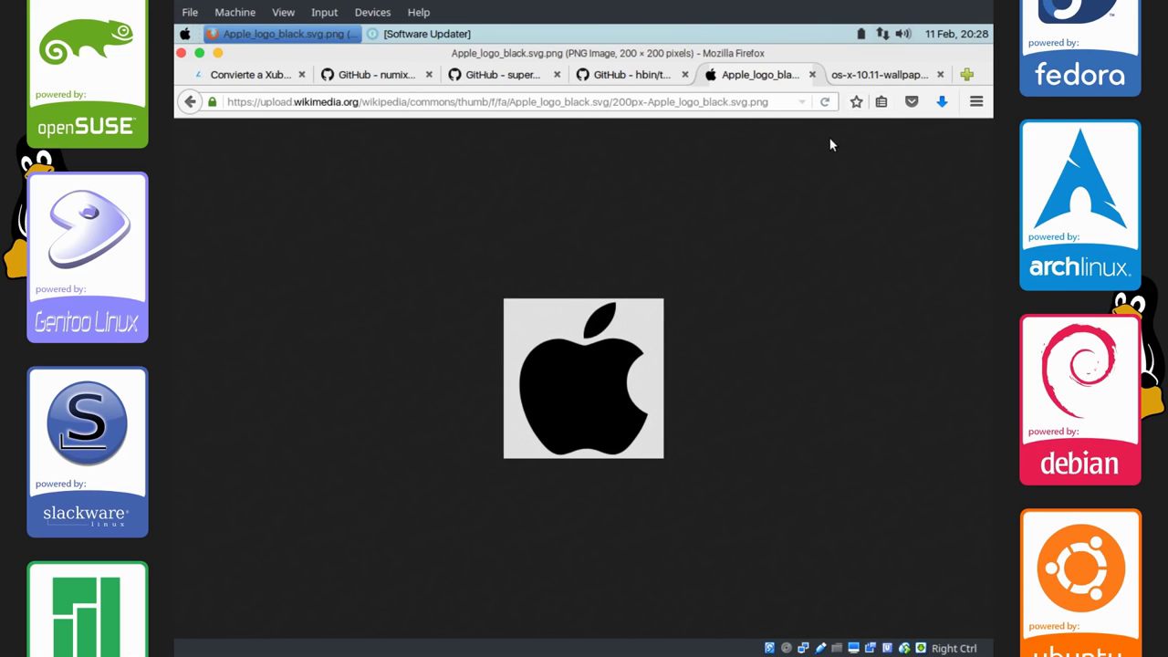
Save os-x-10.11-wallpaper.jpg from its browser page into a new hidden folder named .wallpapers in the home folder
{"action": "left_click", "coordinate": [867, 77]}
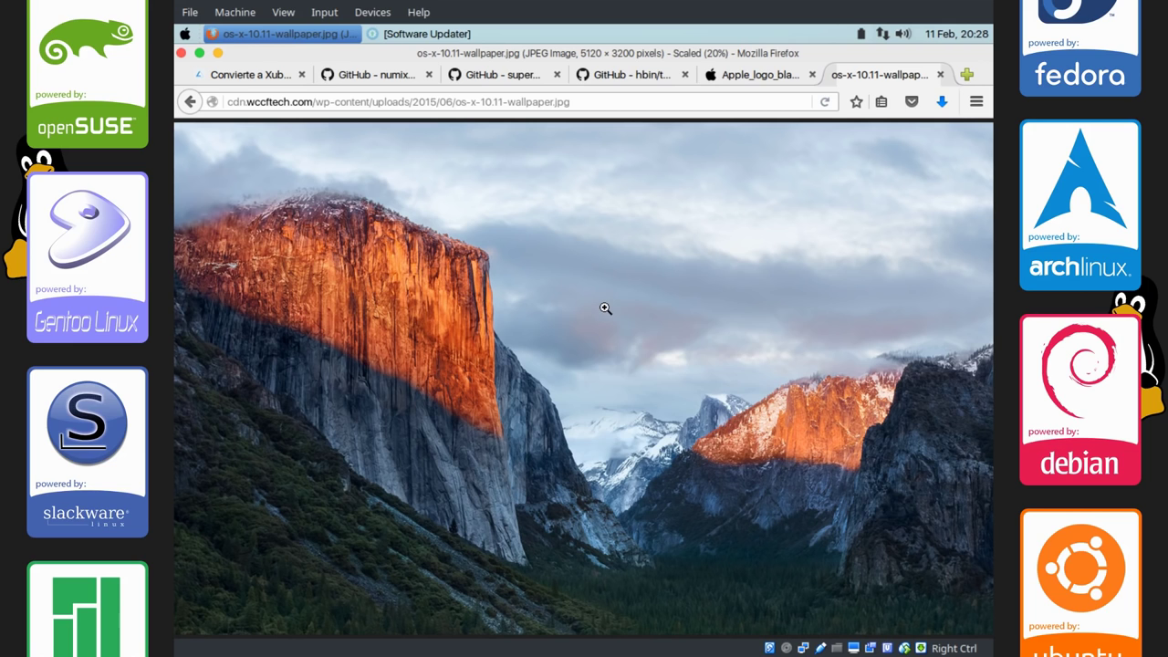
{"action": "right_click", "coordinate": [604, 309]}
{"action": "left_click", "coordinate": [636, 360]}
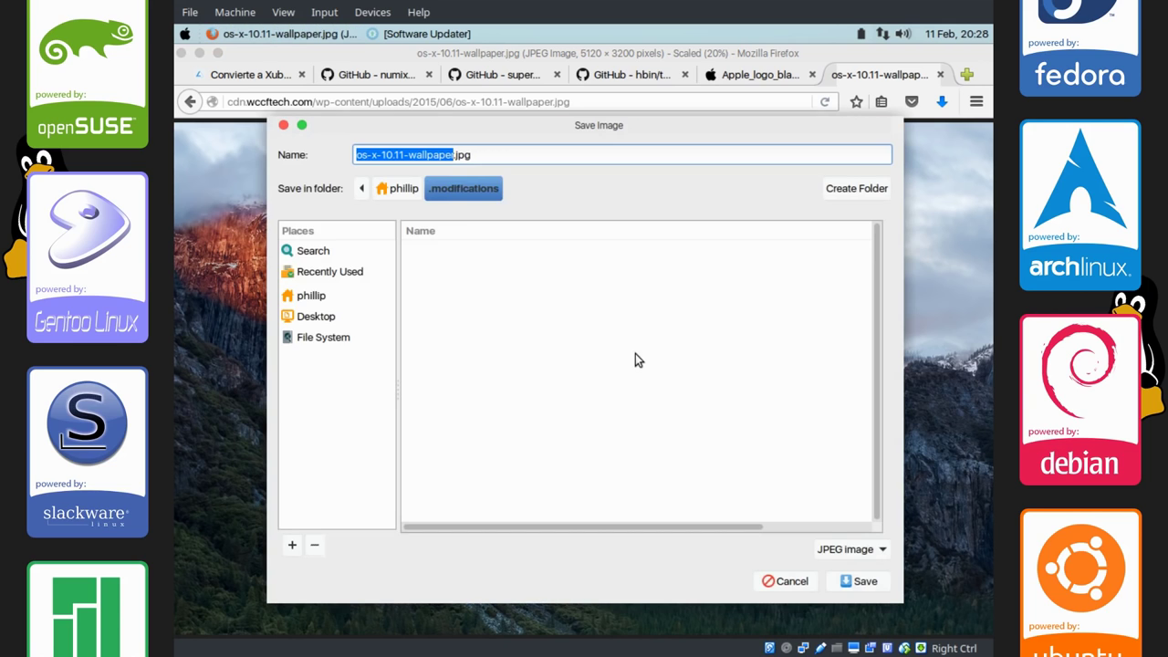
{"action": "left_click", "coordinate": [404, 189]}
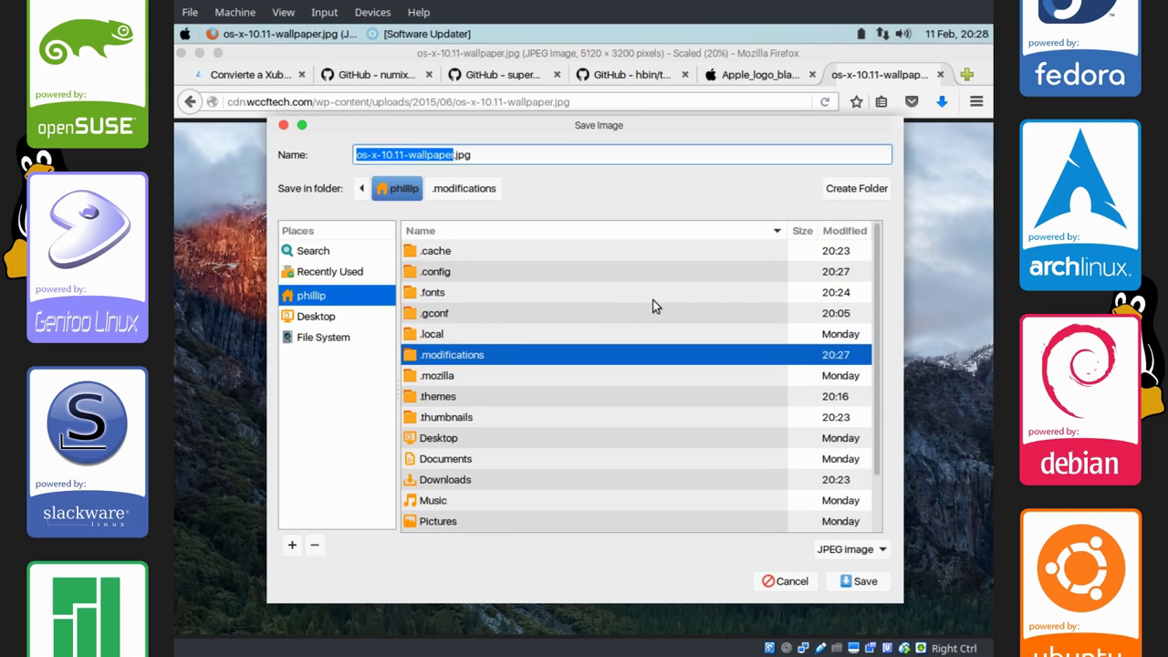
{"action": "left_click", "coordinate": [839, 189]}
{"action": "type", "text": "."}
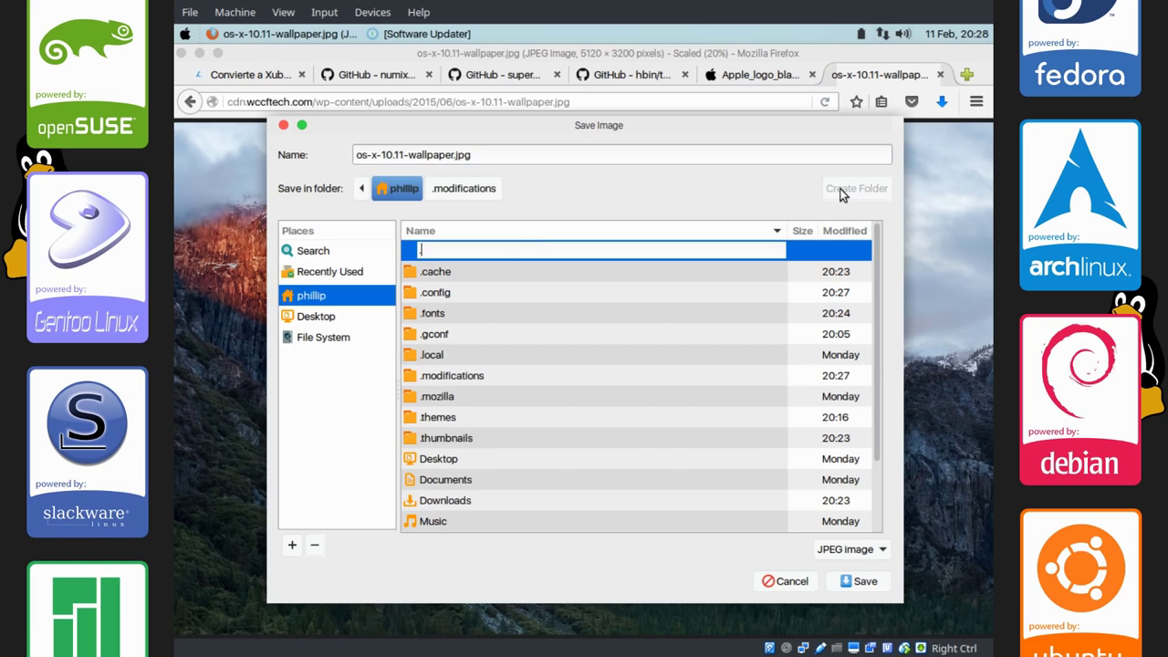
{"action": "type", "text": "waplpapers"}
{"action": "key", "text": "Return"}
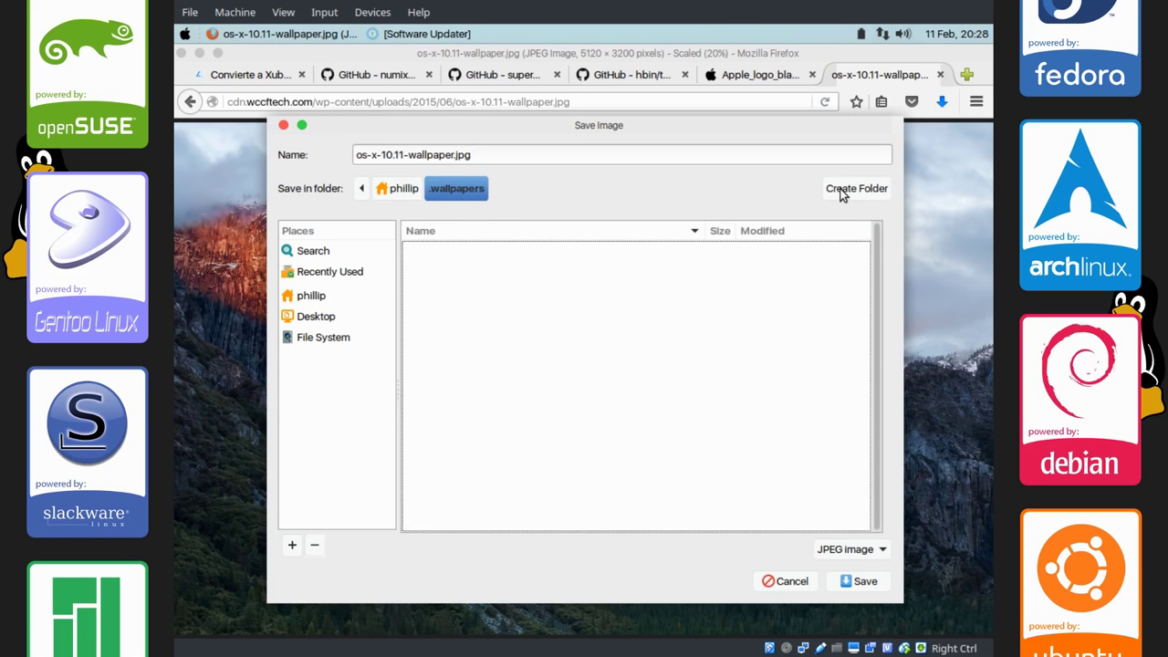
{"action": "left_click", "coordinate": [850, 583]}
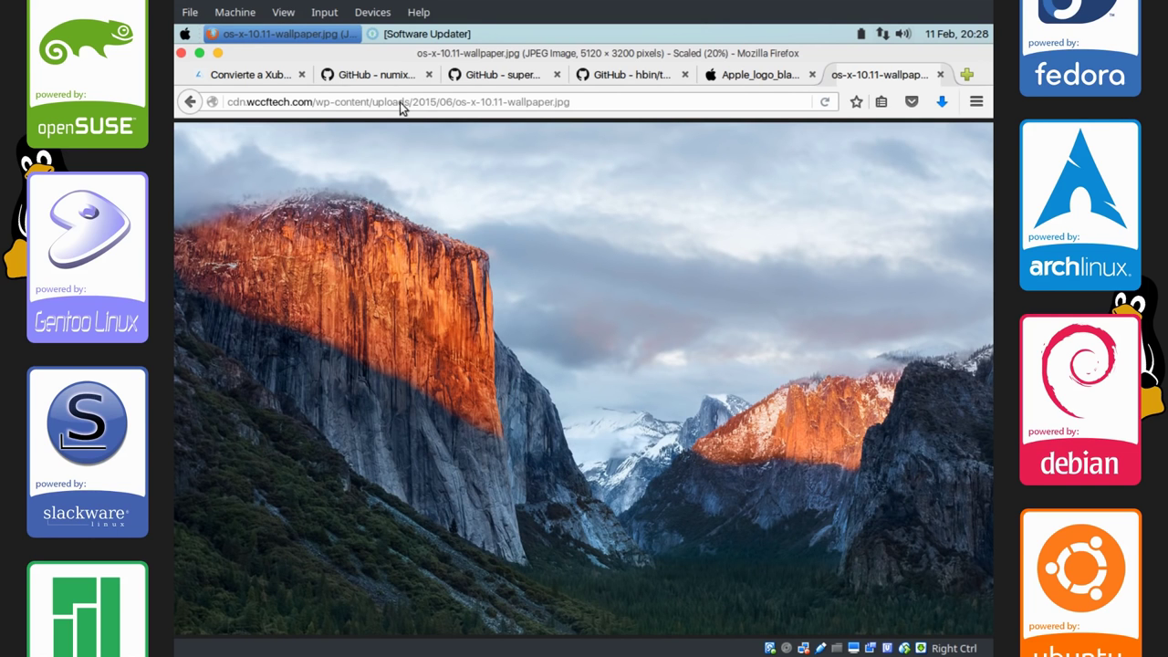
Set the desktop wallpaper to os-x-10.11-wallpaper.jpg by choosing the hidden .wallpapers folder in the home directory through the desktop settings
{"action": "left_click", "coordinate": [217, 55]}
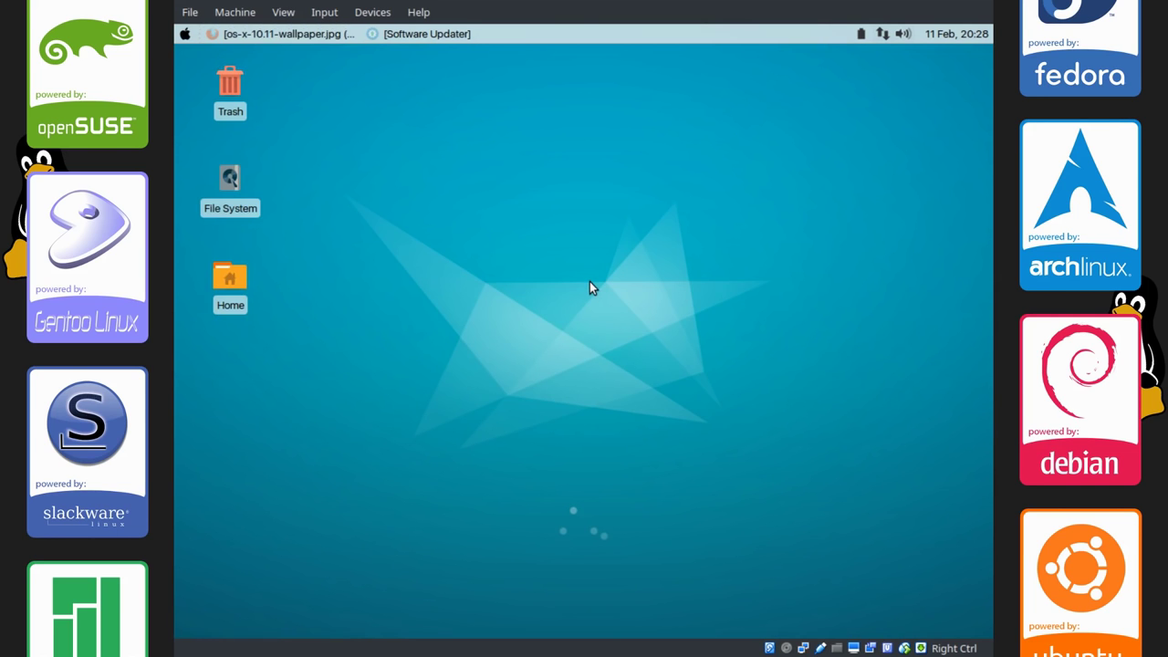
{"action": "right_click", "coordinate": [590, 287]}
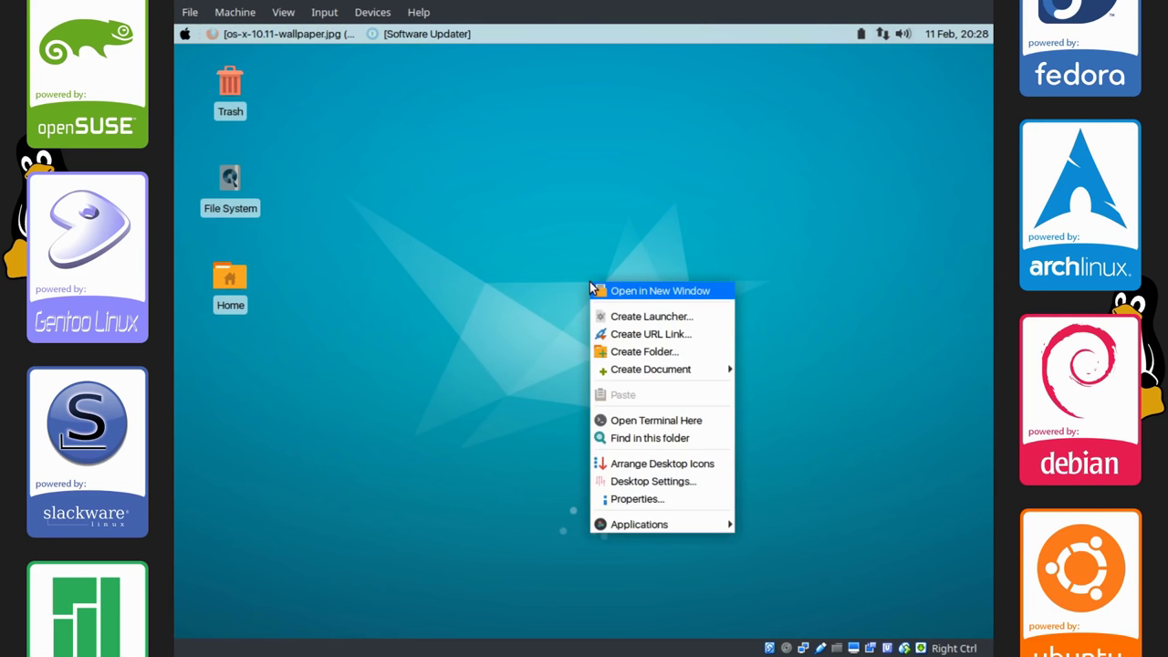
{"action": "left_click", "coordinate": [602, 484]}
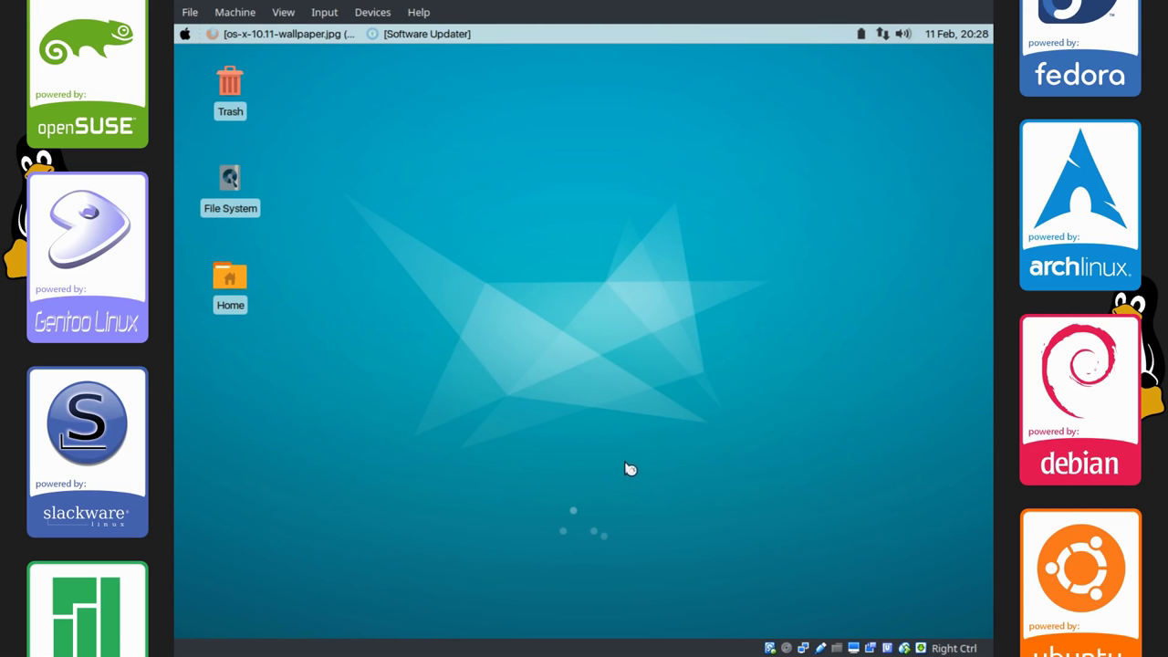
{"action": "left_click_drag", "start_coordinate": [631, 113], "coordinate": [558, 106]}
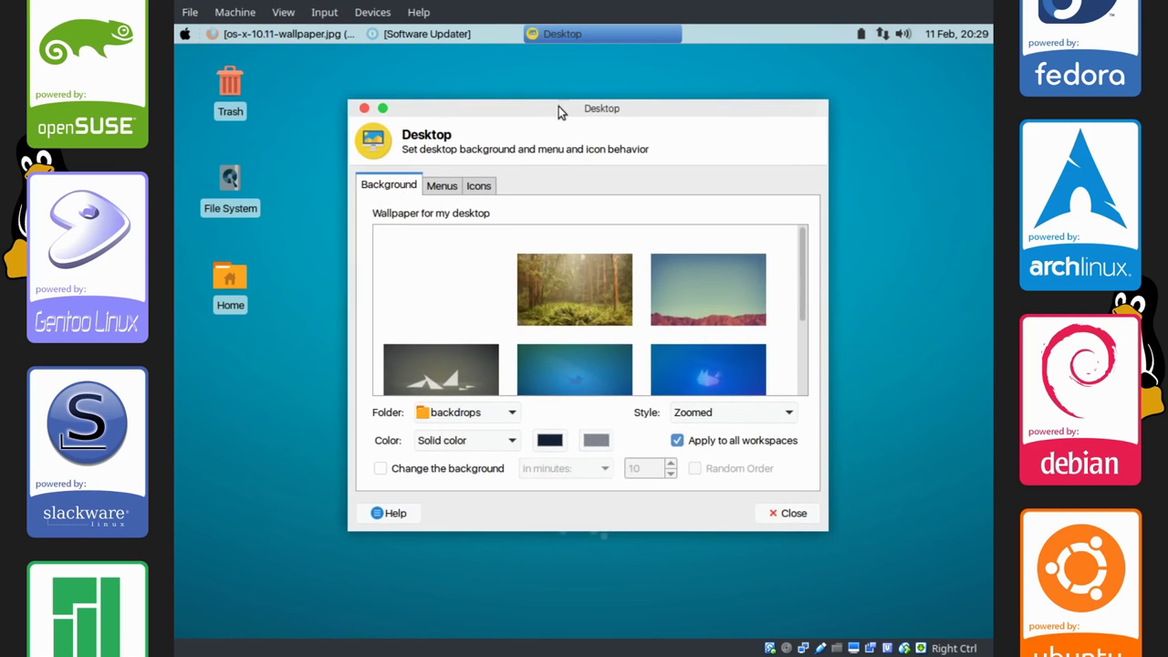
{"action": "left_click", "coordinate": [446, 417]}
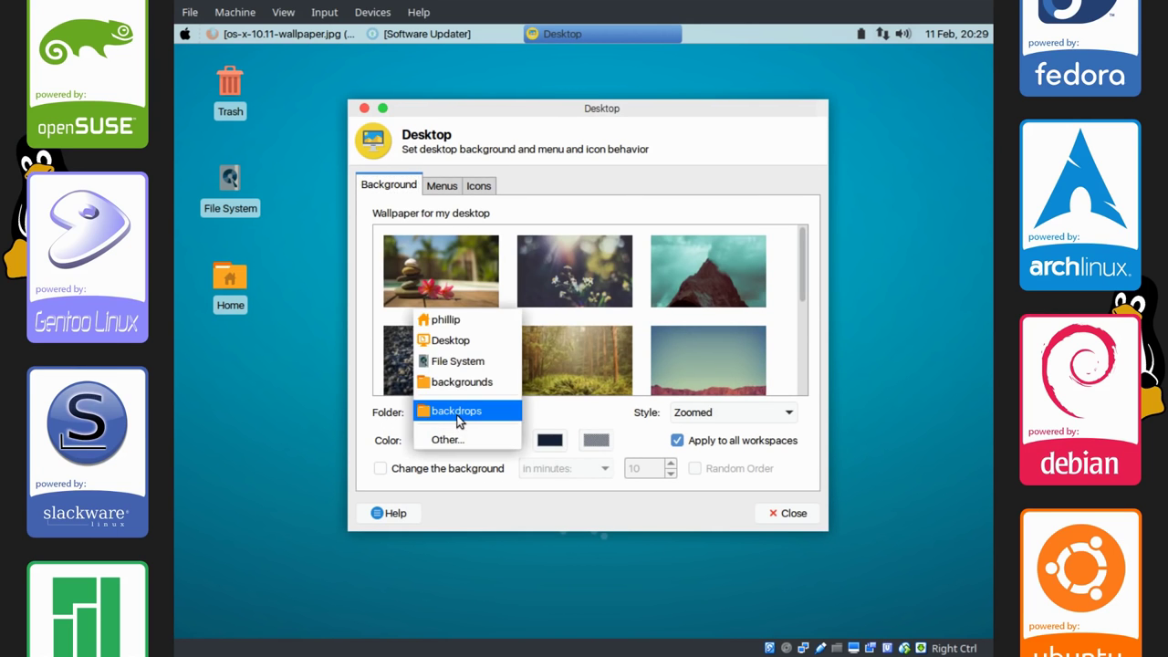
{"action": "left_click", "coordinate": [449, 441]}
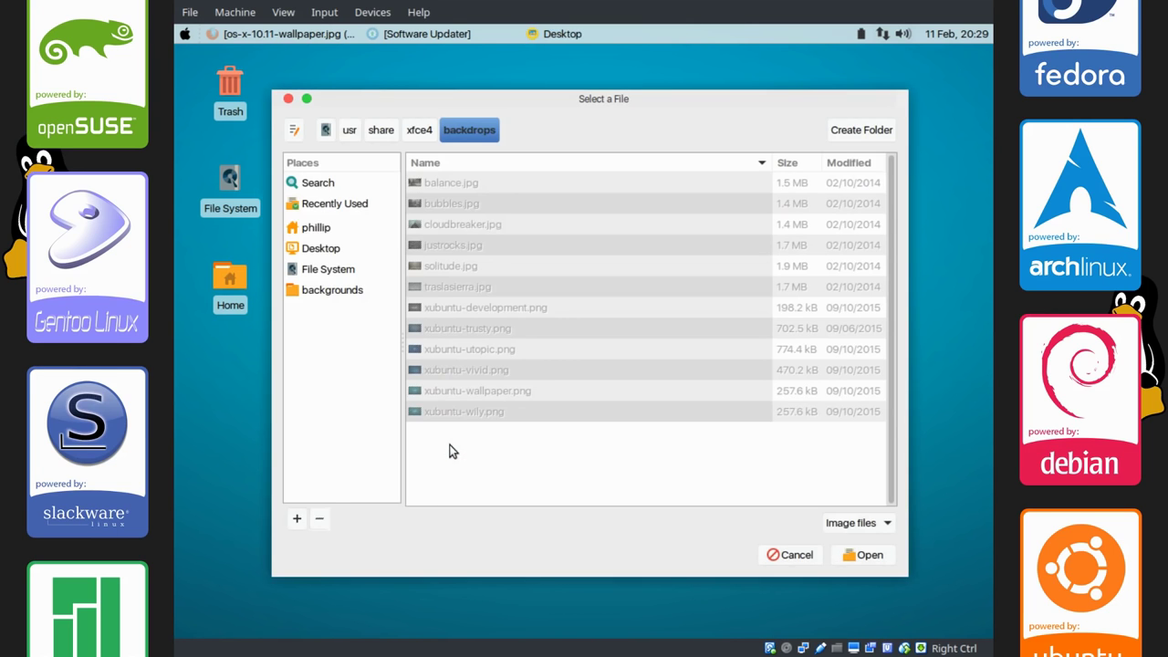
{"action": "left_click", "coordinate": [335, 230]}
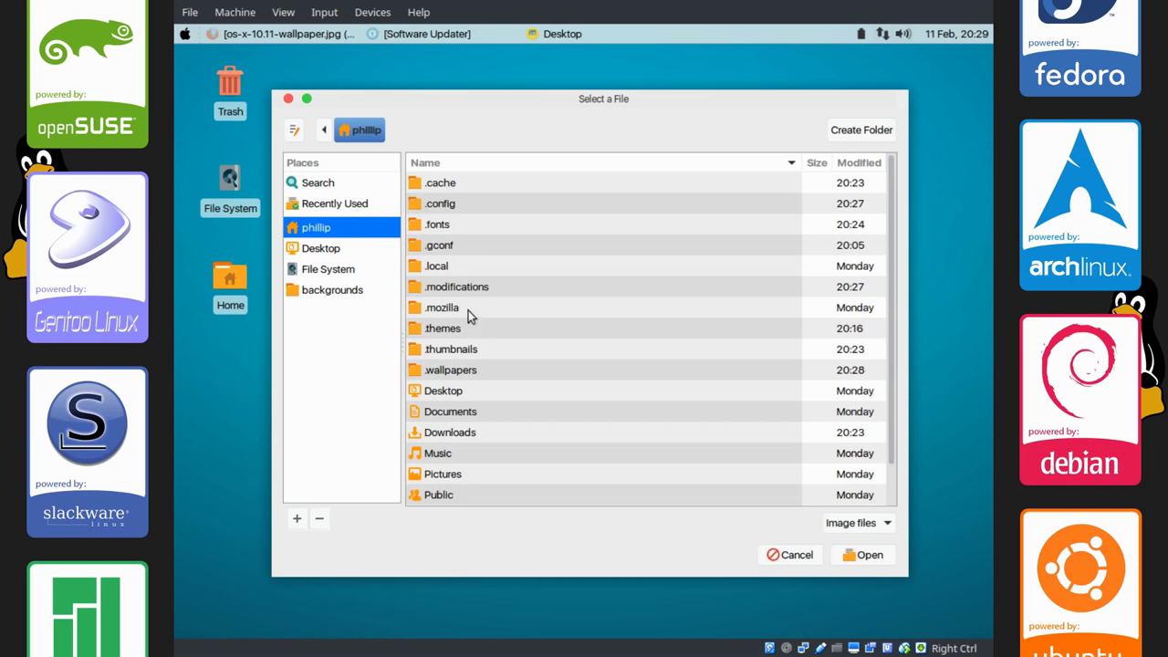
{"action": "double_click", "coordinate": [461, 367]}
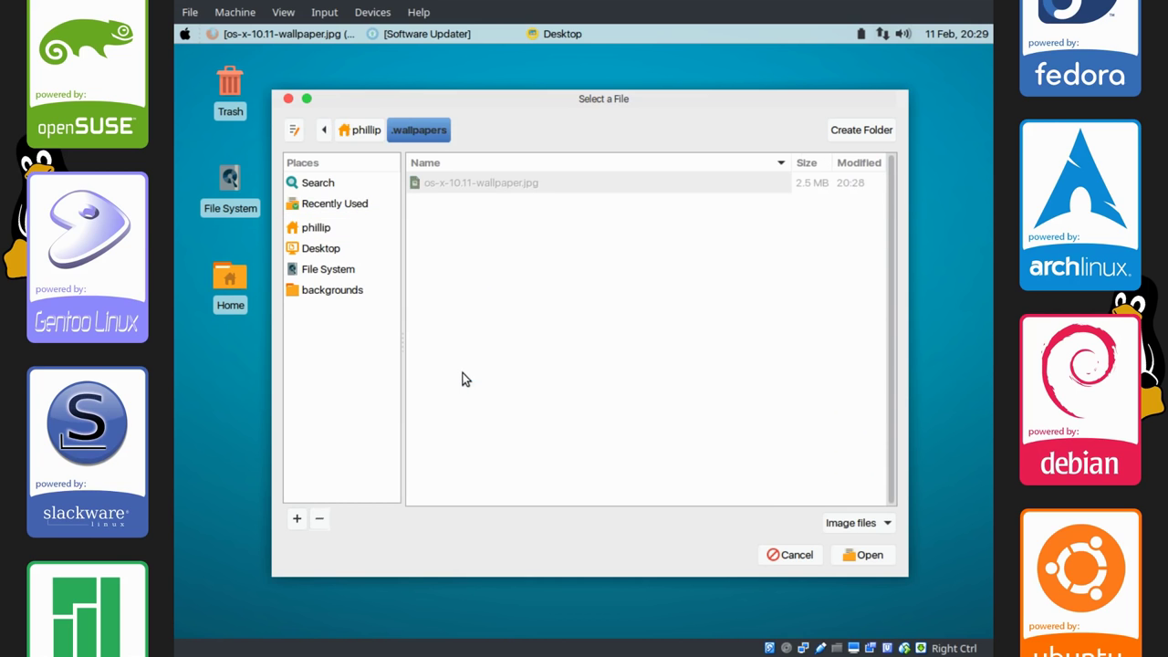
{"action": "left_click", "coordinate": [859, 555]}
{"action": "left_click", "coordinate": [456, 265]}
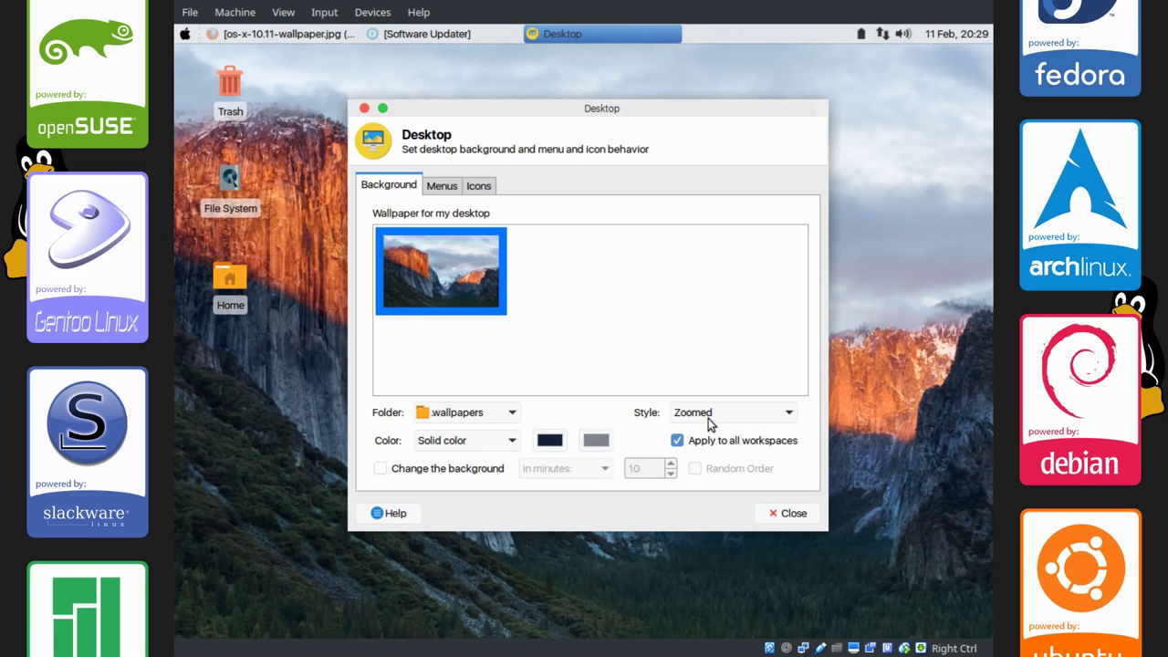
Try the Centered and Scaled wallpaper styles, return to Zoomed, and close the desktop settings
{"action": "left_click_drag", "start_coordinate": [669, 101], "coordinate": [630, 107]}
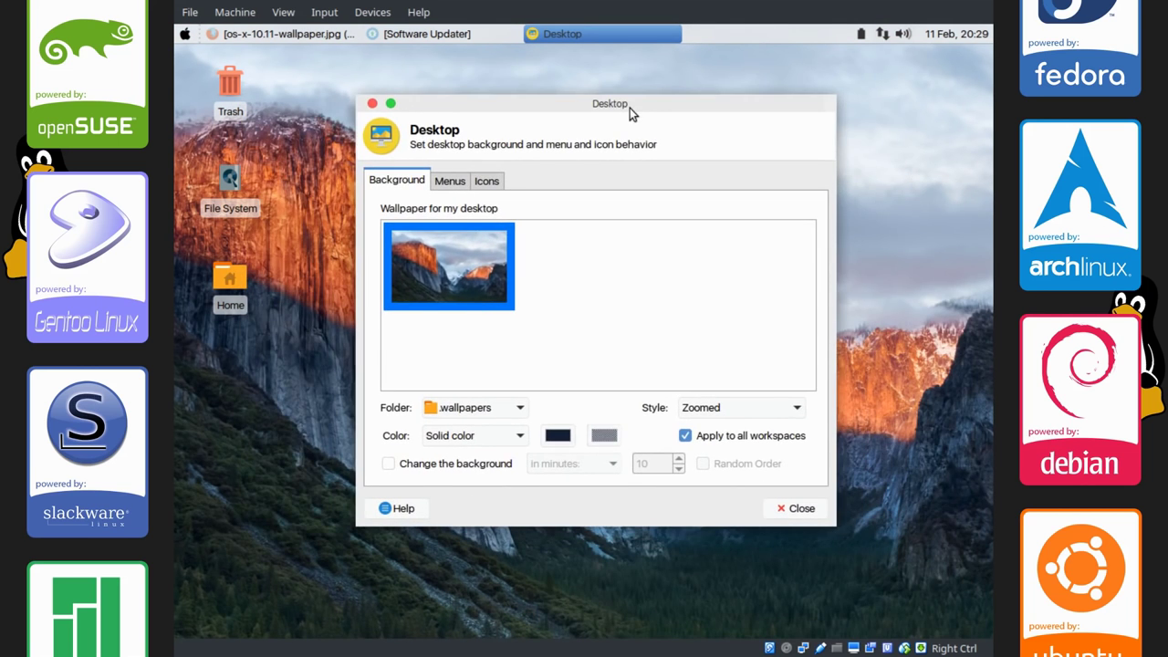
{"action": "left_click", "coordinate": [719, 408]}
{"action": "left_click", "coordinate": [708, 324]}
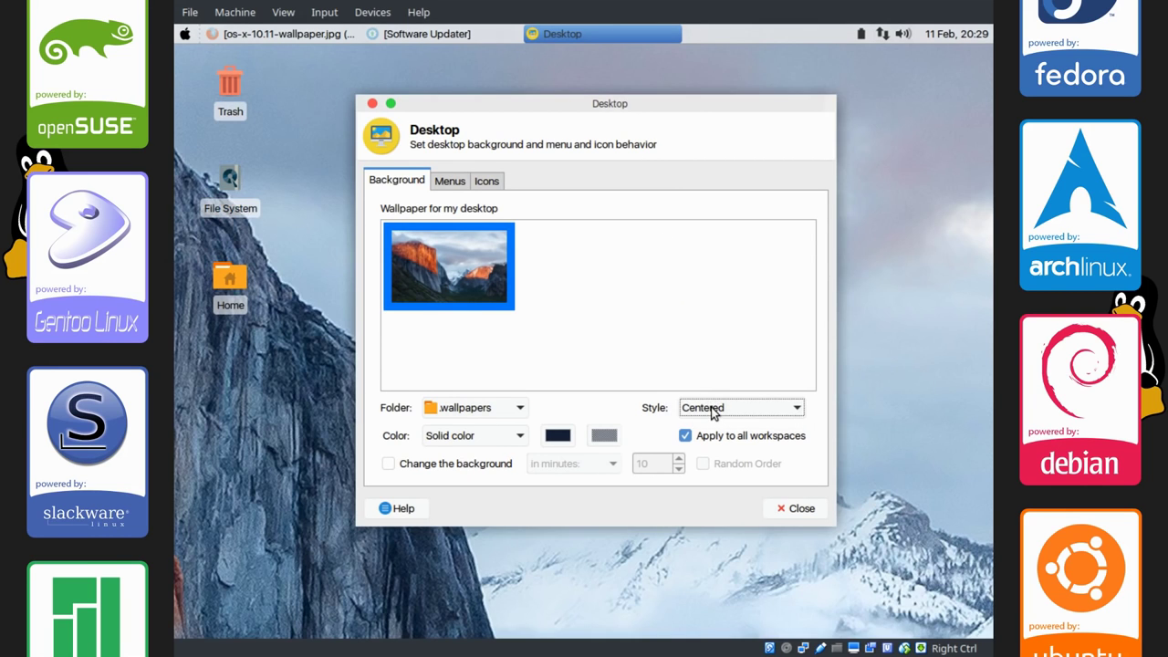
{"action": "left_click", "coordinate": [713, 412]}
{"action": "left_click", "coordinate": [717, 446]}
{"action": "left_click", "coordinate": [718, 415]}
{"action": "left_click", "coordinate": [718, 429]}
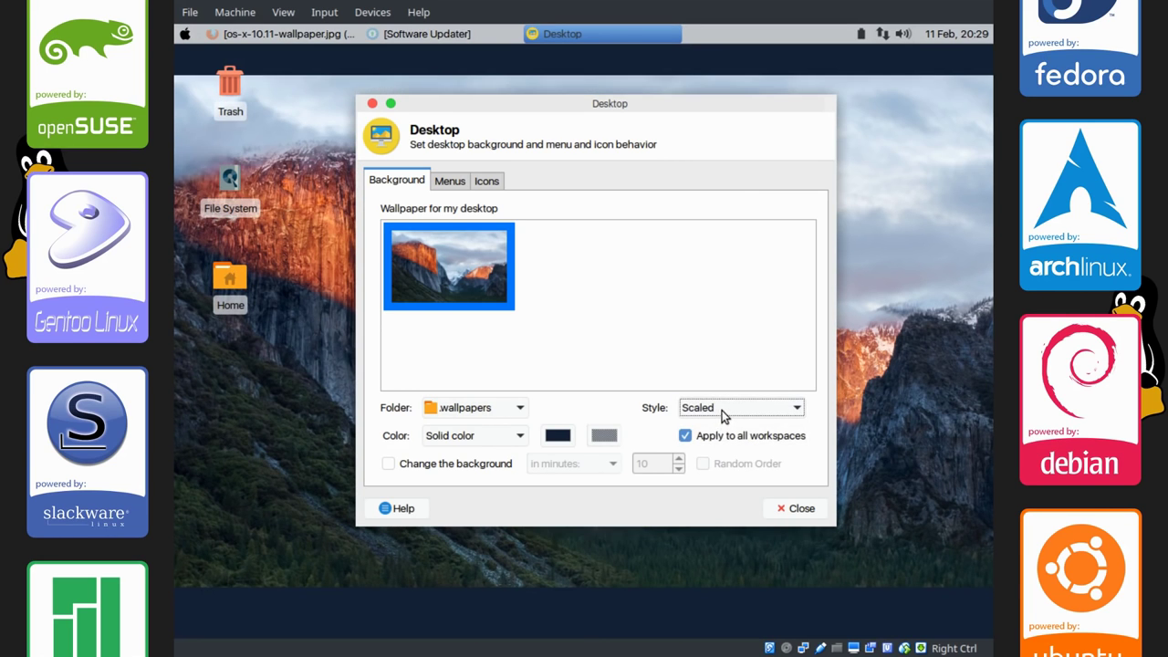
{"action": "left_click", "coordinate": [719, 416]}
{"action": "left_click", "coordinate": [718, 426]}
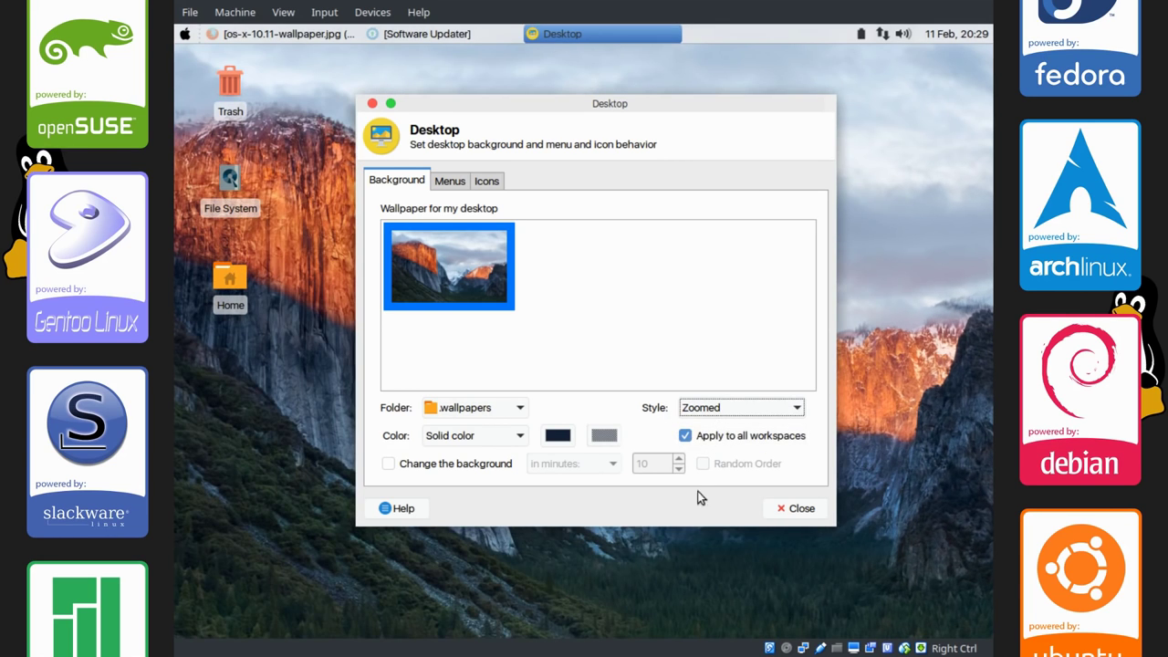
{"action": "left_click", "coordinate": [793, 510]}
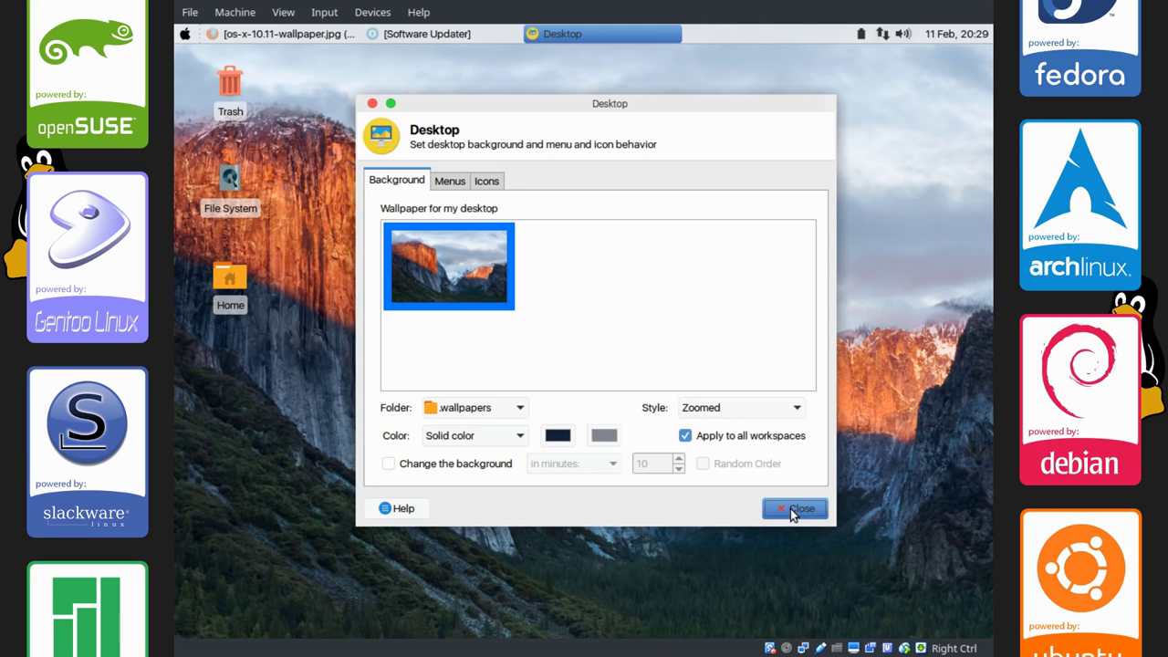
Hide the default Home, Filesystem, Trash and Removable Devices icons from the desktop, and close the desktop settings
{"action": "right_click", "coordinate": [440, 319]}
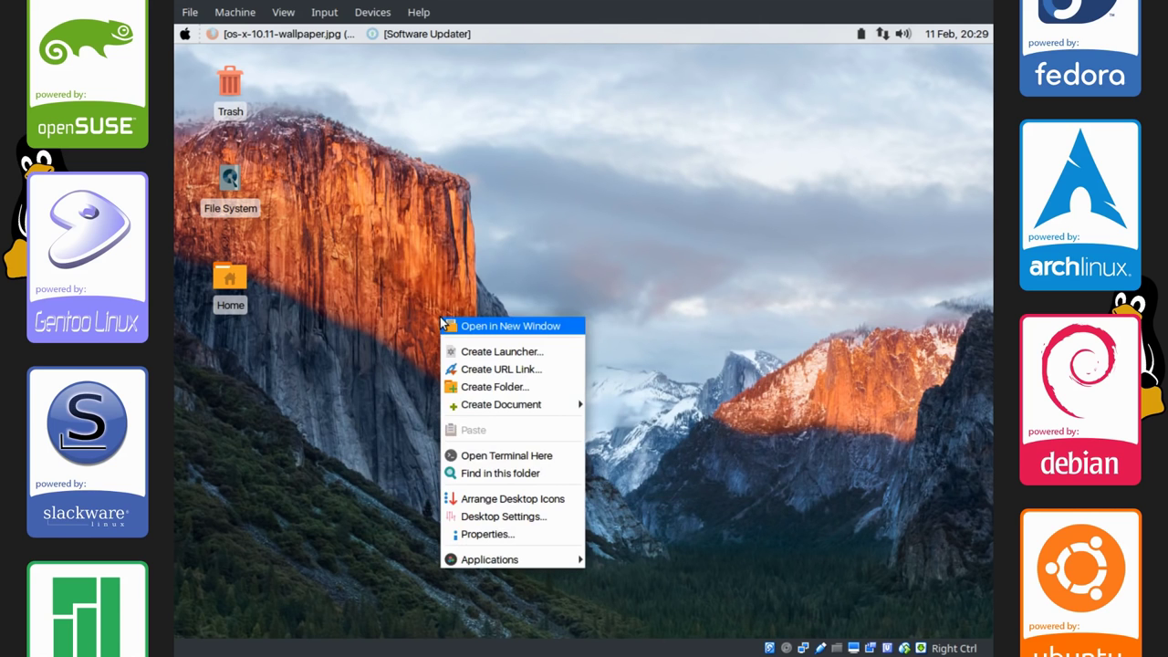
{"action": "left_click", "coordinate": [454, 517]}
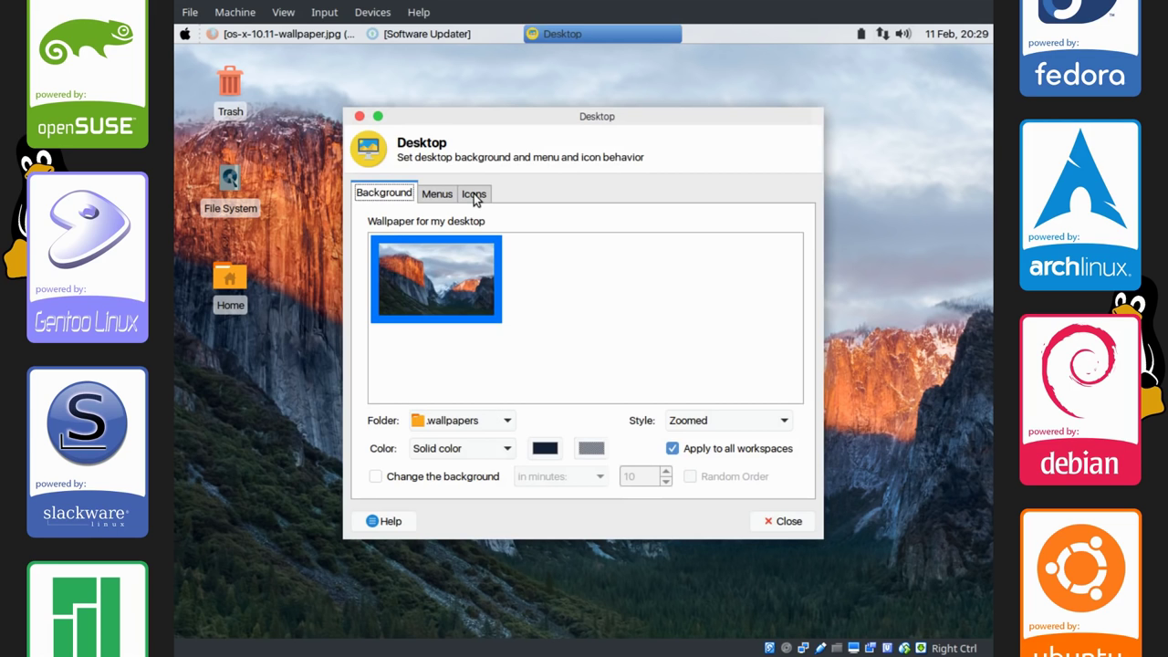
{"action": "left_click", "coordinate": [473, 194]}
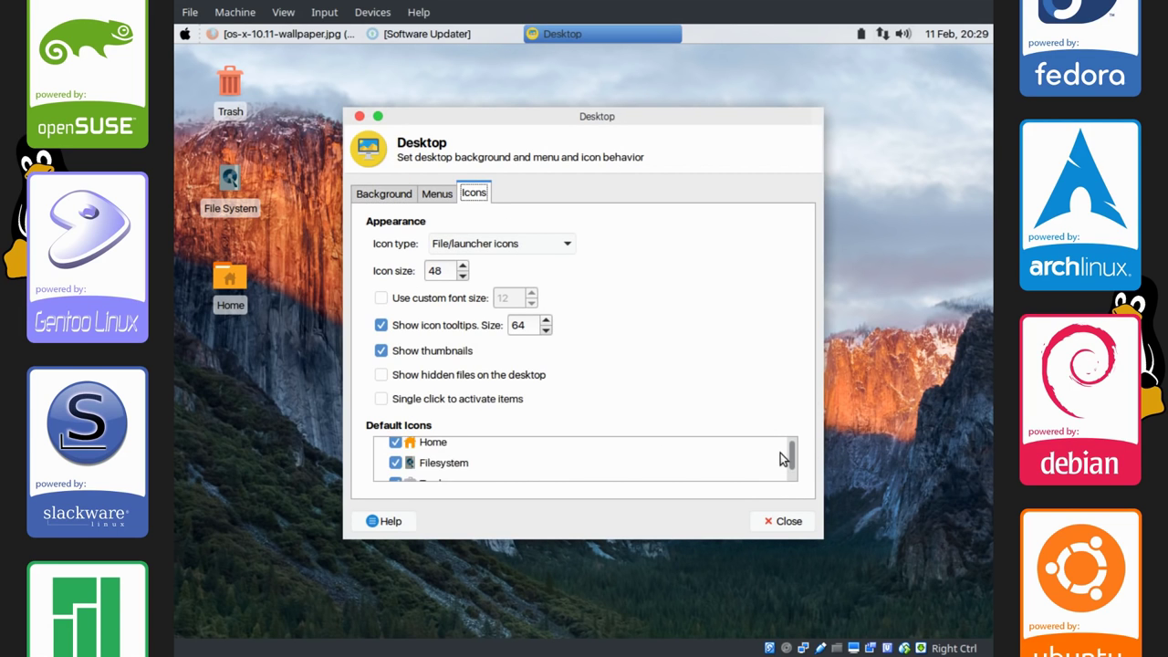
{"action": "left_click", "coordinate": [395, 447]}
{"action": "left_click", "coordinate": [395, 468]}
{"action": "left_click_drag", "start_coordinate": [789, 447], "coordinate": [788, 469]}
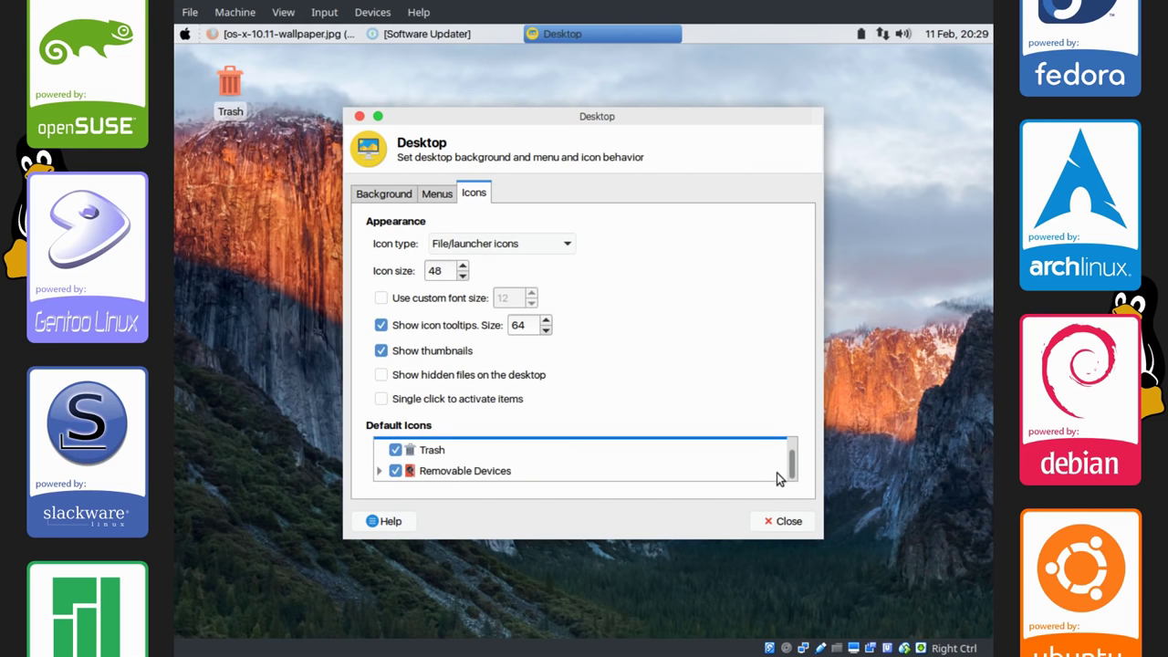
{"action": "left_click", "coordinate": [395, 450]}
{"action": "left_click", "coordinate": [396, 472]}
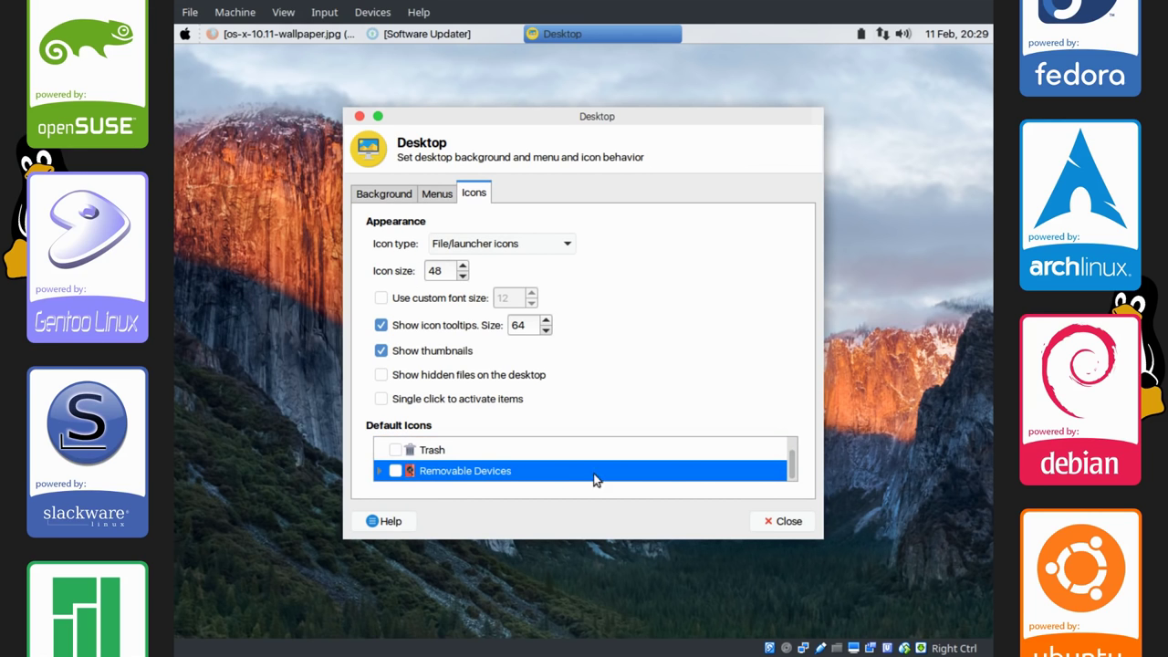
{"action": "left_click", "coordinate": [783, 521]}
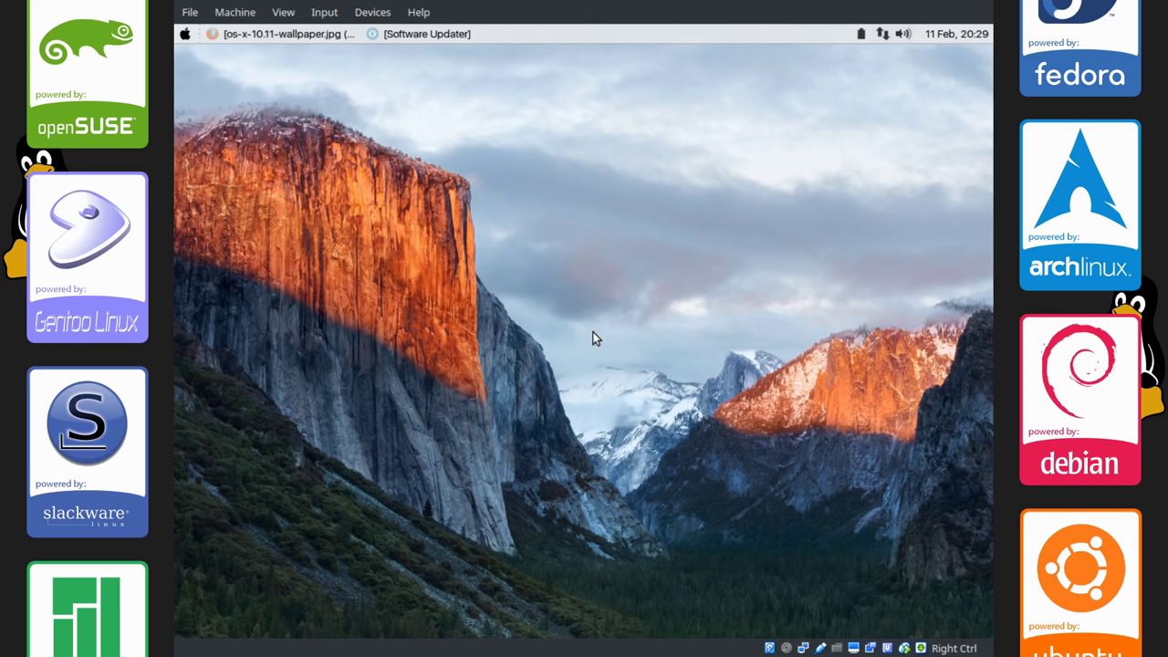
Install the plank package with sudo apt-get install in a terminal, entering the account password and accepting the installation, and close the terminal
{"action": "key", "text": "ctrl+alt+t"}
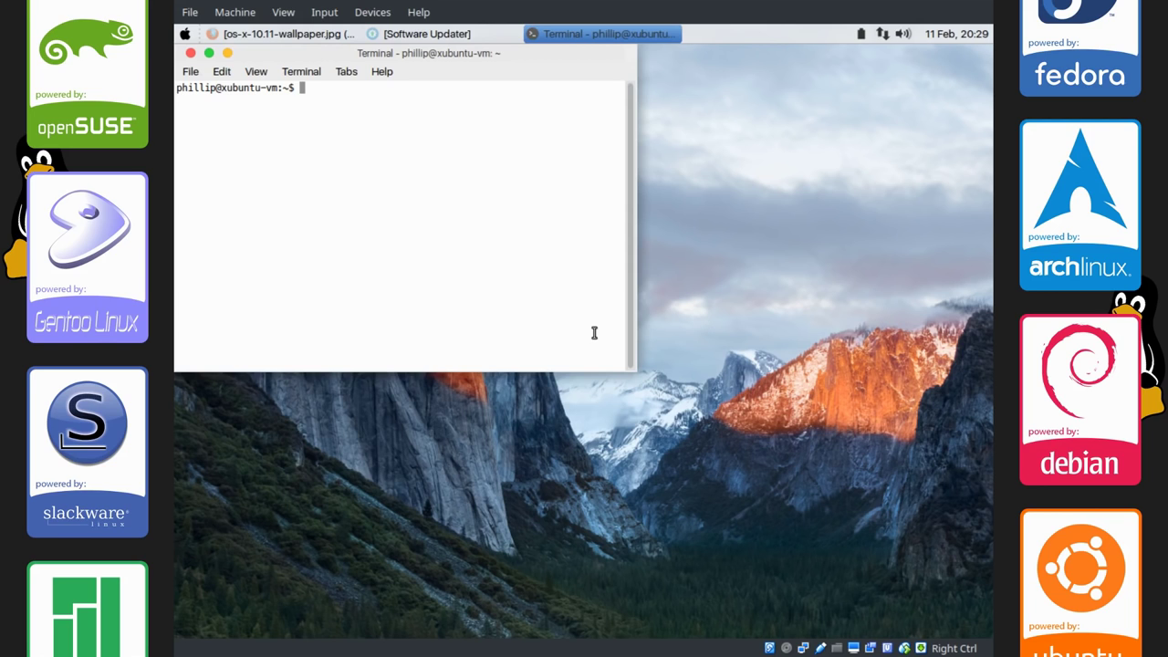
{"action": "type", "text": "sudo apt-get install "}
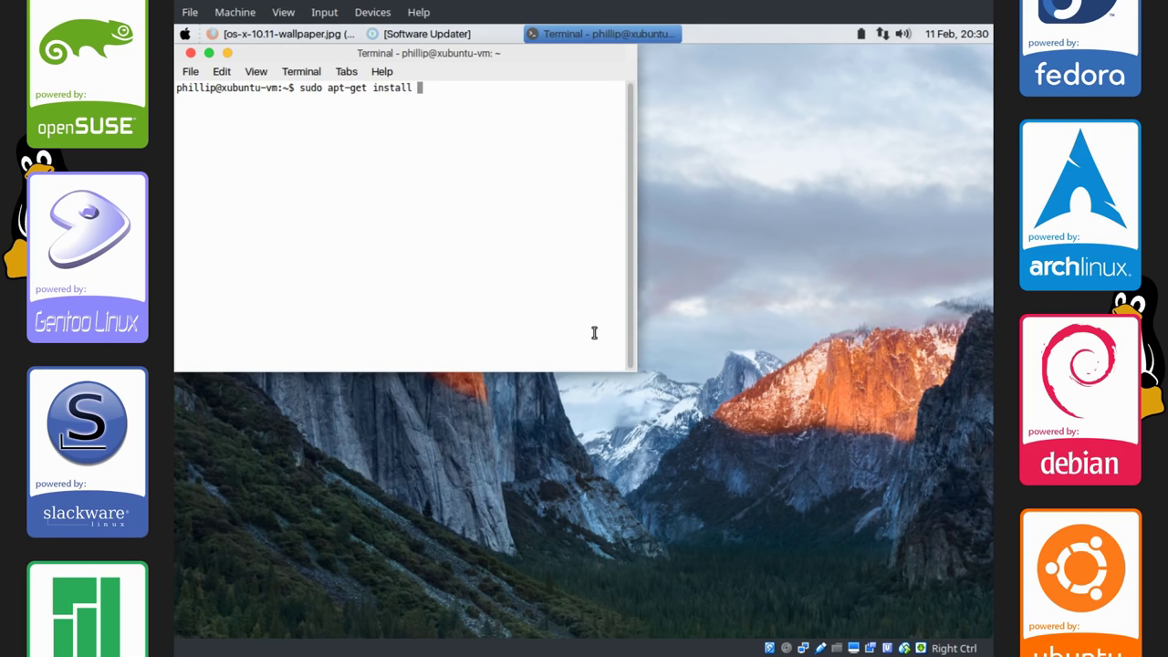
{"action": "type", "text": "planl"}
{"action": "key", "text": "Return"}
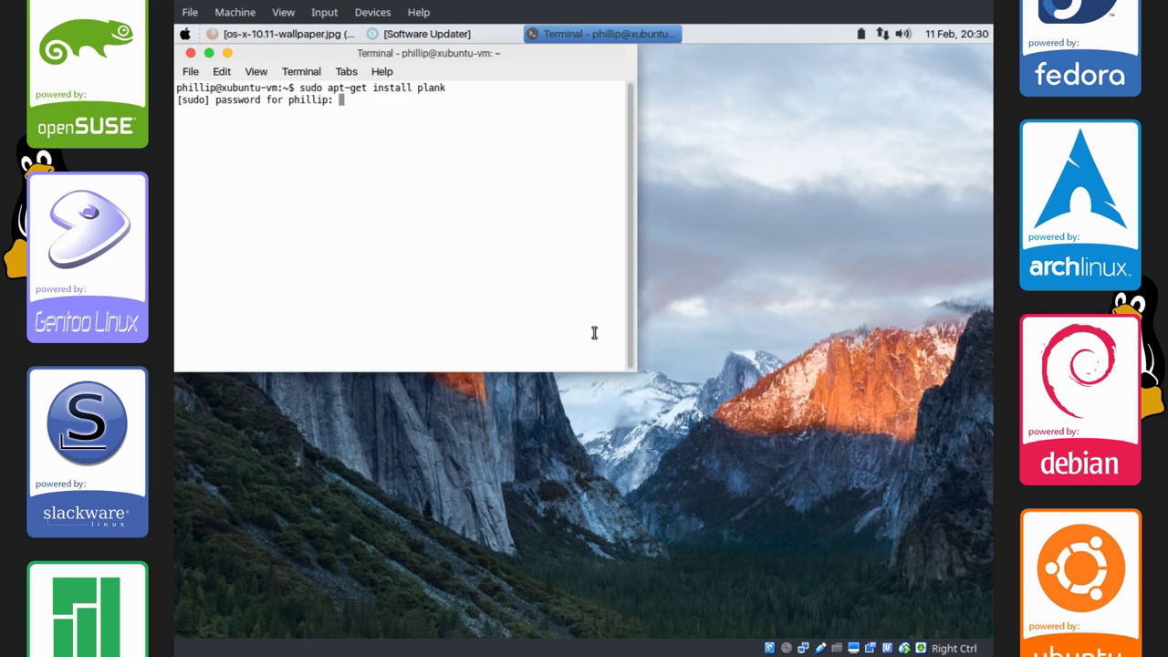
{"action": "key", "text": "Return"}
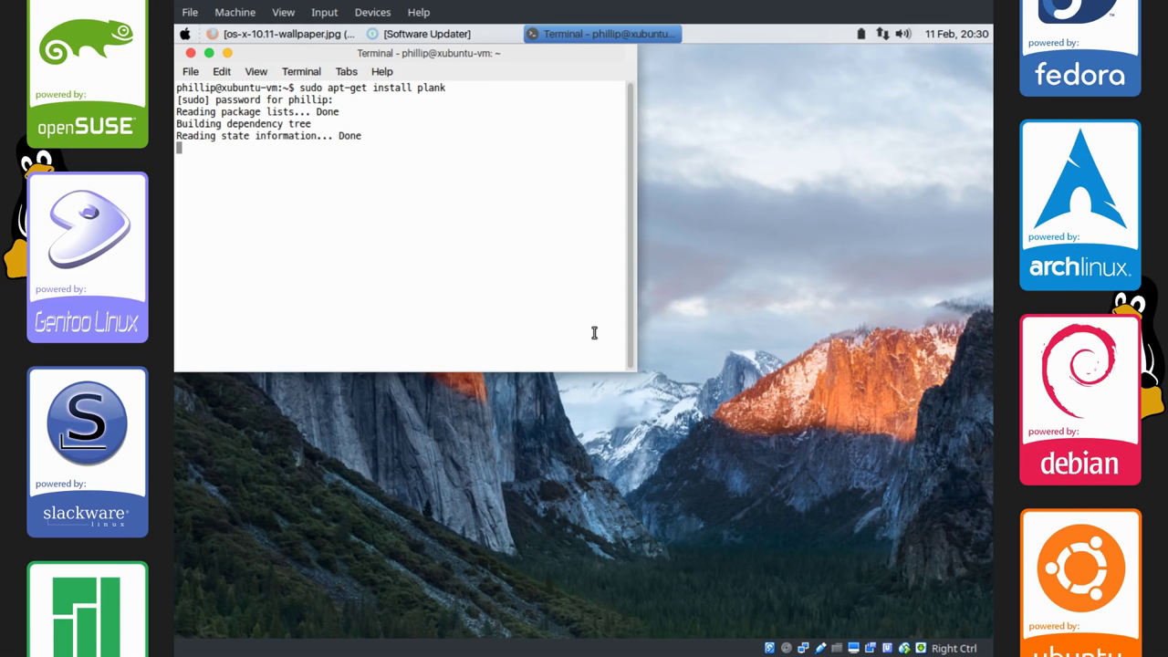
{"action": "type", "text": "y"}
{"action": "key", "text": "Return"}
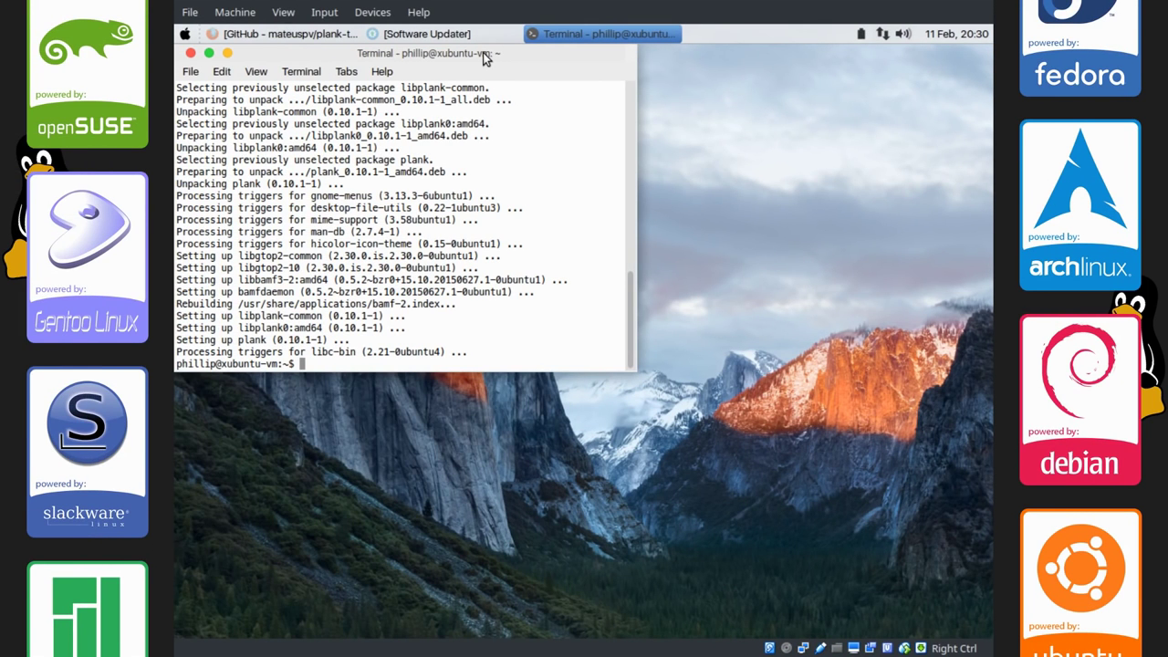
{"action": "left_click", "coordinate": [190, 53]}
Look through the theme previews on the plank-themes GitHub page in Firefox, download the repository as a ZIP, and minimize the browser
{"action": "left_click", "coordinate": [250, 39]}
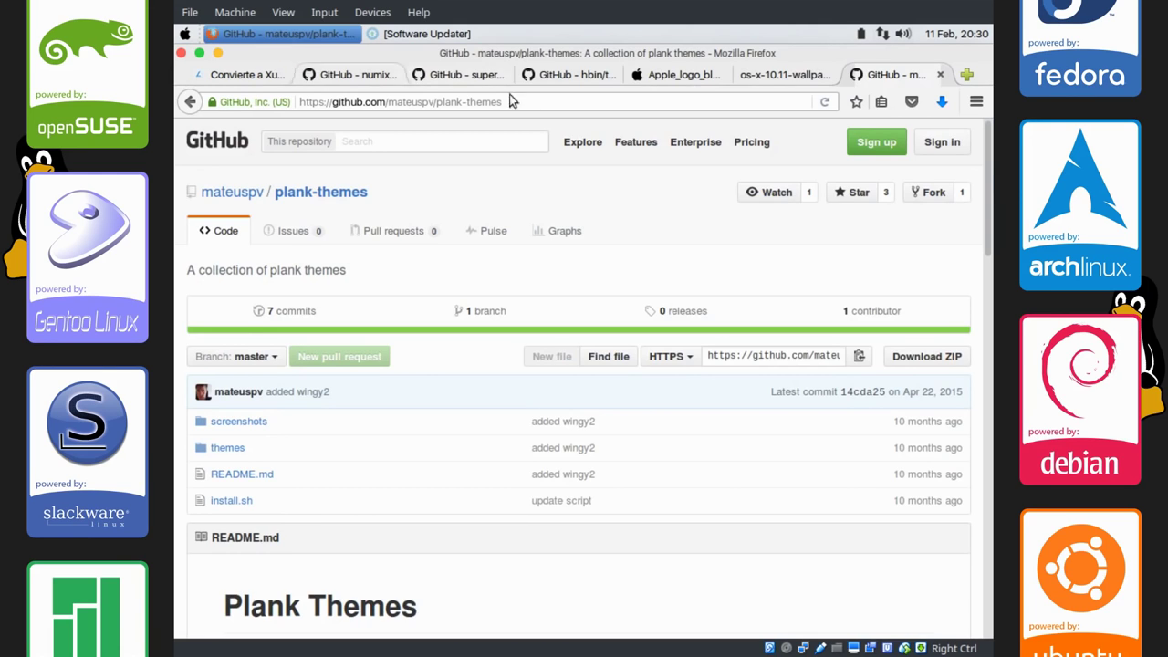
{"action": "left_click_drag", "start_coordinate": [987, 169], "coordinate": [973, 436]}
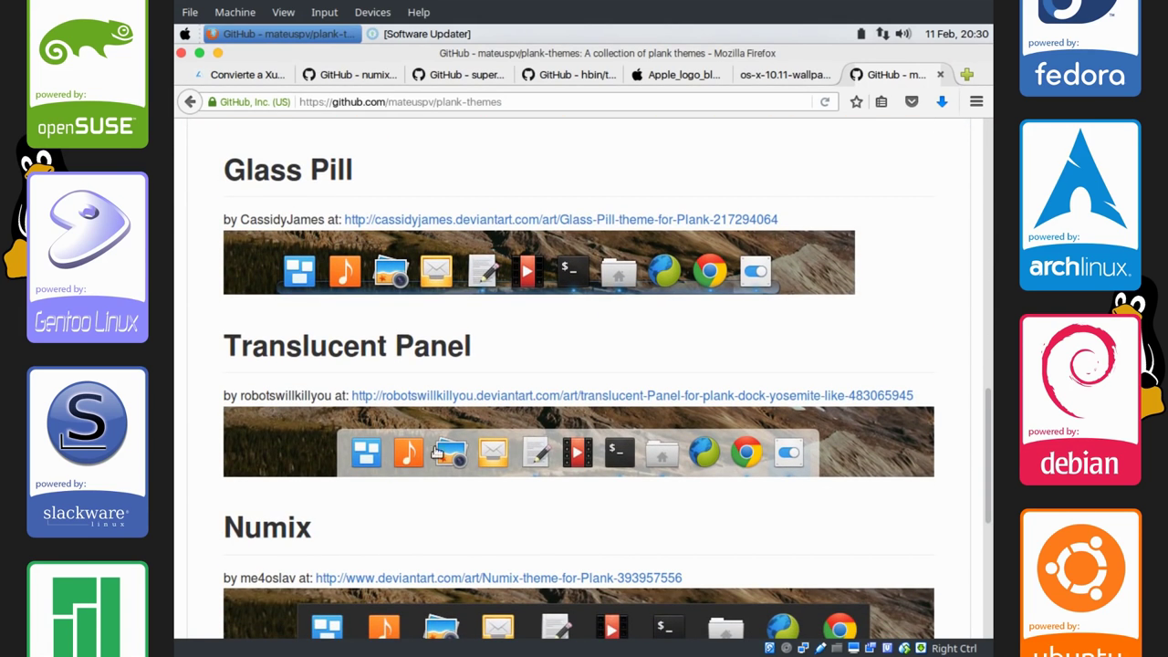
{"action": "left_click_drag", "start_coordinate": [988, 427], "coordinate": [957, 156]}
{"action": "left_click", "coordinate": [926, 357]}
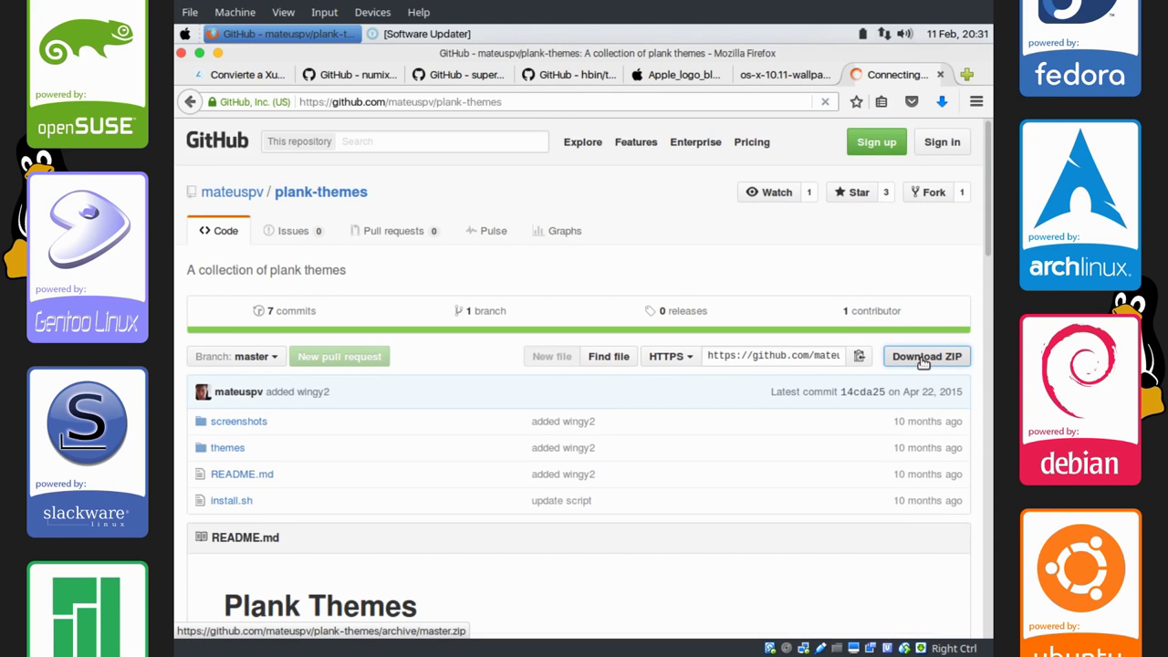
{"action": "left_click", "coordinate": [219, 53]}
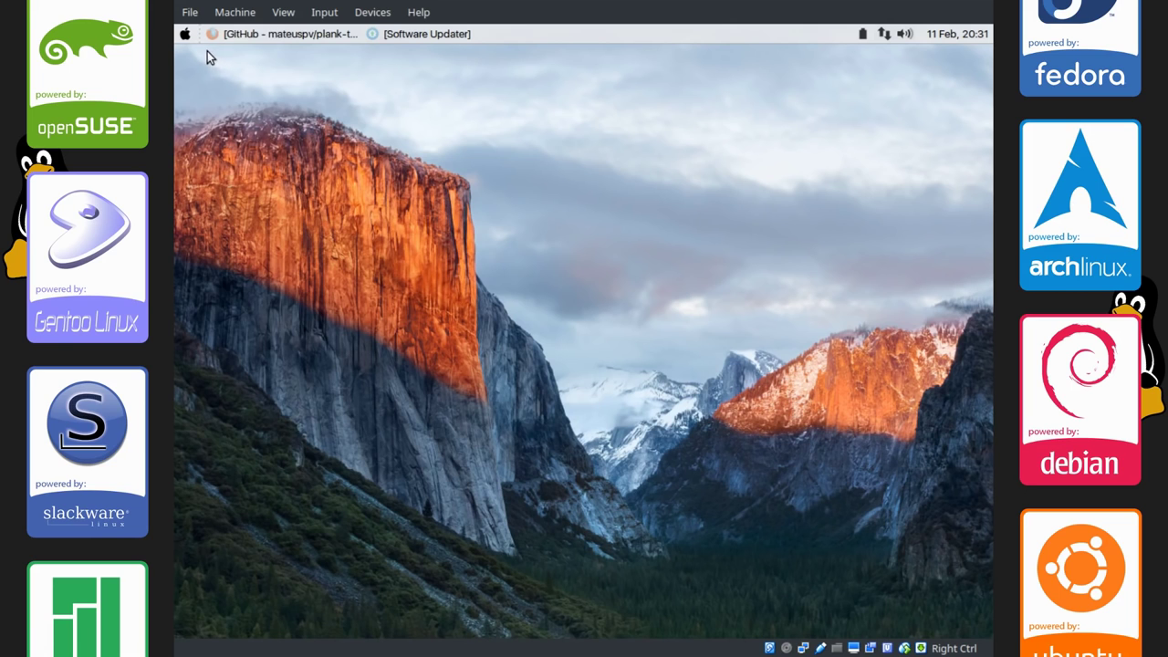
Open the home folder in the file manager, and launch a root file manager with sudo thunar and the account password, minimizing its terminal
{"action": "left_click", "coordinate": [187, 34]}
{"action": "left_click", "coordinate": [278, 137]}
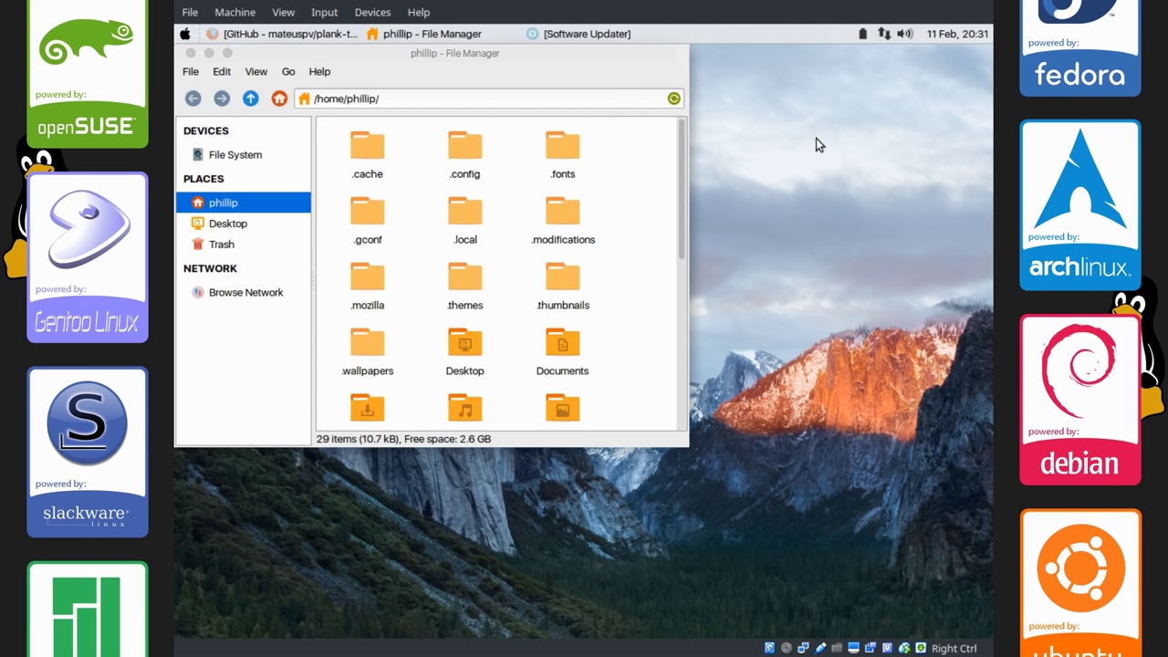
{"action": "key", "text": "ctrl+alt+t"}
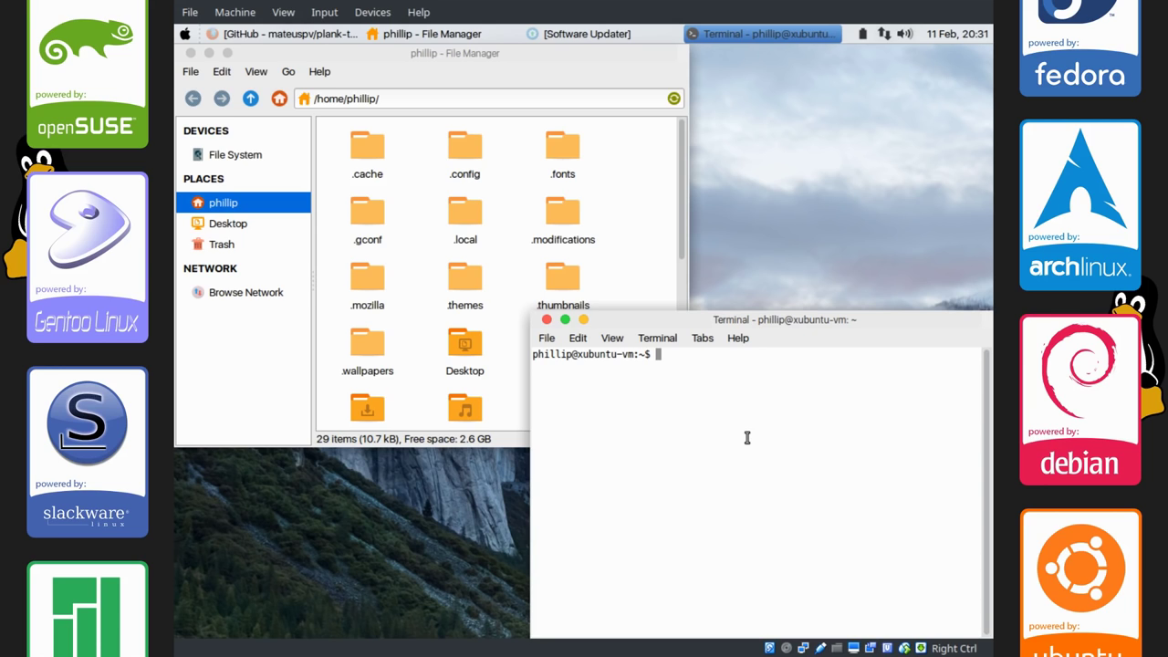
{"action": "type", "text": "sudo thunar"}
{"action": "key", "text": "Return"}
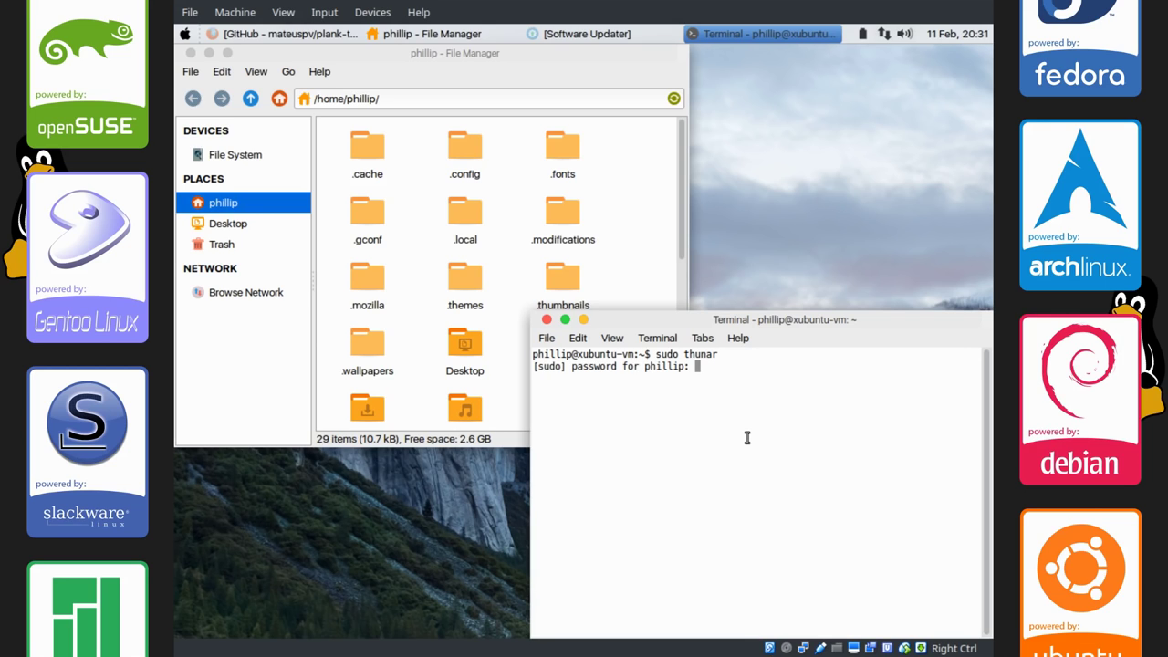
{"action": "key", "text": "Return"}
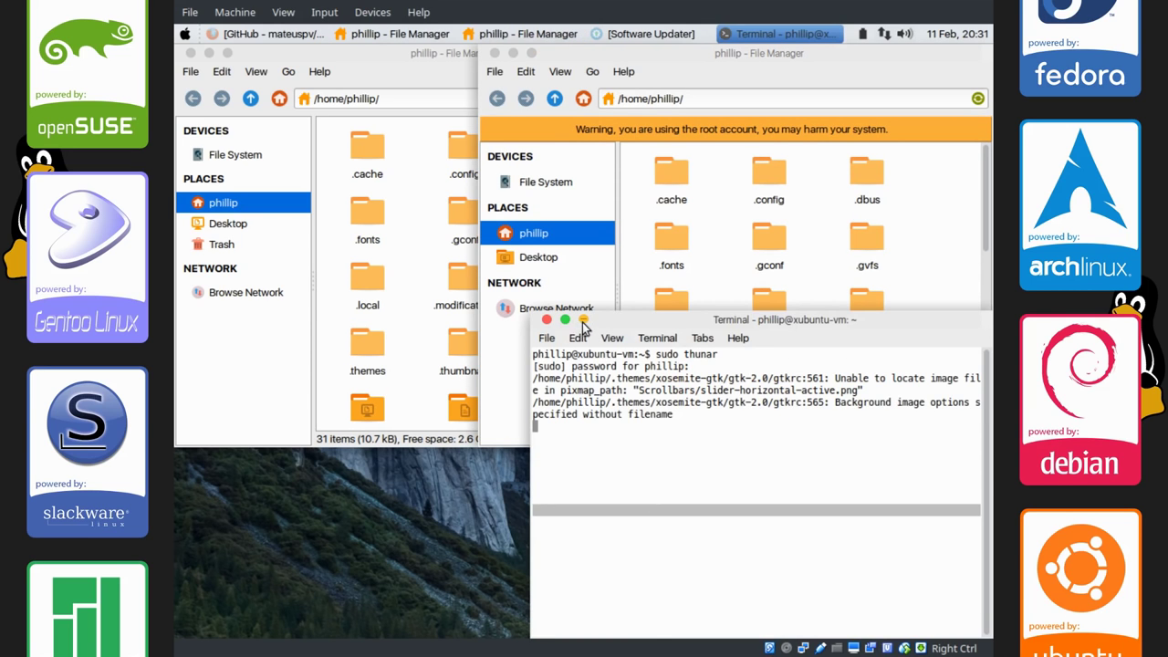
{"action": "left_click", "coordinate": [582, 321]}
In the root file manager, move the window aside and browse to the /usr/share/plank/themes folder
{"action": "left_click_drag", "start_coordinate": [732, 62], "coordinate": [713, 106]}
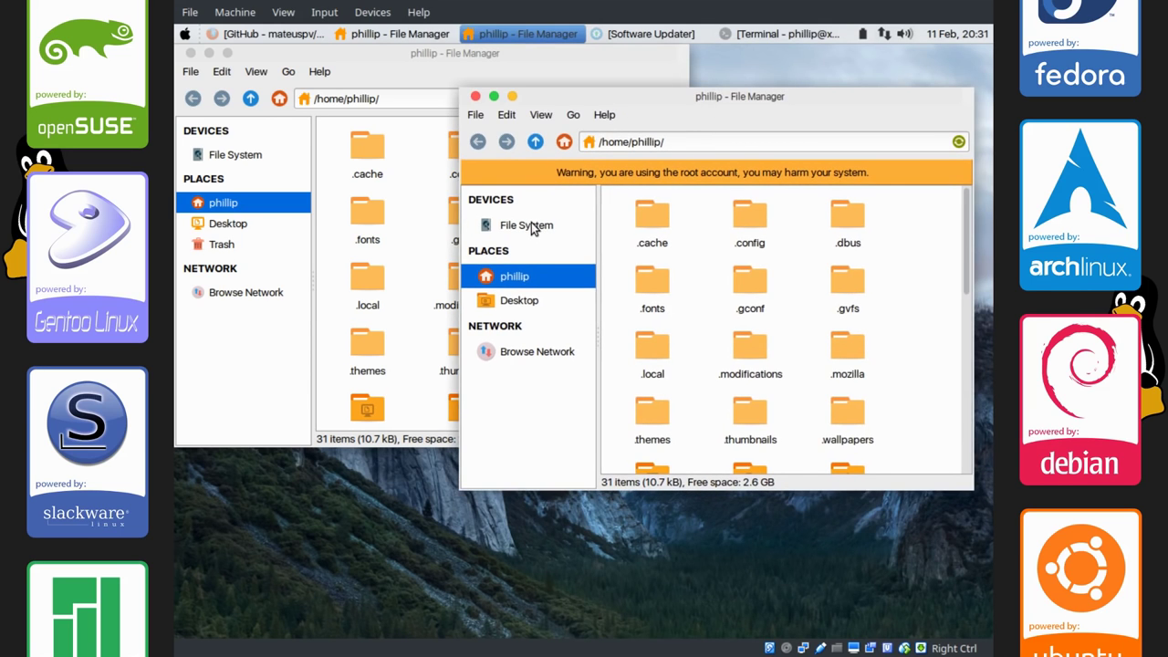
{"action": "left_click", "coordinate": [531, 222]}
{"action": "scroll", "coordinate": [971, 212], "scroll_direction": "down", "scroll_amount": 1}
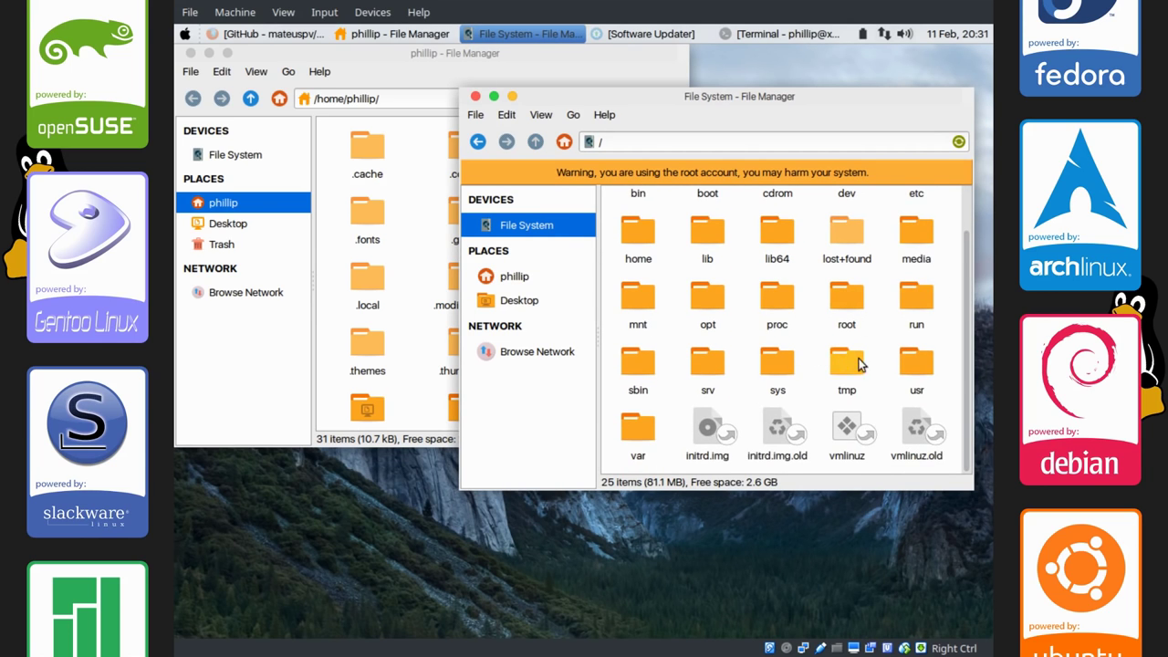
{"action": "double_click", "coordinate": [916, 361]}
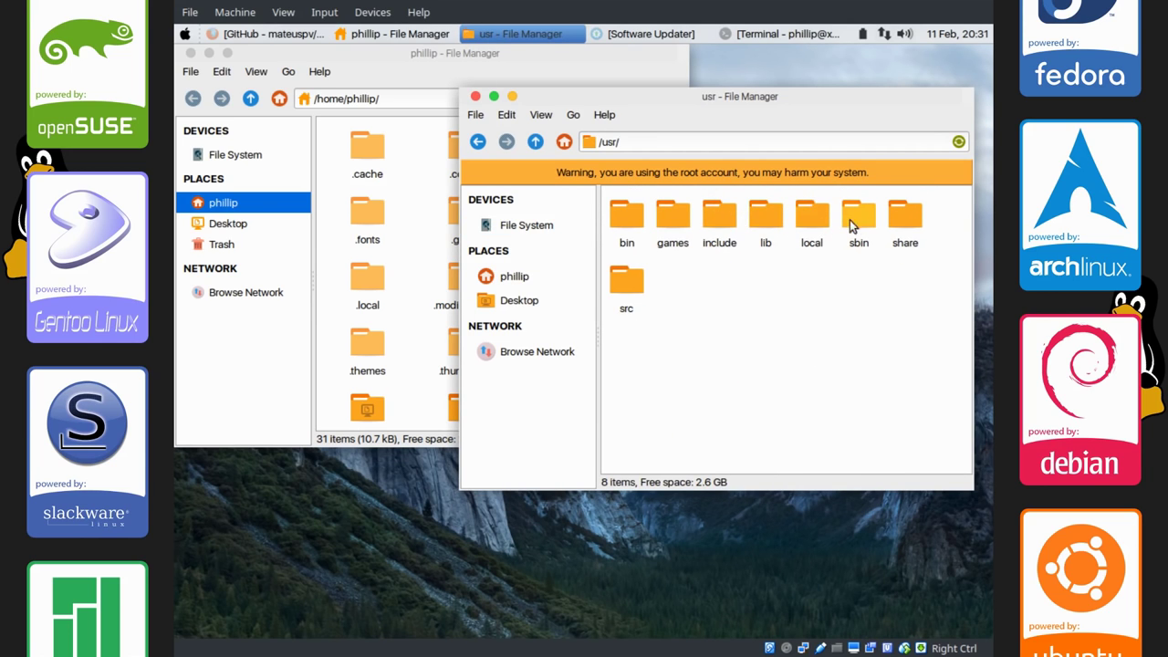
{"action": "double_click", "coordinate": [903, 216]}
{"action": "left_click", "coordinate": [741, 140]}
{"action": "type", "text": "pl"}
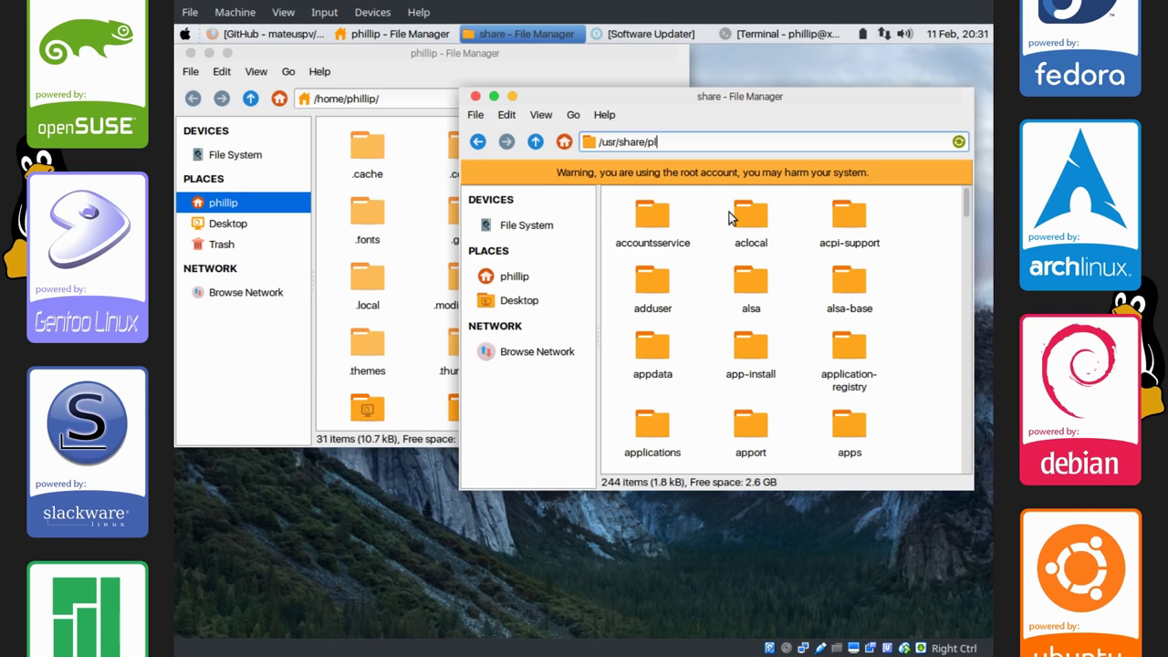
{"action": "key", "text": "Down"}
{"action": "key", "text": "Return"}
{"action": "key", "text": "Return"}
{"action": "double_click", "coordinate": [626, 219]}
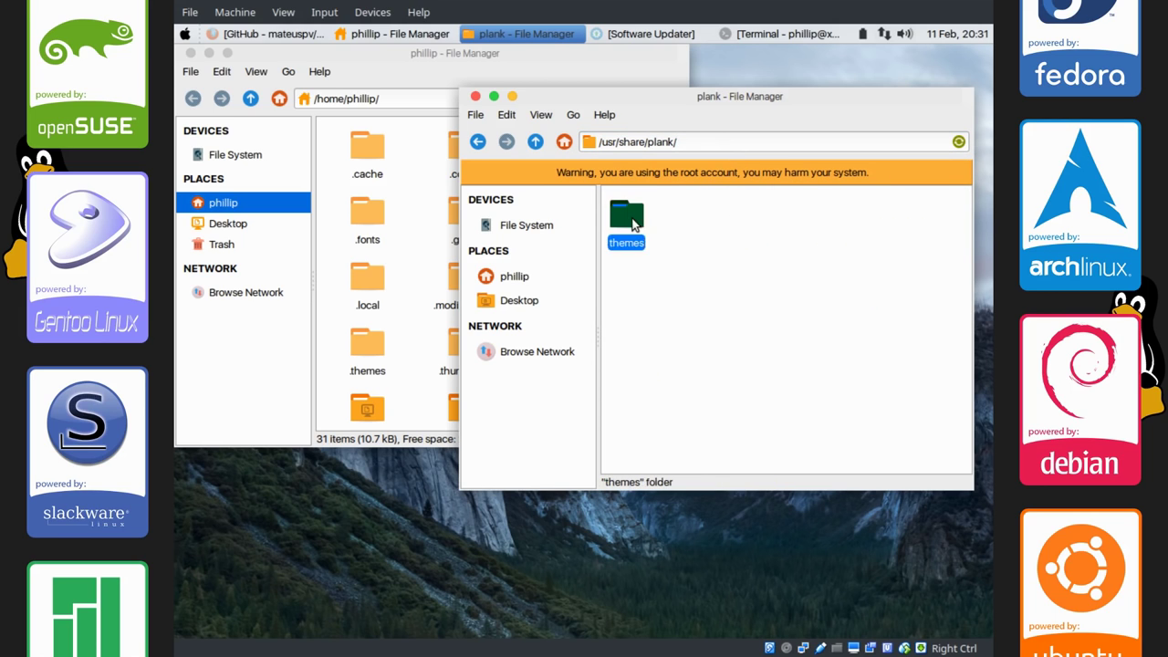
In the regular file manager, go to the home Downloads folder and open the plank-themes-master.zip archive
{"action": "left_click", "coordinate": [328, 140]}
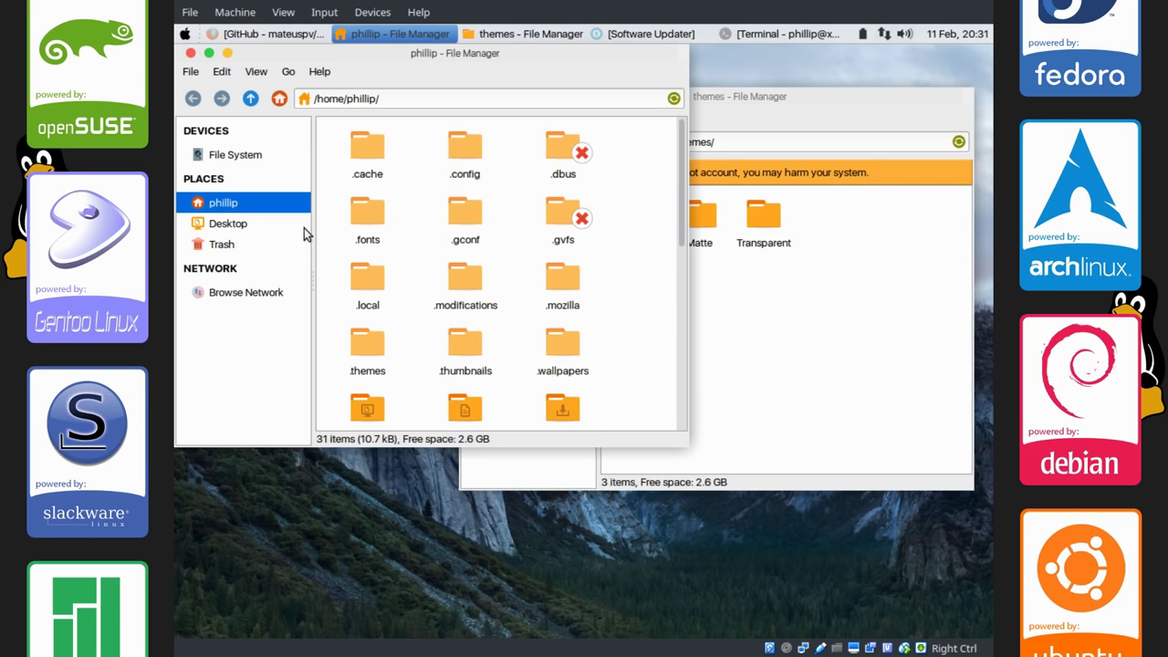
{"action": "left_click_drag", "start_coordinate": [680, 203], "coordinate": [678, 279]}
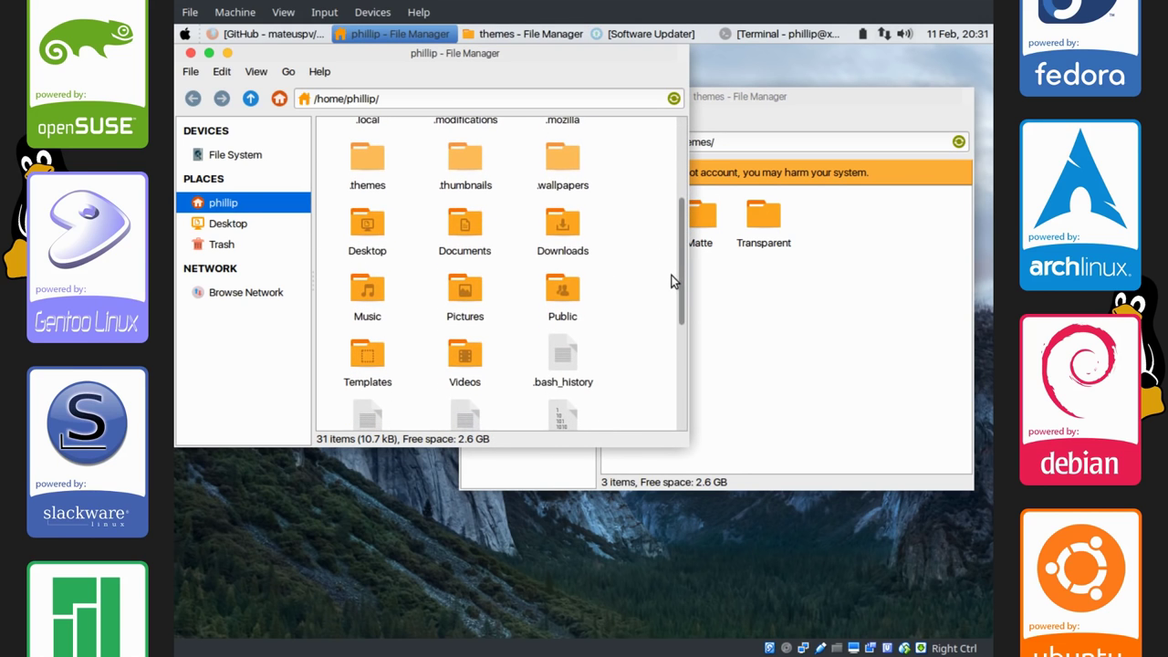
{"action": "left_click_drag", "start_coordinate": [493, 59], "coordinate": [493, 93]}
{"action": "double_click", "coordinate": [560, 271]}
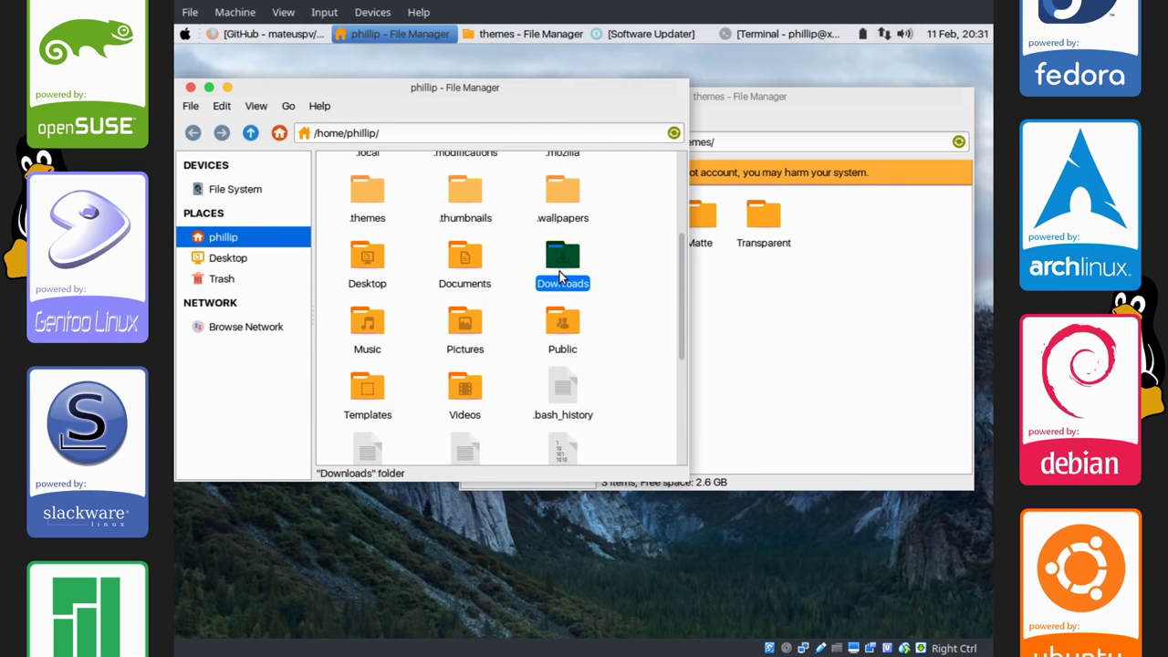
{"action": "left_click", "coordinate": [369, 188]}
{"action": "double_click", "coordinate": [368, 192]}
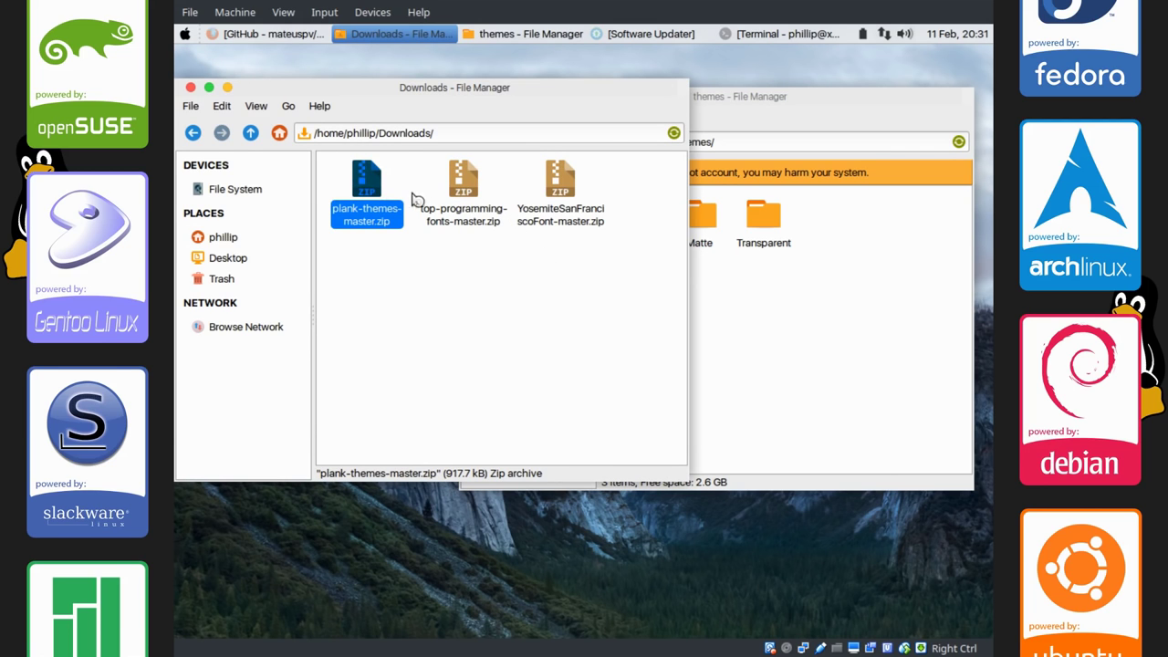
Extract the Translucent-Panel folder from the archive's themes folder into Downloads, close the archive, and copy the folder into /usr/share/plank/themes
{"action": "left_click", "coordinate": [556, 381]}
{"action": "double_click", "coordinate": [556, 381]}
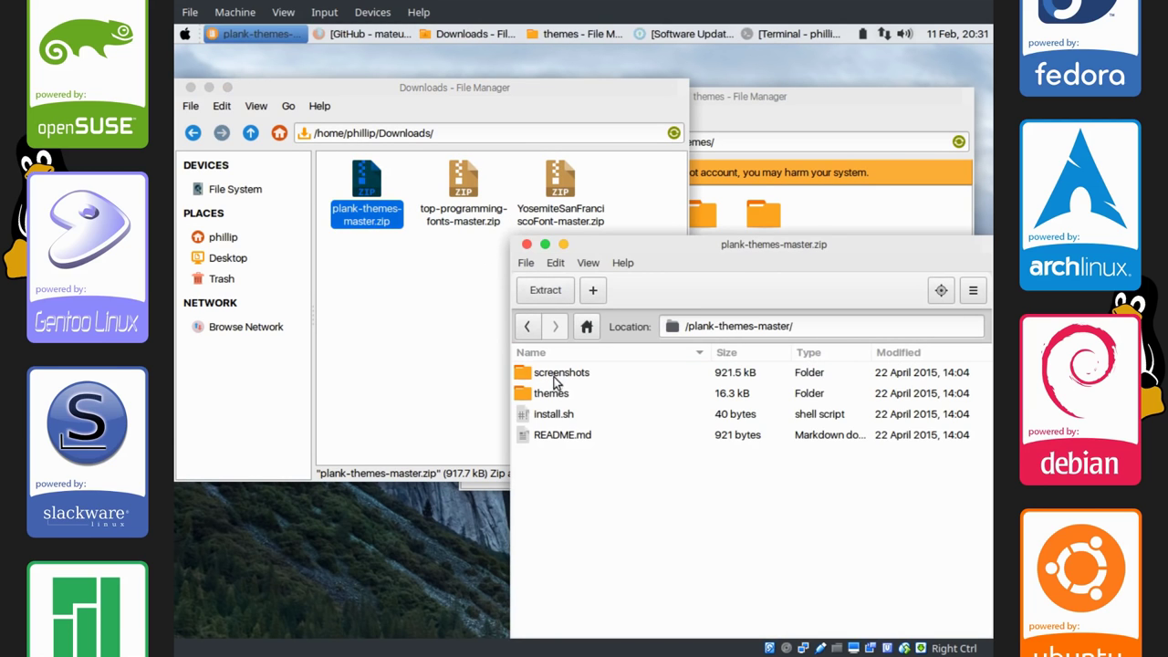
{"action": "double_click", "coordinate": [550, 394]}
{"action": "left_click_drag", "start_coordinate": [569, 457], "coordinate": [402, 354]}
{"action": "left_click", "coordinate": [526, 244]}
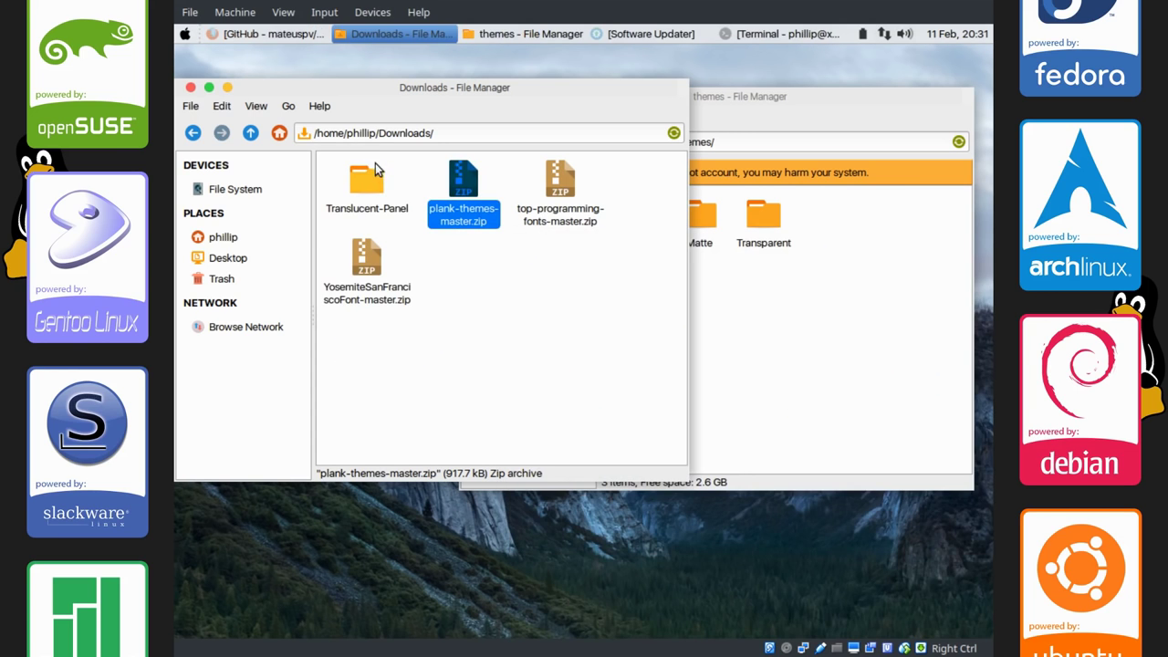
{"action": "left_click_drag", "start_coordinate": [376, 170], "coordinate": [786, 343]}
{"action": "left_click", "coordinate": [788, 347]}
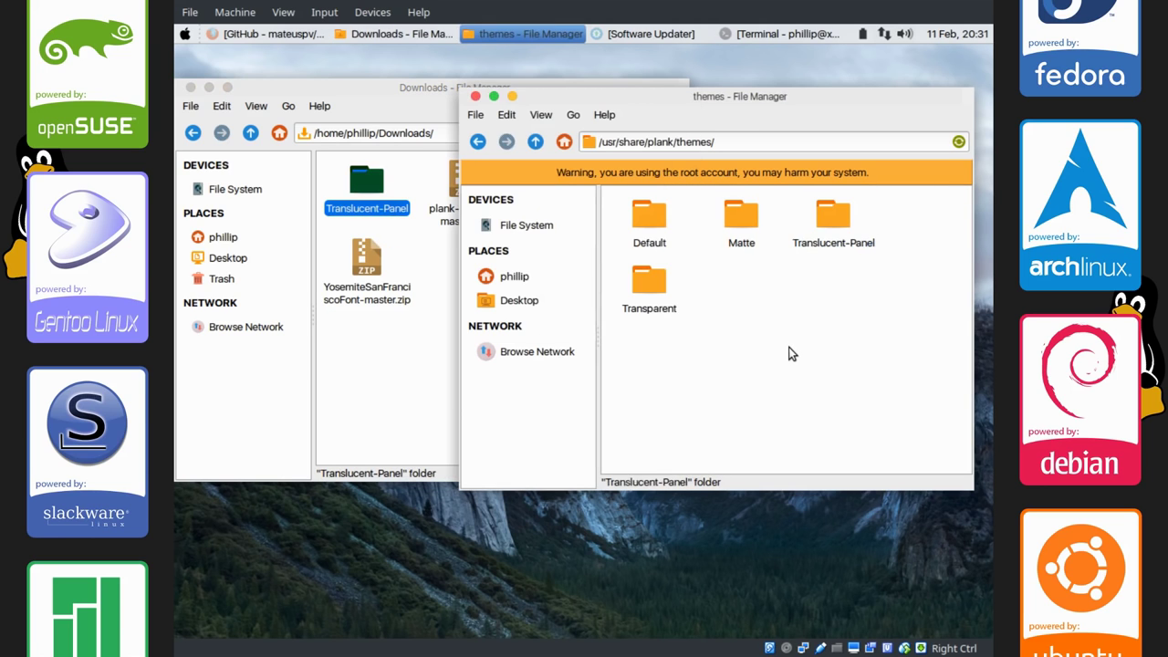
Delete everything in the Downloads folder and close both file manager windows
{"action": "left_click", "coordinate": [437, 340]}
{"action": "key", "text": "ctrl+a"}
{"action": "key", "text": "Delete"}
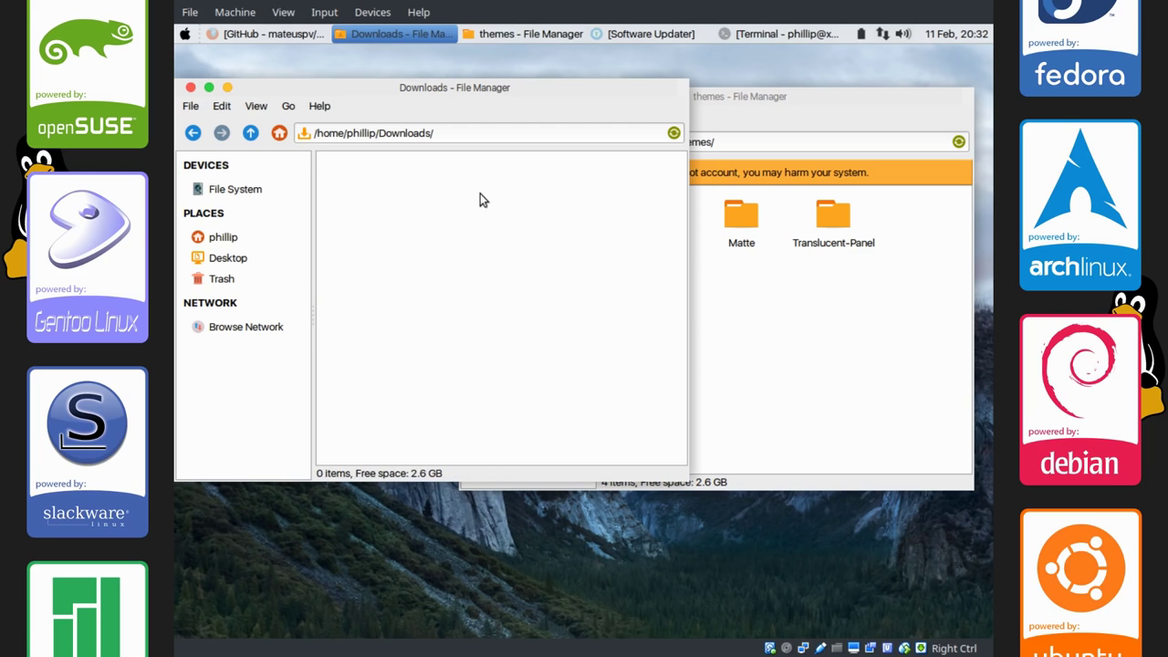
{"action": "left_click", "coordinate": [191, 88]}
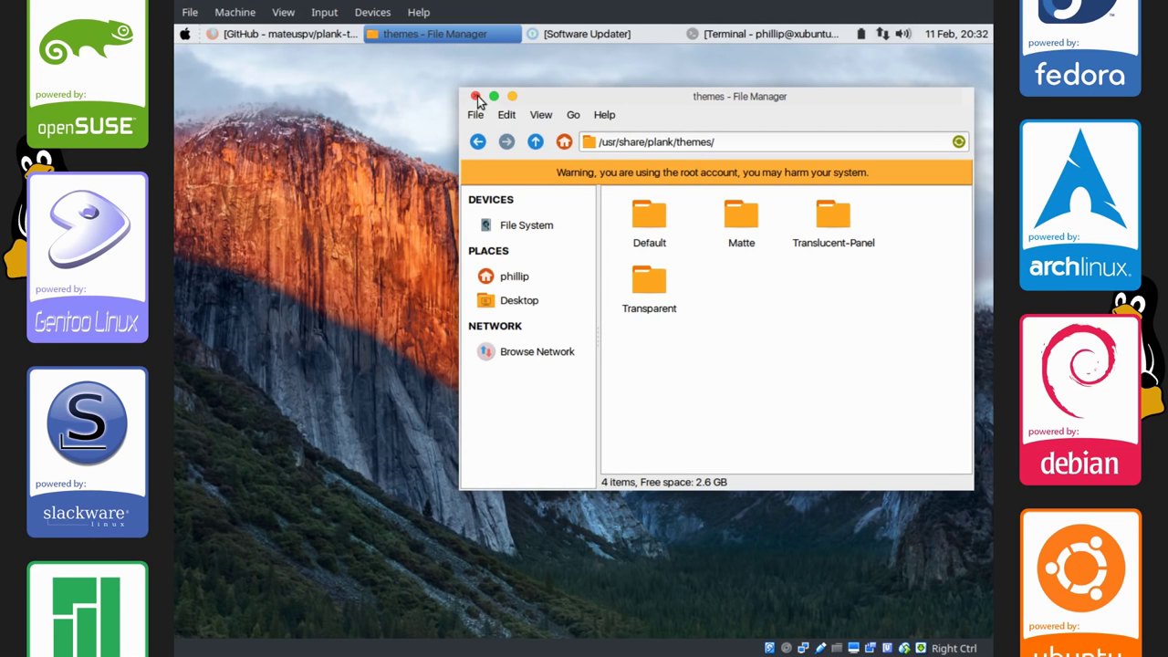
{"action": "left_click", "coordinate": [475, 96]}
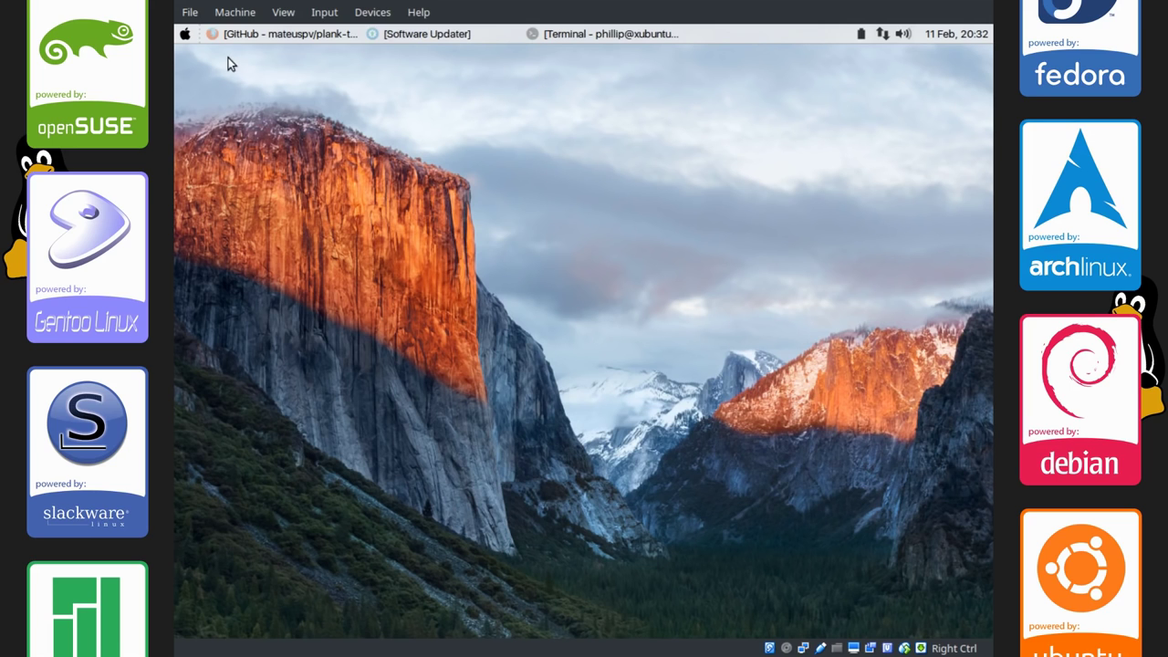
Find Plank in the applications menu and launch it
{"action": "left_click", "coordinate": [185, 35]}
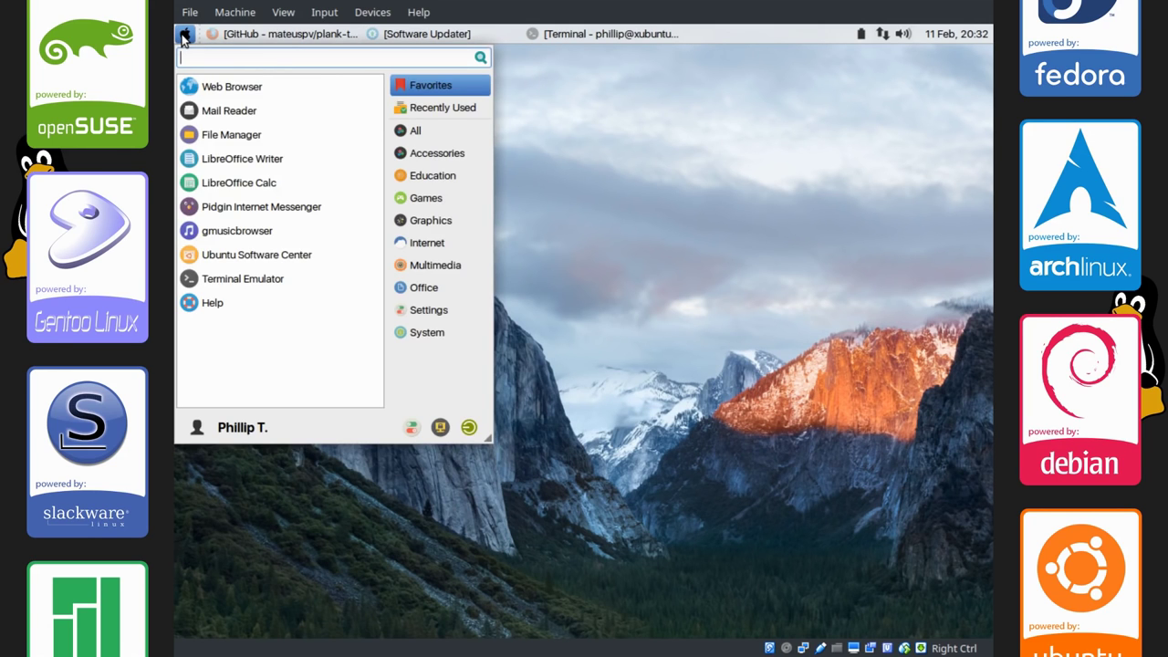
{"action": "type", "text": "pl"}
{"action": "key", "text": "Return"}
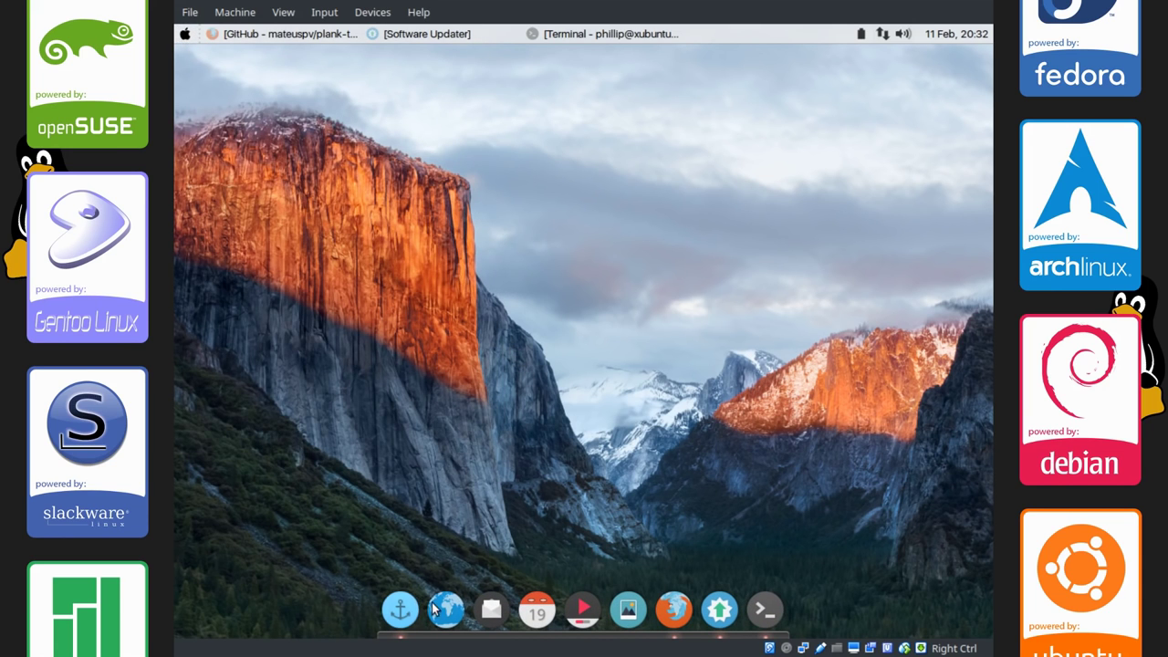
Remove the image viewer, media player, calendar, mail and globe web browser launchers from the Plank dock
{"action": "right_click", "coordinate": [628, 608]}
{"action": "left_click", "coordinate": [628, 573]}
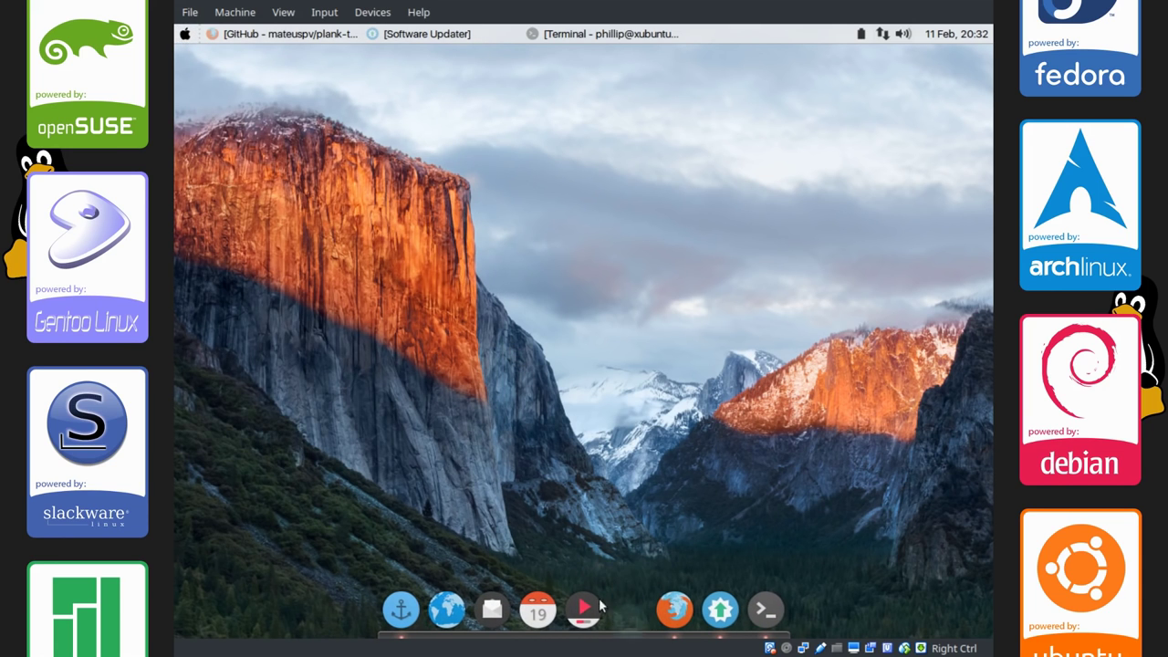
{"action": "right_click", "coordinate": [599, 607]}
{"action": "left_click", "coordinate": [605, 510]}
{"action": "right_click", "coordinate": [561, 605]}
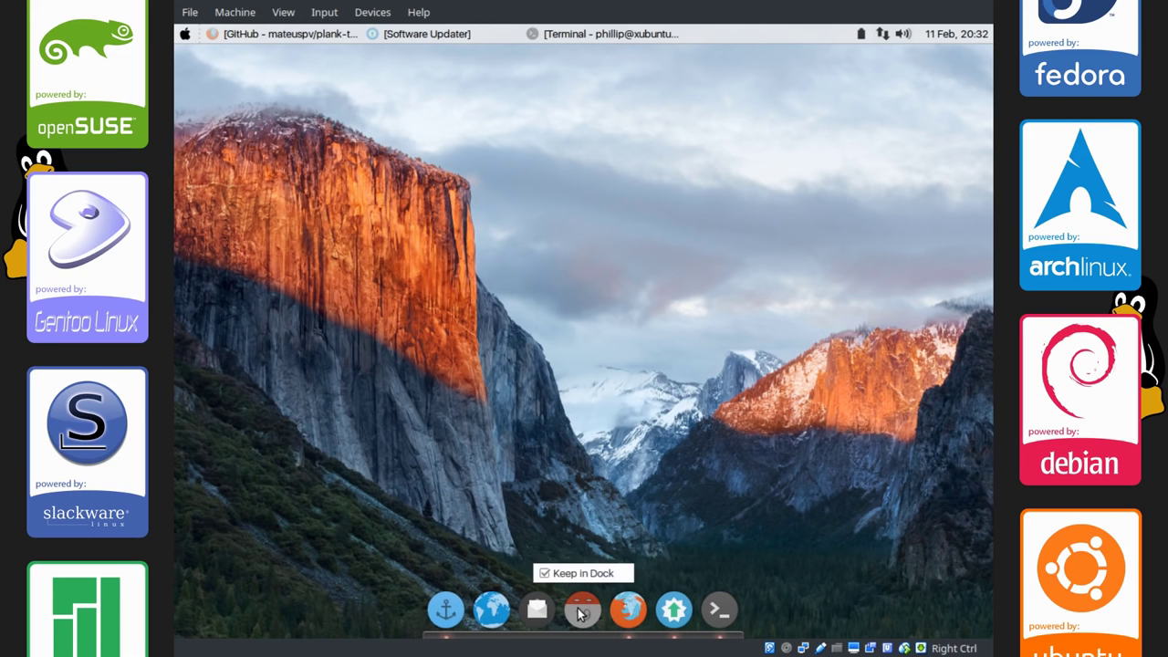
{"action": "left_click", "coordinate": [572, 573]}
{"action": "right_click", "coordinate": [557, 598]}
{"action": "left_click", "coordinate": [558, 573]}
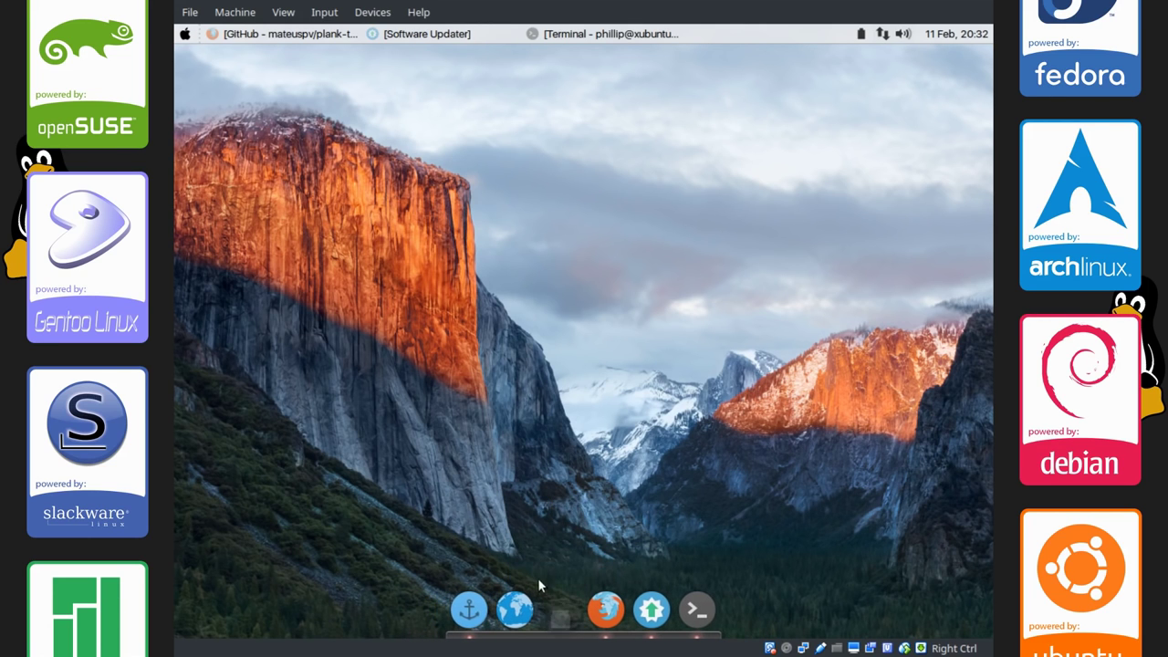
{"action": "right_click", "coordinate": [535, 608]}
{"action": "left_click", "coordinate": [546, 573]}
Keep the Firefox and terminal launchers permanently in the Plank dock
{"action": "right_click", "coordinate": [560, 608]}
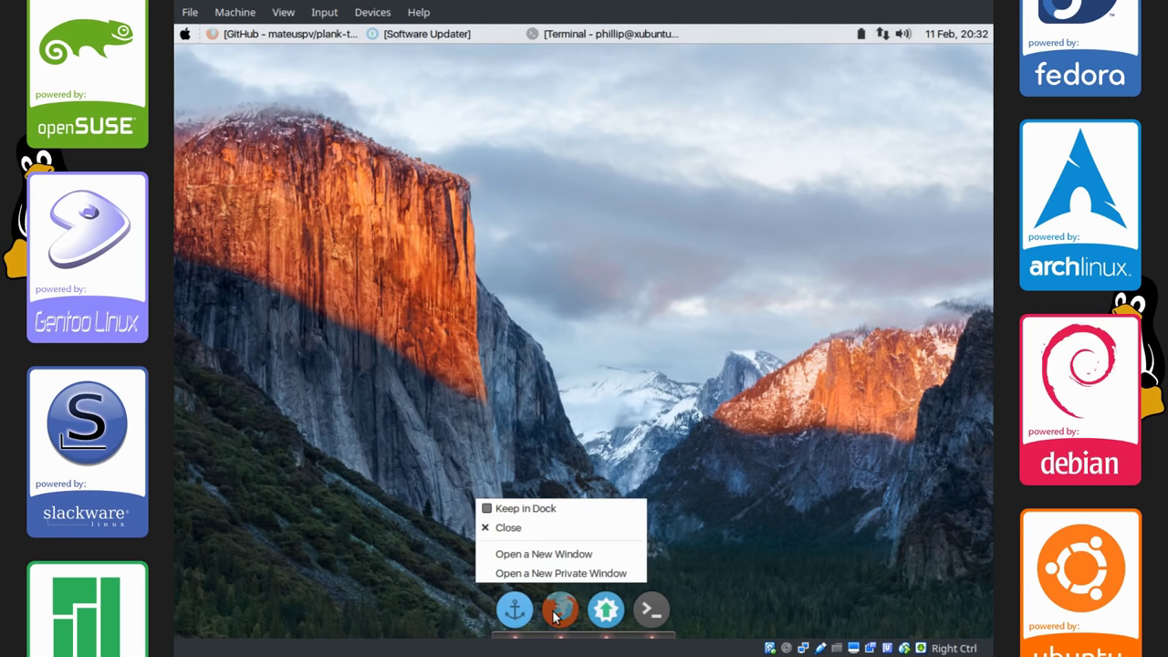
{"action": "left_click", "coordinate": [526, 509]}
{"action": "right_click", "coordinate": [652, 608]}
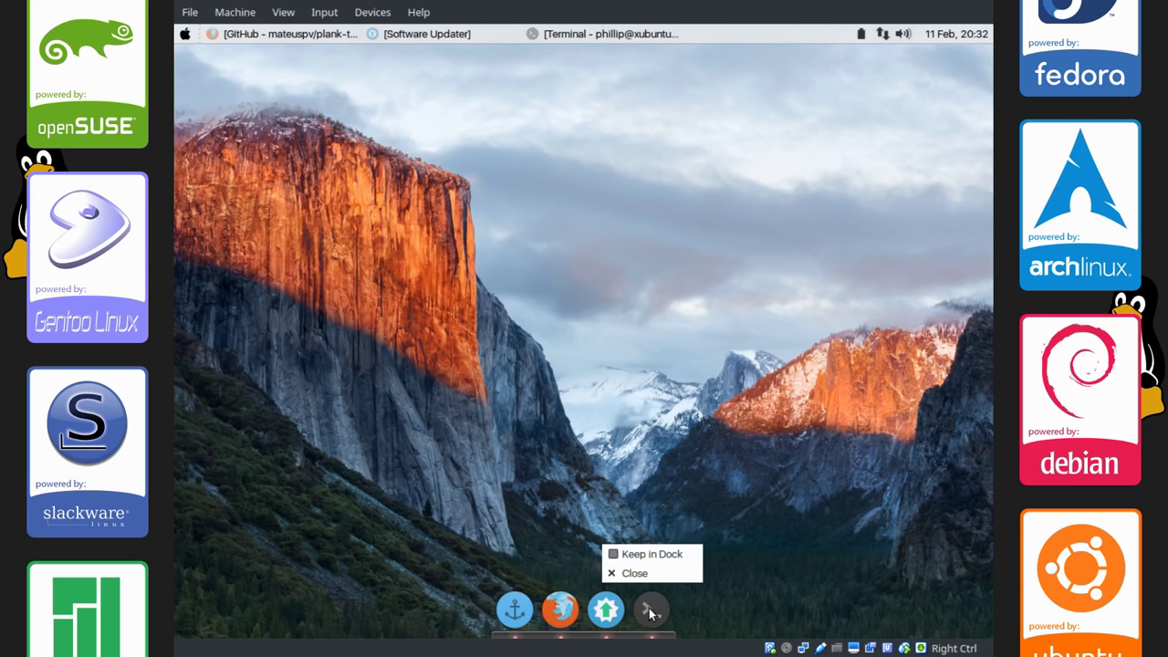
{"action": "left_click", "coordinate": [635, 555]}
{"action": "right_click", "coordinate": [593, 613]}
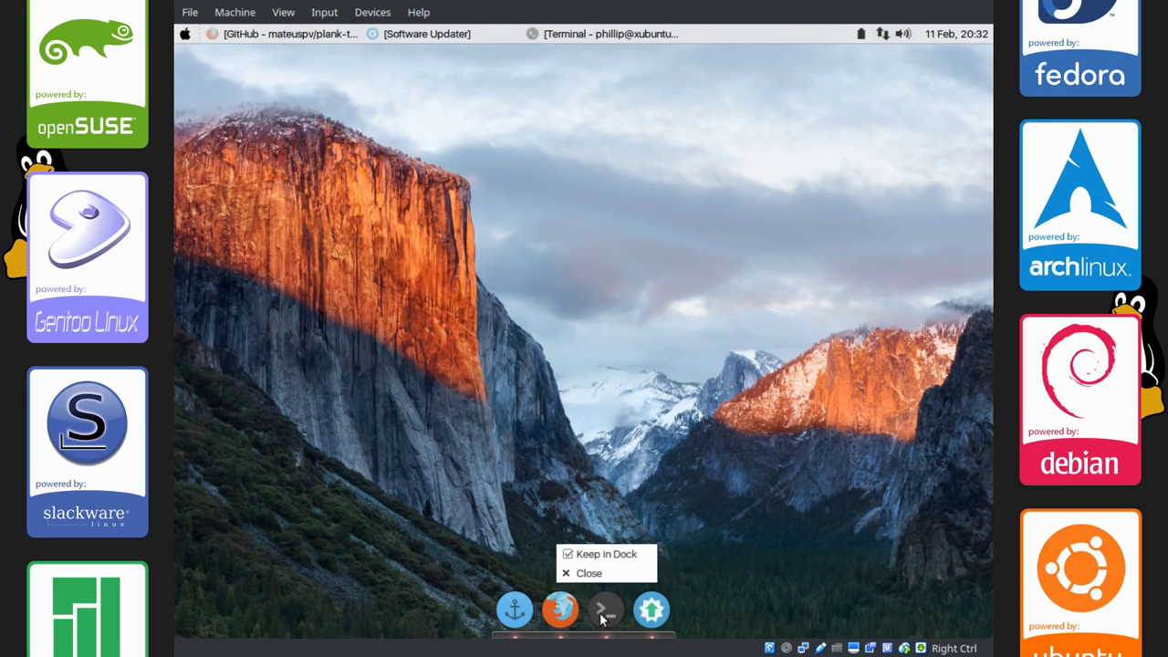
{"action": "left_click", "coordinate": [500, 586]}
{"action": "left_click", "coordinate": [516, 612]}
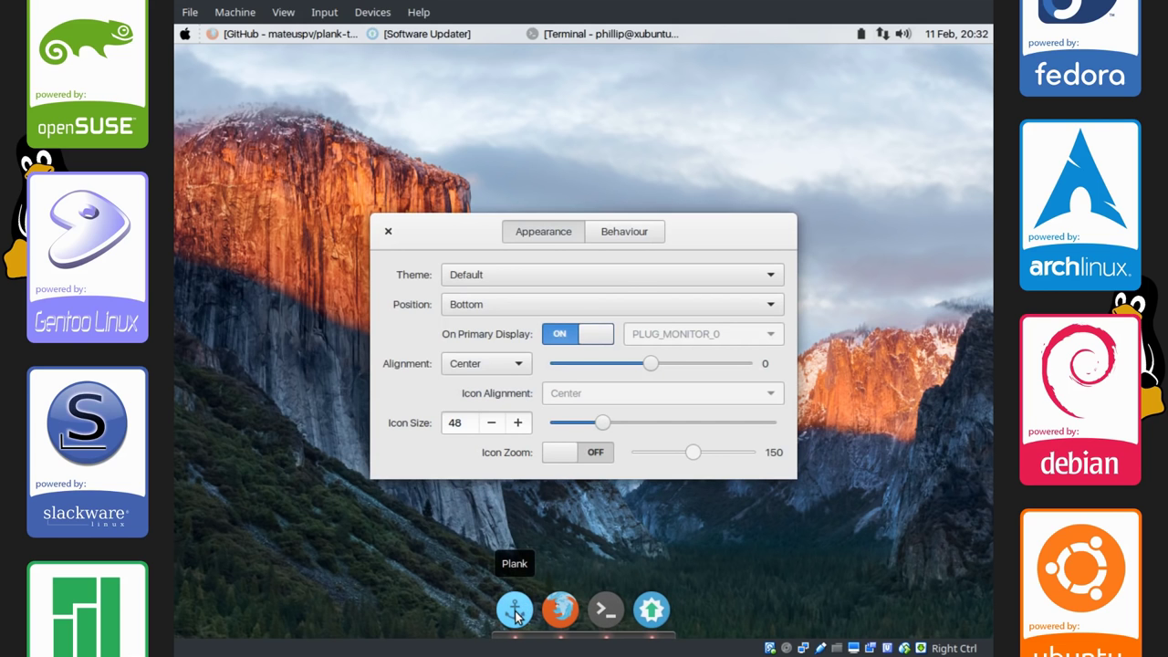
{"action": "left_click", "coordinate": [388, 231]}
{"action": "right_click", "coordinate": [512, 606]}
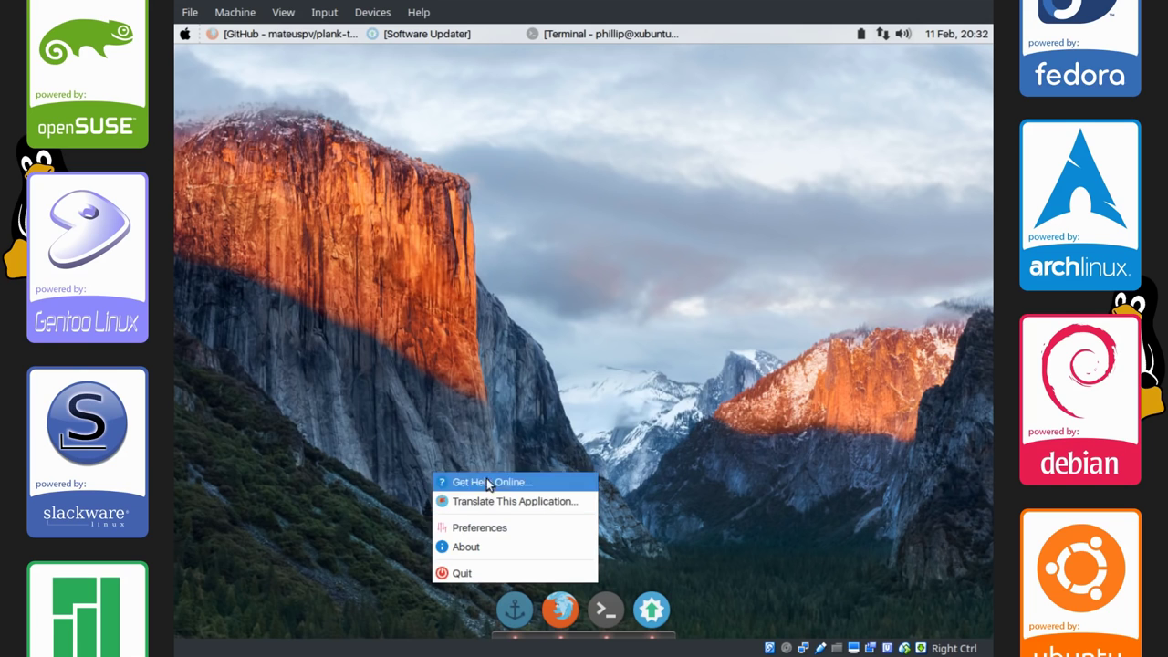
{"action": "left_click", "coordinate": [398, 510]}
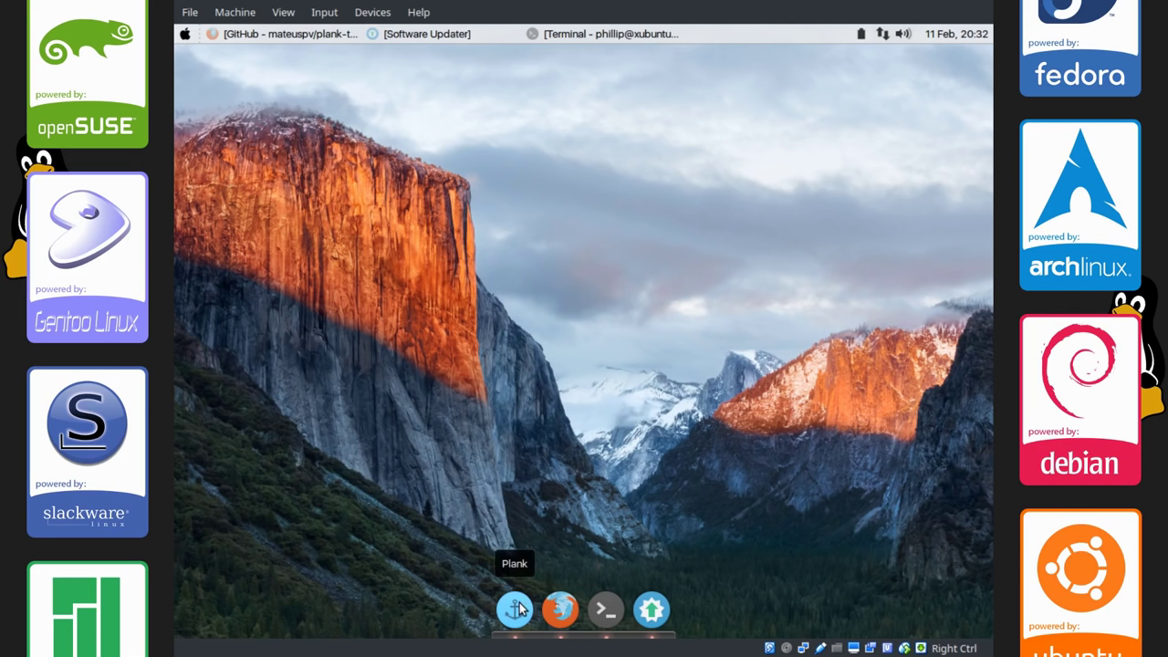
Open the Plank preferences and set the dock theme to Translucent-Panel
{"action": "left_click", "coordinate": [516, 609]}
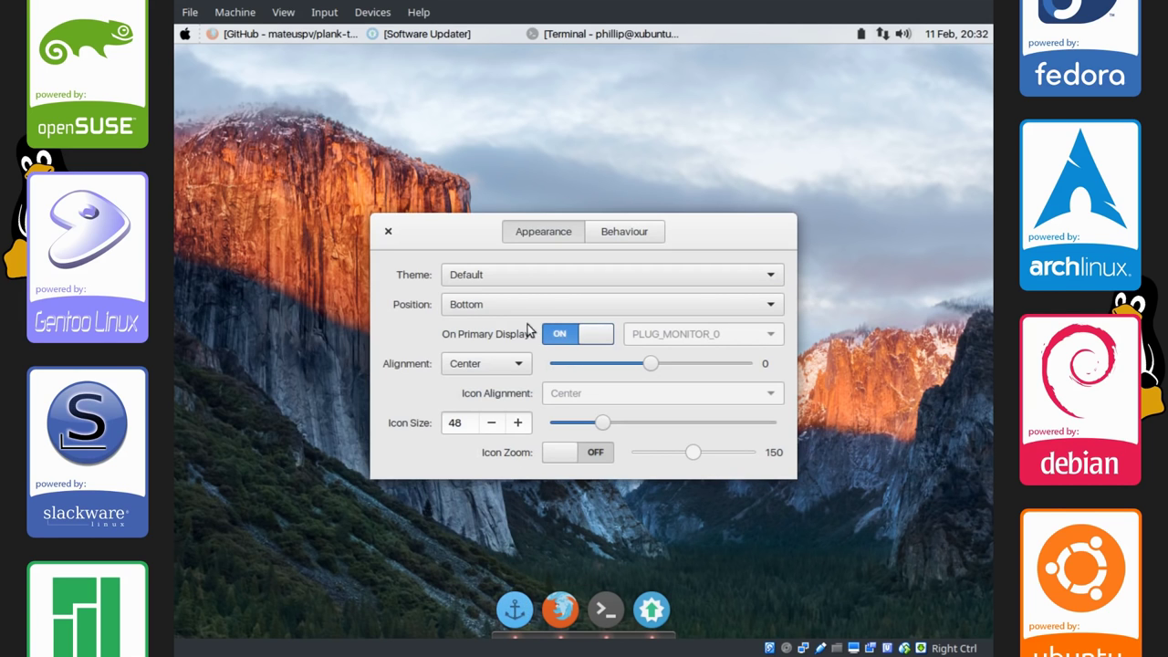
{"action": "left_click", "coordinate": [503, 279]}
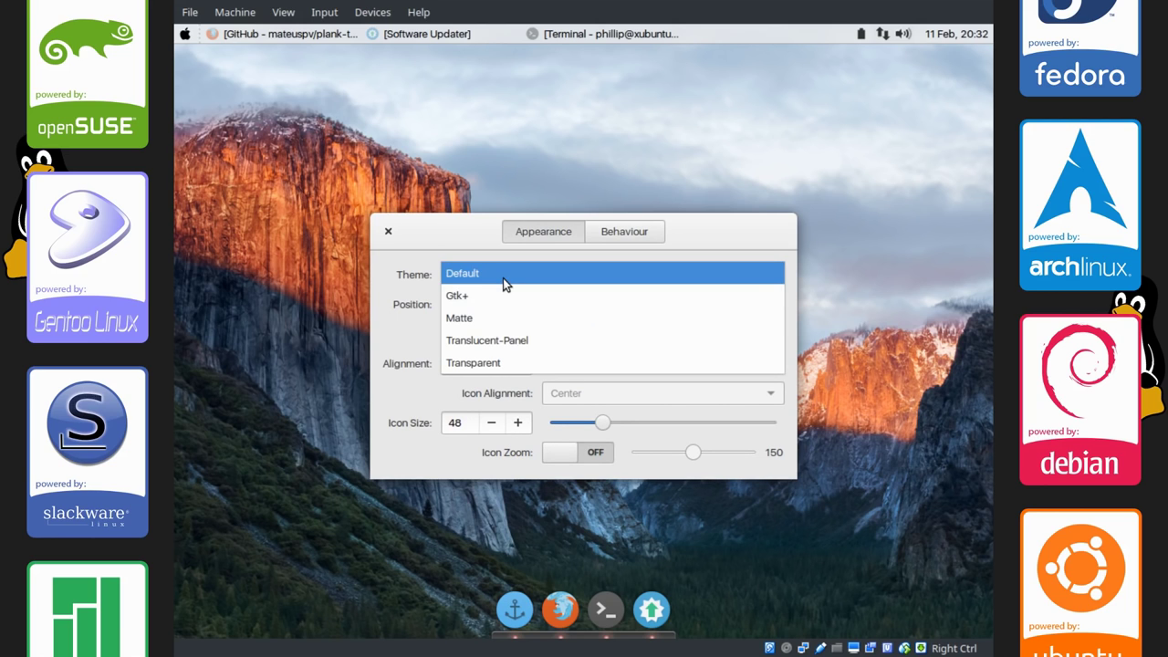
{"action": "left_click", "coordinate": [498, 345]}
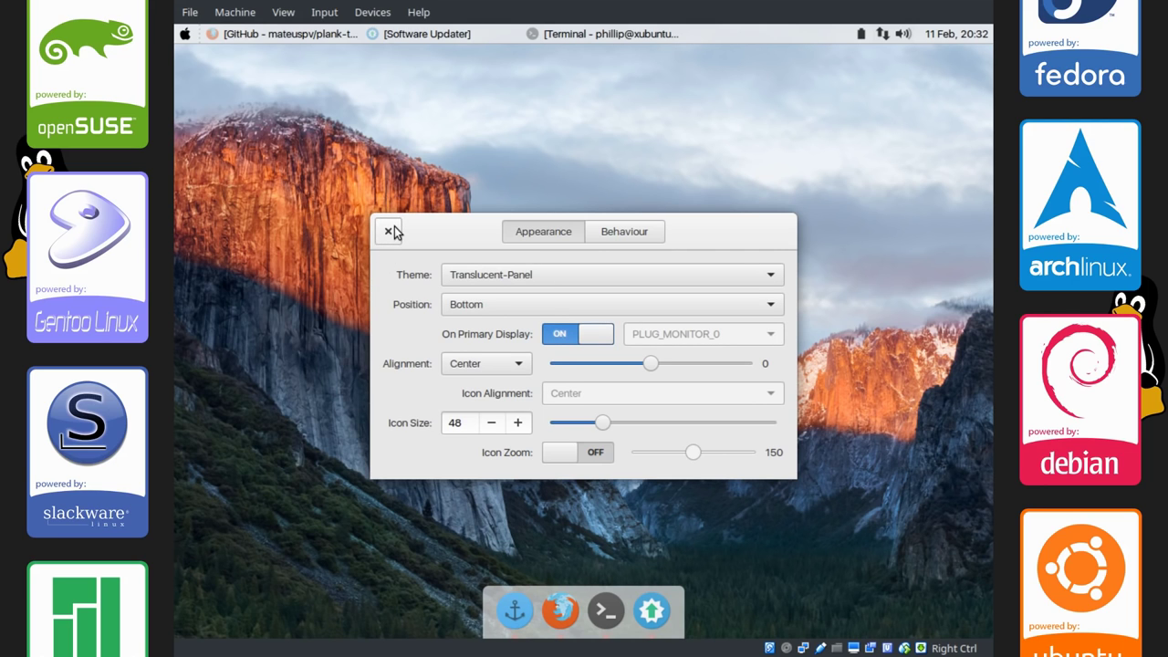
Try smaller and larger dock icon sizes, and set the icon size to 54
{"action": "left_click", "coordinate": [518, 422]}
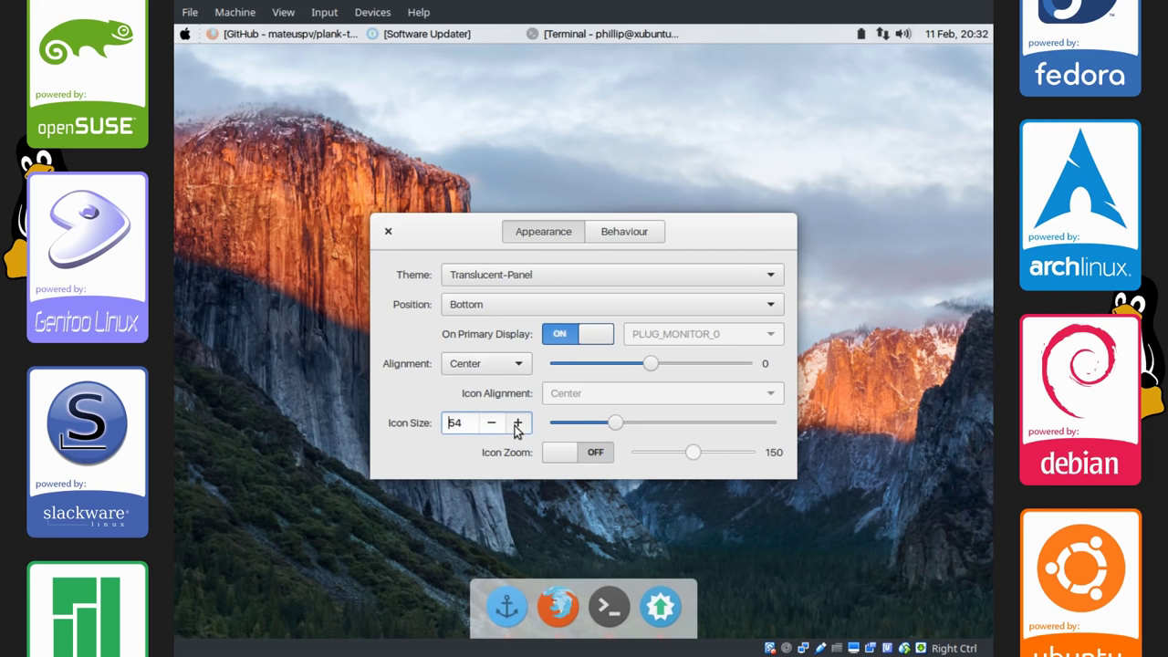
{"action": "left_click", "coordinate": [518, 423]}
{"action": "left_click", "coordinate": [517, 423]}
{"action": "left_click", "coordinate": [493, 422]}
{"action": "left_click", "coordinate": [493, 423]}
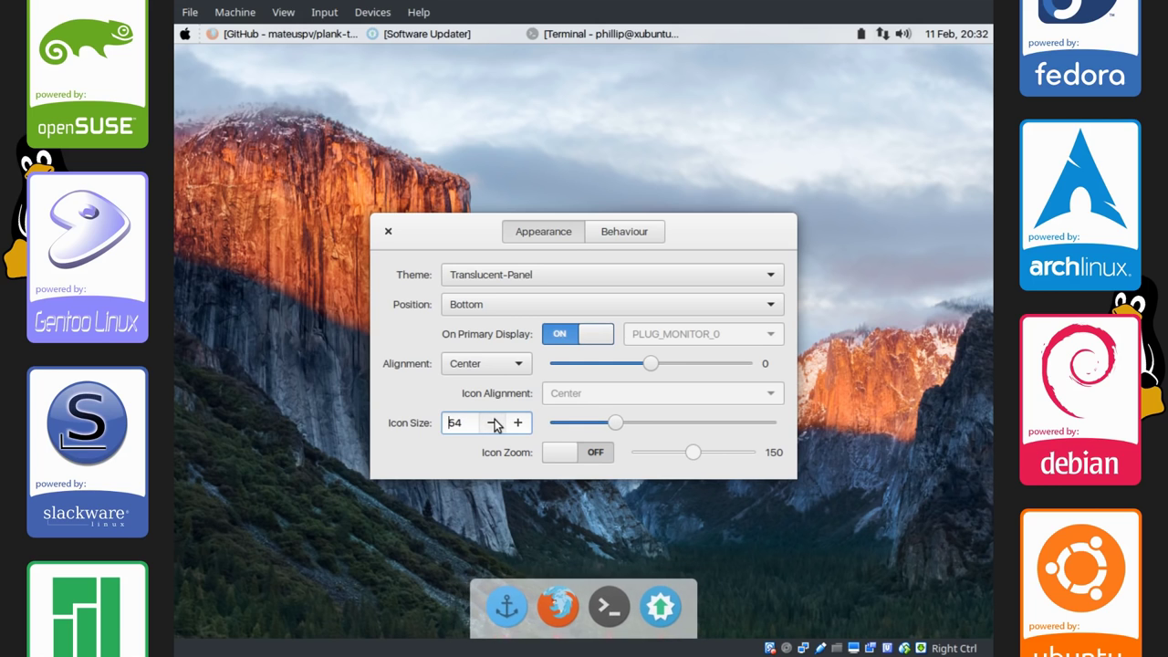
{"action": "left_click", "coordinate": [494, 423]}
{"action": "left_click", "coordinate": [494, 423]}
{"action": "left_click", "coordinate": [518, 422]}
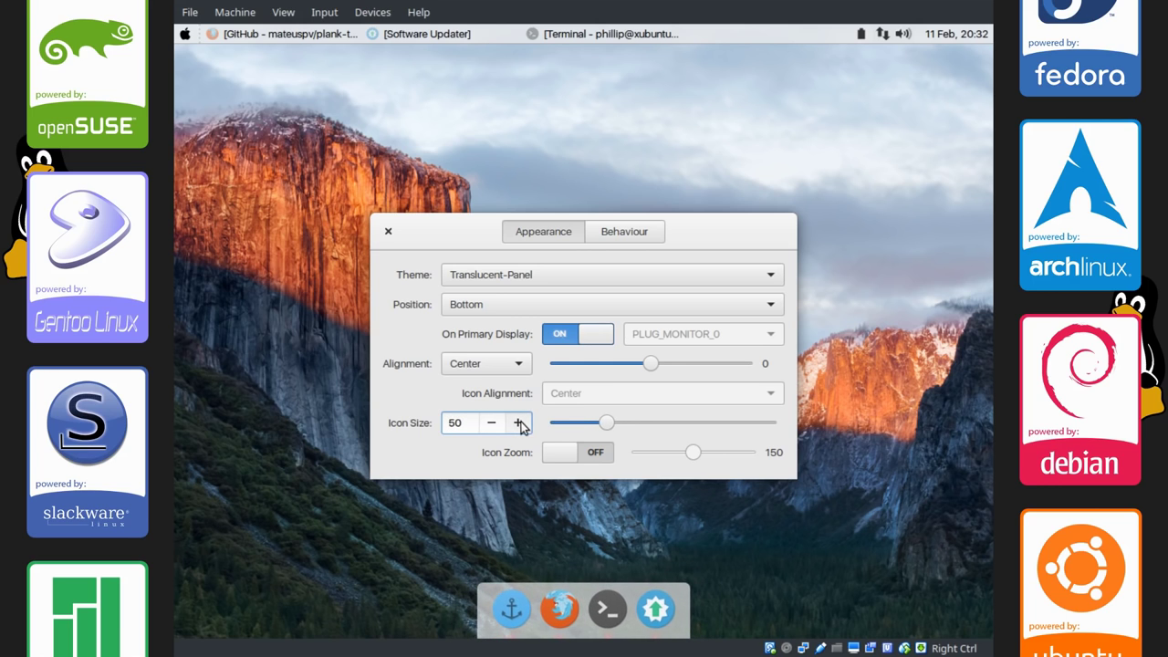
{"action": "left_click", "coordinate": [518, 422]}
{"action": "left_click", "coordinate": [518, 423]}
{"action": "left_click", "coordinate": [519, 422]}
{"action": "left_click", "coordinate": [518, 423]}
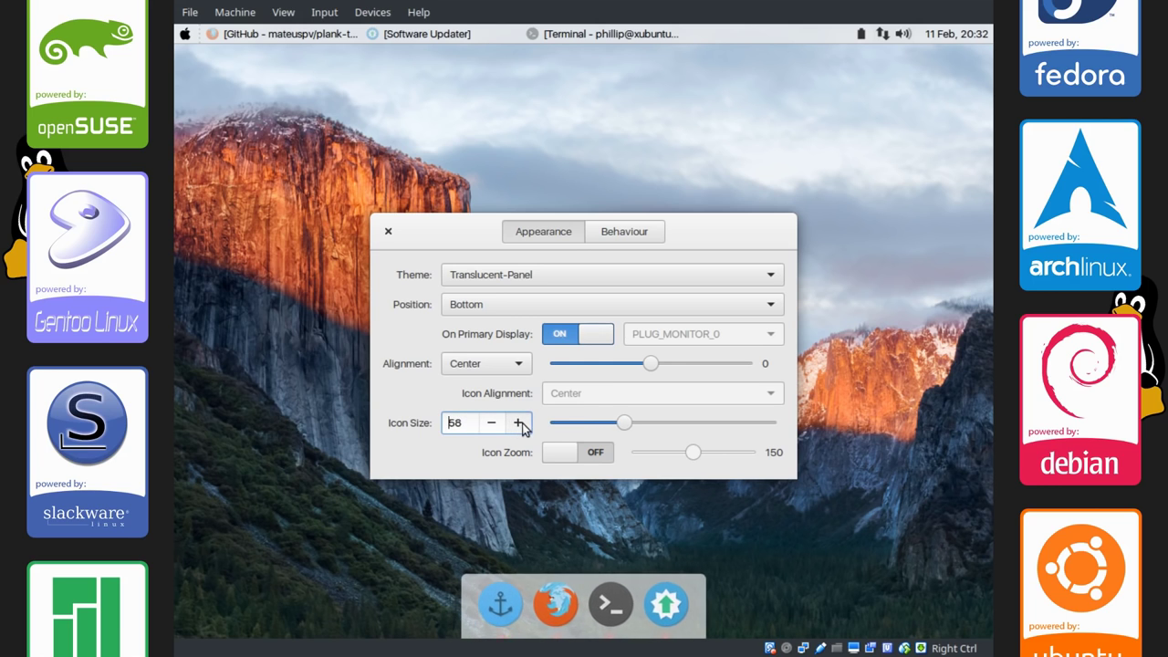
{"action": "left_click", "coordinate": [518, 423]}
{"action": "left_click", "coordinate": [519, 423]}
{"action": "left_click", "coordinate": [519, 423]}
{"action": "left_click", "coordinate": [518, 423]}
{"action": "left_click", "coordinate": [492, 422]}
{"action": "left_click", "coordinate": [492, 423]}
{"action": "left_click", "coordinate": [492, 422]}
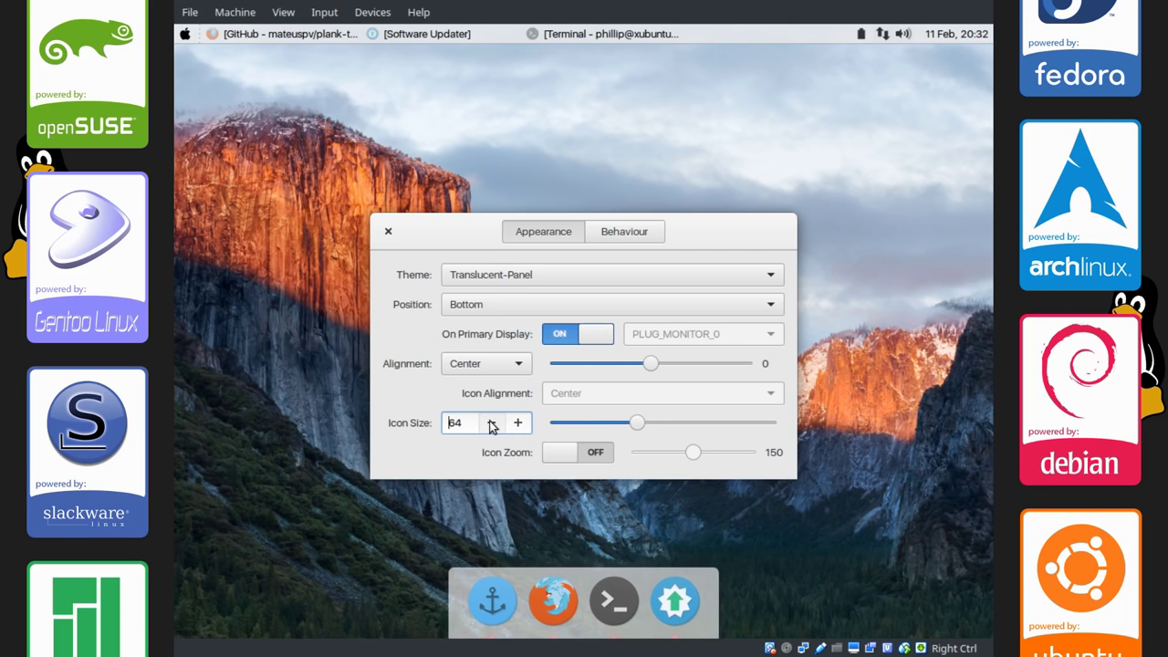
{"action": "left_click", "coordinate": [492, 423]}
{"action": "left_click", "coordinate": [492, 423]}
{"action": "left_click", "coordinate": [492, 422]}
{"action": "left_click", "coordinate": [492, 423]}
{"action": "left_click", "coordinate": [492, 422]}
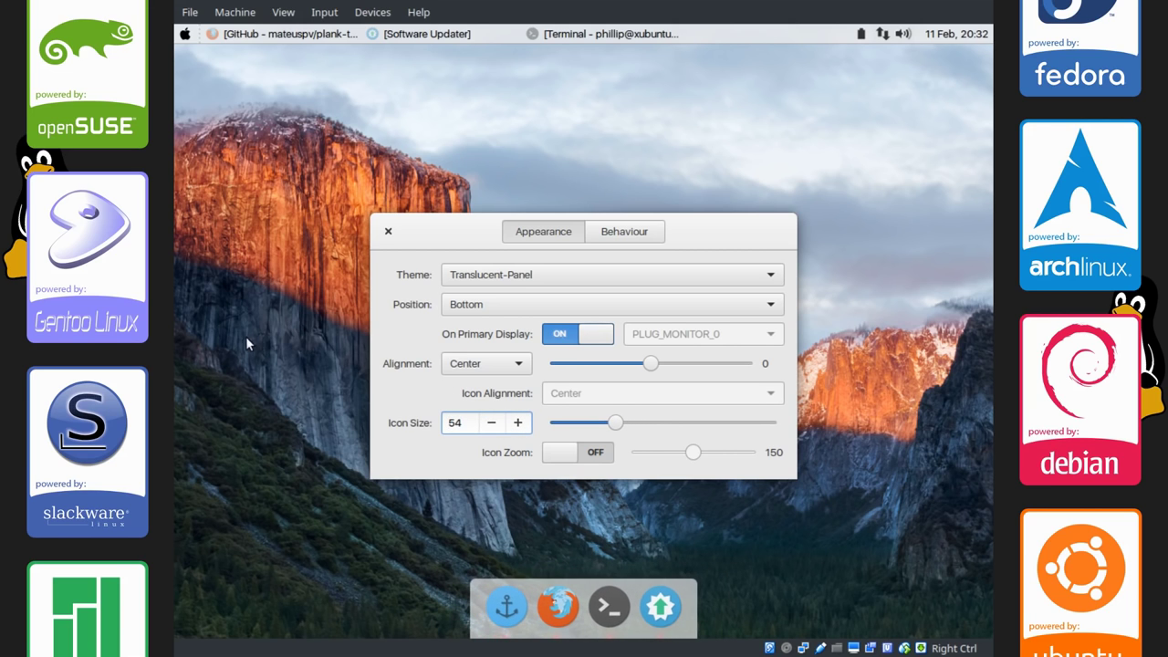
Close the Plank preferences and check the context menus of the dock's anchor and Firefox items
{"action": "left_click", "coordinate": [389, 234]}
{"action": "right_click", "coordinate": [491, 595]}
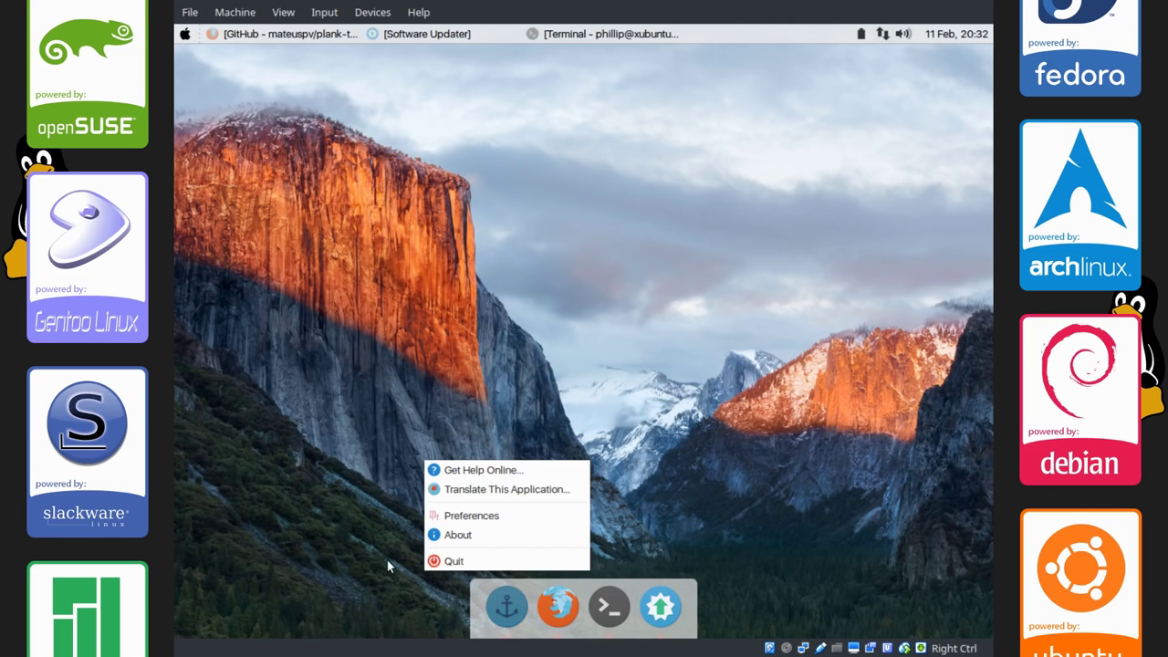
{"action": "left_click", "coordinate": [507, 613]}
{"action": "right_click", "coordinate": [502, 617]}
{"action": "left_click", "coordinate": [502, 617]}
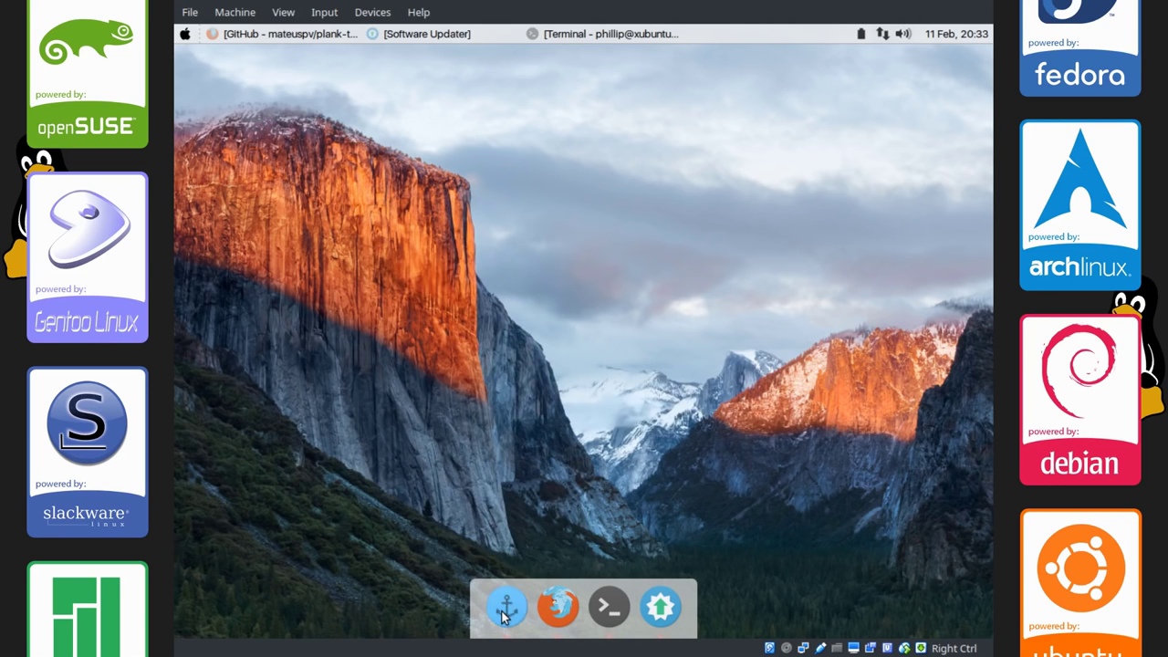
{"action": "right_click", "coordinate": [547, 612]}
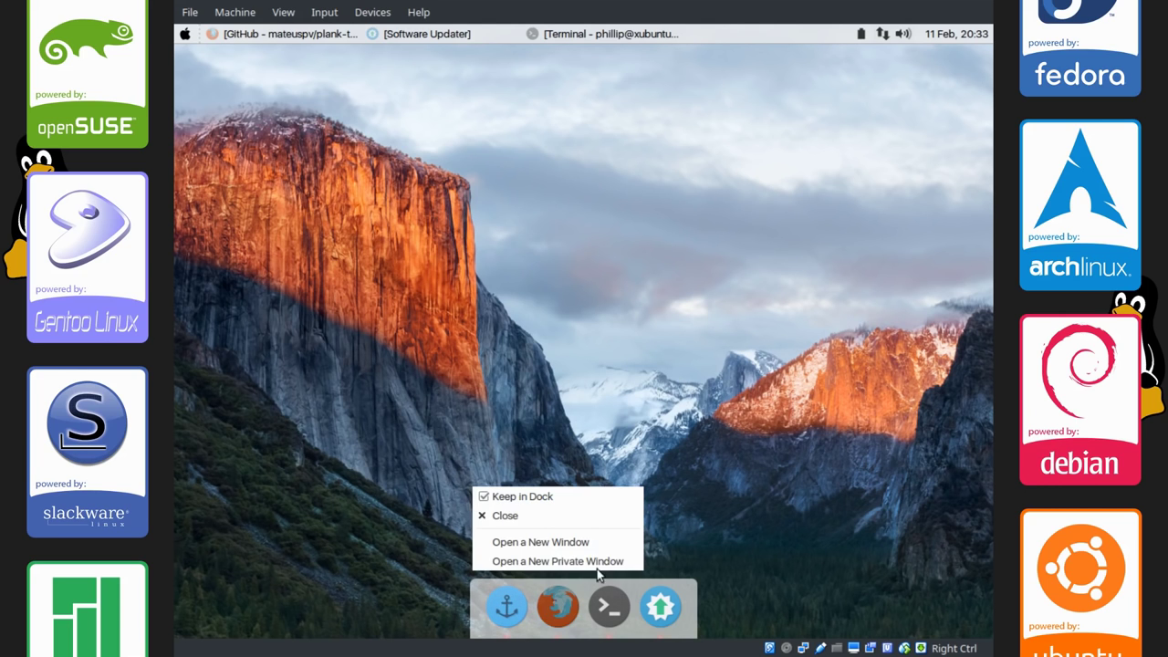
{"action": "left_click", "coordinate": [661, 492]}
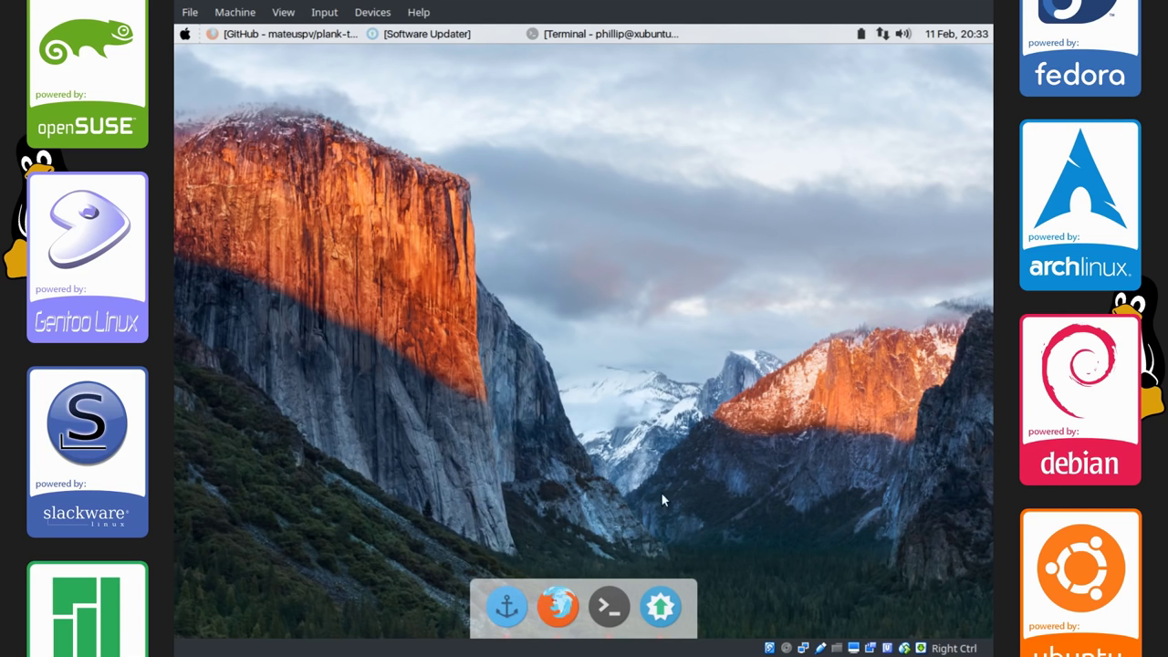
Close the Software Updater and keep the file manager's launcher permanently in the Plank dock, closing its window
{"action": "left_click", "coordinate": [185, 36]}
{"action": "left_click", "coordinate": [228, 133]}
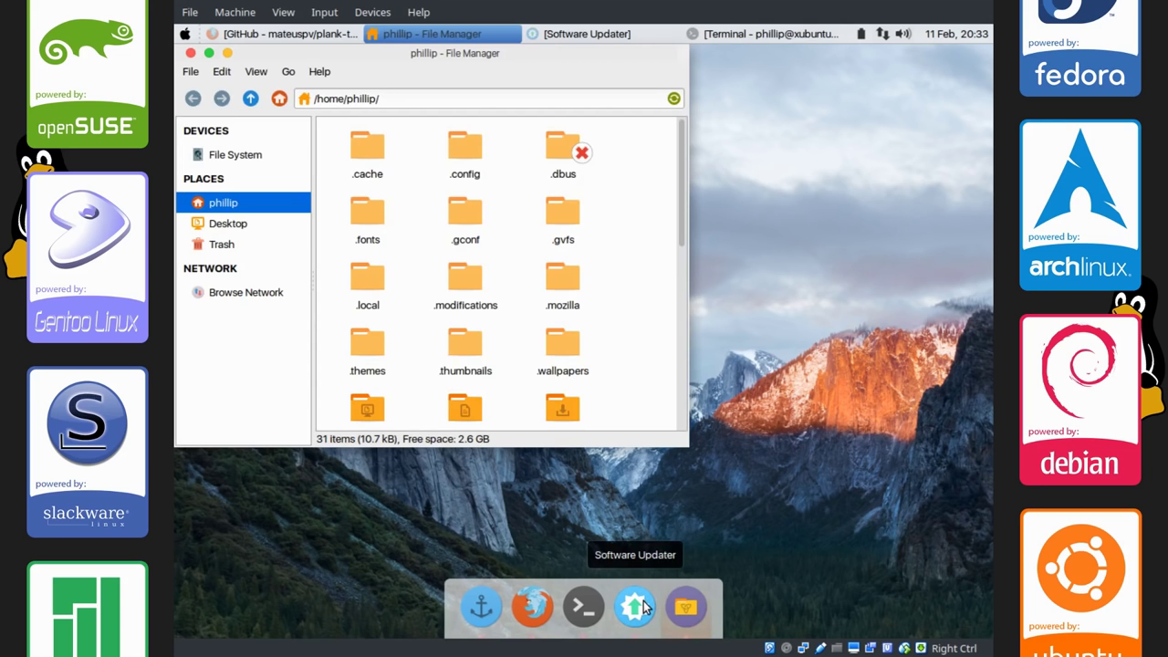
{"action": "left_click", "coordinate": [646, 602]}
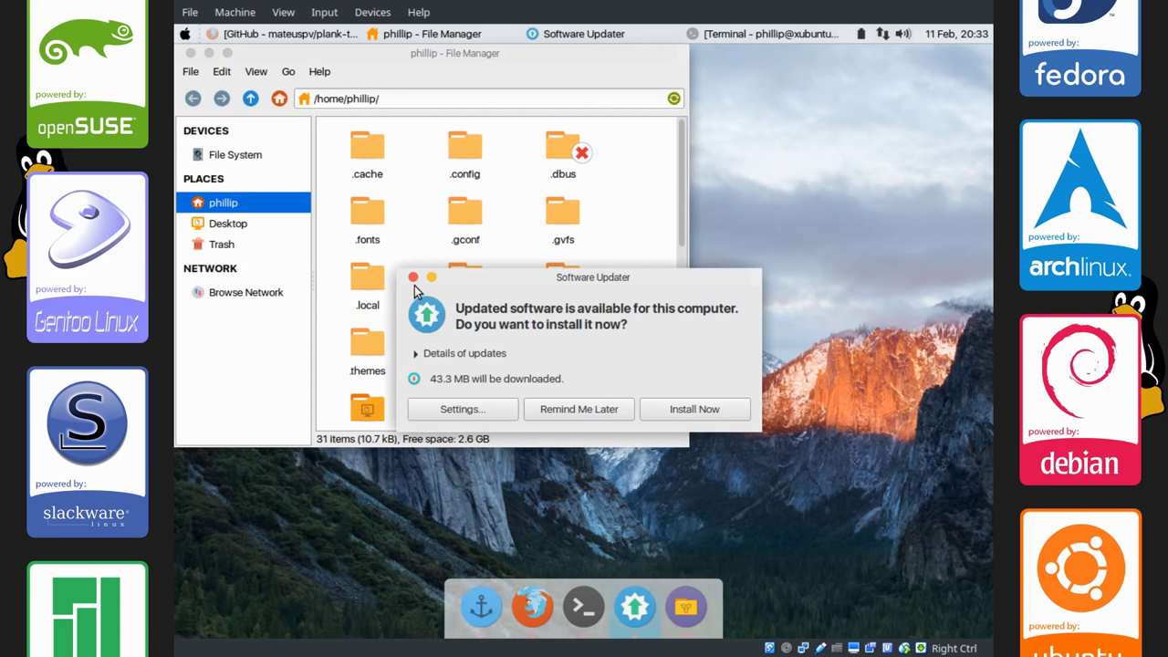
{"action": "left_click", "coordinate": [413, 278]}
{"action": "right_click", "coordinate": [628, 621]}
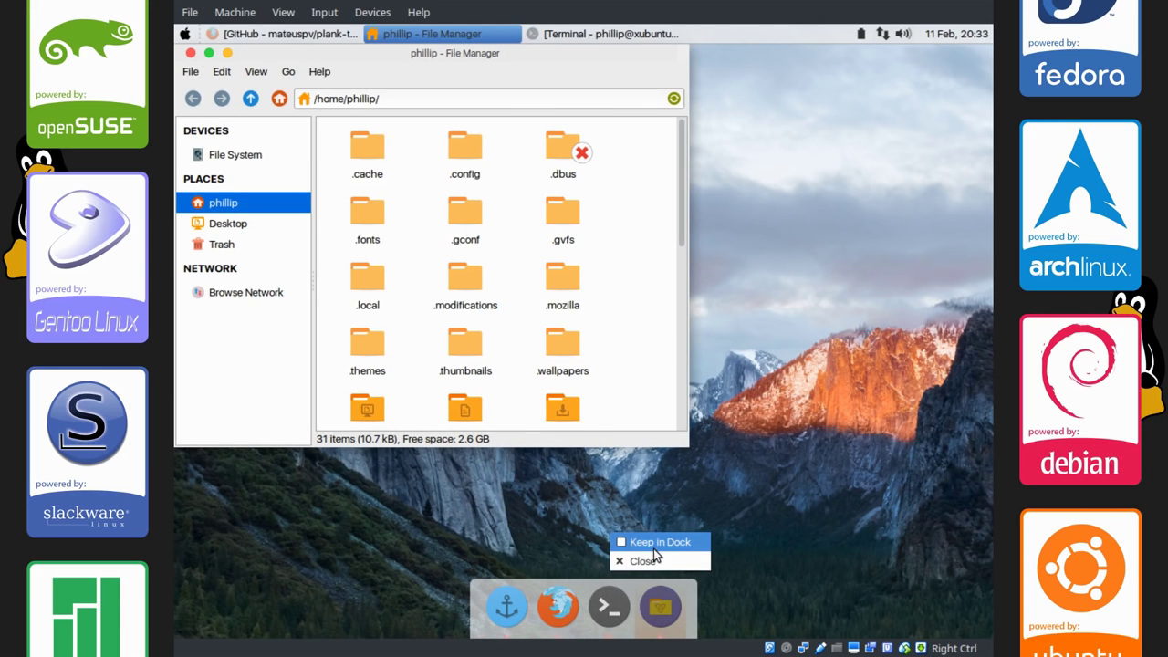
{"action": "left_click", "coordinate": [654, 544]}
{"action": "left_click", "coordinate": [191, 53]}
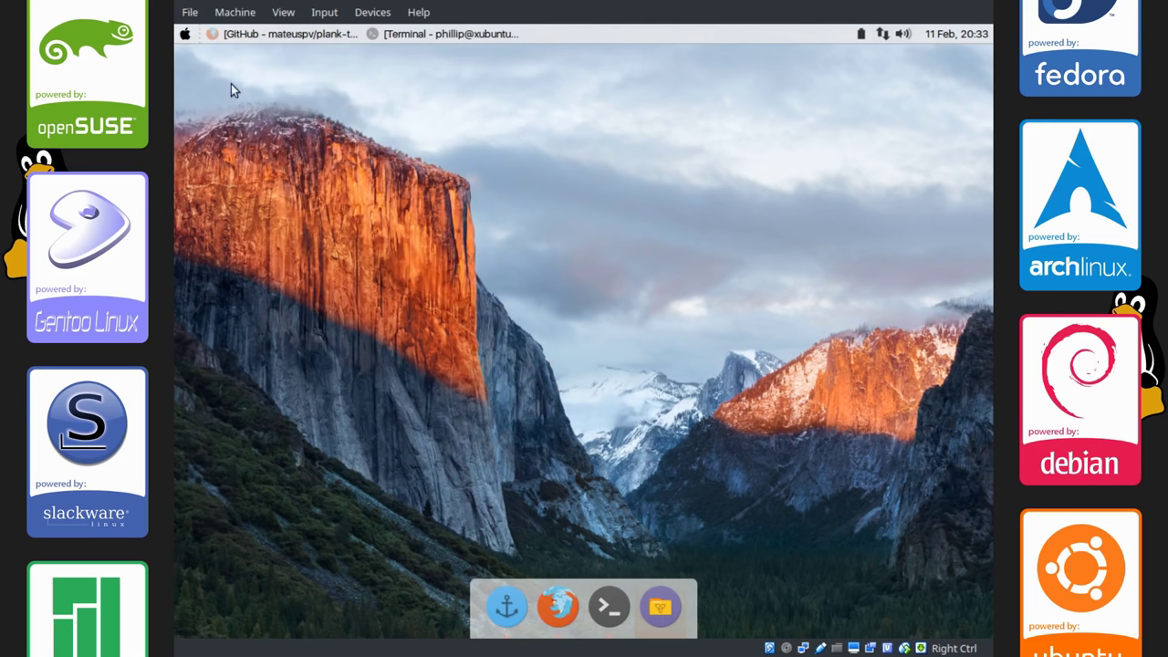
Restore the terminal window, move it clear of the dock and close it
{"action": "left_click", "coordinate": [449, 33]}
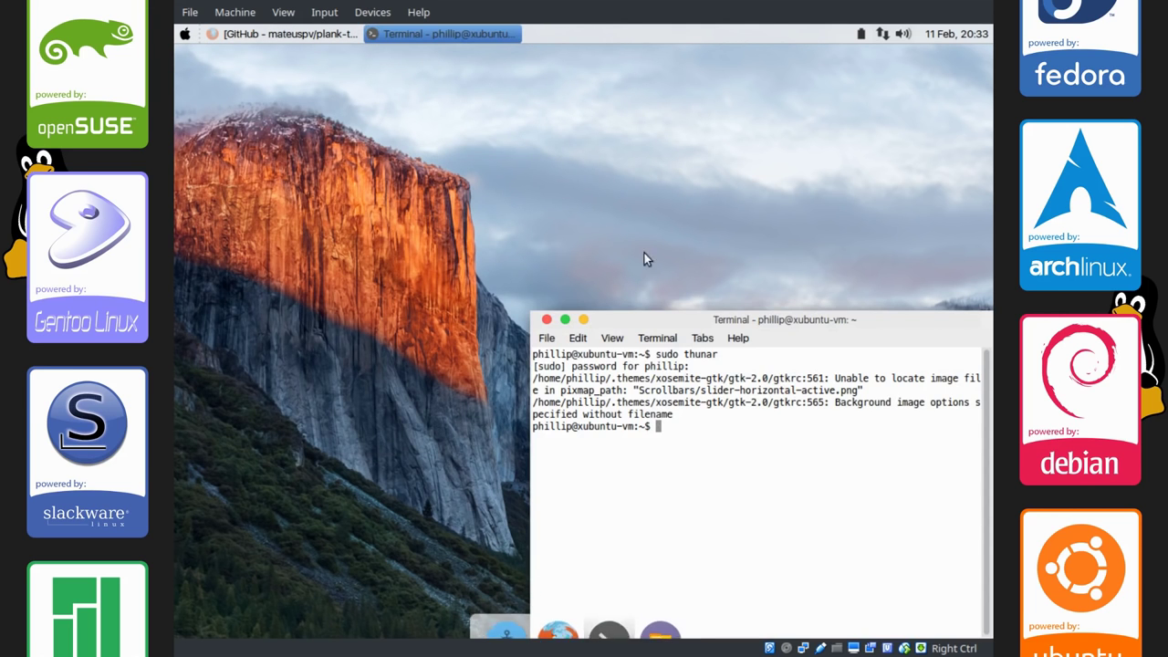
{"action": "left_click_drag", "start_coordinate": [798, 320], "coordinate": [610, 326]}
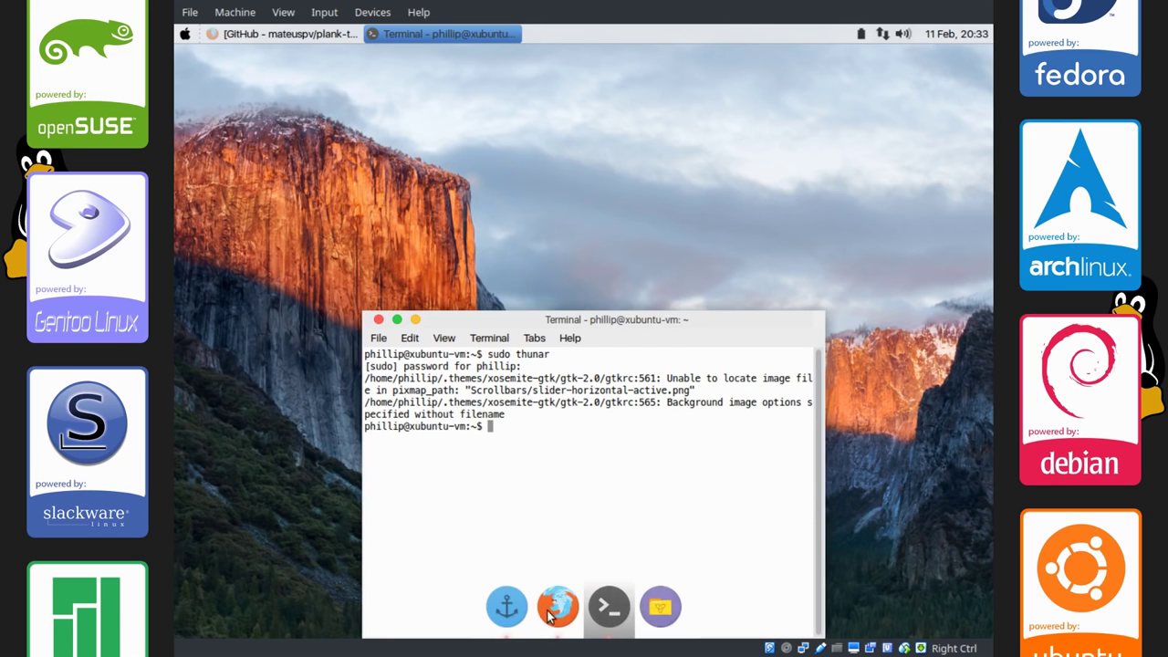
{"action": "left_click_drag", "start_coordinate": [555, 320], "coordinate": [579, 208]}
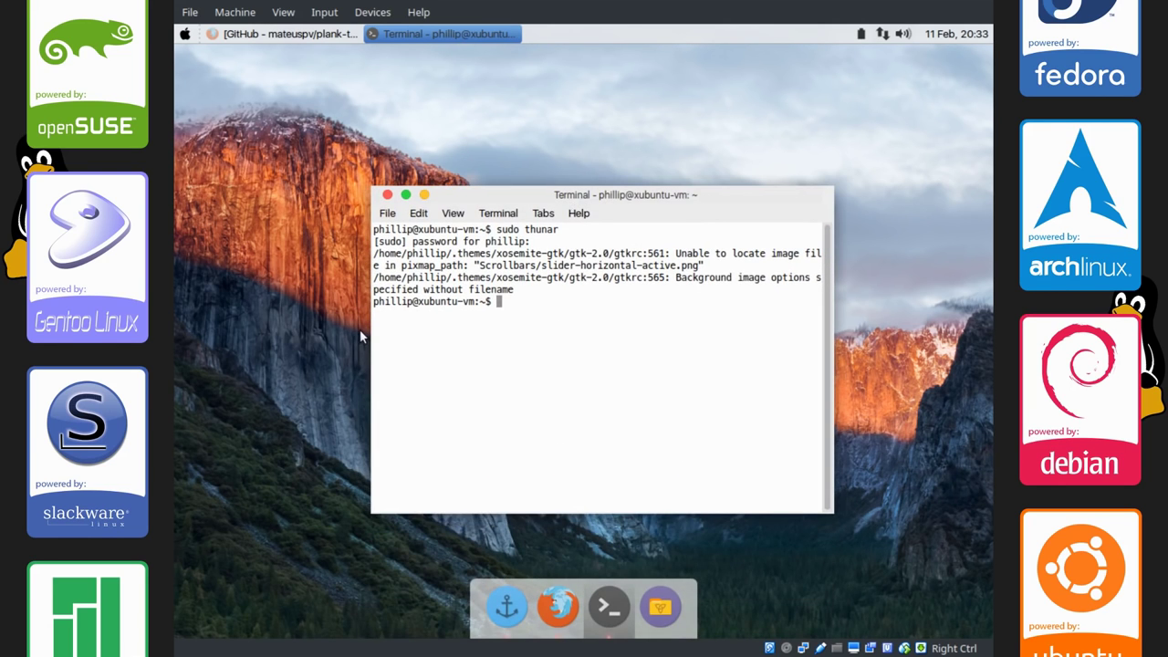
{"action": "left_click", "coordinate": [387, 196]}
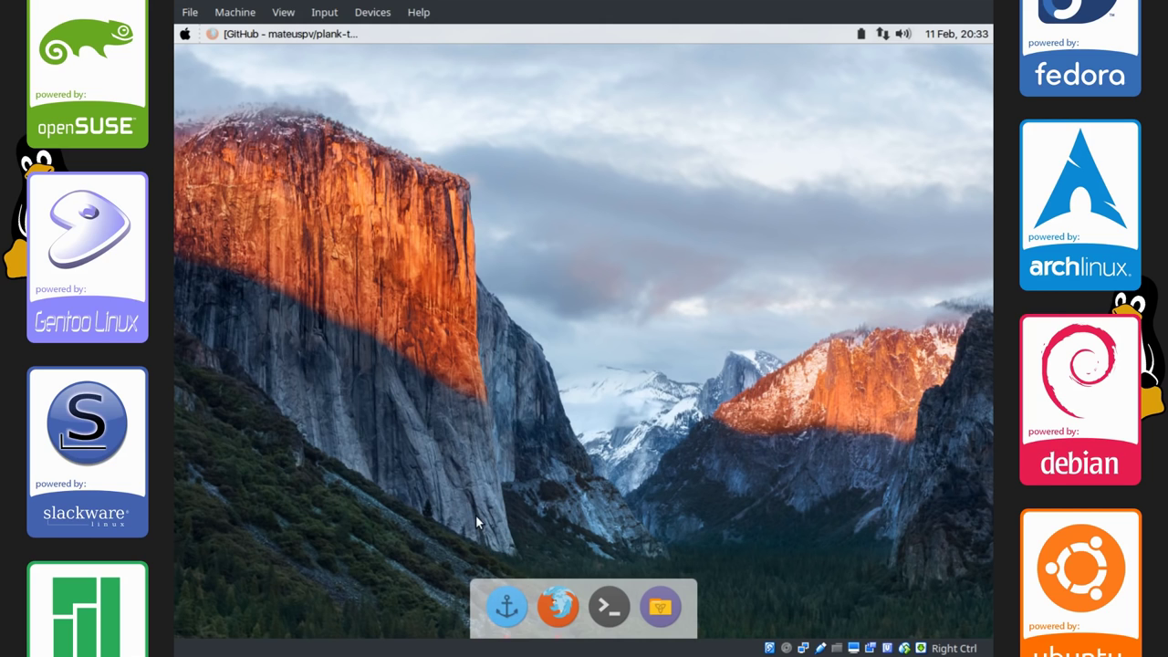
{"action": "right_click", "coordinate": [507, 607]}
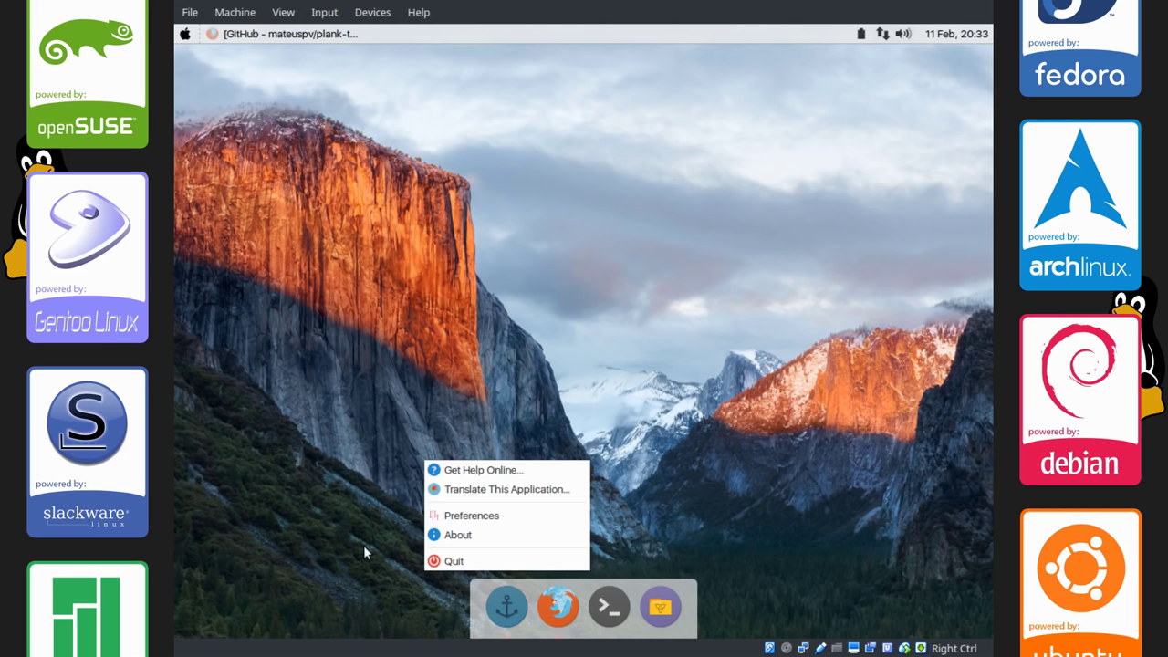
{"action": "left_click", "coordinate": [363, 545]}
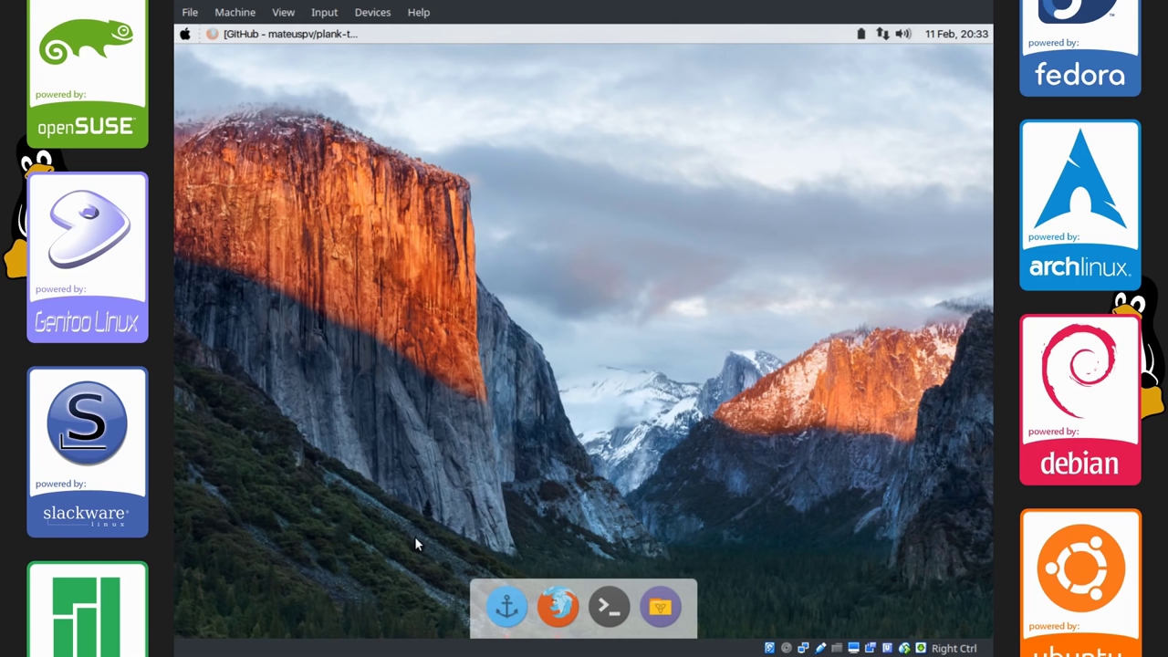
Open a new terminal window on the desktop
{"action": "key", "text": "ctrl+alt+t"}
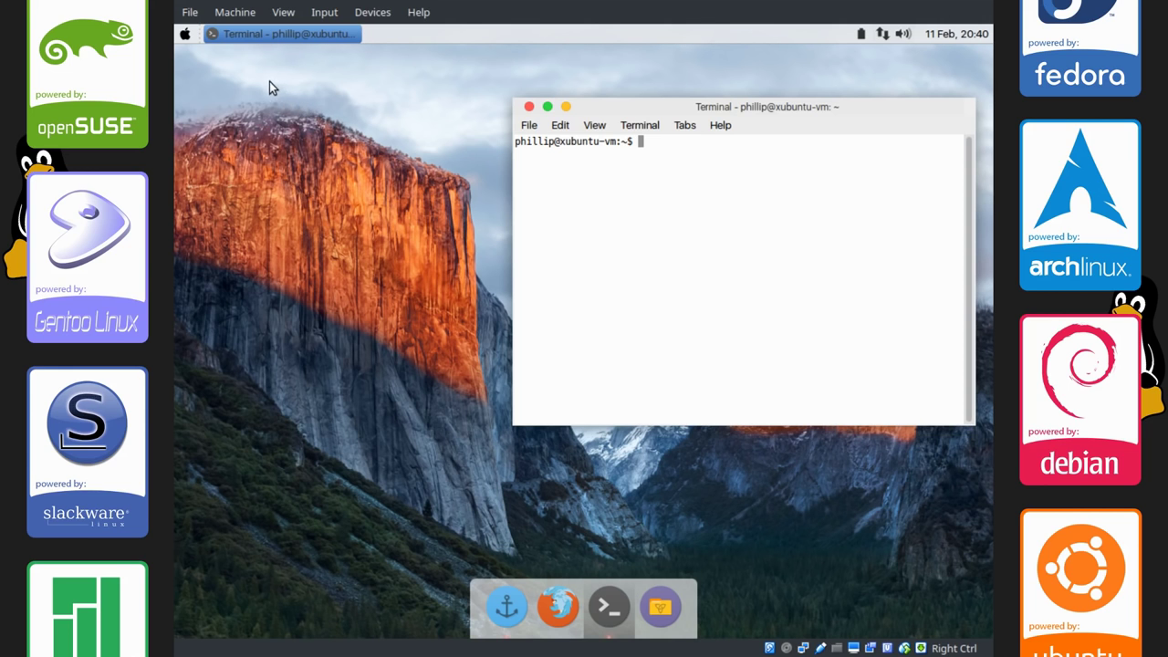
{"action": "left_click", "coordinate": [188, 40]}
{"action": "left_click", "coordinate": [188, 40]}
{"action": "left_click_drag", "start_coordinate": [343, 285], "coordinate": [495, 441]}
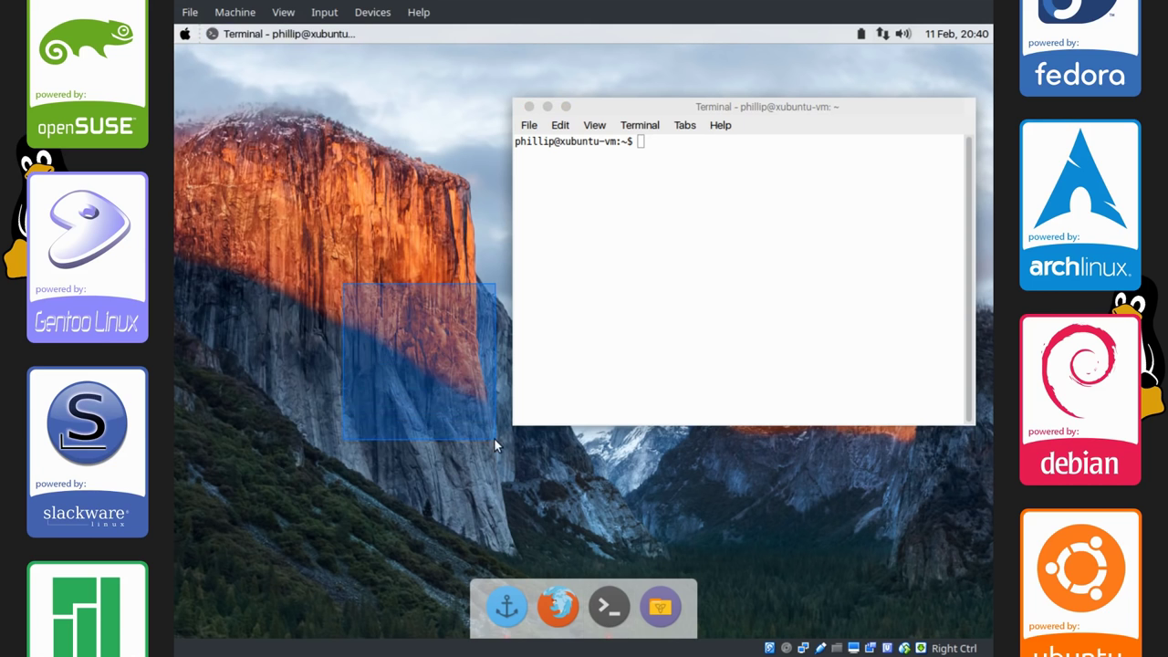
Set the cursor theme to DMZ (Black) in the Mouse and Touchpad settings and close the settings window
{"action": "left_click", "coordinate": [187, 37]}
{"action": "left_click", "coordinate": [407, 421]}
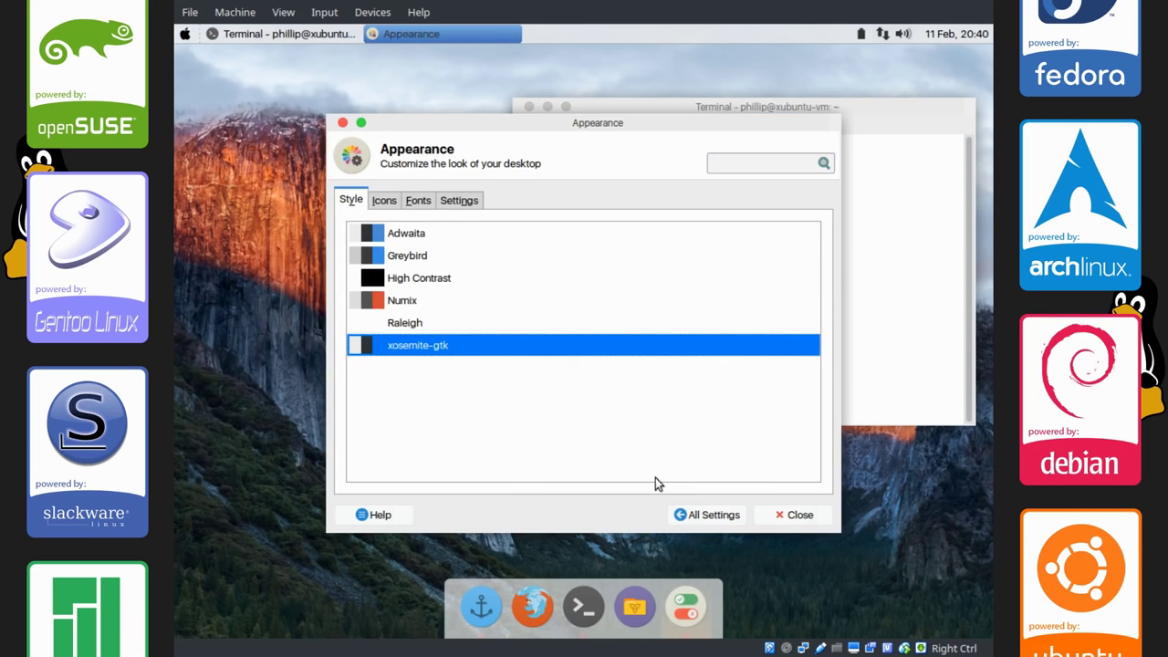
{"action": "left_click", "coordinate": [696, 516]}
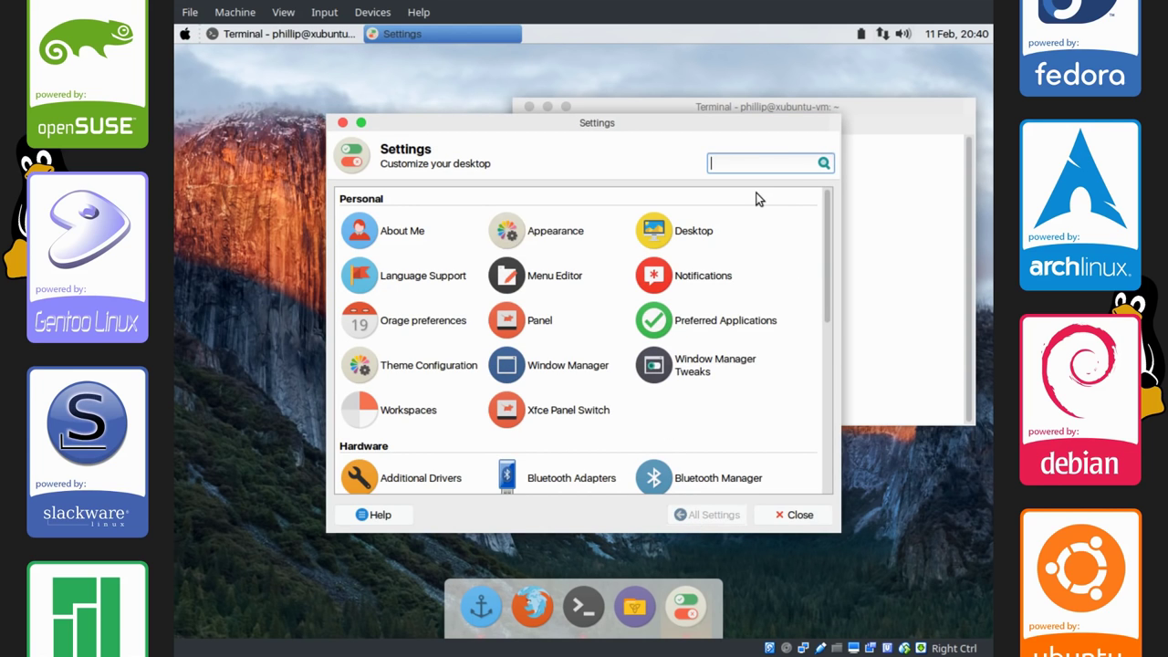
{"action": "left_click_drag", "start_coordinate": [826, 226], "coordinate": [823, 340]}
{"action": "left_click", "coordinate": [752, 288]}
{"action": "left_click", "coordinate": [452, 201]}
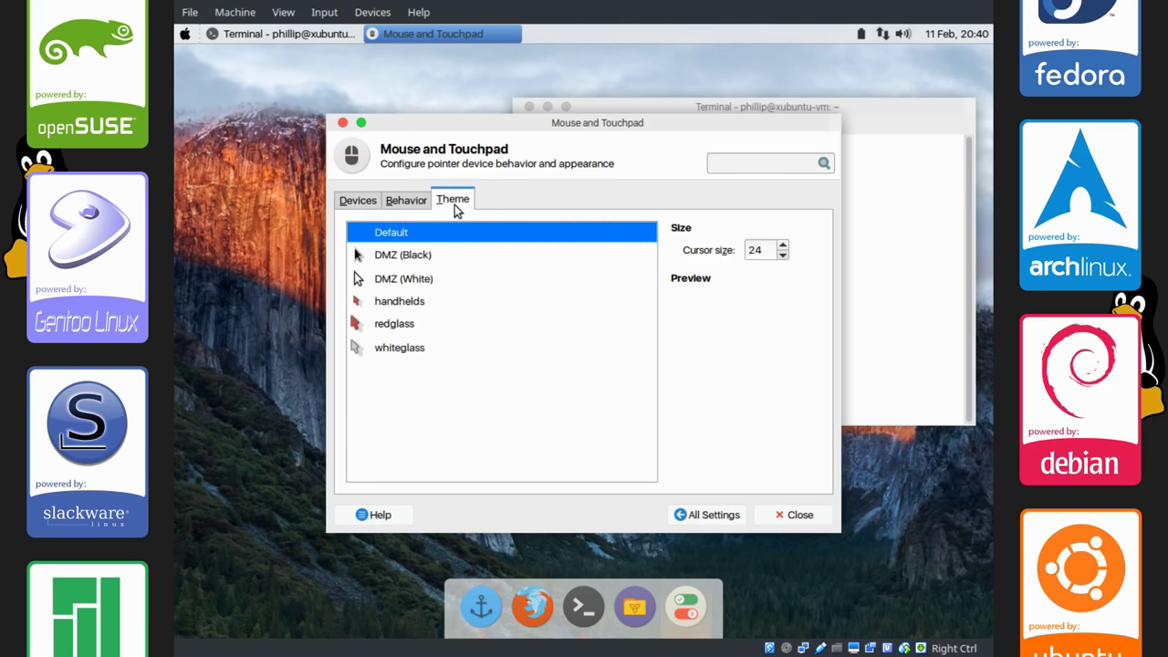
{"action": "left_click", "coordinate": [461, 254]}
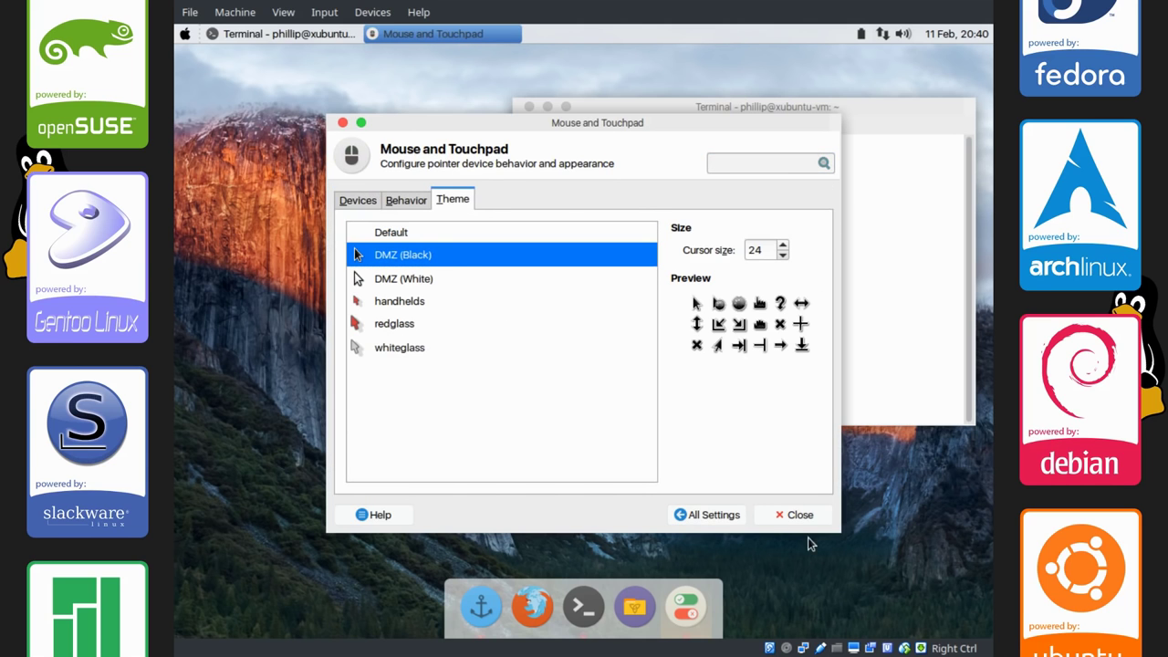
{"action": "left_click", "coordinate": [796, 514]}
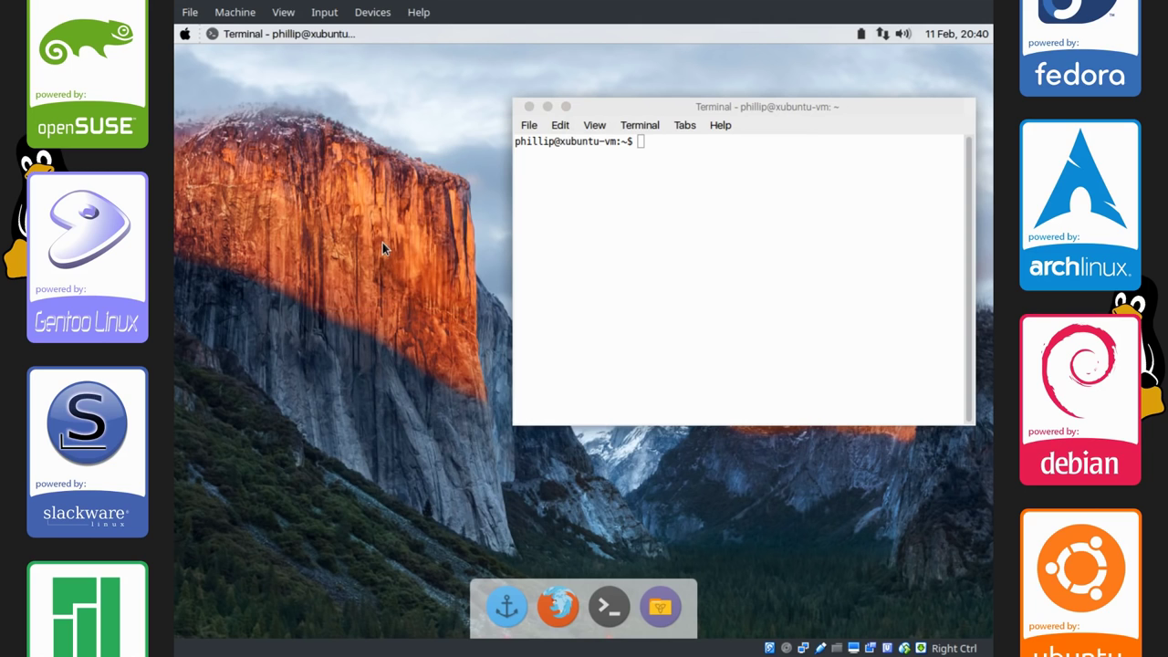